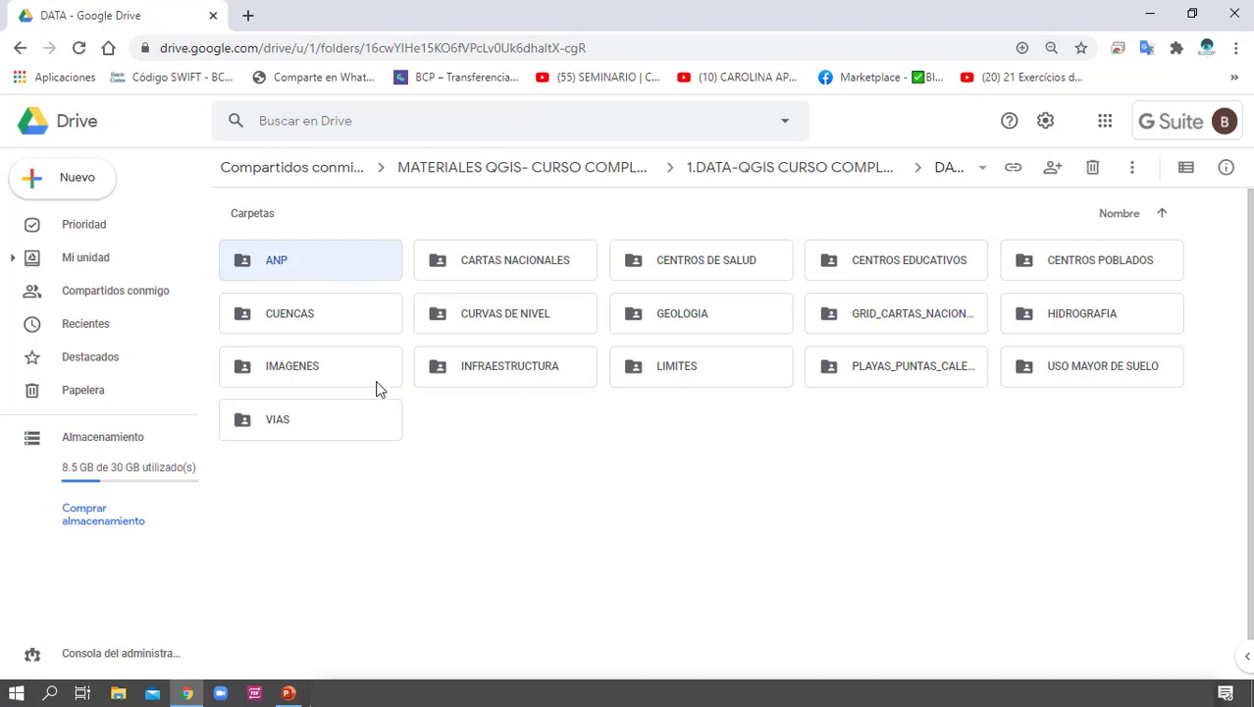
{"action": "left_click", "coordinate": [391, 310]}
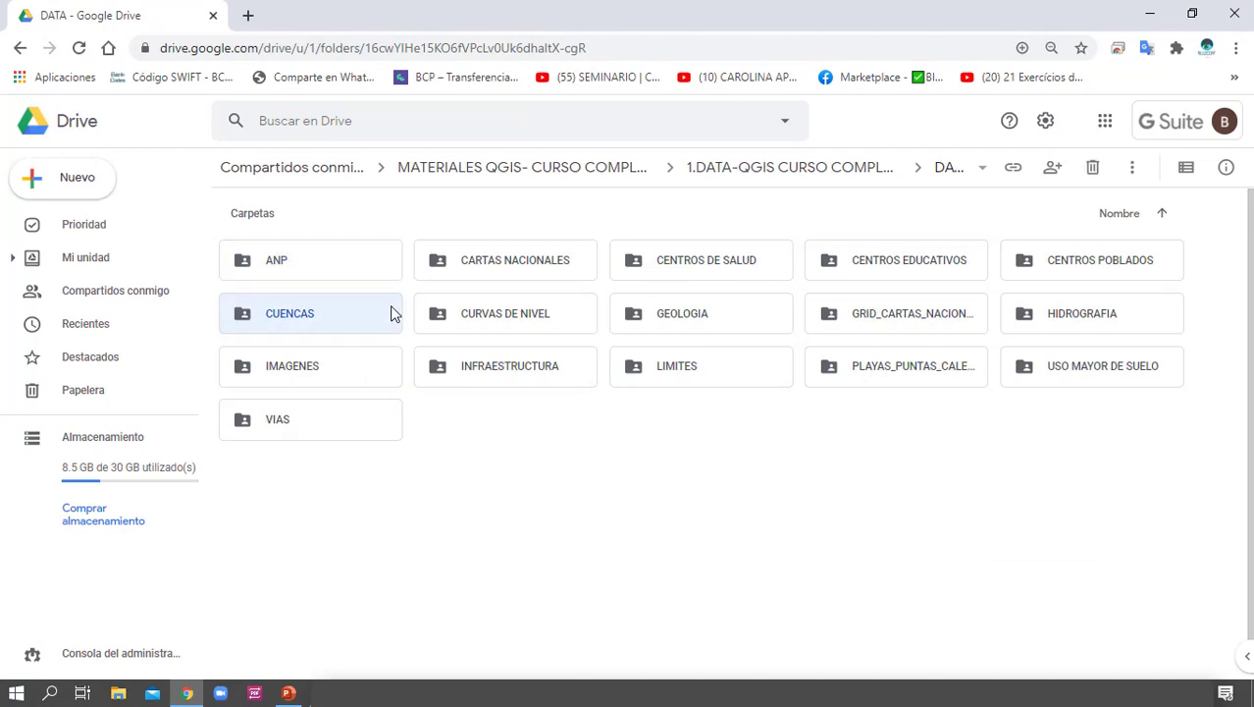
{"action": "left_click", "coordinate": [321, 431]}
{"action": "left_click_drag", "start_coordinate": [1059, 509], "coordinate": [341, 239]}
{"action": "left_click", "coordinate": [717, 495]}
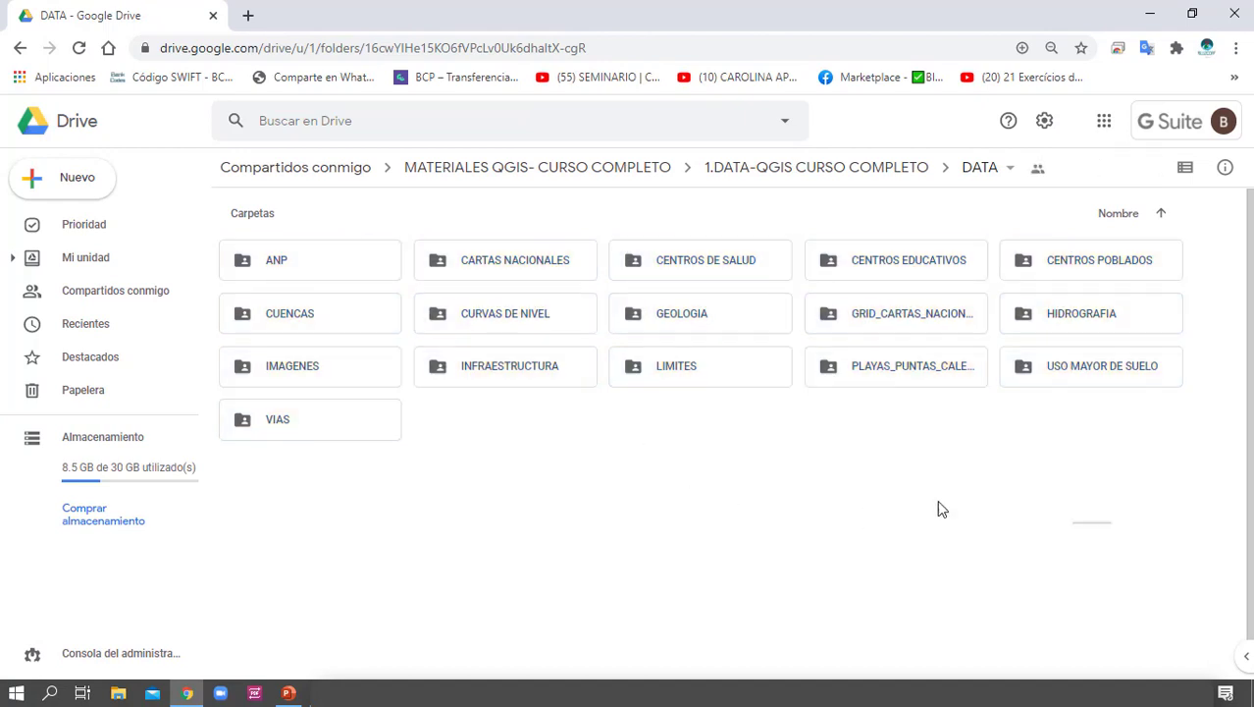
{"action": "left_click_drag", "start_coordinate": [1111, 523], "coordinate": [289, 246]}
{"action": "left_click", "coordinate": [564, 510]}
{"action": "left_click_drag", "start_coordinate": [1141, 579], "coordinate": [522, 468]}
Search Google for "qgis descargar" in a new browser tab and open the Download QGIS page on download.qgis.org, dismissing the translation offer
{"action": "left_click", "coordinate": [248, 14]}
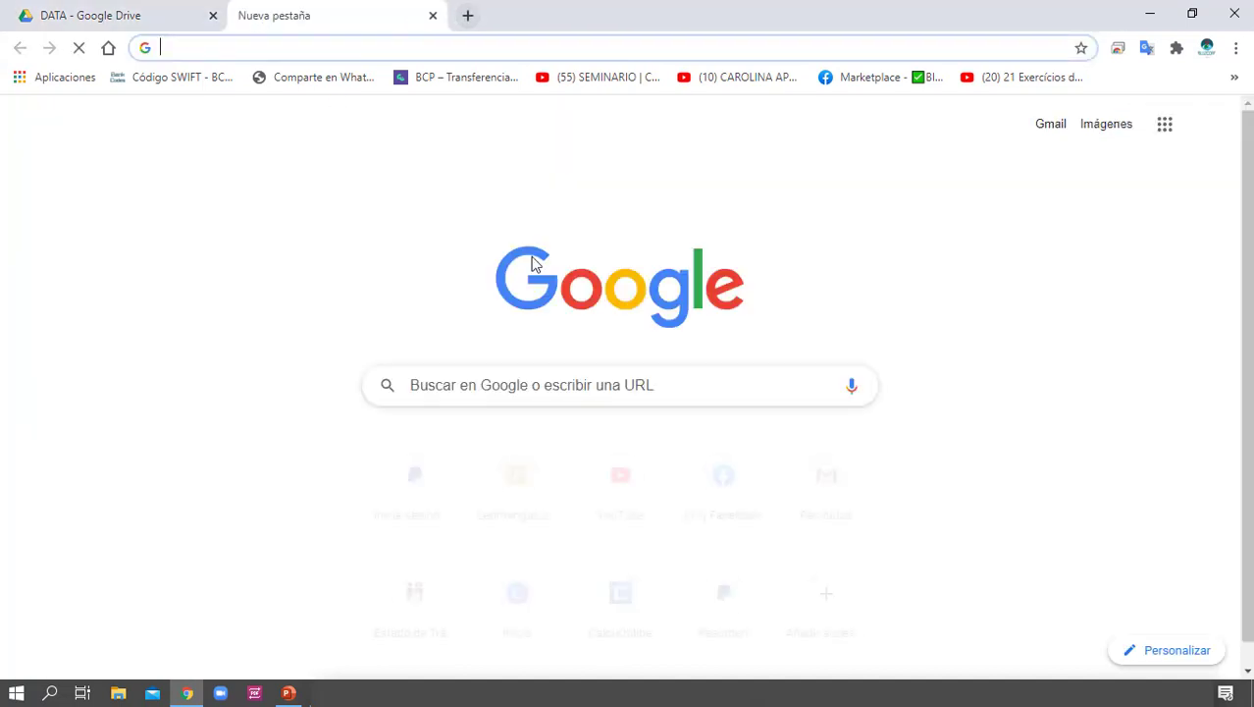
{"action": "type", "text": "qgis"}
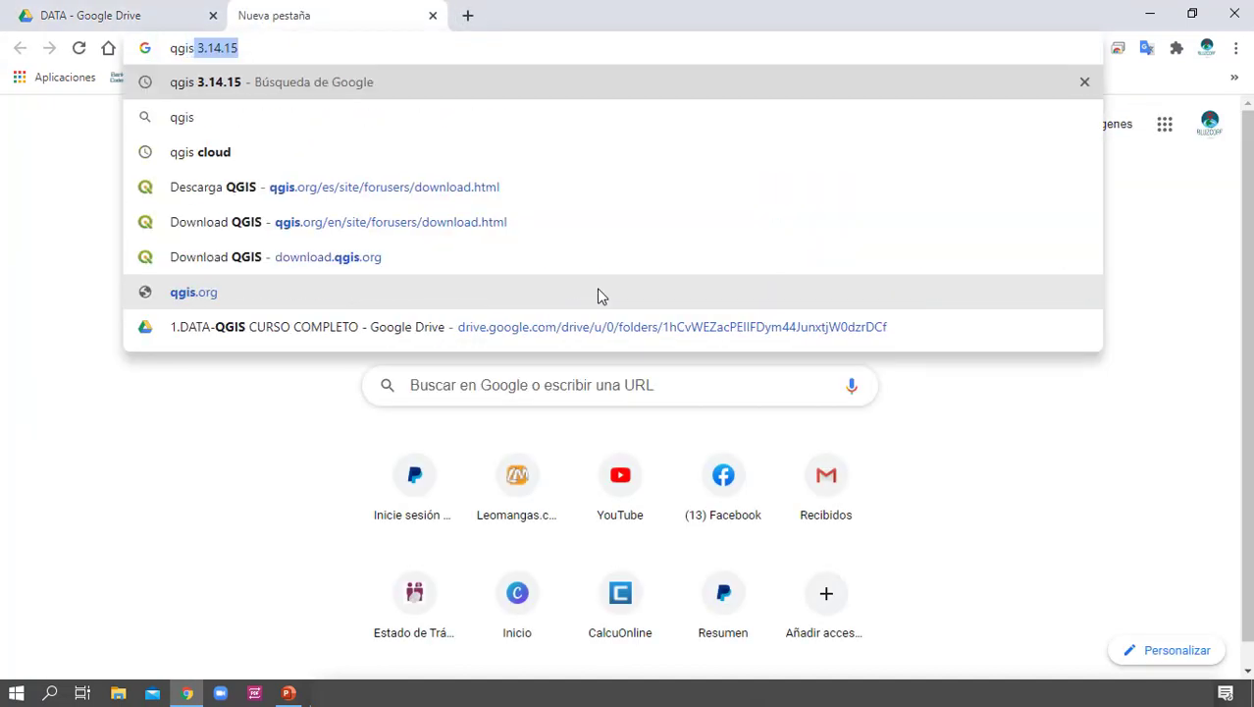
{"action": "type", "text": " descar"}
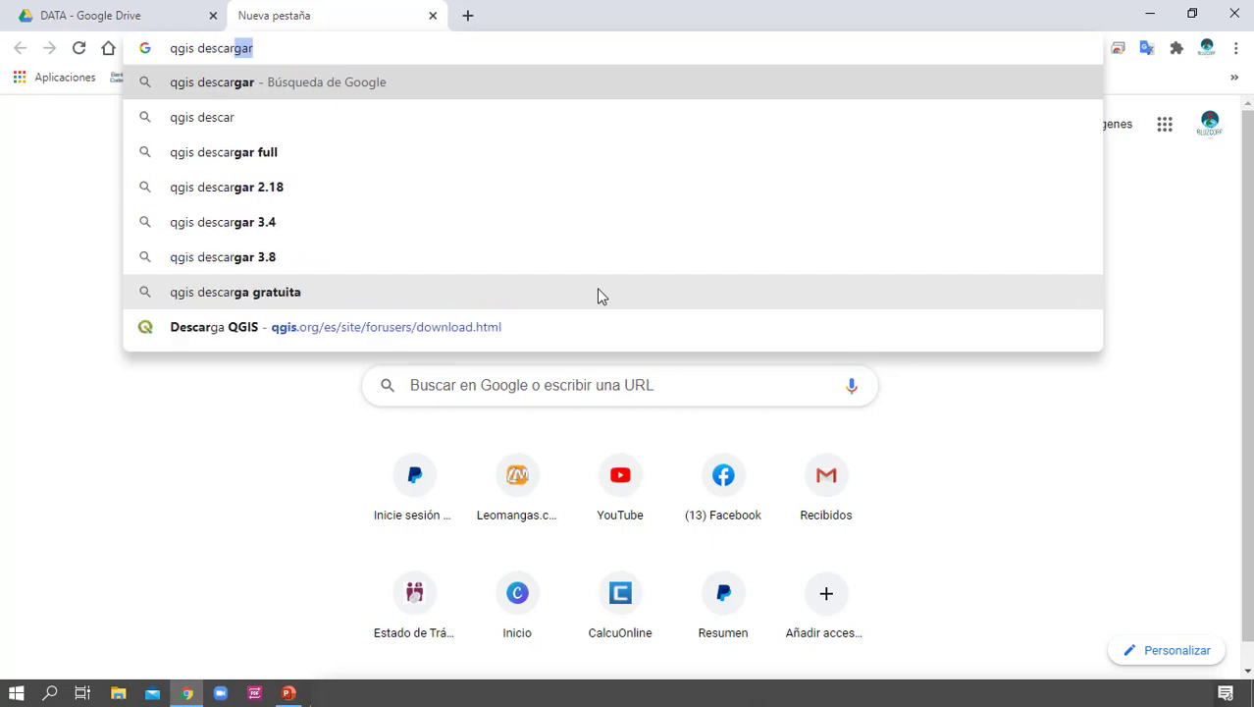
{"action": "key", "text": "Return"}
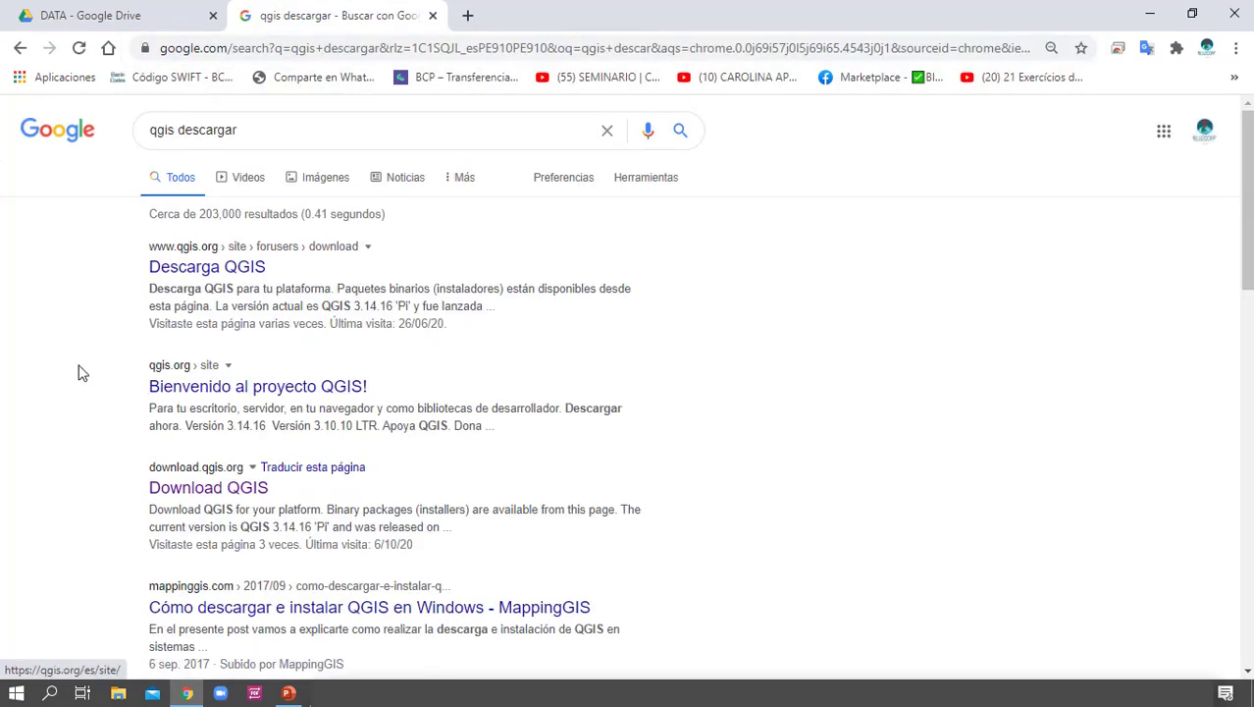
{"action": "left_click", "coordinate": [193, 491]}
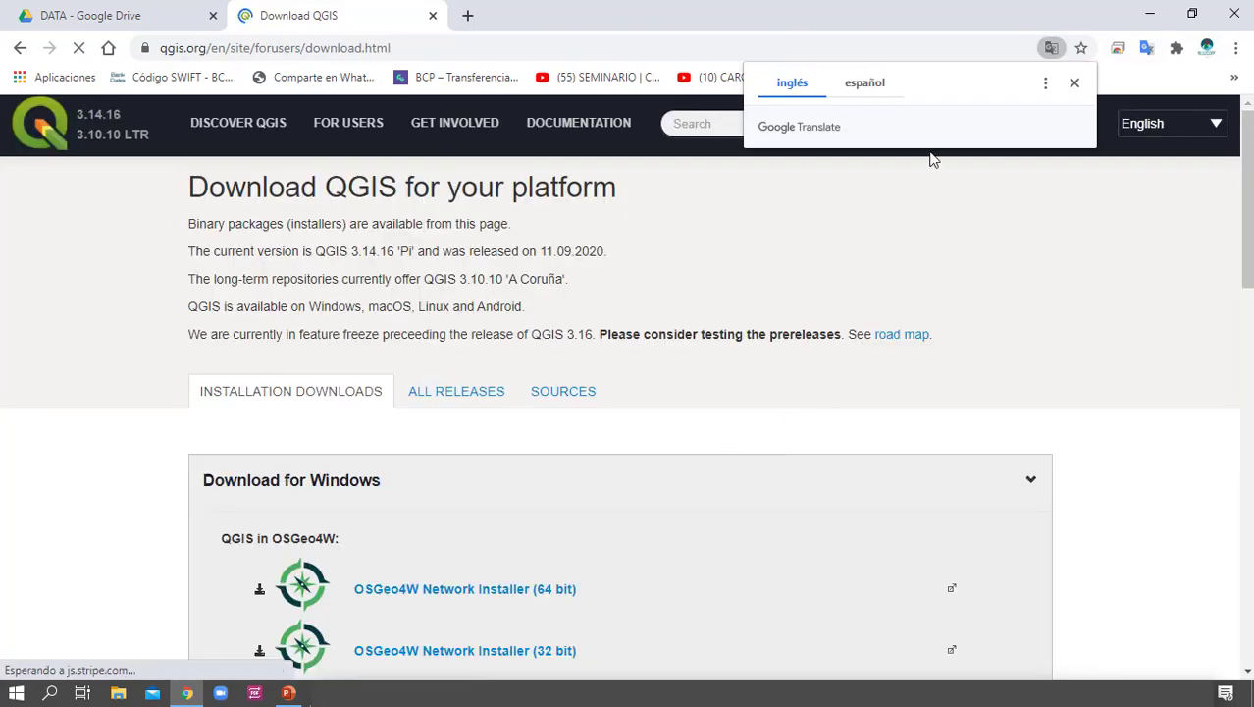
{"action": "left_click", "coordinate": [1075, 82]}
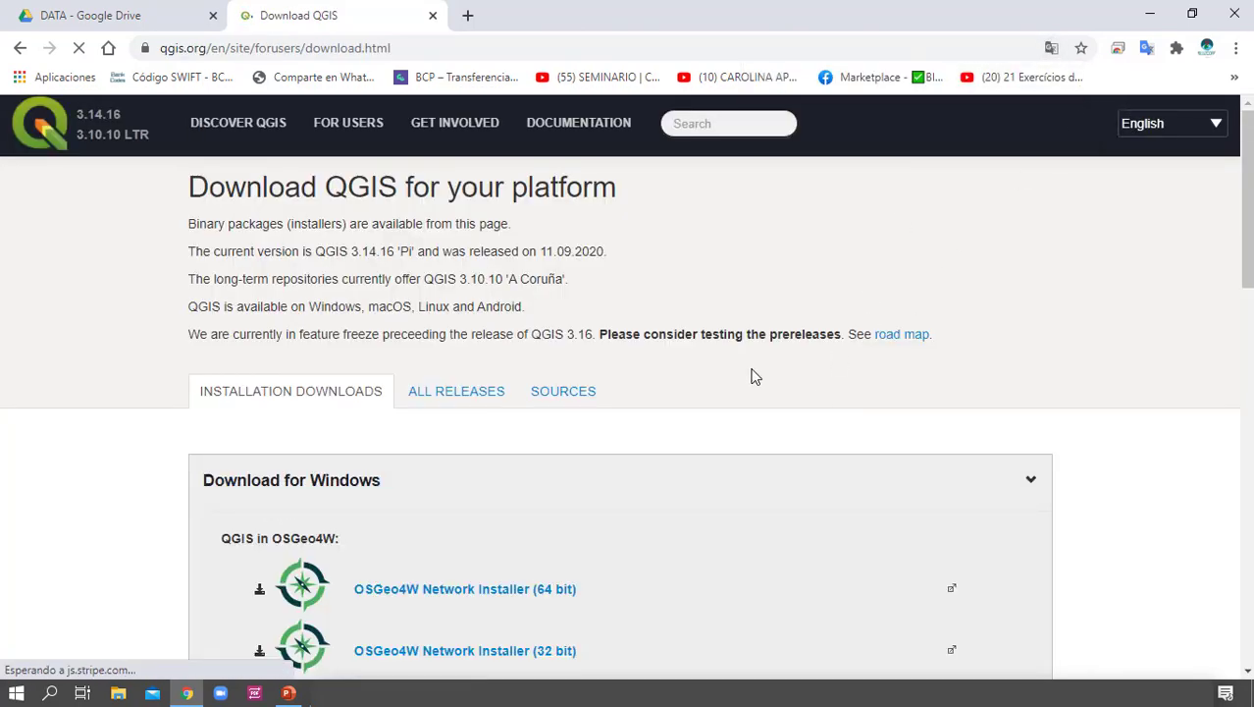
Examine the Windows installers offered on the QGIS download page, comparing the OSGeo4W network, latest release and long term release options
{"action": "scroll", "coordinate": [756, 376], "scroll_direction": "down", "scroll_amount": 2}
{"action": "scroll", "coordinate": [589, 417], "scroll_direction": "up", "scroll_amount": 2}
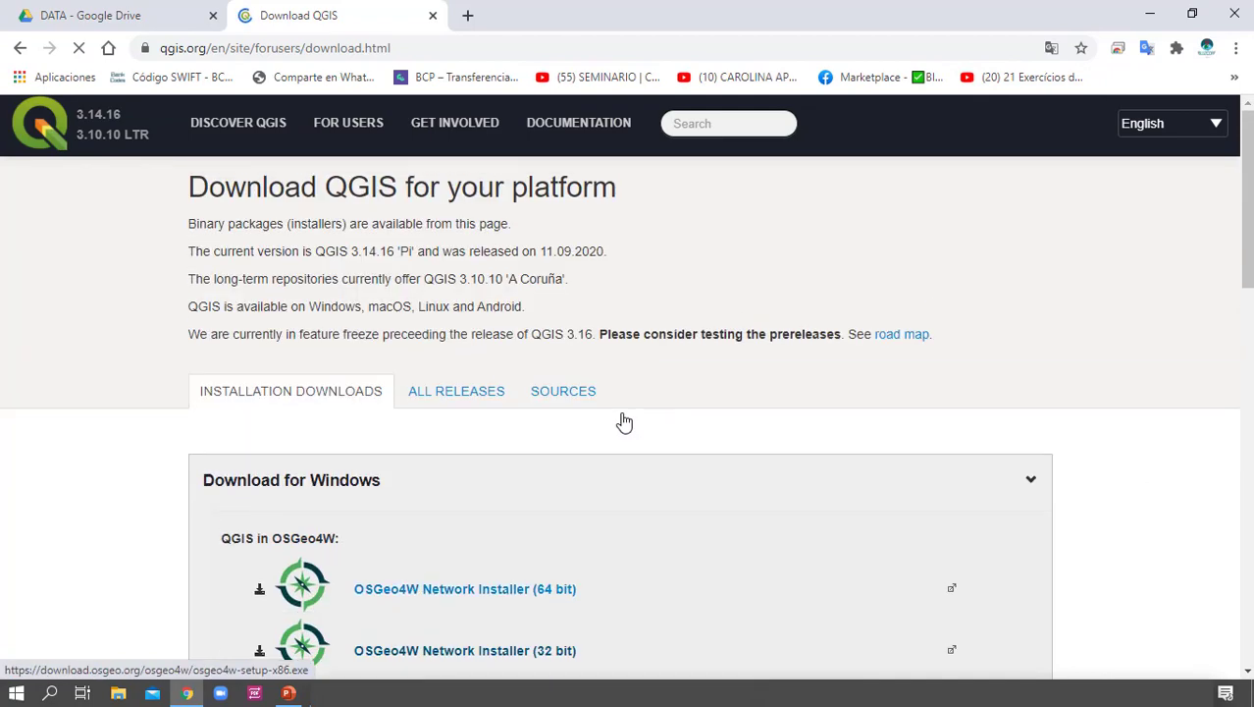
{"action": "scroll", "coordinate": [625, 422], "scroll_direction": "down", "scroll_amount": 2}
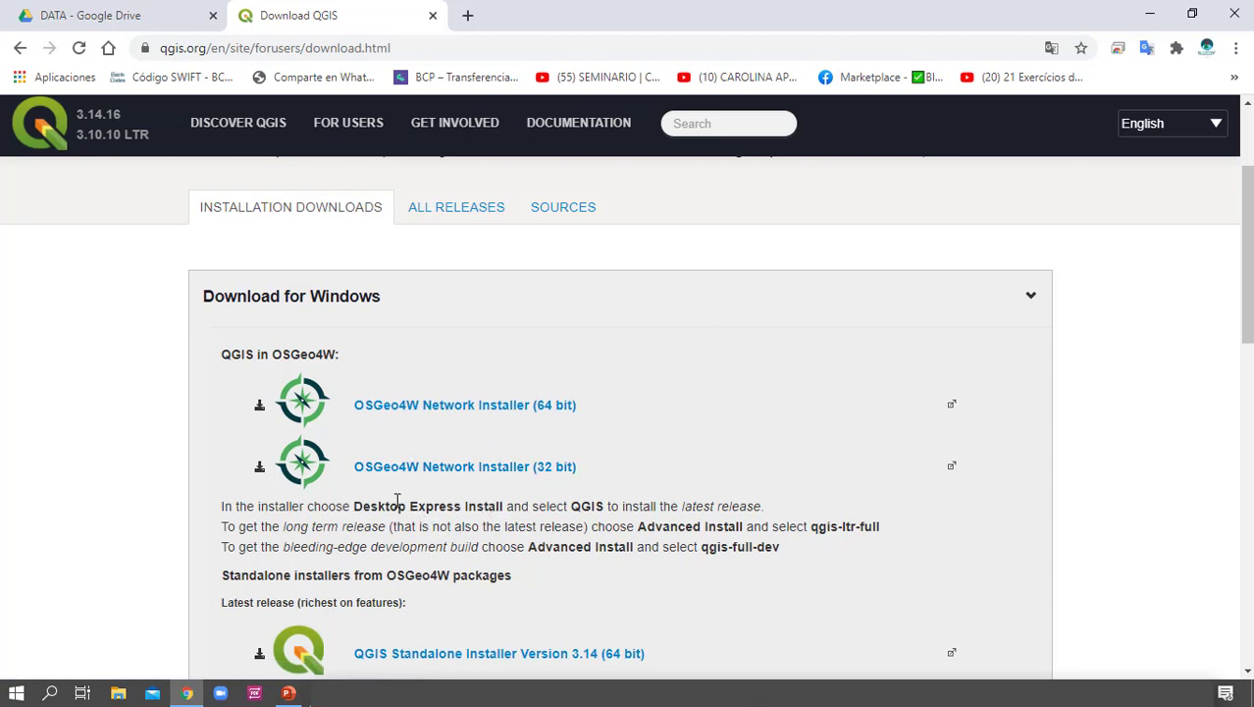
{"action": "scroll", "coordinate": [399, 498], "scroll_direction": "down", "scroll_amount": 2}
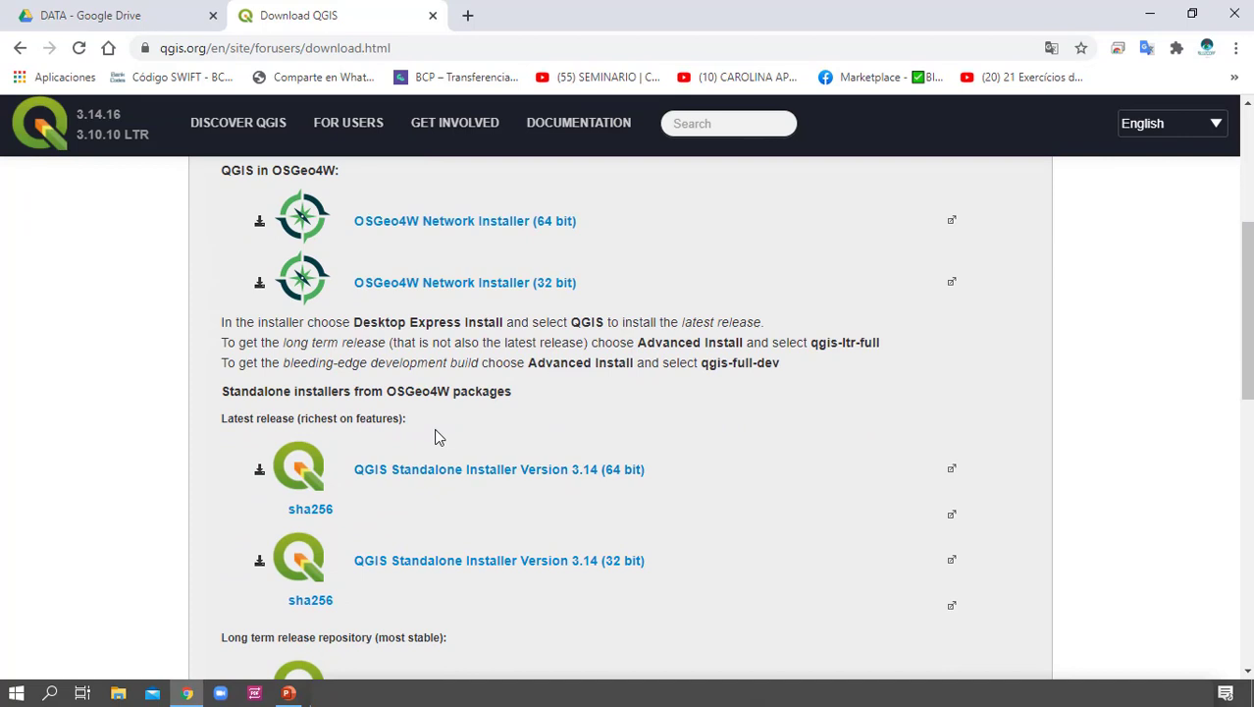
{"action": "scroll", "coordinate": [414, 484], "scroll_direction": "down", "scroll_amount": 1}
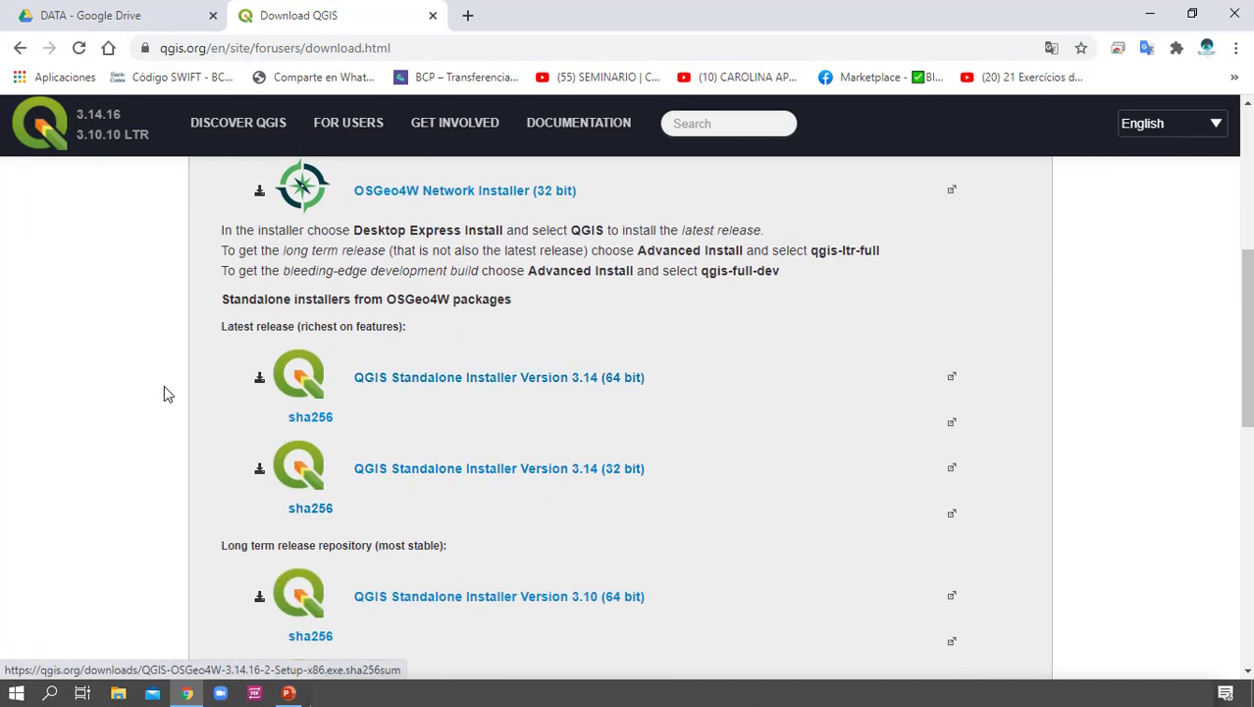
{"action": "scroll", "coordinate": [301, 462], "scroll_direction": "up", "scroll_amount": 3}
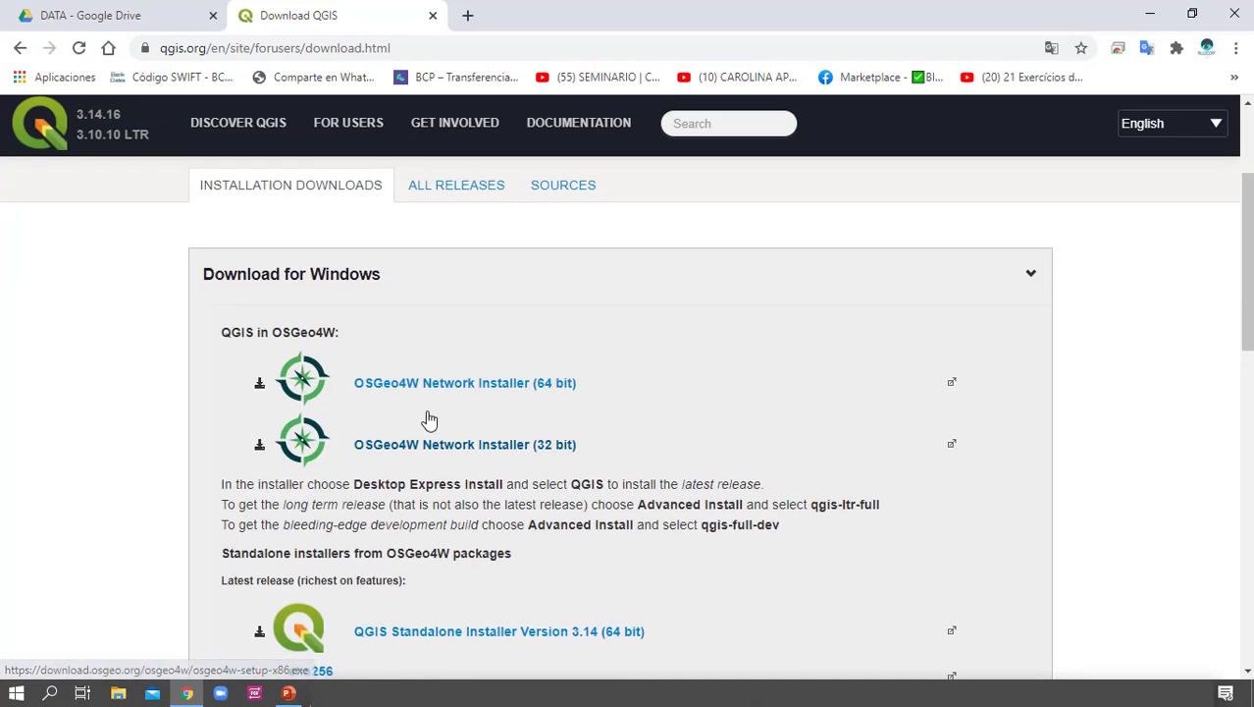
{"action": "scroll", "coordinate": [428, 419], "scroll_direction": "down", "scroll_amount": 1}
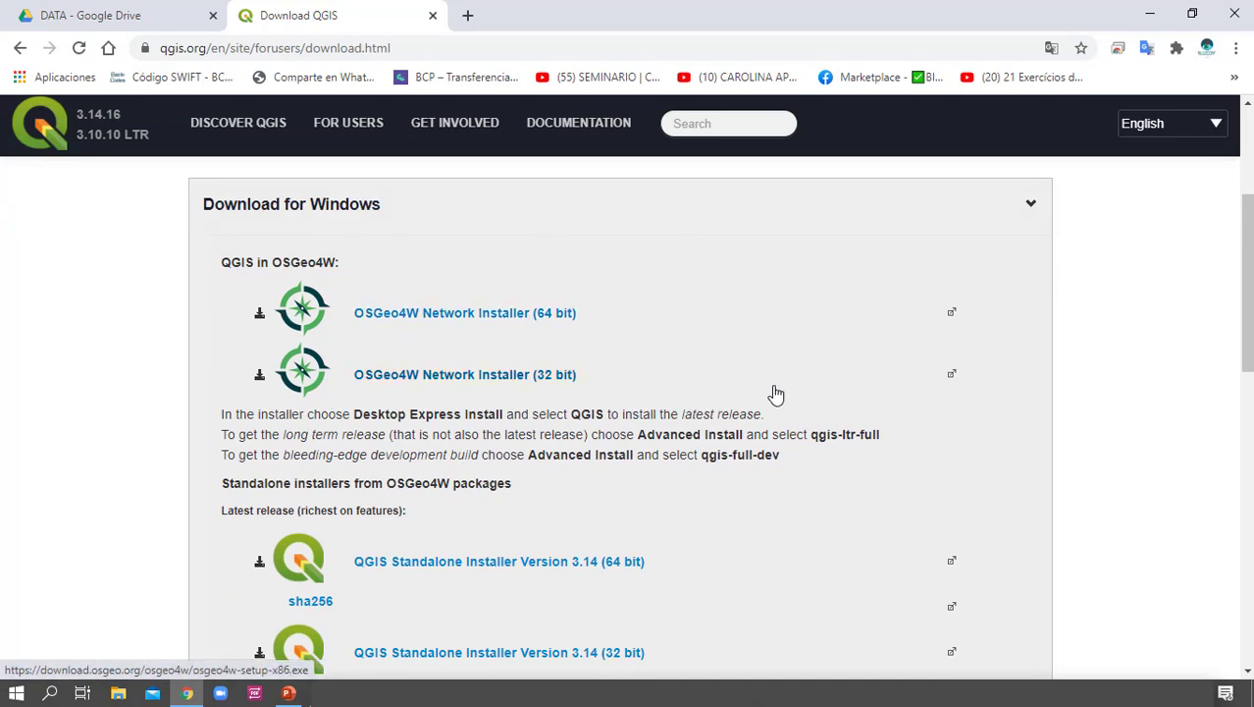
{"action": "scroll", "coordinate": [776, 392], "scroll_direction": "down", "scroll_amount": 2}
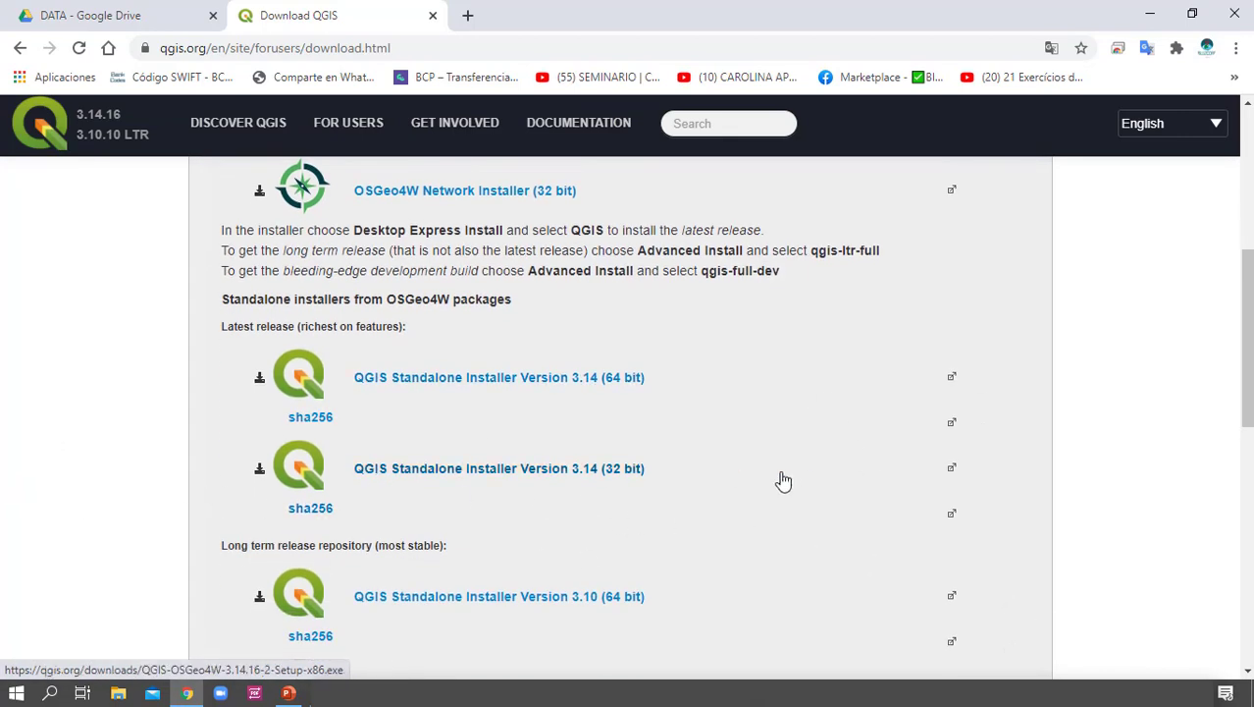
{"action": "scroll", "coordinate": [739, 478], "scroll_direction": "down", "scroll_amount": 1}
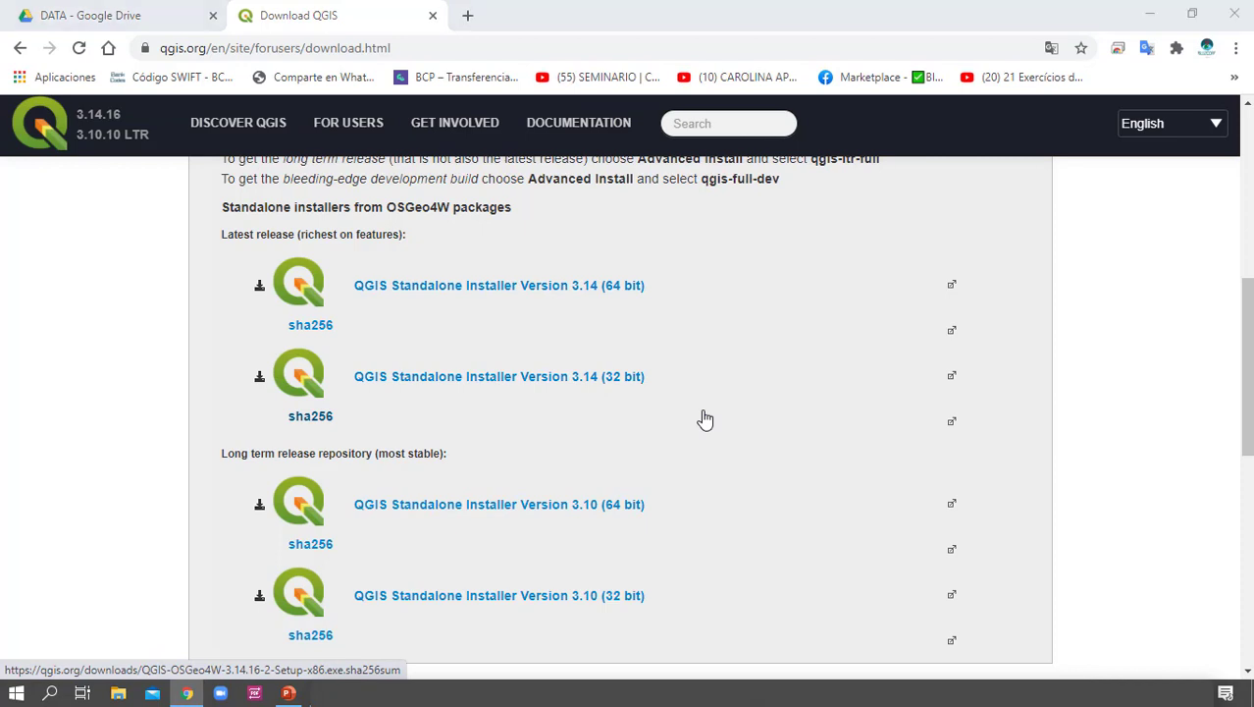
Check this computer's system type in its Windows system properties, closing the system and File Explorer windows when done
{"action": "key", "text": "super+e"}
{"action": "scroll", "coordinate": [671, 390], "scroll_direction": "down", "scroll_amount": 1}
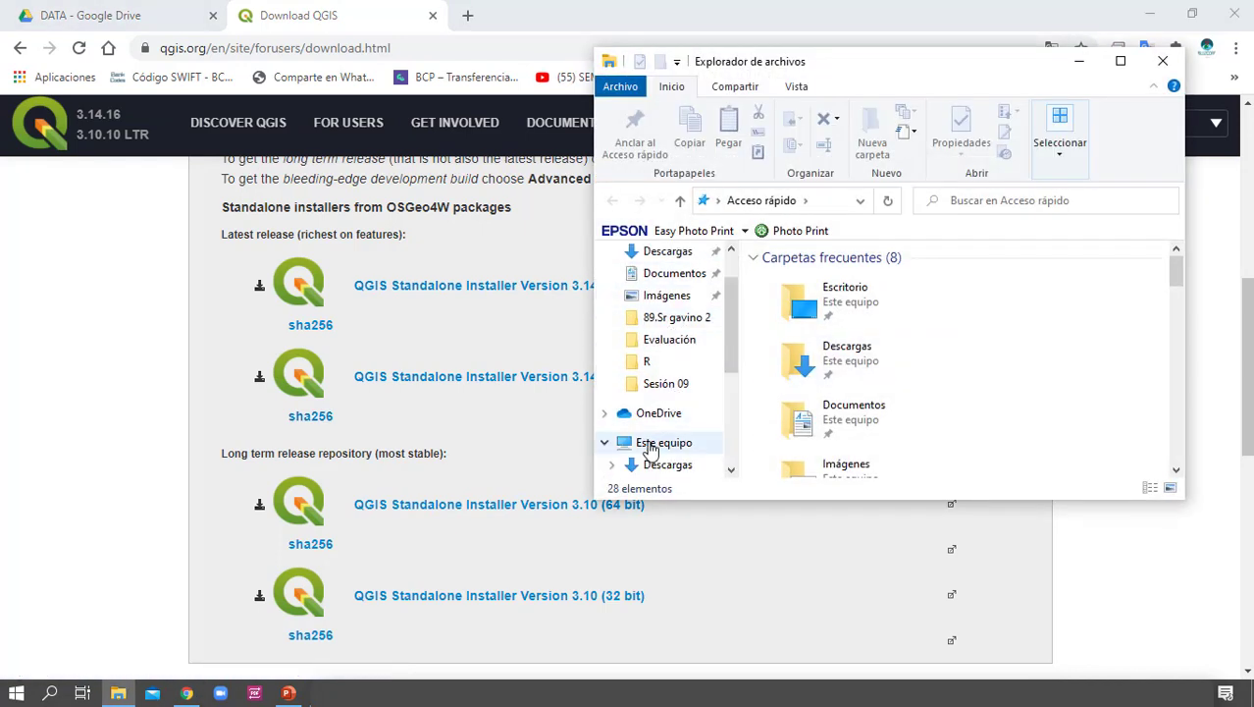
{"action": "left_click", "coordinate": [656, 442]}
{"action": "right_click", "coordinate": [650, 443]}
{"action": "left_click", "coordinate": [731, 432]}
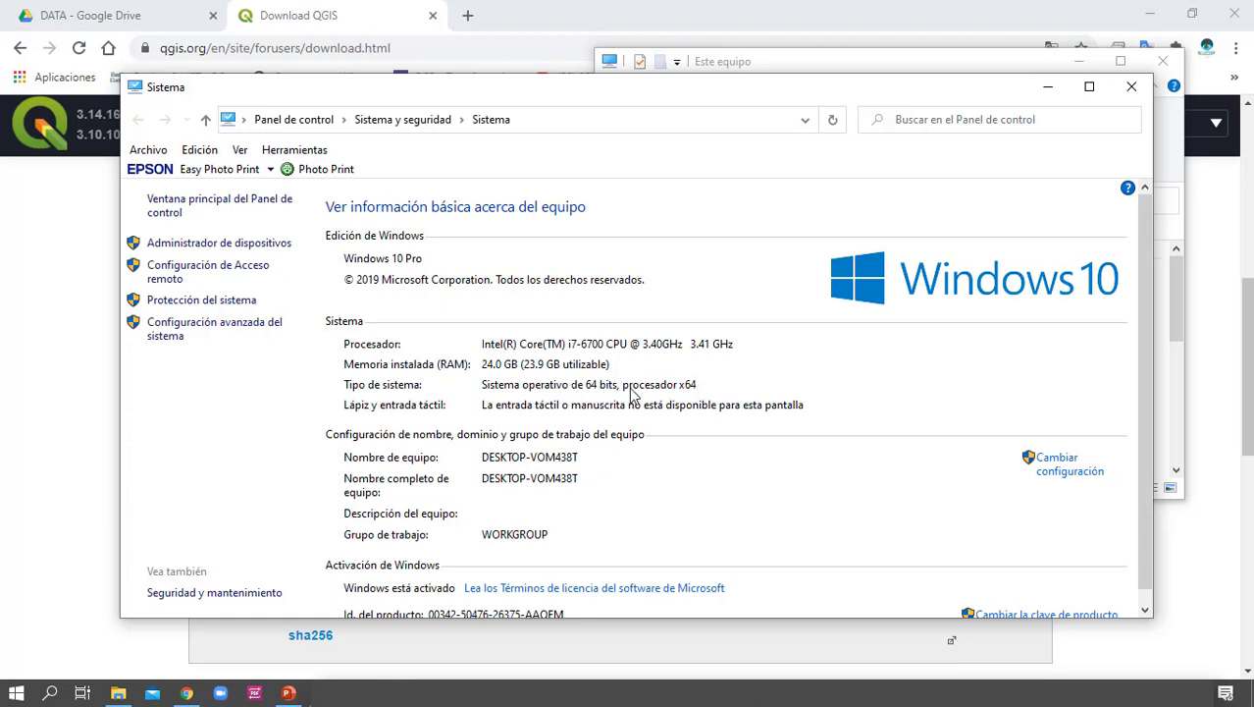
{"action": "left_click", "coordinate": [1151, 80]}
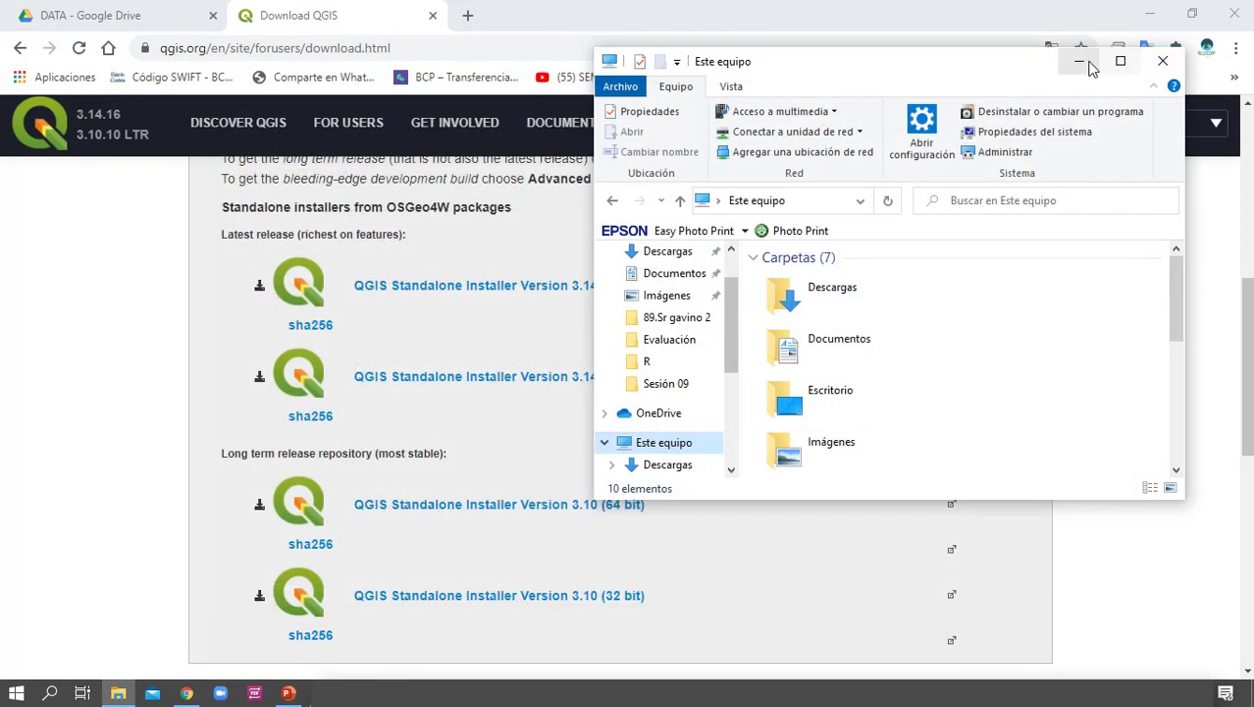
{"action": "left_click", "coordinate": [1165, 61]}
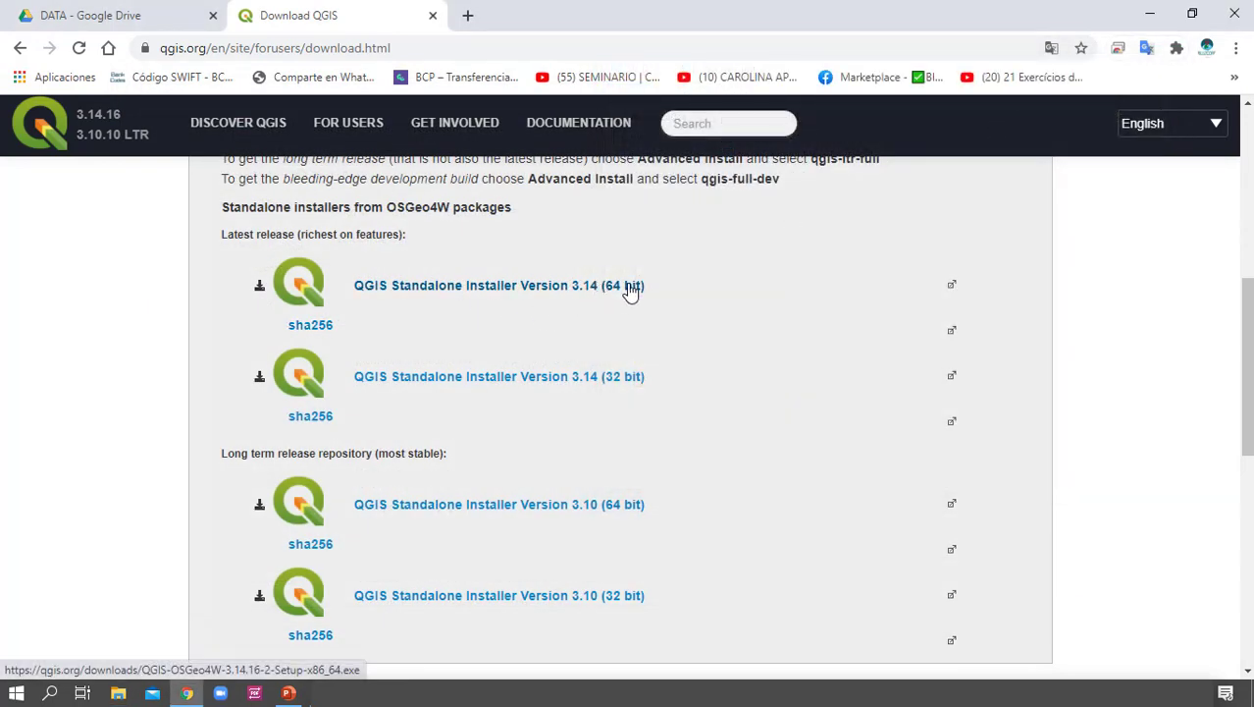
Download the QGIS Standalone Installer Version 3.14 (64 bit) and dismiss the browser's download bar
{"action": "left_click", "coordinate": [630, 288]}
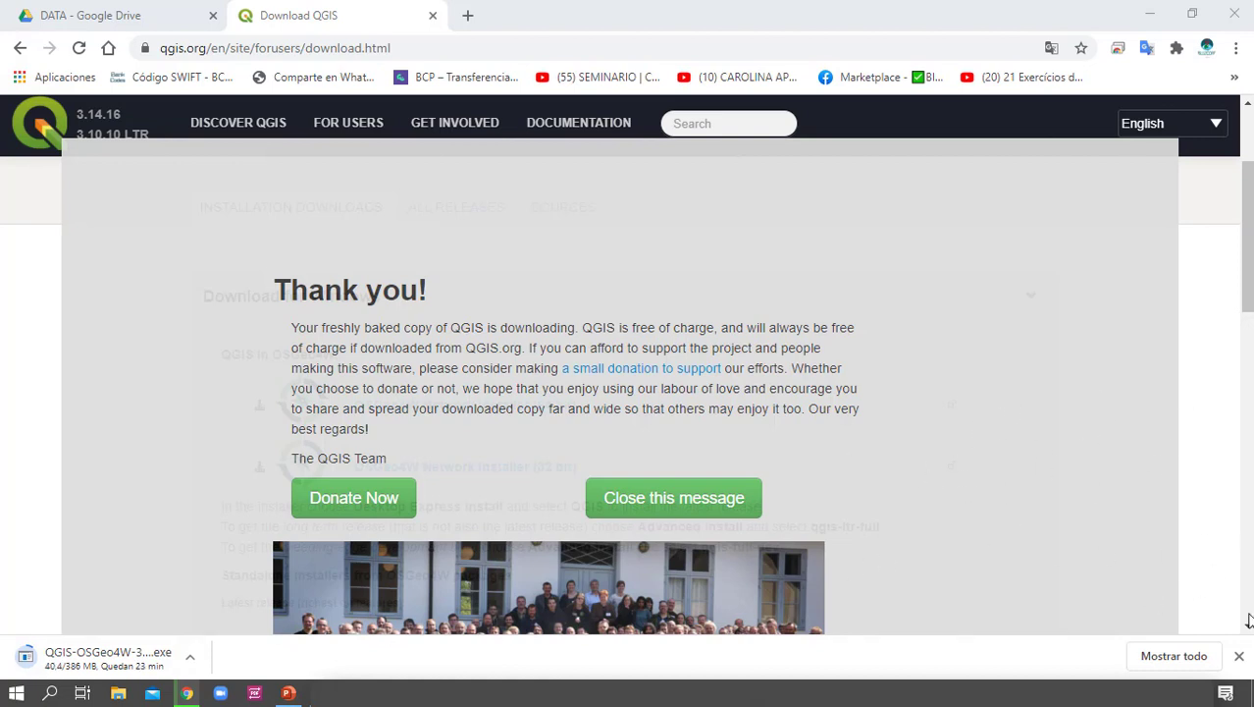
{"action": "left_click", "coordinate": [1239, 657]}
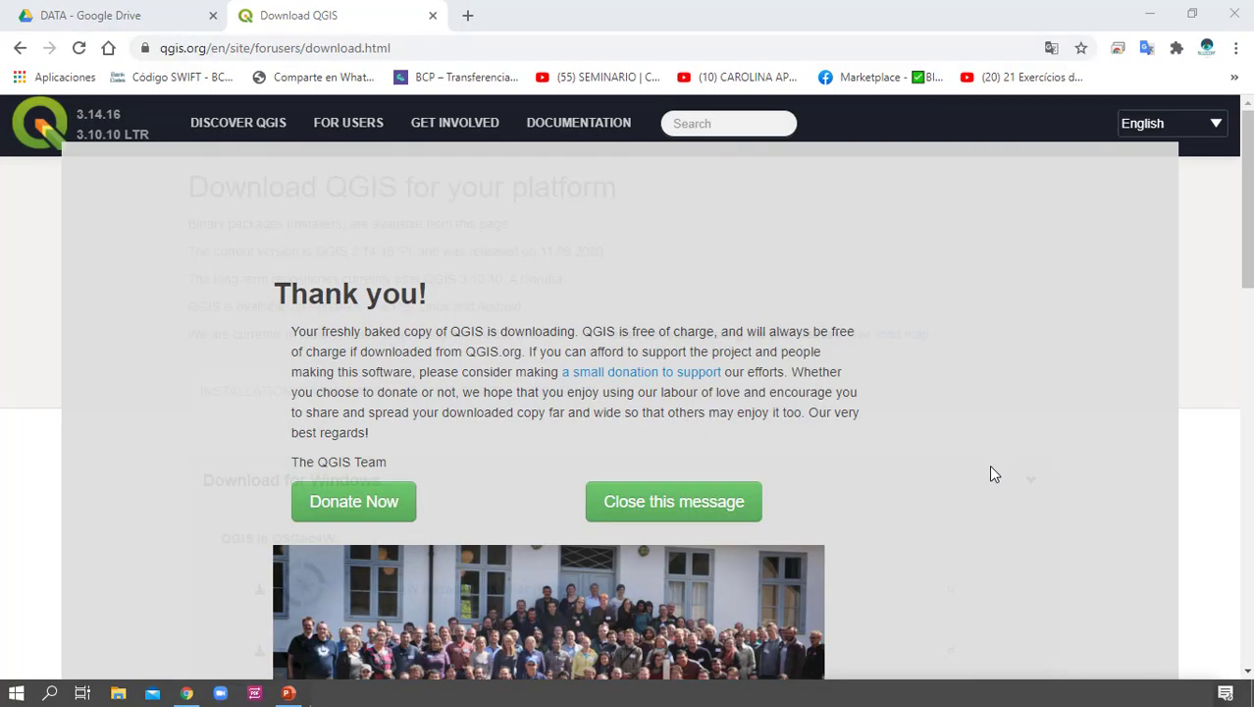
Run QGIS-OSGeo4W-3.14.16-2-Setup-x86_64 from the Descargas folder as administrator and minimize File Explorer
{"action": "key", "text": "super+e"}
{"action": "left_click", "coordinate": [820, 355]}
{"action": "double_click", "coordinate": [821, 355]}
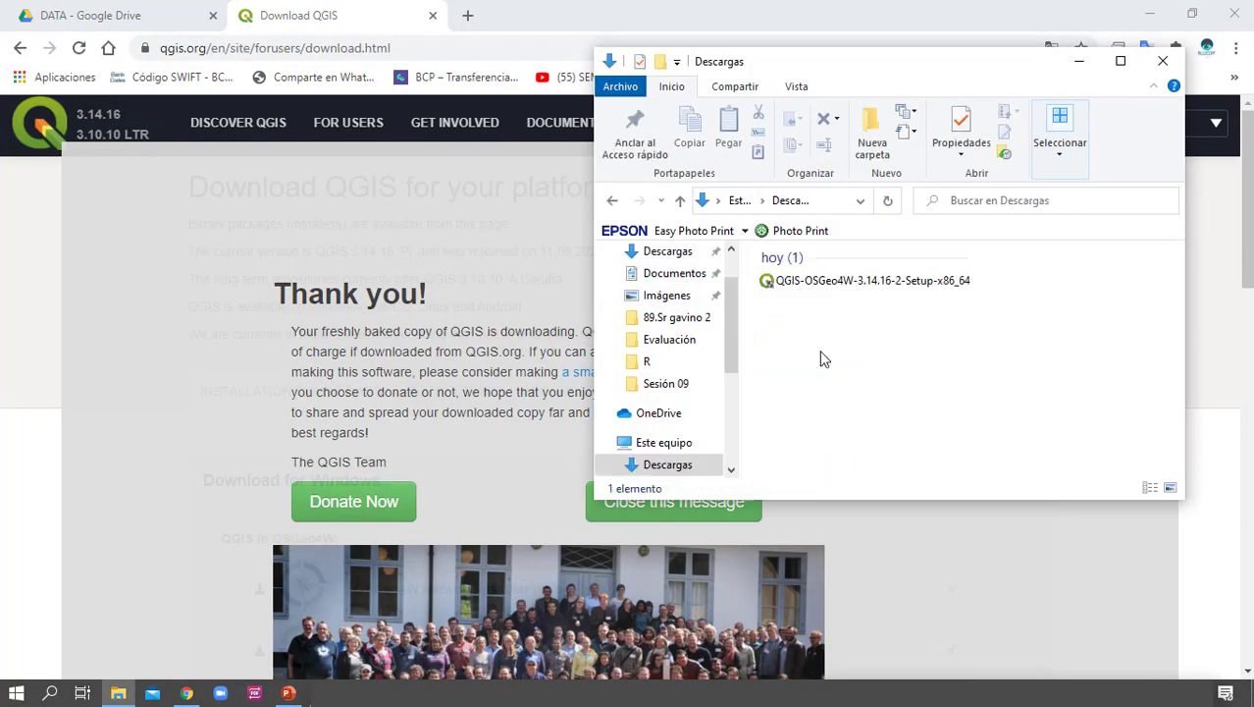
{"action": "left_click", "coordinate": [854, 287]}
{"action": "right_click", "coordinate": [854, 288]}
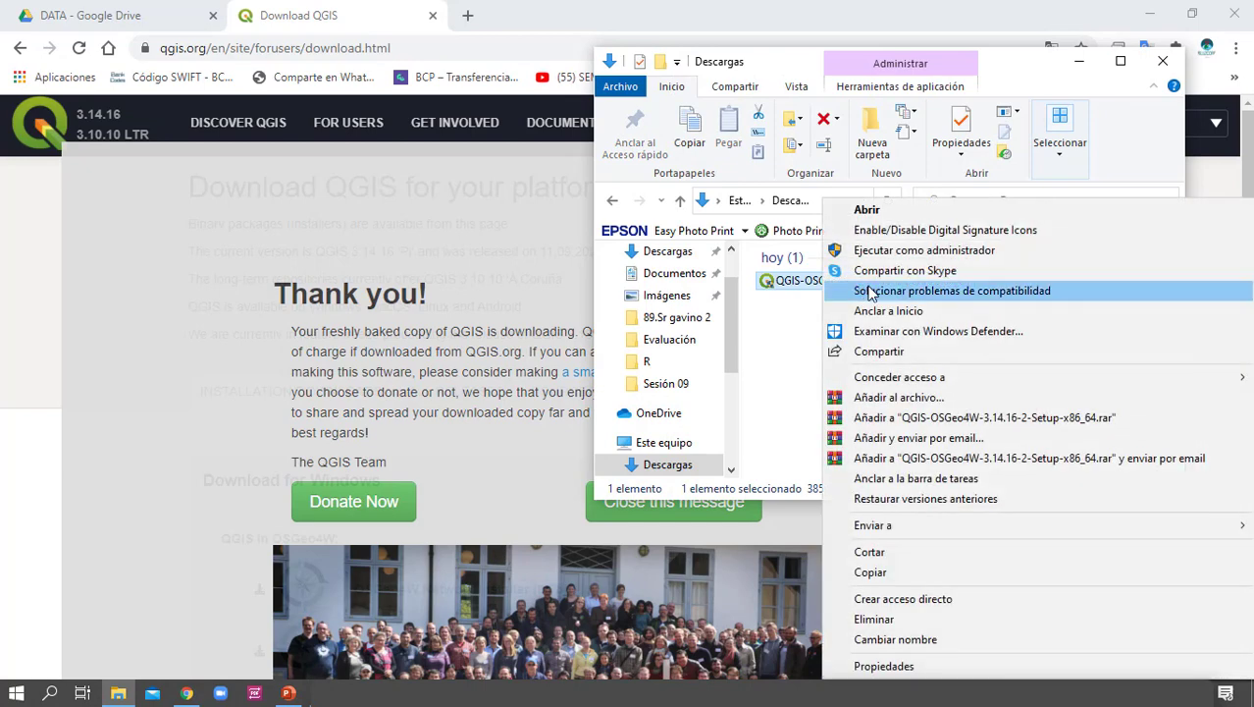
{"action": "left_click", "coordinate": [950, 257]}
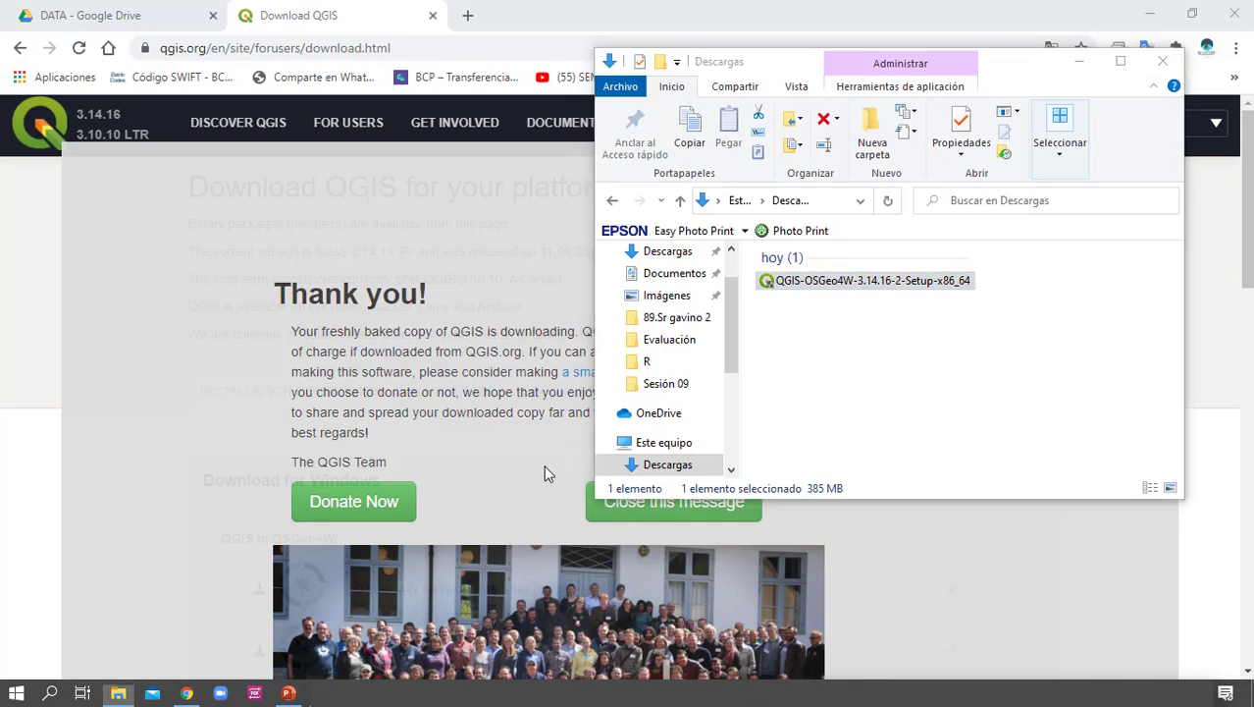
{"action": "left_click", "coordinate": [1079, 60]}
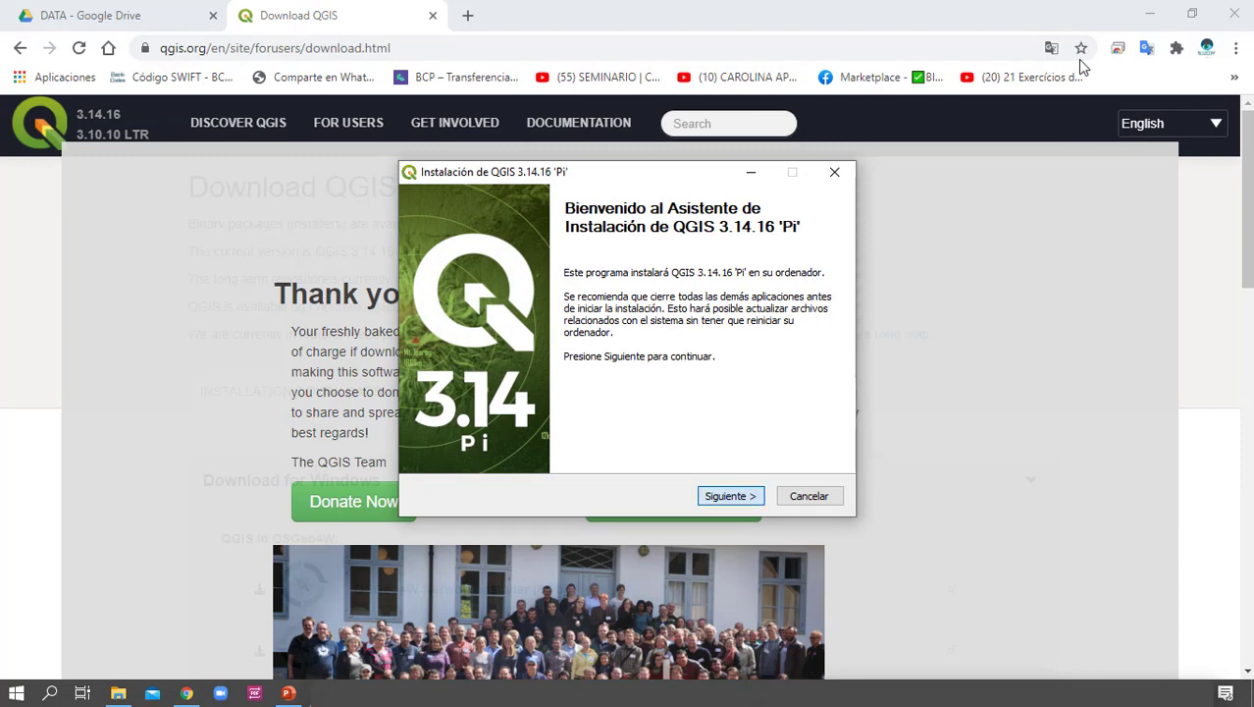
Accept the QGIS 3.14.16 license agreement and install to the default directory C:\Program Files\QGIS 3.14
{"action": "key", "text": "Return"}
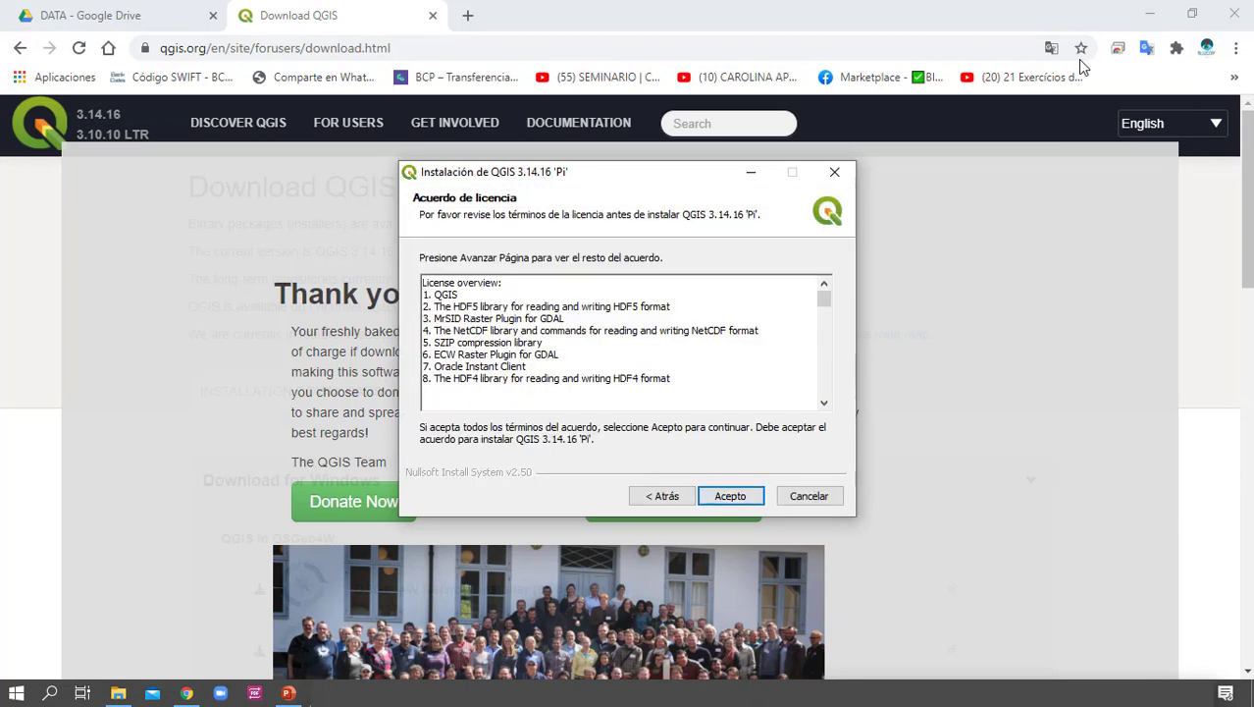
{"action": "key", "text": "Return"}
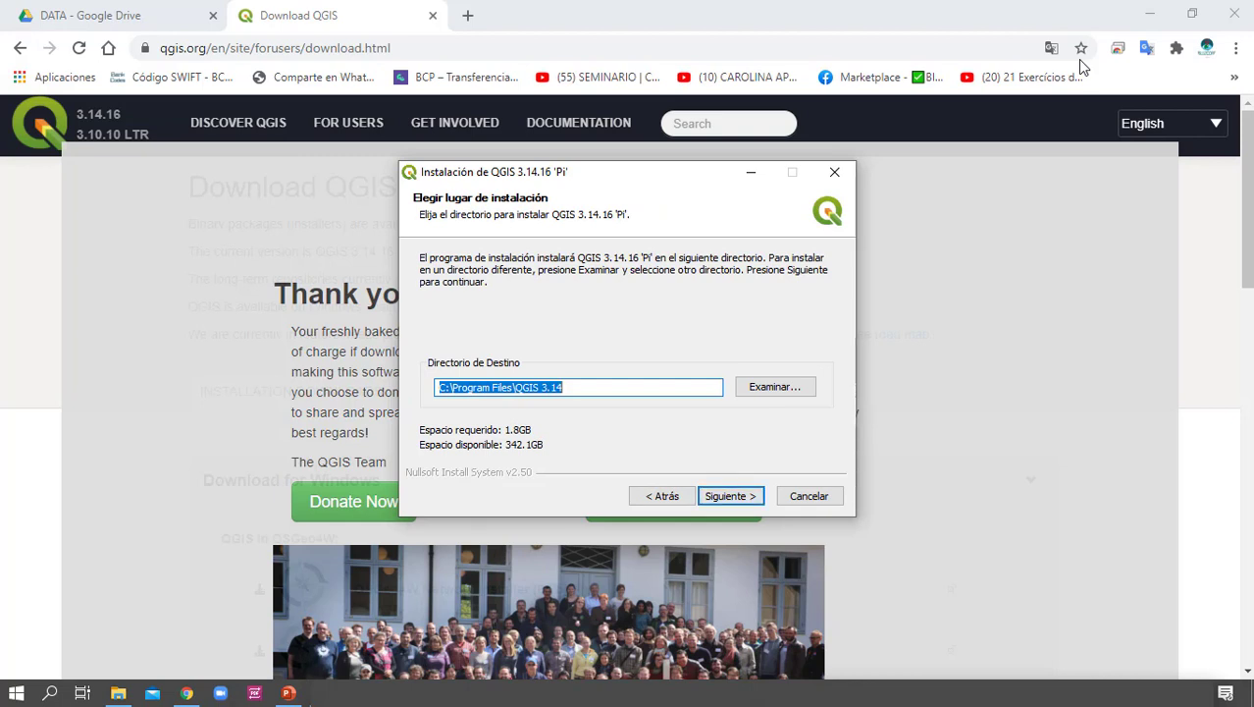
{"action": "key", "text": "Return"}
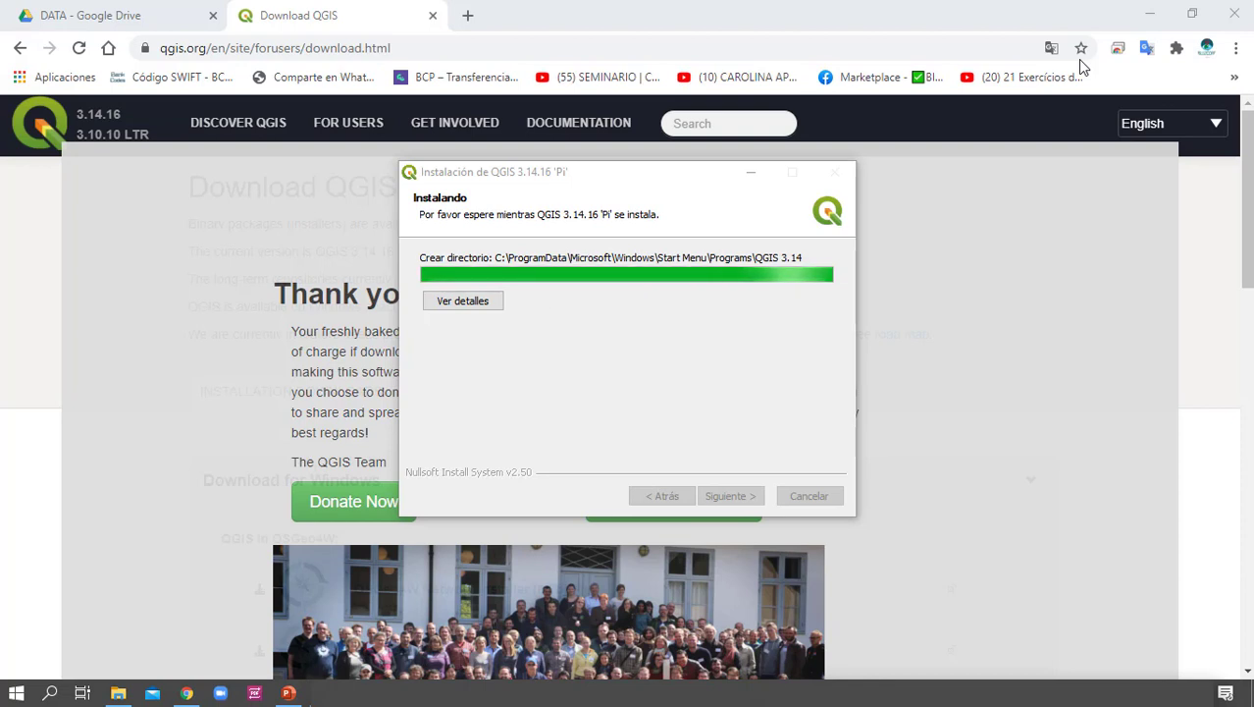
Bring the QGIS 3.14.16 'Pi' installation wizard back to the front and finish it
{"action": "left_click", "coordinate": [975, 457]}
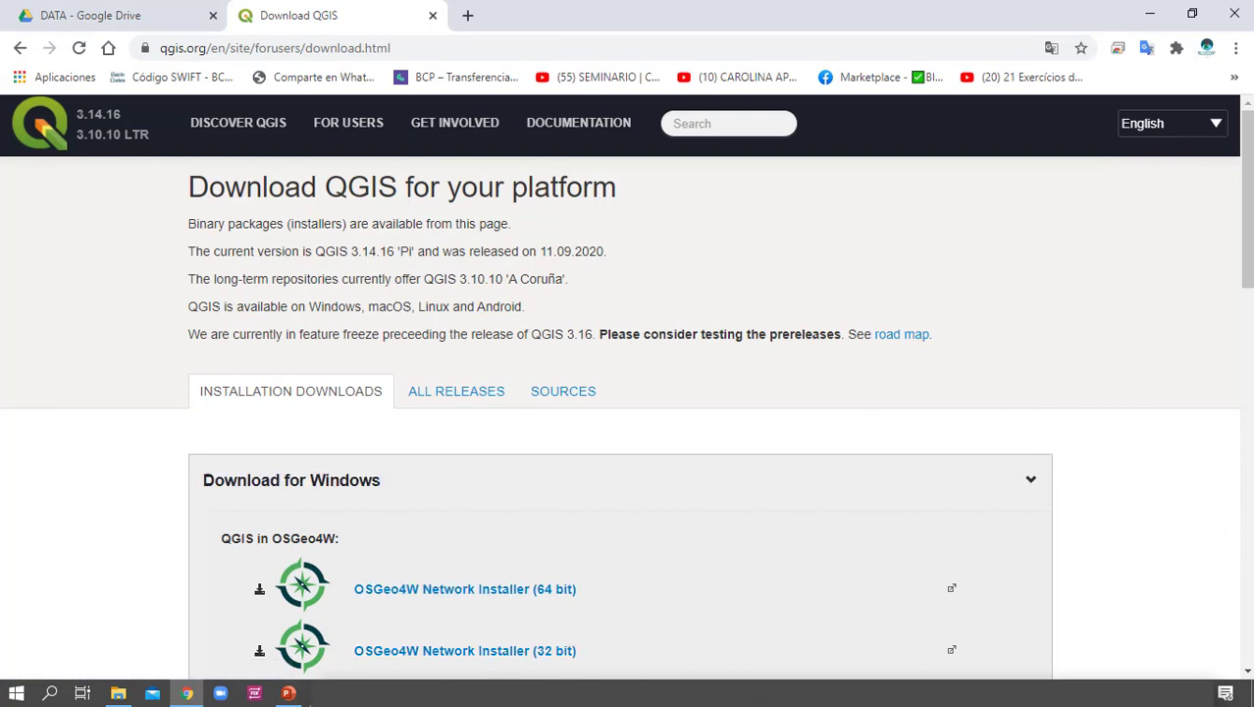
{"action": "mouse_move", "coordinate": [392, 621]}
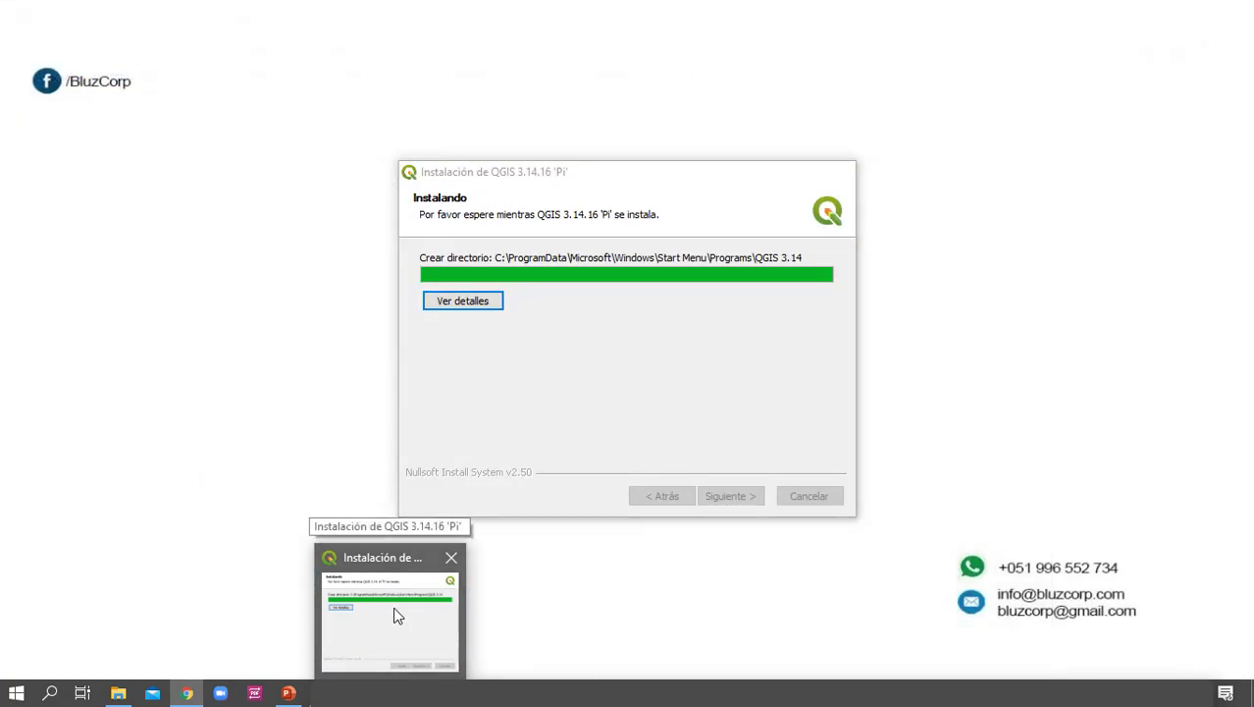
{"action": "left_click", "coordinate": [406, 614]}
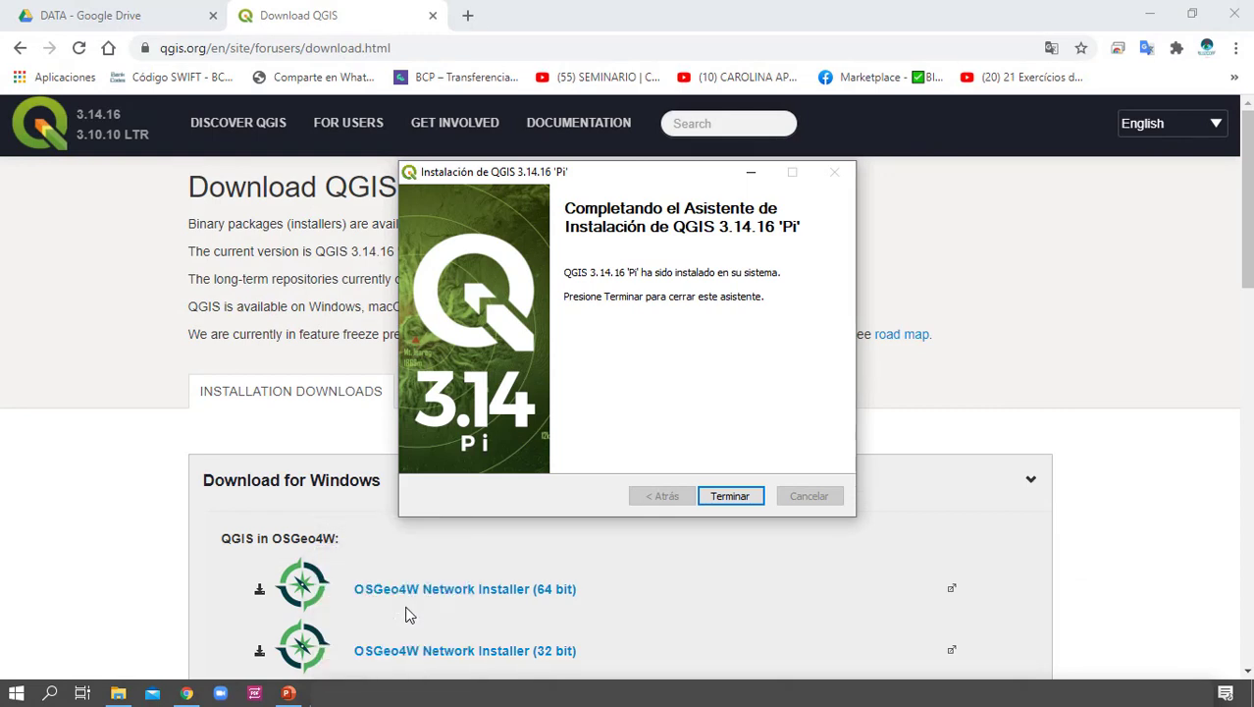
{"action": "left_click", "coordinate": [1108, 469]}
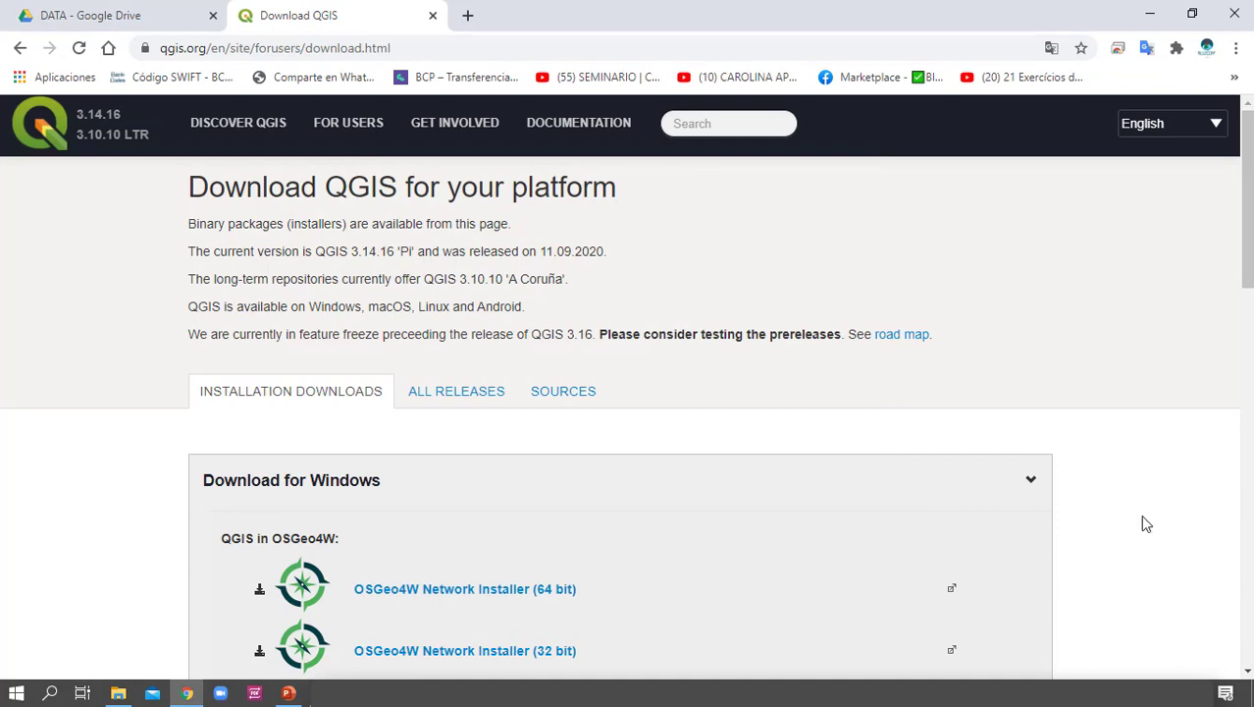
{"action": "key", "text": "alt+Tab"}
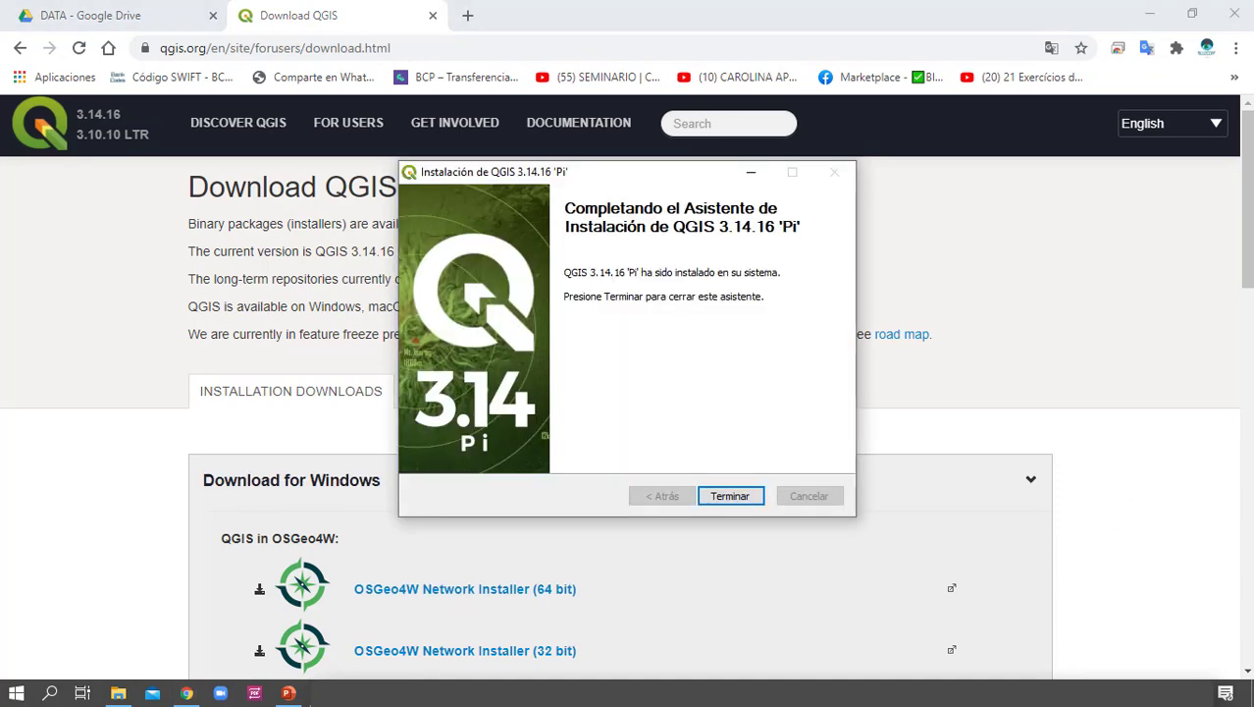
{"action": "left_click", "coordinate": [730, 495]}
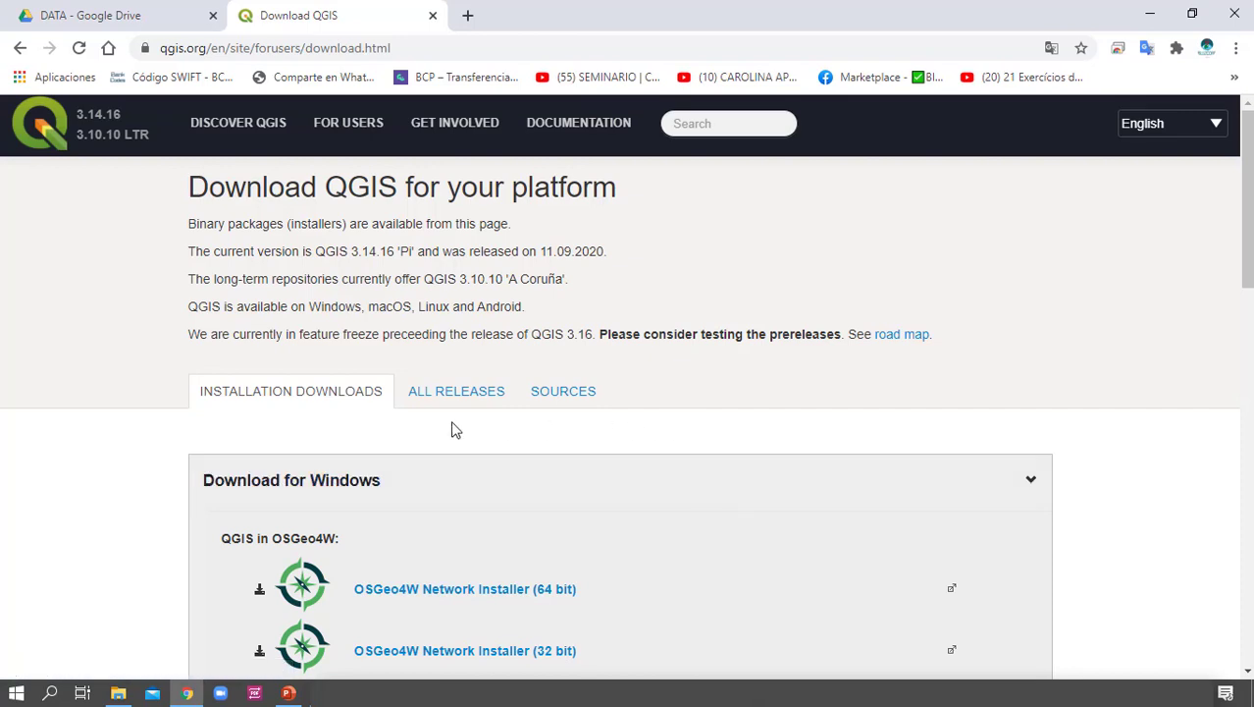
Launch QGIS Desktop 3.14.16, continue past the welcome dialog and maximize the program window
{"action": "left_click", "coordinate": [53, 695]}
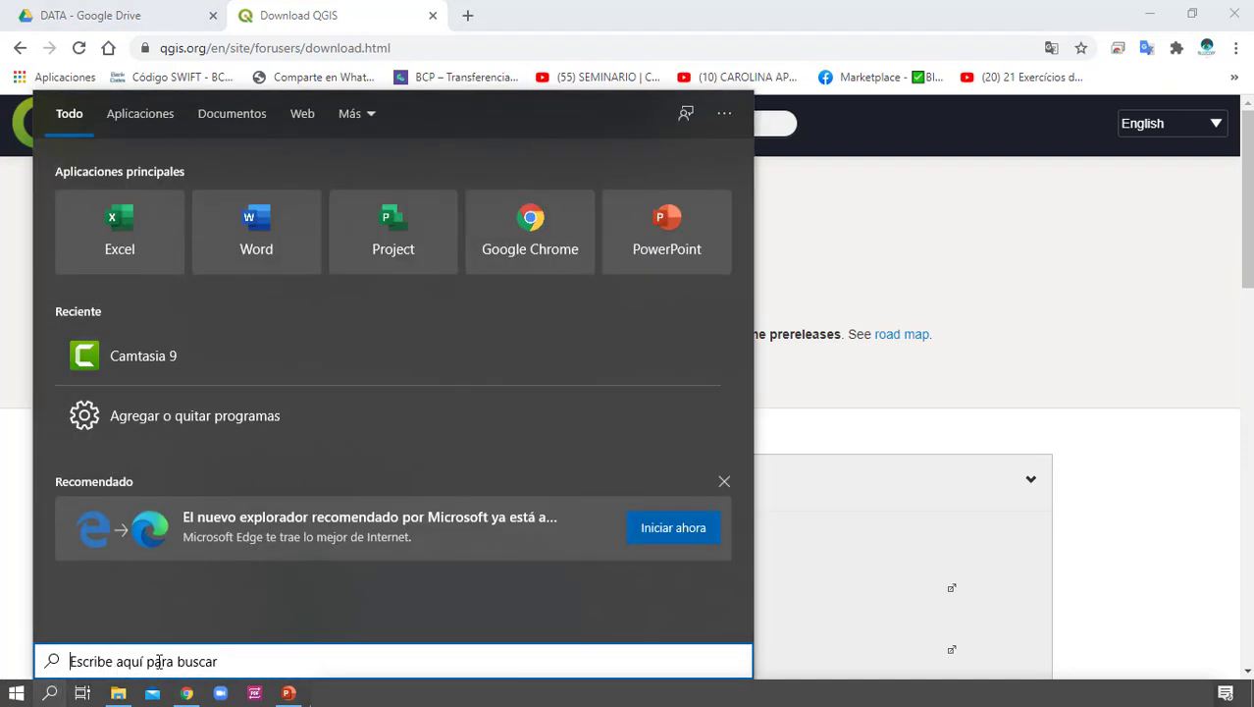
{"action": "type", "text": "qgi"}
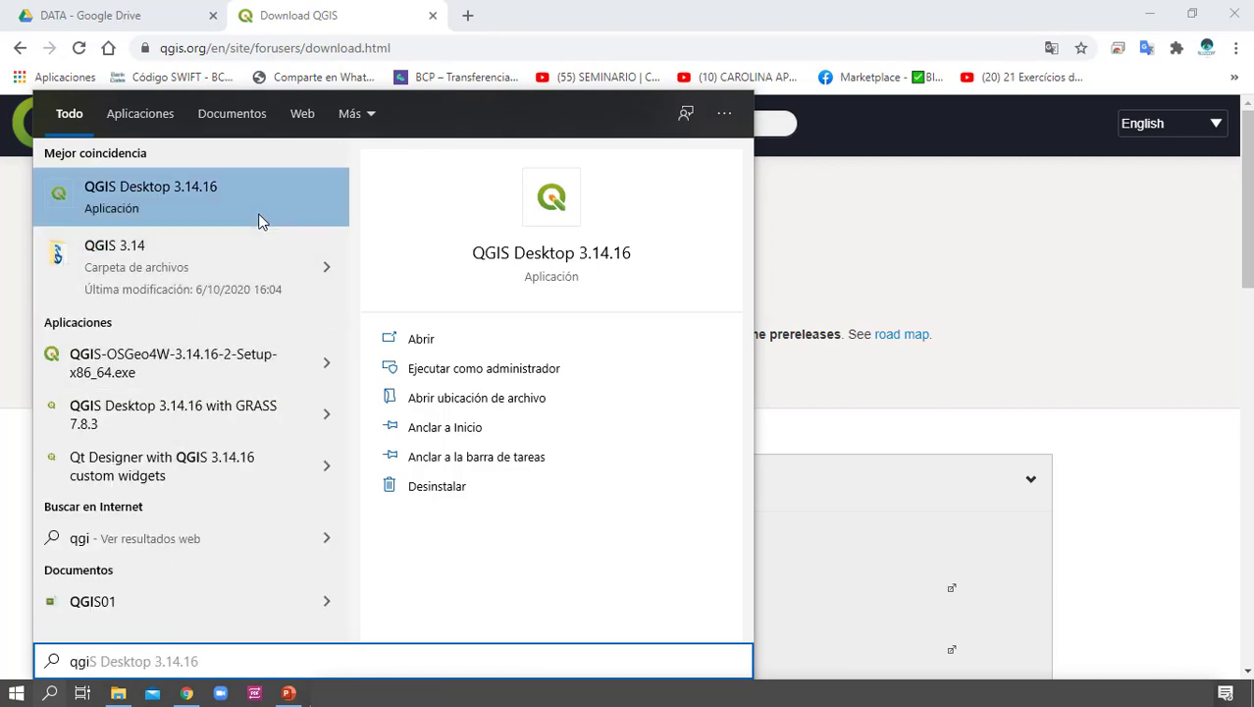
{"action": "left_click", "coordinate": [199, 218]}
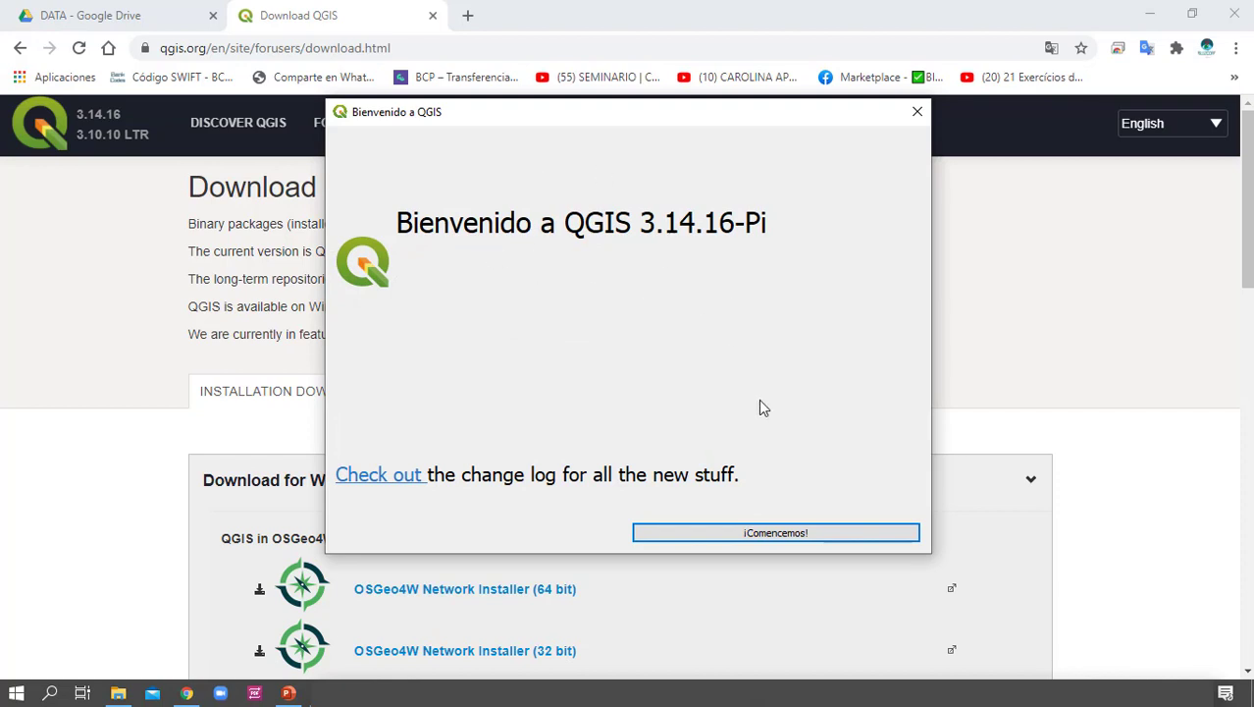
{"action": "left_click", "coordinate": [799, 538]}
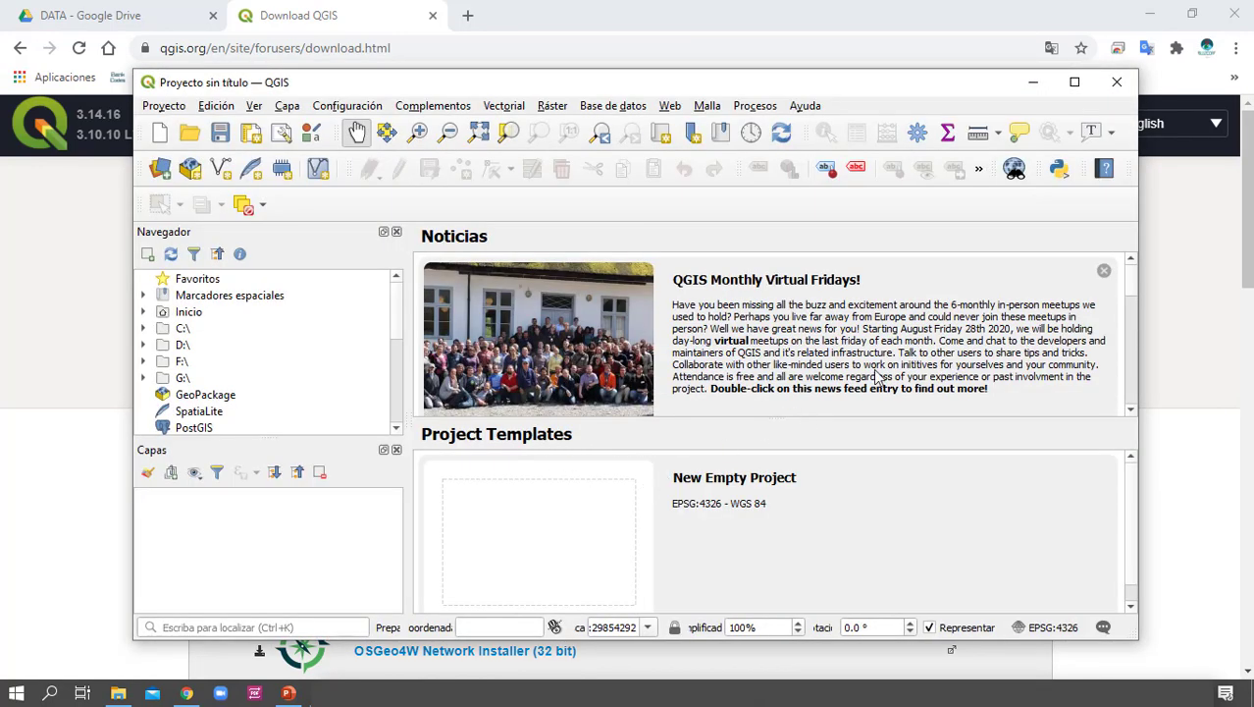
{"action": "left_click", "coordinate": [1075, 82]}
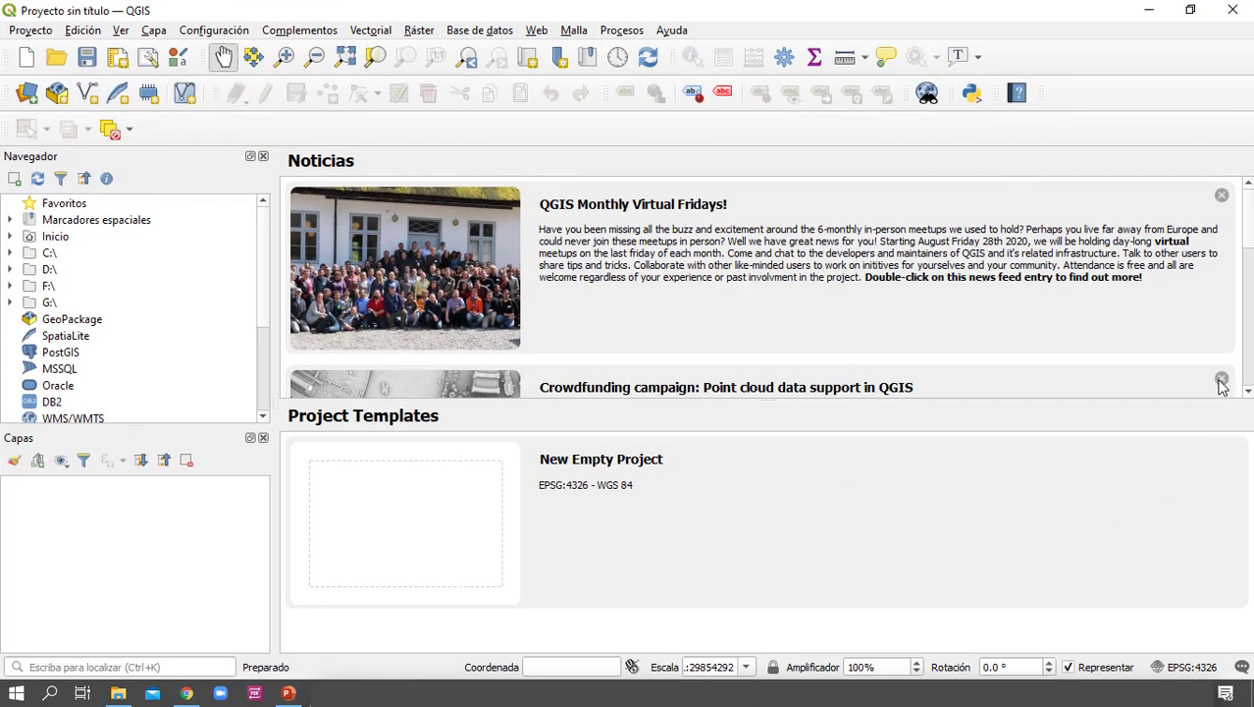
Dismiss all the news entries on the start page and create a project from the New Empty Project template
{"action": "left_click", "coordinate": [1223, 382]}
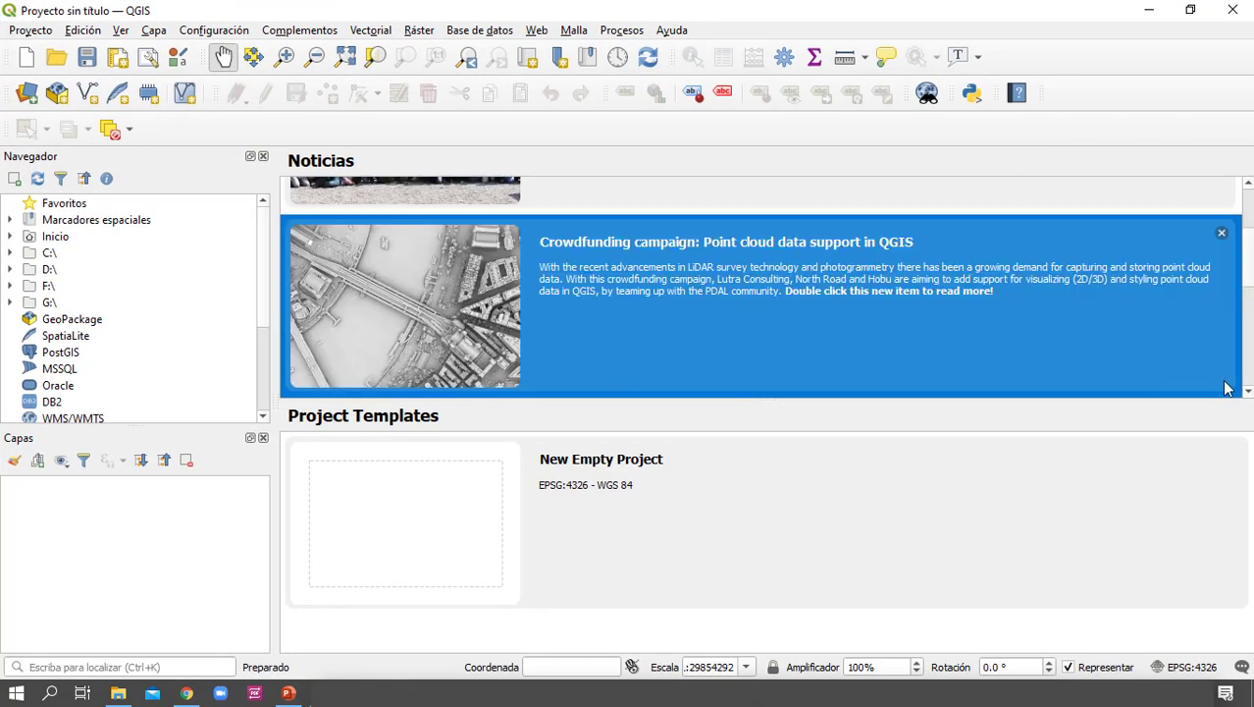
{"action": "left_click", "coordinate": [1222, 235]}
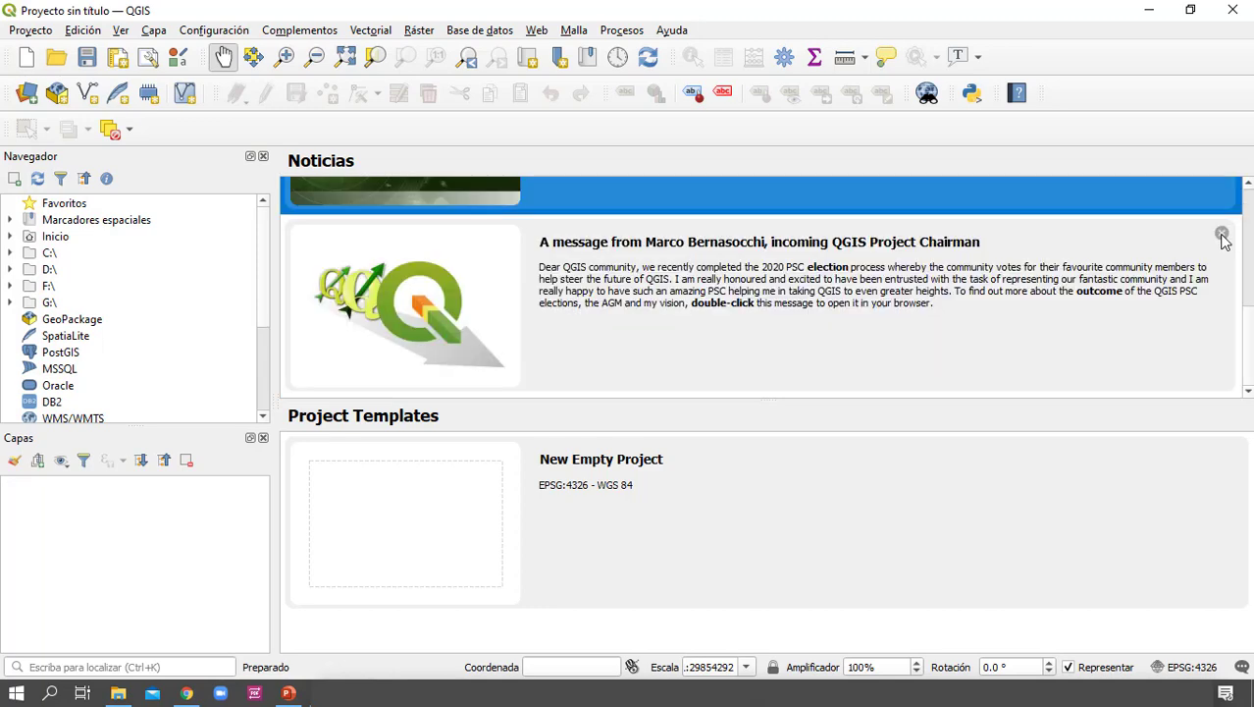
{"action": "left_click", "coordinate": [1222, 235]}
{"action": "left_click", "coordinate": [1222, 236]}
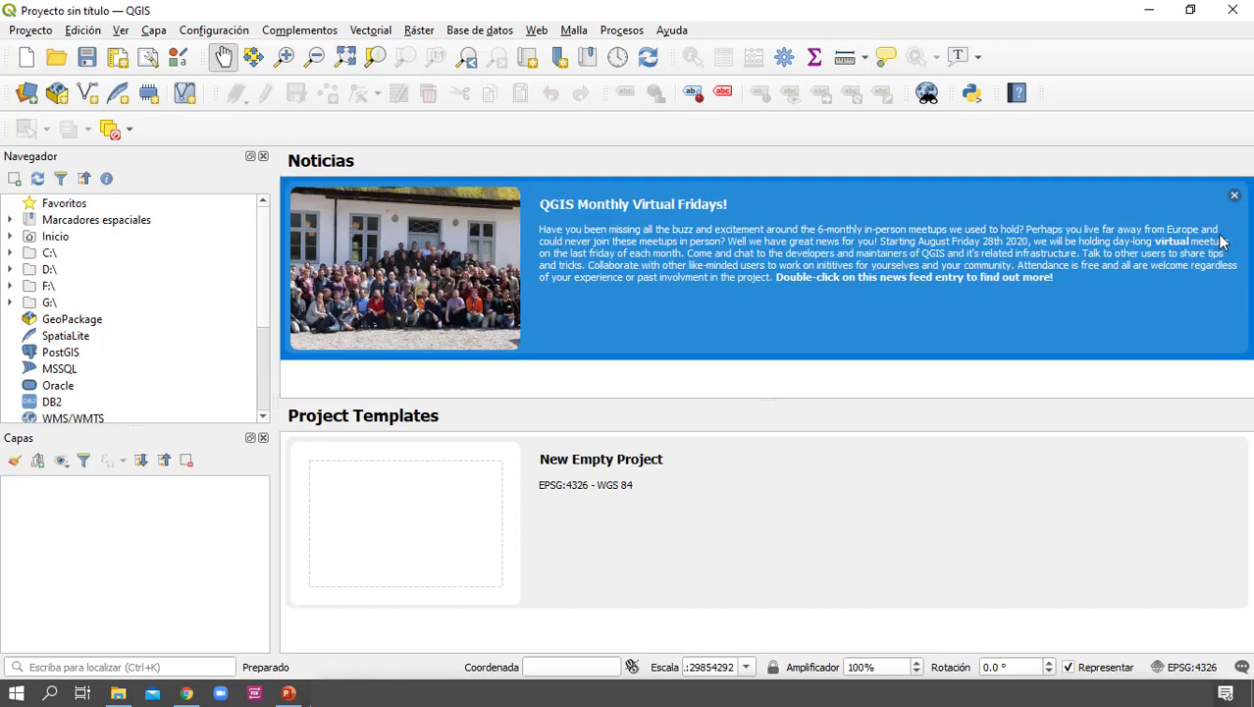
{"action": "left_click", "coordinate": [1235, 196]}
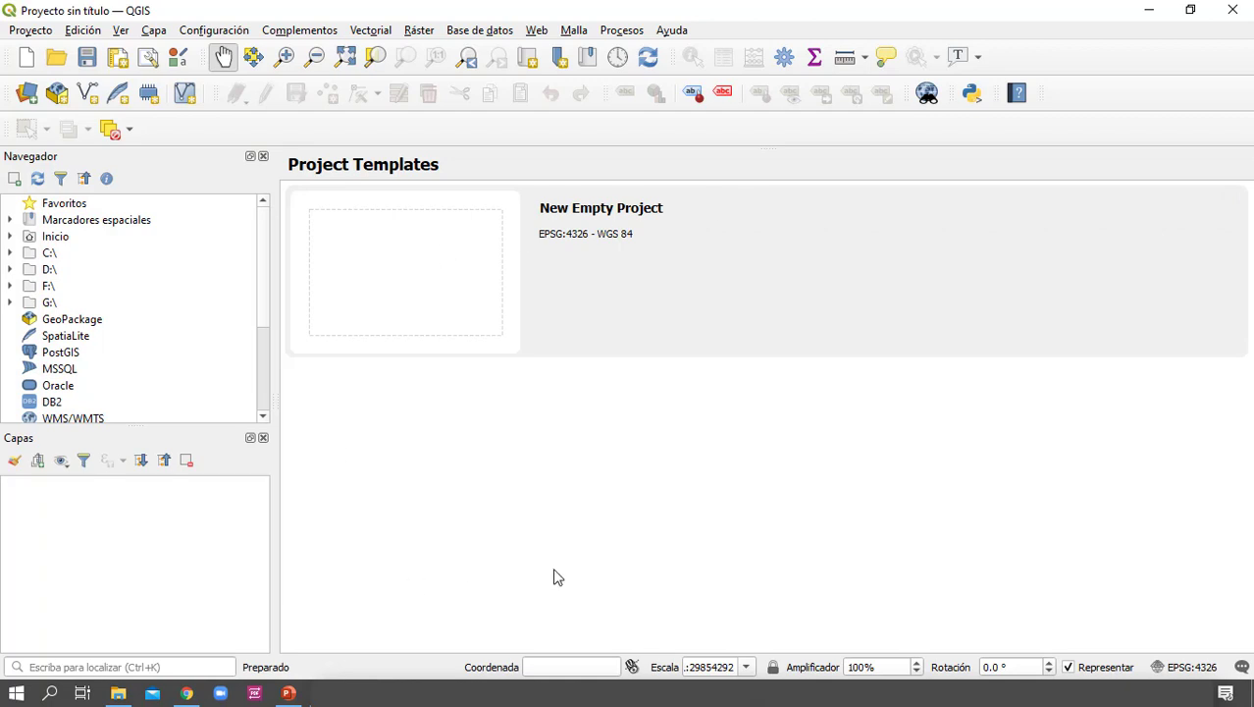
{"action": "double_click", "coordinate": [497, 247]}
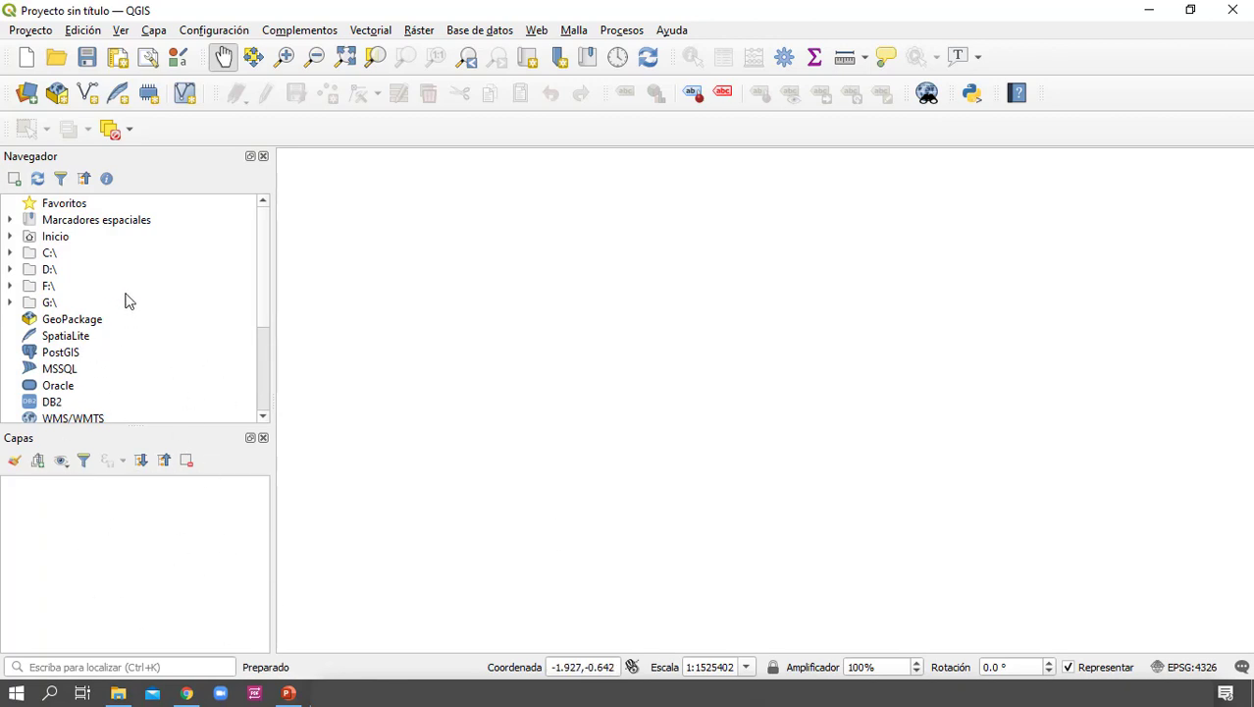
Expand the folder D:\1.DATA-QGIS CURSO COMPLETO\DATA in the data browser
{"action": "scroll", "coordinate": [127, 298], "scroll_direction": "down", "scroll_amount": 1}
{"action": "scroll", "coordinate": [128, 298], "scroll_direction": "up", "scroll_amount": 1}
{"action": "left_click", "coordinate": [11, 270]}
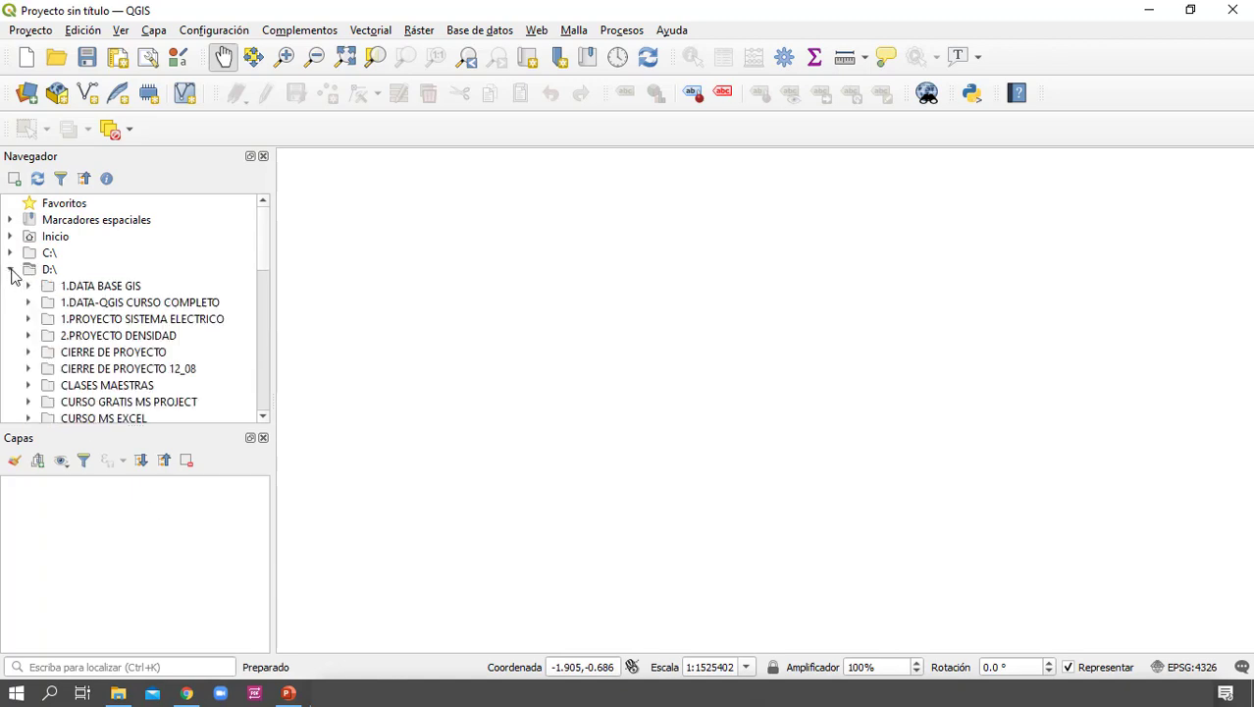
{"action": "left_click", "coordinate": [27, 302]}
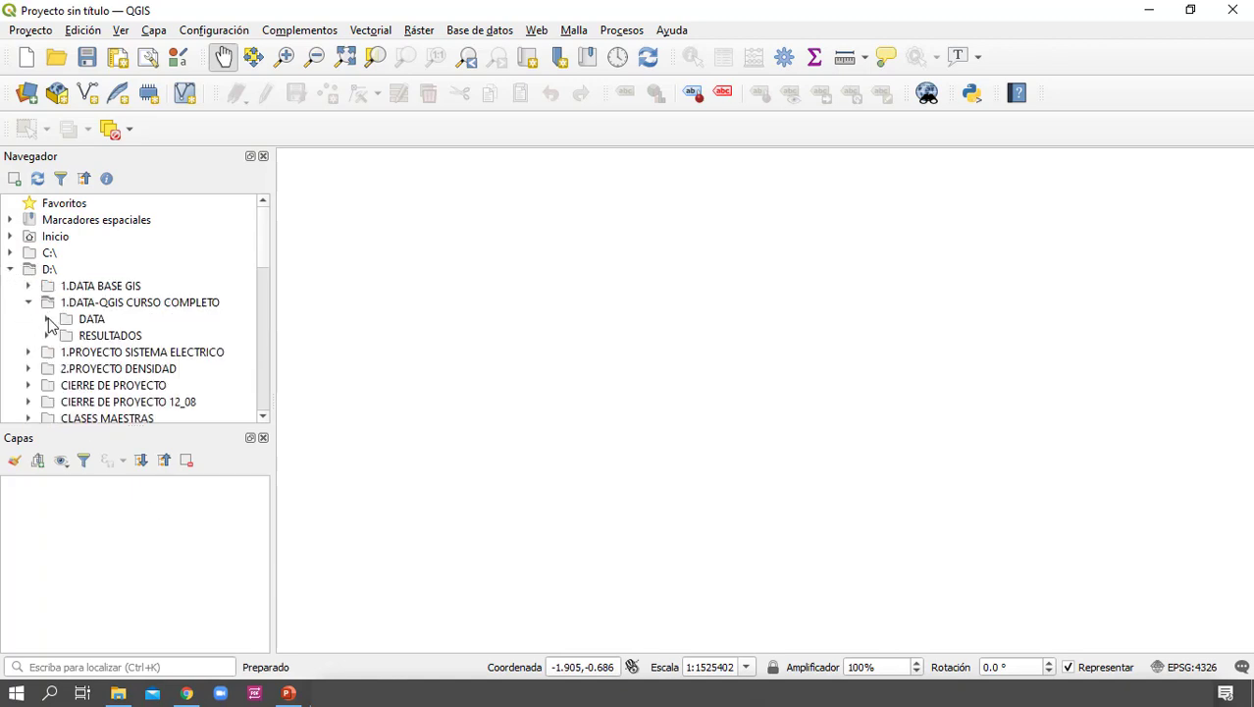
{"action": "left_click", "coordinate": [47, 319]}
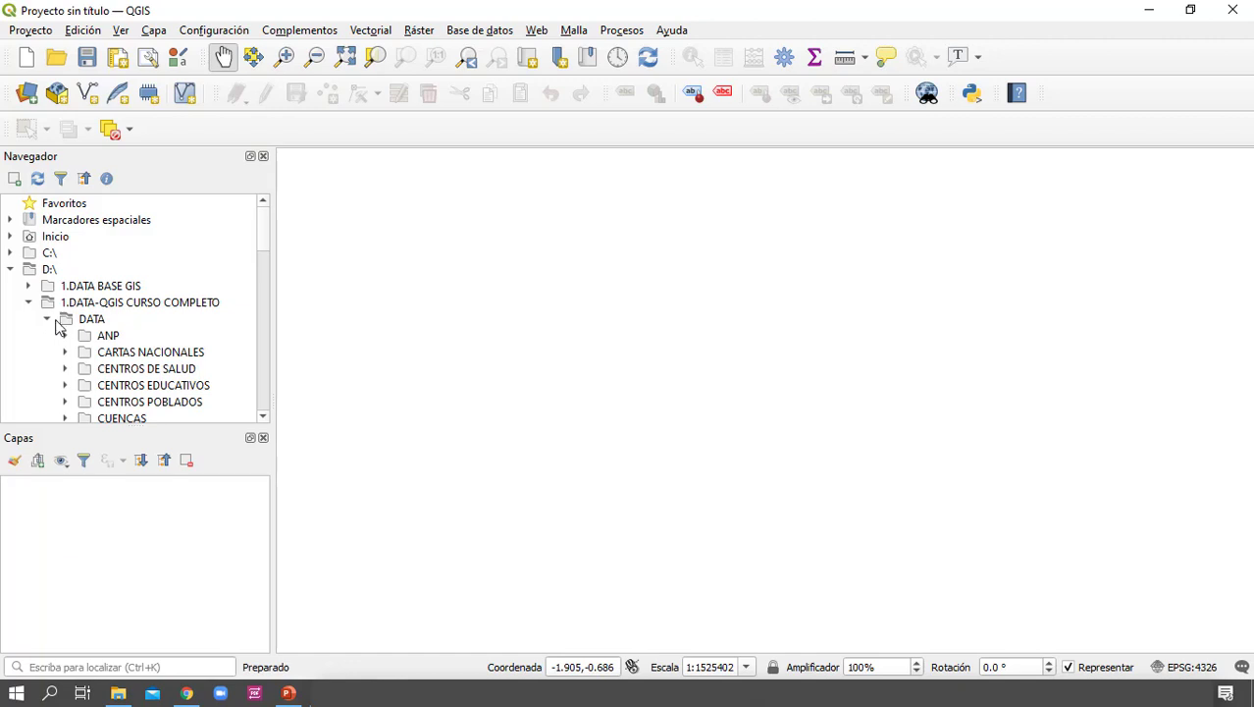
Look through the thematic subfolders contained in the DATA folder
{"action": "scroll", "coordinate": [118, 363], "scroll_direction": "down", "scroll_amount": 4}
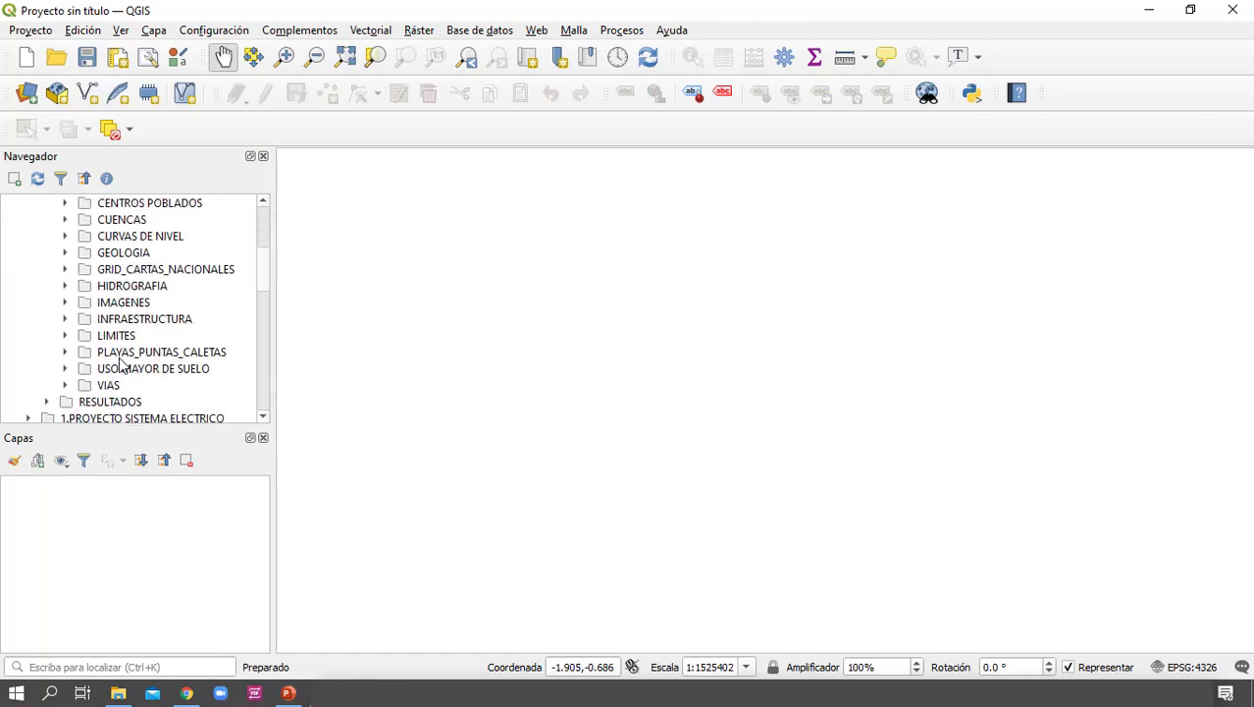
{"action": "scroll", "coordinate": [120, 363], "scroll_direction": "up", "scroll_amount": 2}
{"action": "scroll", "coordinate": [120, 363], "scroll_direction": "up", "scroll_amount": 1}
{"action": "scroll", "coordinate": [121, 374], "scroll_direction": "down", "scroll_amount": 3}
{"action": "scroll", "coordinate": [121, 374], "scroll_direction": "up", "scroll_amount": 3}
{"action": "scroll", "coordinate": [121, 374], "scroll_direction": "down", "scroll_amount": 3}
{"action": "scroll", "coordinate": [119, 374], "scroll_direction": "up", "scroll_amount": 4}
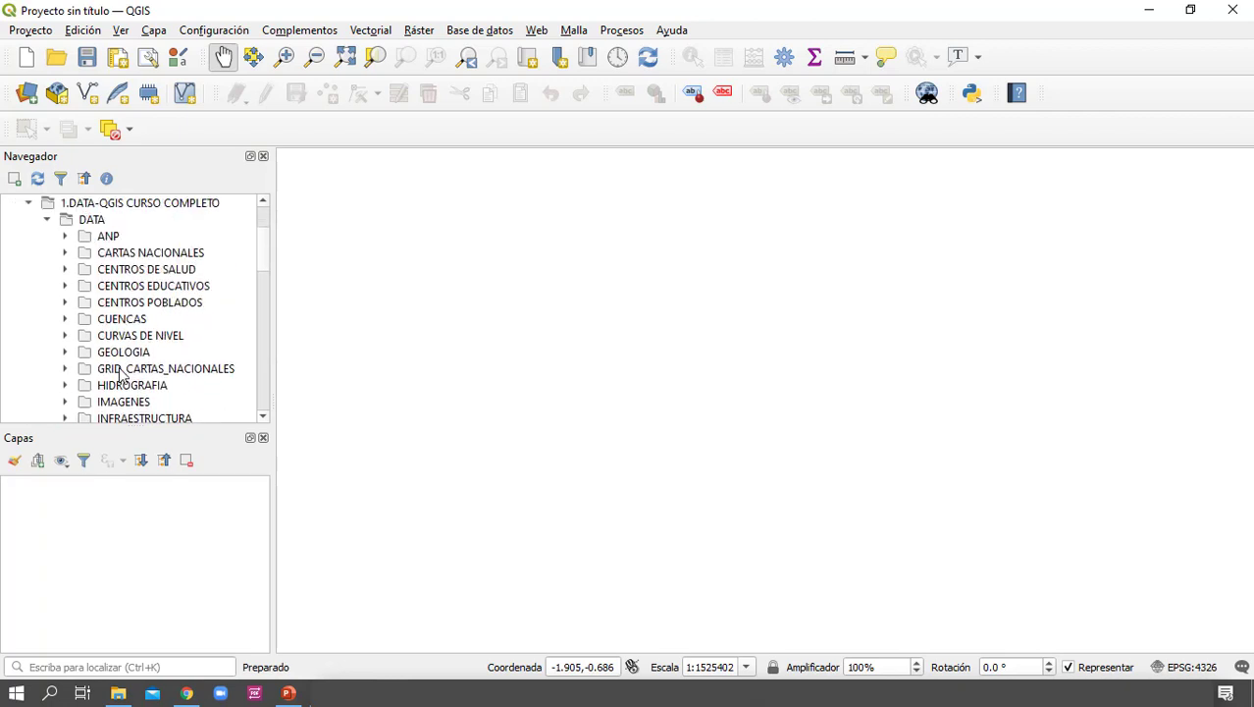
{"action": "scroll", "coordinate": [119, 374], "scroll_direction": "down", "scroll_amount": 1}
{"action": "scroll", "coordinate": [118, 374], "scroll_direction": "up", "scroll_amount": 1}
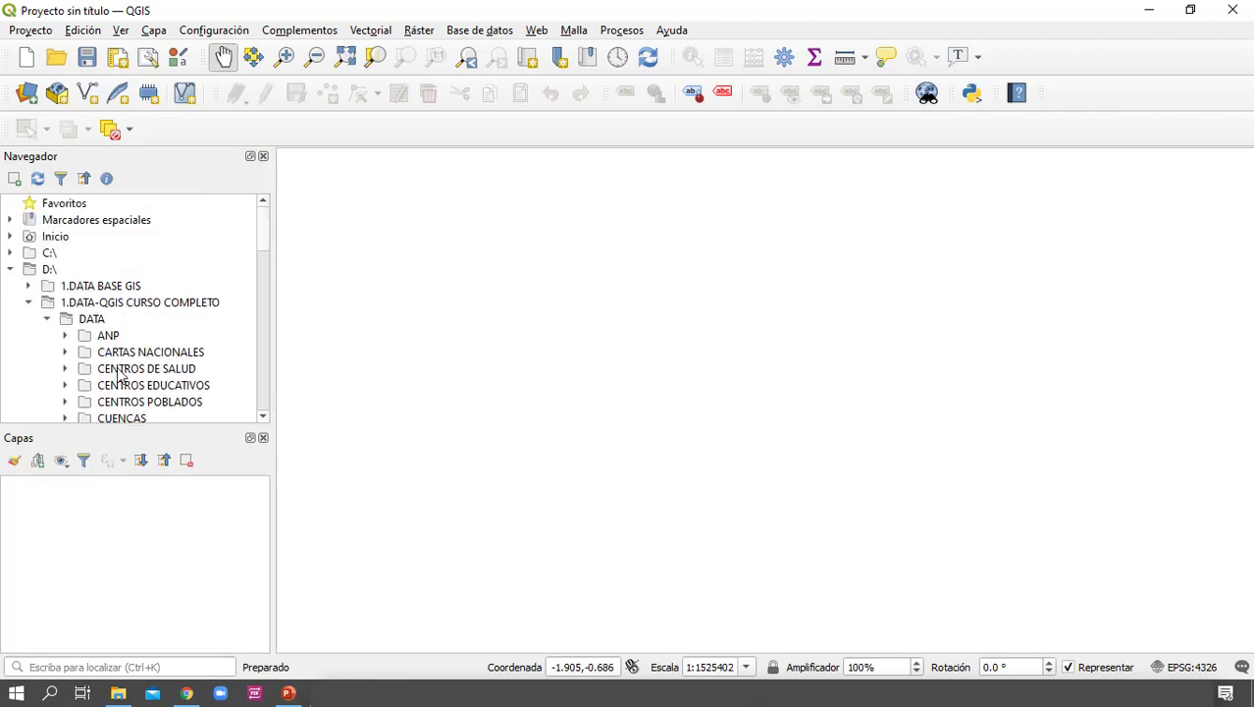
Add the DATA folder to the browser's favorites and expand Favoritos
{"action": "left_click", "coordinate": [110, 291]}
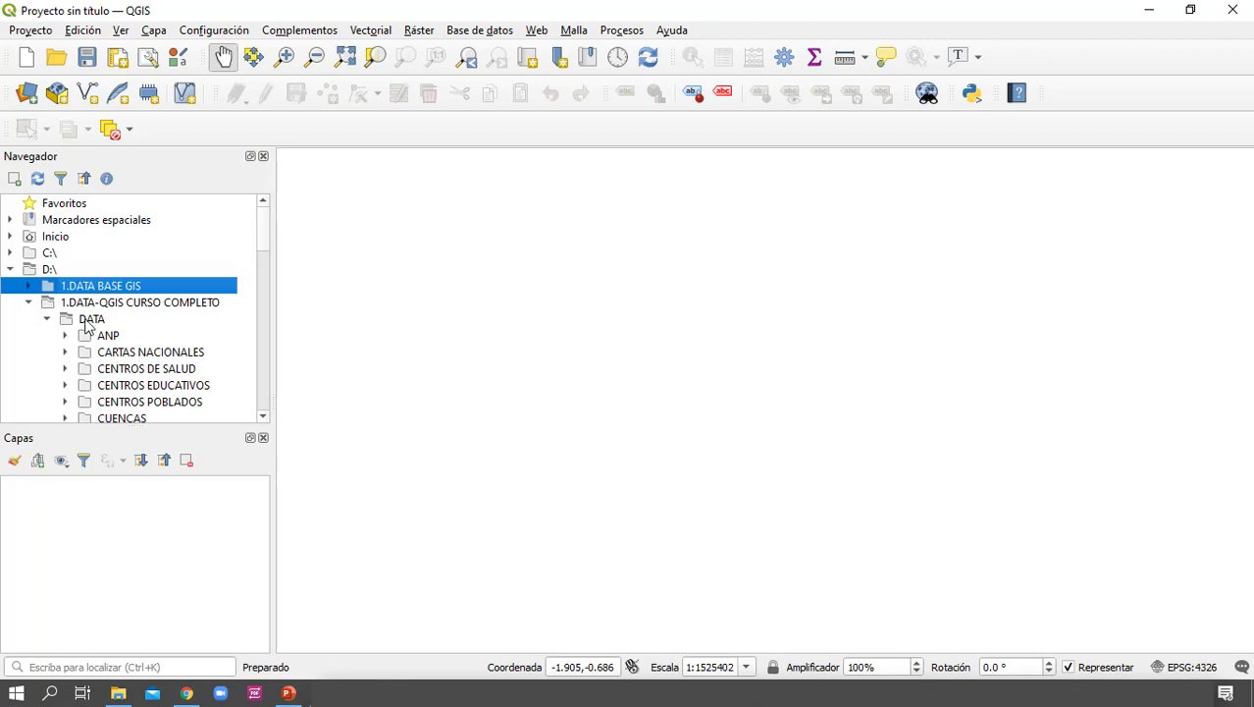
{"action": "left_click", "coordinate": [90, 324]}
{"action": "right_click", "coordinate": [91, 322]}
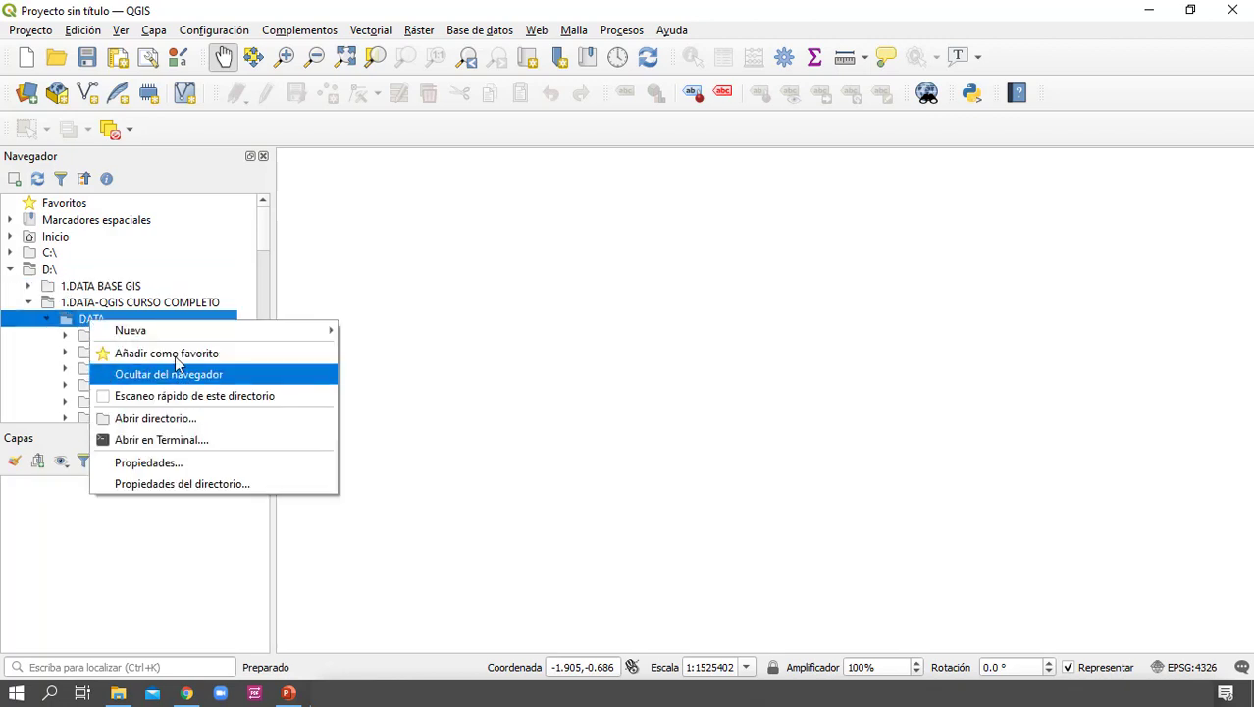
{"action": "left_click", "coordinate": [160, 356]}
{"action": "left_click", "coordinate": [61, 204]}
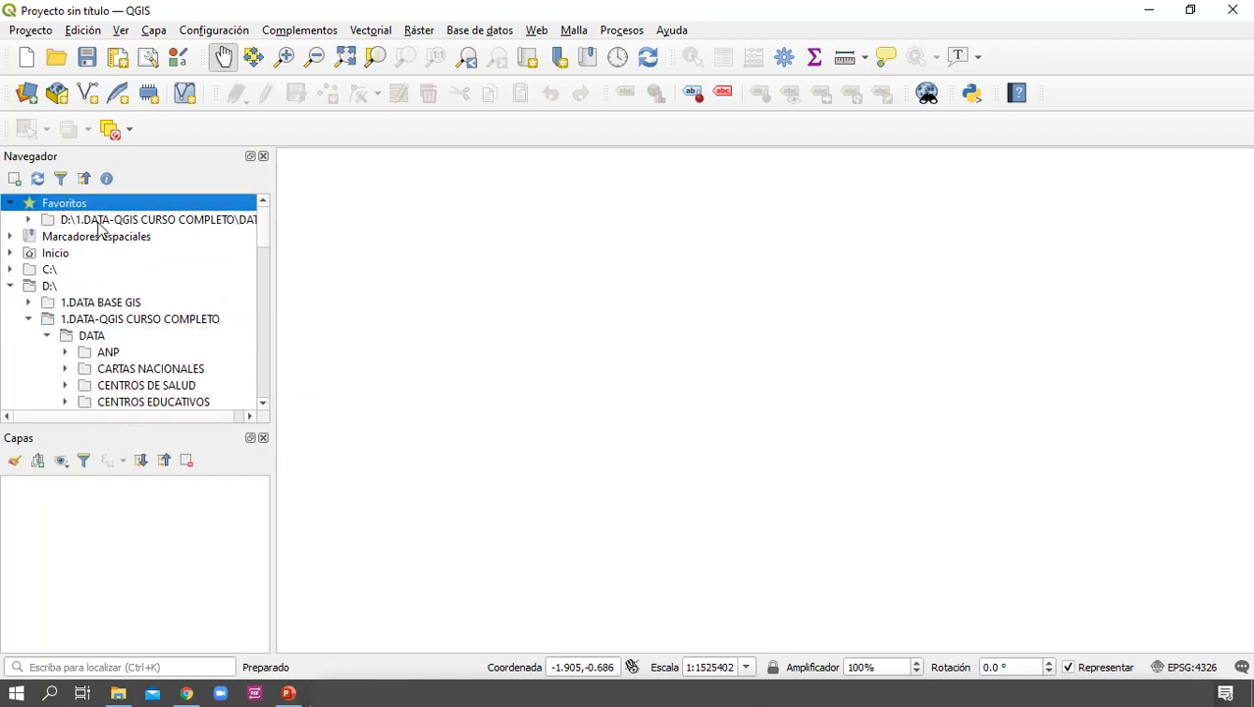
Expand the favorited DATA folder and browse its subfolders toward LIMITES
{"action": "left_click", "coordinate": [96, 222]}
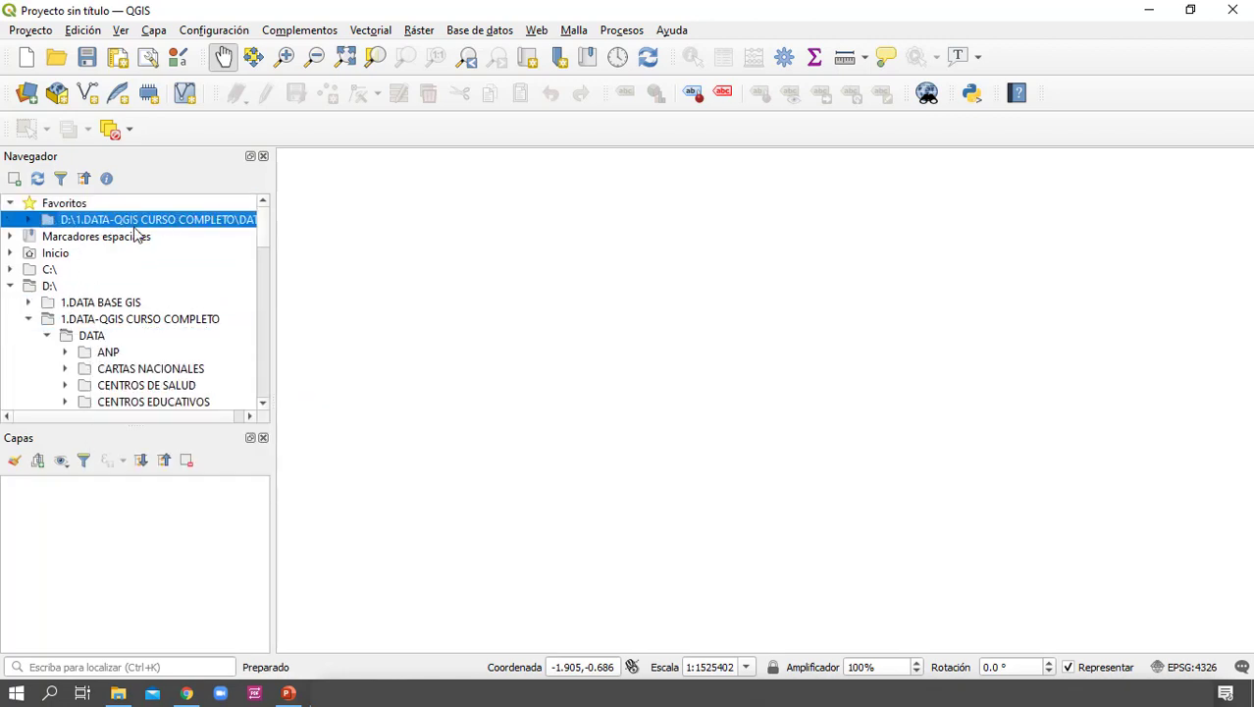
{"action": "double_click", "coordinate": [76, 222]}
{"action": "scroll", "coordinate": [78, 329], "scroll_direction": "down", "scroll_amount": 3}
{"action": "scroll", "coordinate": [86, 319], "scroll_direction": "up", "scroll_amount": 3}
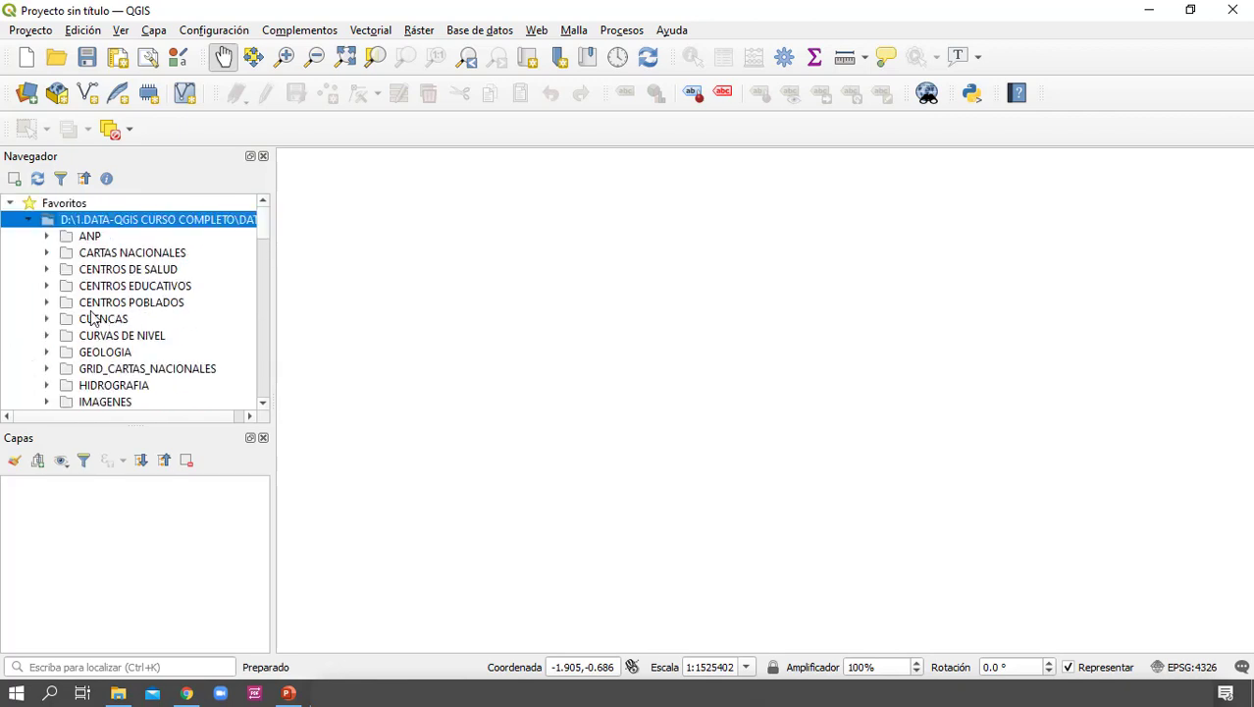
{"action": "left_click", "coordinate": [90, 288]}
{"action": "left_click", "coordinate": [101, 320]}
{"action": "scroll", "coordinate": [103, 373], "scroll_direction": "down", "scroll_amount": 1}
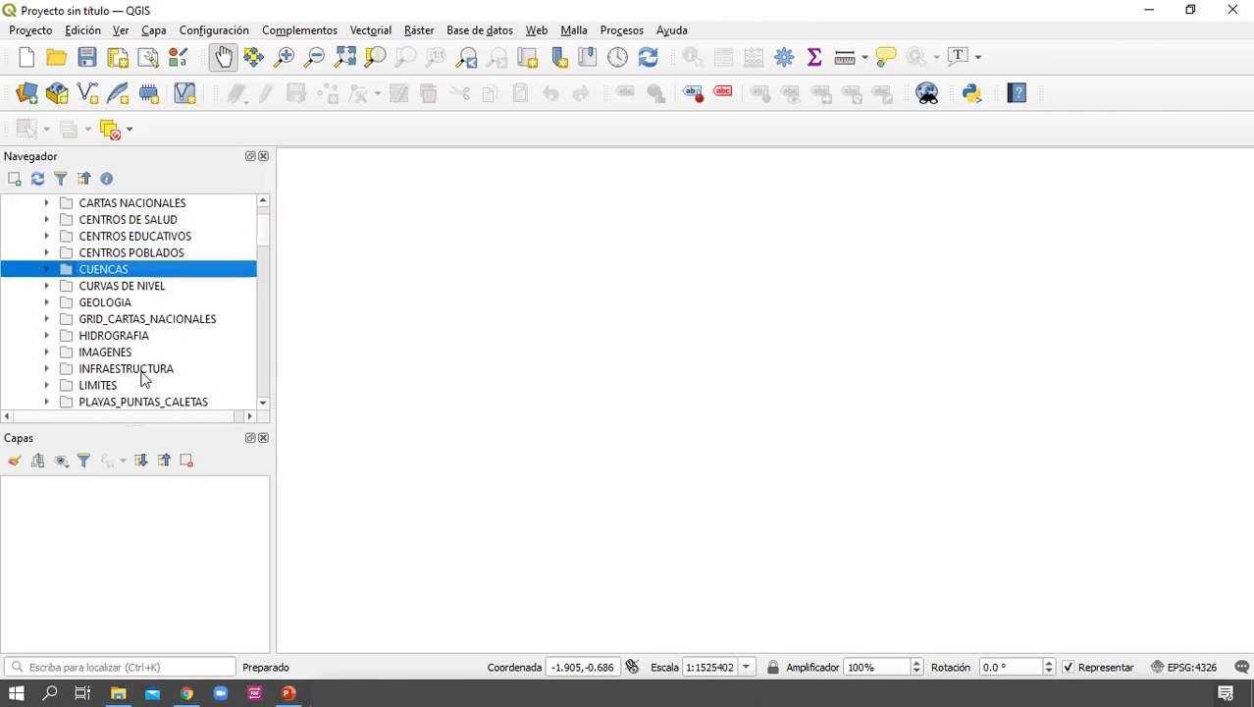
Expand LIMITES, Departamentales and PCM_DNDT within the favorited folder
{"action": "left_click", "coordinate": [95, 387]}
{"action": "double_click", "coordinate": [96, 390]}
{"action": "scroll", "coordinate": [104, 385], "scroll_direction": "down", "scroll_amount": 1}
{"action": "double_click", "coordinate": [140, 355]}
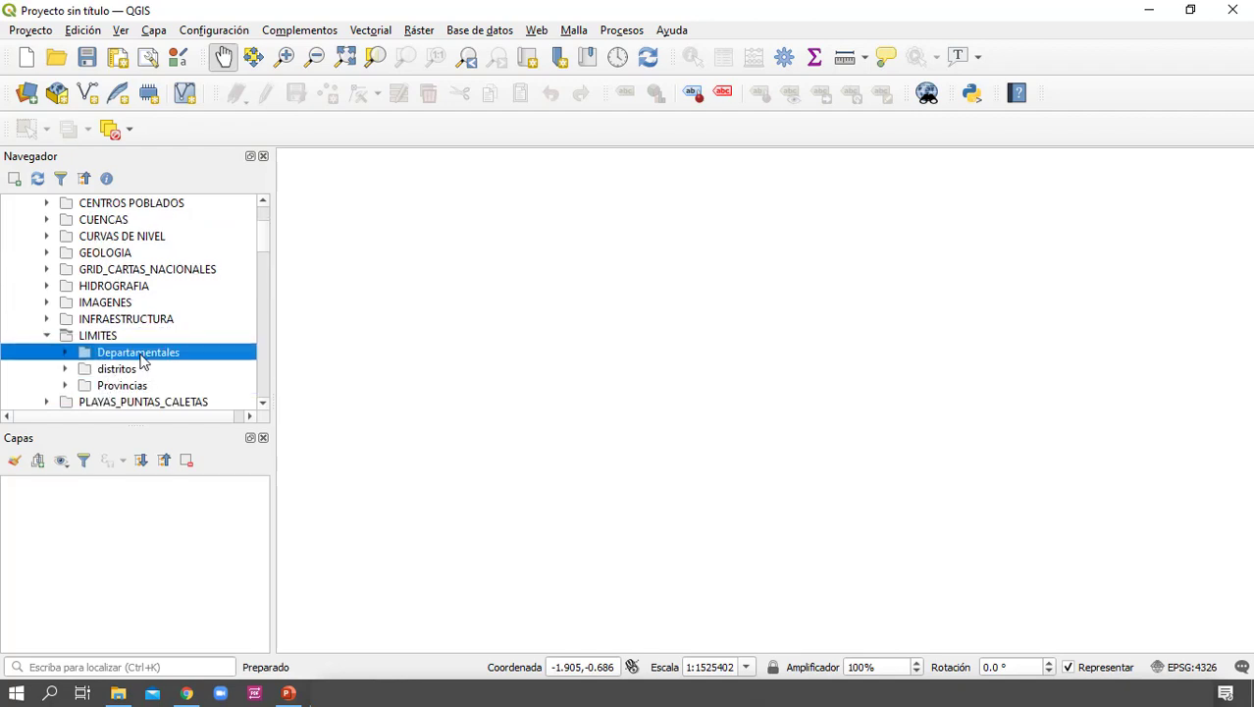
{"action": "double_click", "coordinate": [145, 370]}
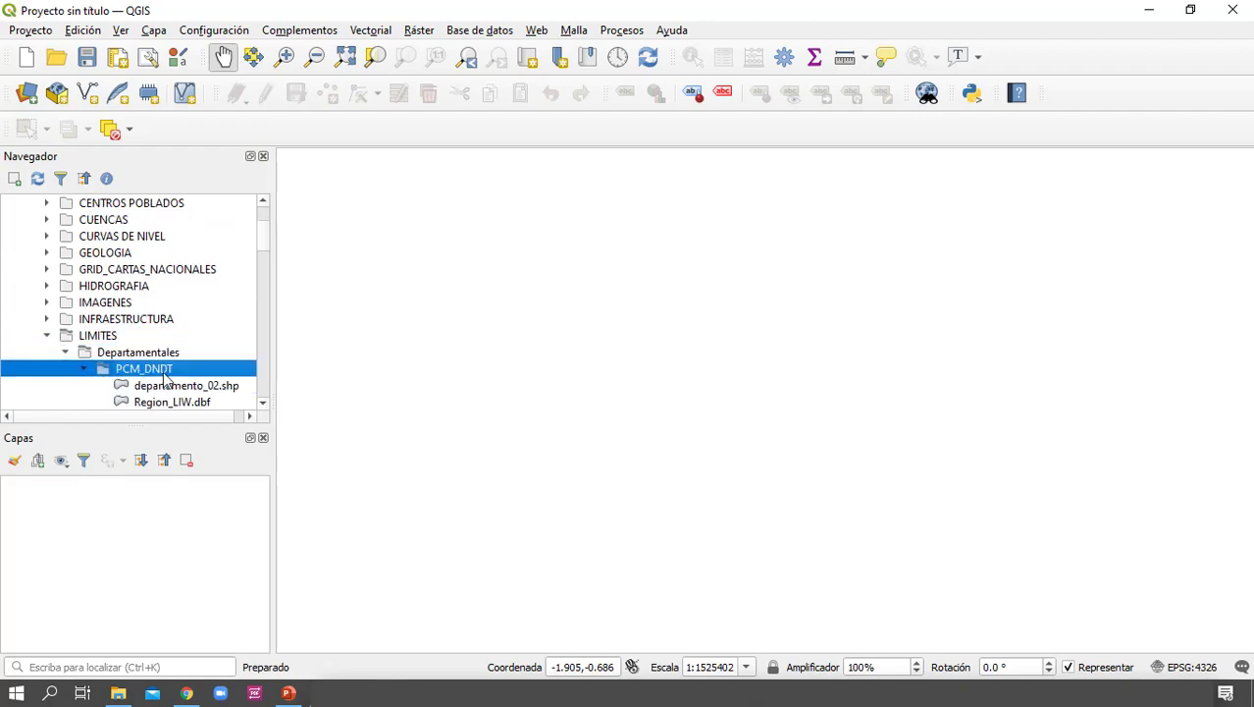
Add departamento_02.shp from the PCM_DNDT folder to the project as a layer
{"action": "scroll", "coordinate": [167, 381], "scroll_direction": "down", "scroll_amount": 1}
{"action": "left_click", "coordinate": [188, 338]}
{"action": "mouse_move", "coordinate": [188, 338]}
{"action": "left_mouse_down"}
{"action": "mouse_move", "coordinate": [145, 530]}
{"action": "mouse_move", "coordinate": [563, 452]}
{"action": "mouse_move", "coordinate": [342, 451]}
{"action": "mouse_move", "coordinate": [161, 501]}
{"action": "left_mouse_up"}
{"action": "right_click", "coordinate": [197, 341]}
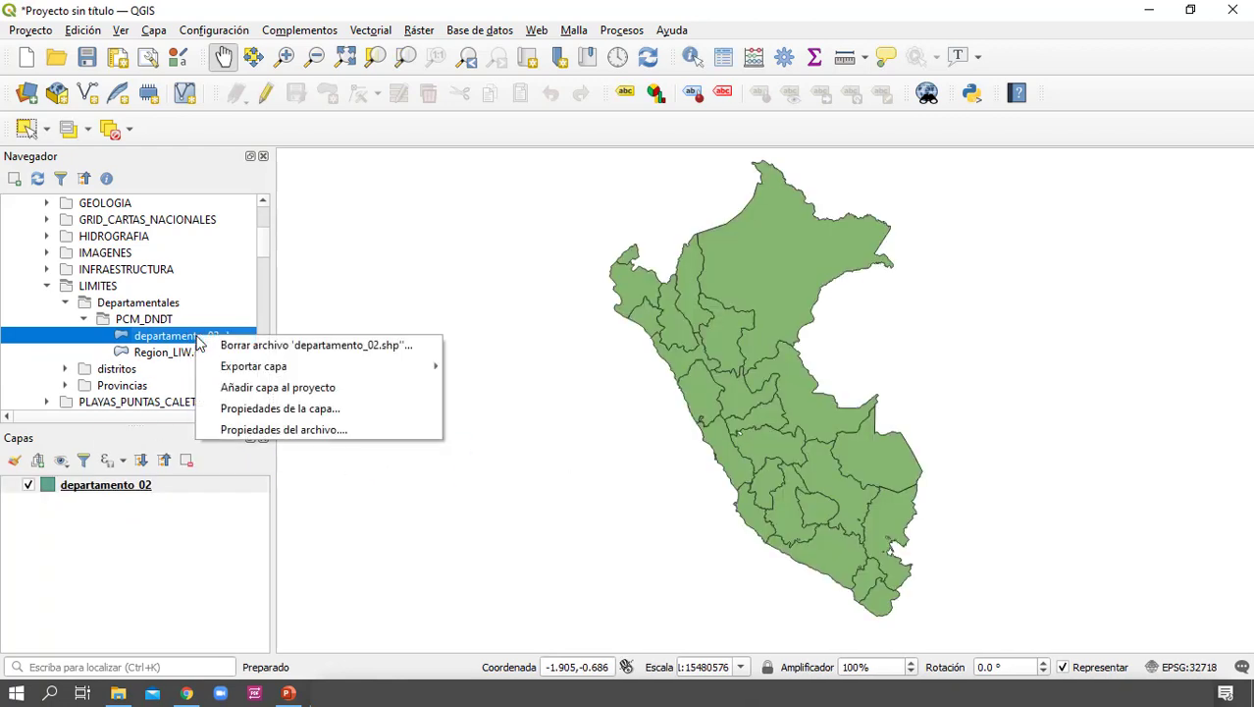
{"action": "left_click", "coordinate": [182, 341]}
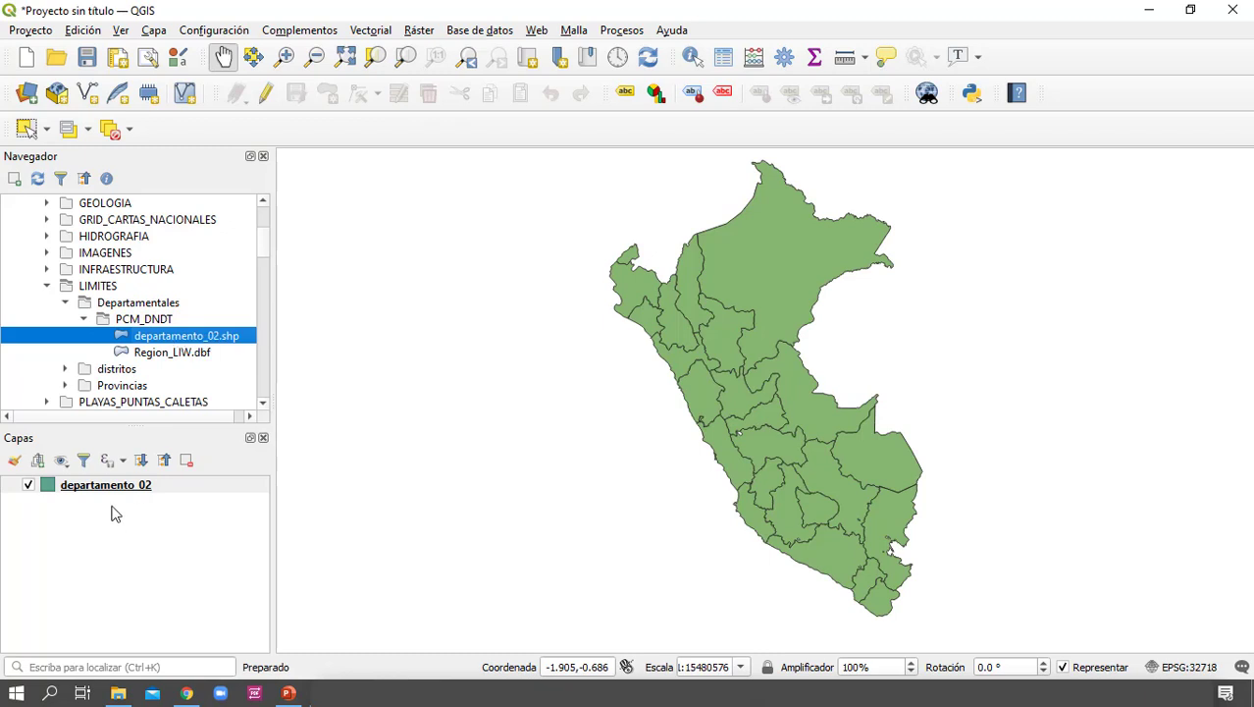
{"action": "right_click", "coordinate": [221, 339]}
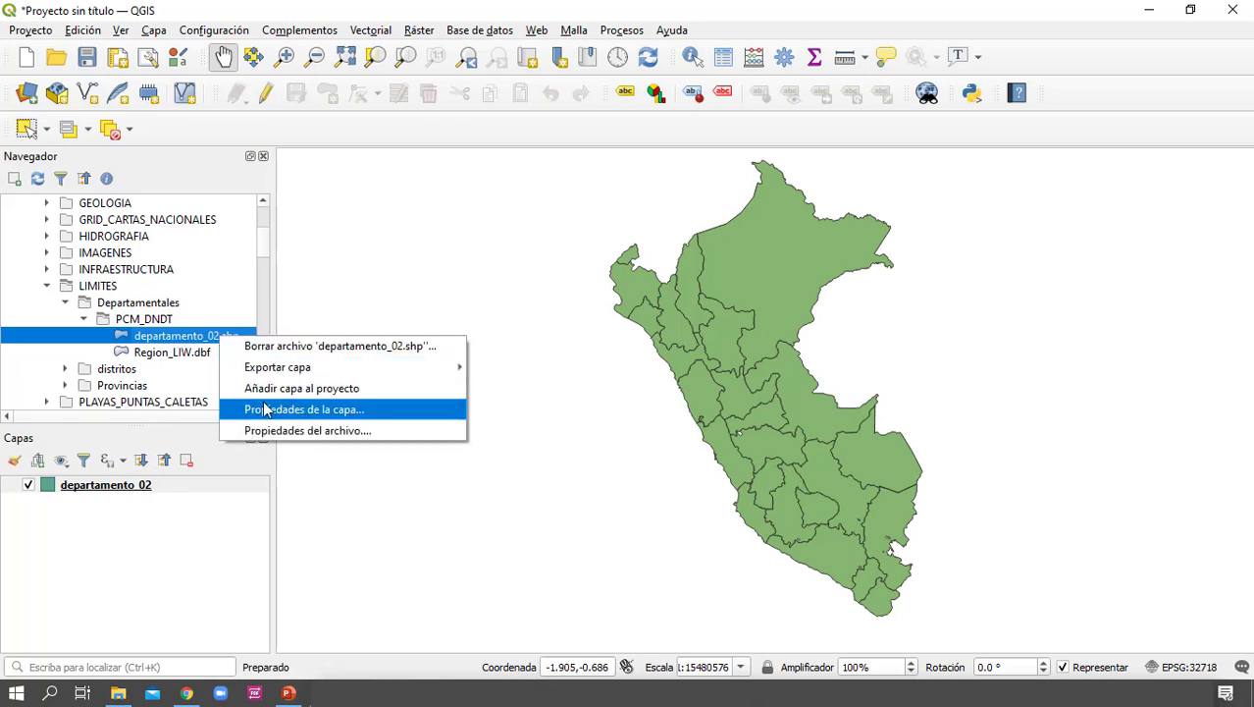
{"action": "left_click", "coordinate": [161, 553]}
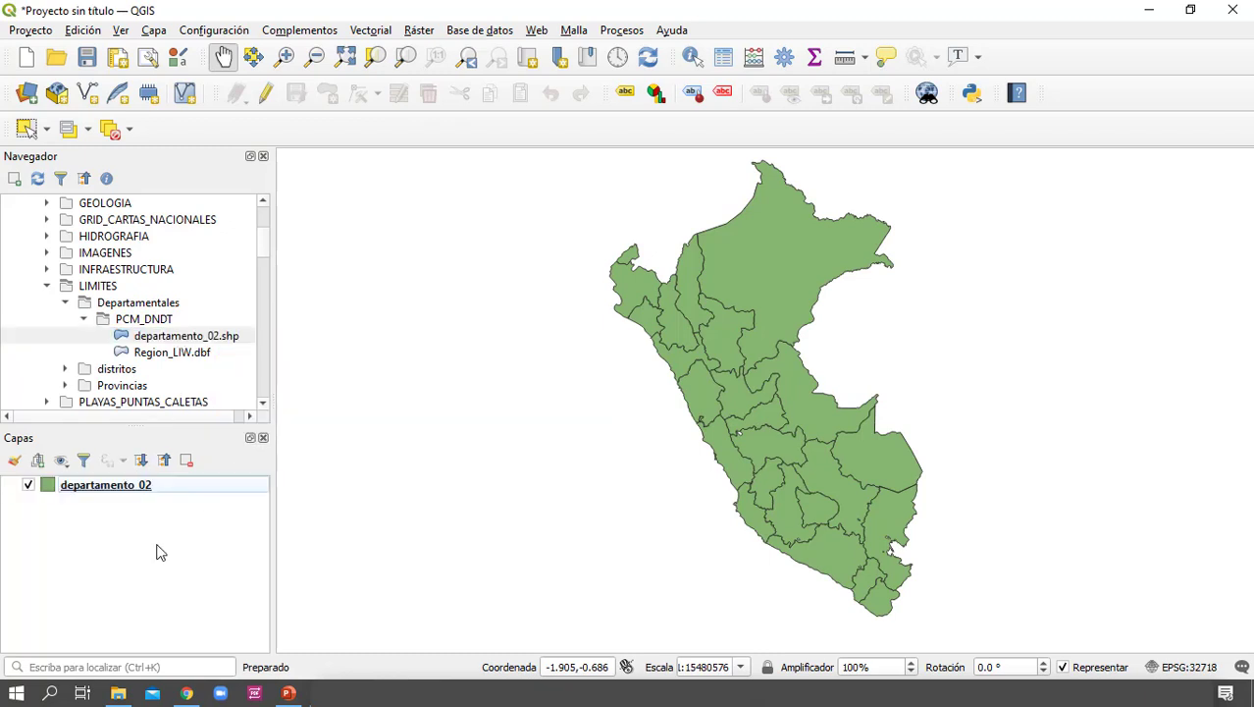
Turn the visibility of the departamento_02 layer off and on again
{"action": "left_click", "coordinate": [183, 488]}
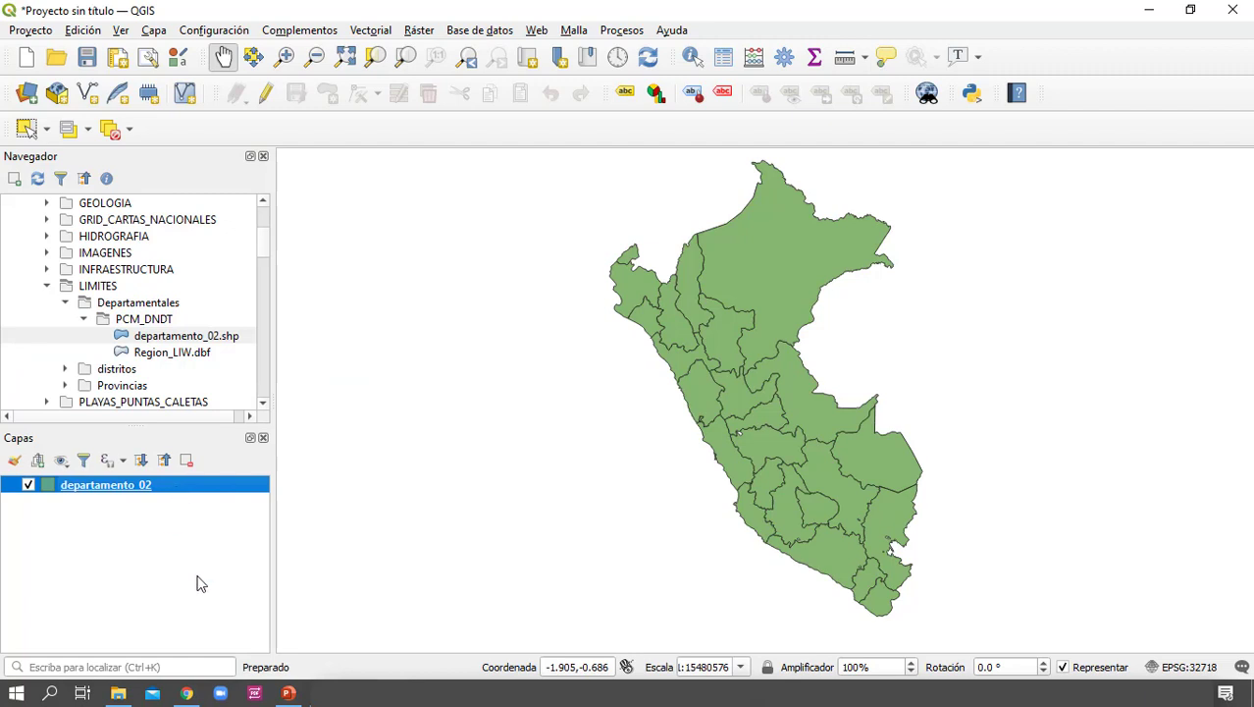
{"action": "left_click", "coordinate": [28, 485]}
{"action": "left_click", "coordinate": [28, 485]}
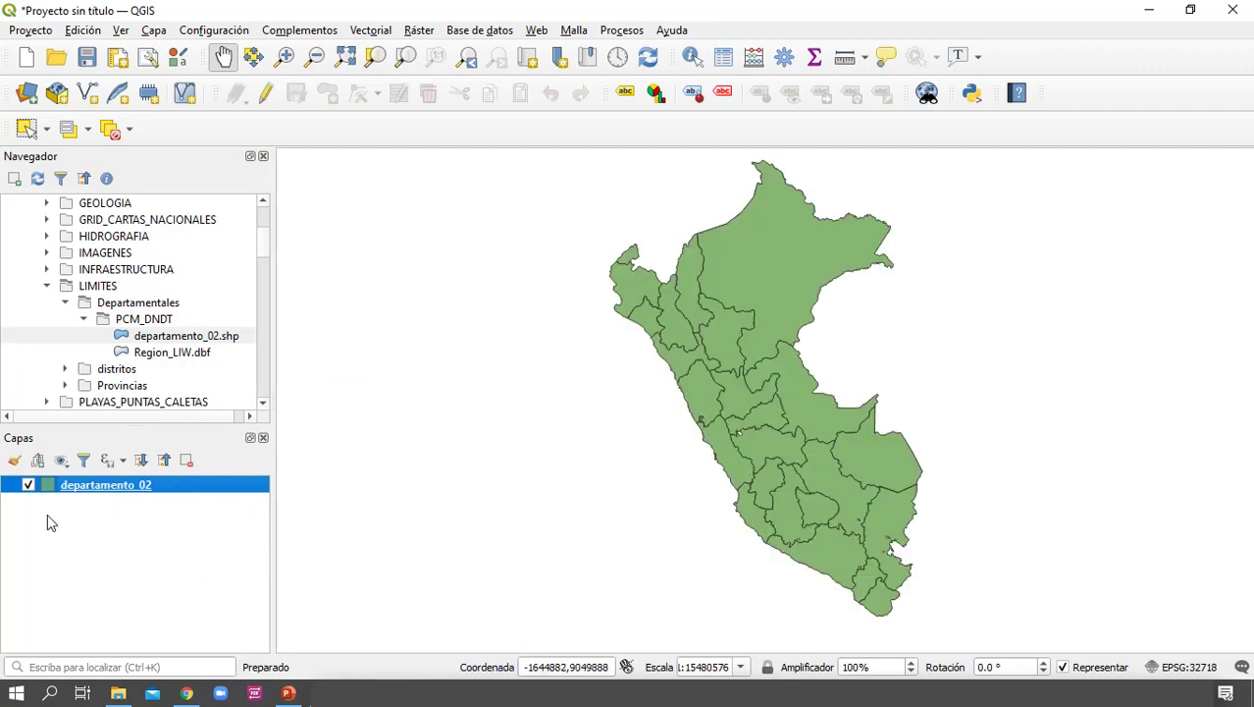
Open the departamento_02 layer's properties, reposition the dialog over the map and show the Información page
{"action": "double_click", "coordinate": [94, 489]}
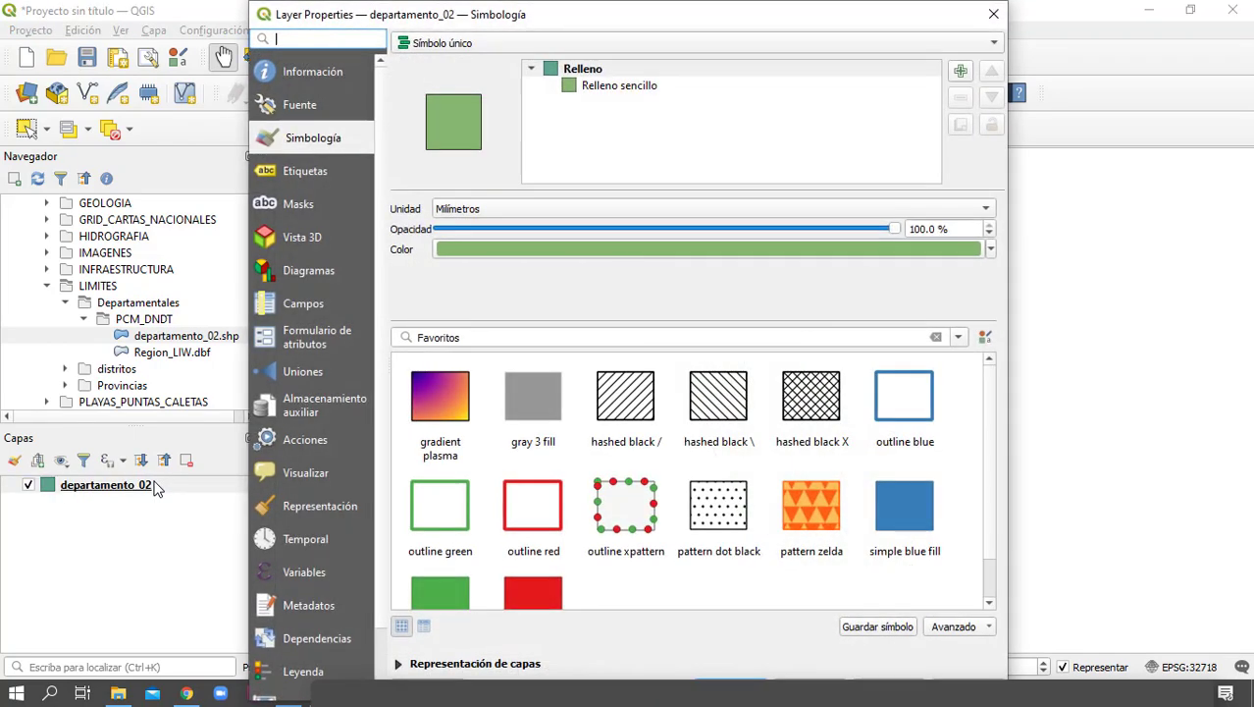
{"action": "left_click", "coordinate": [994, 14]}
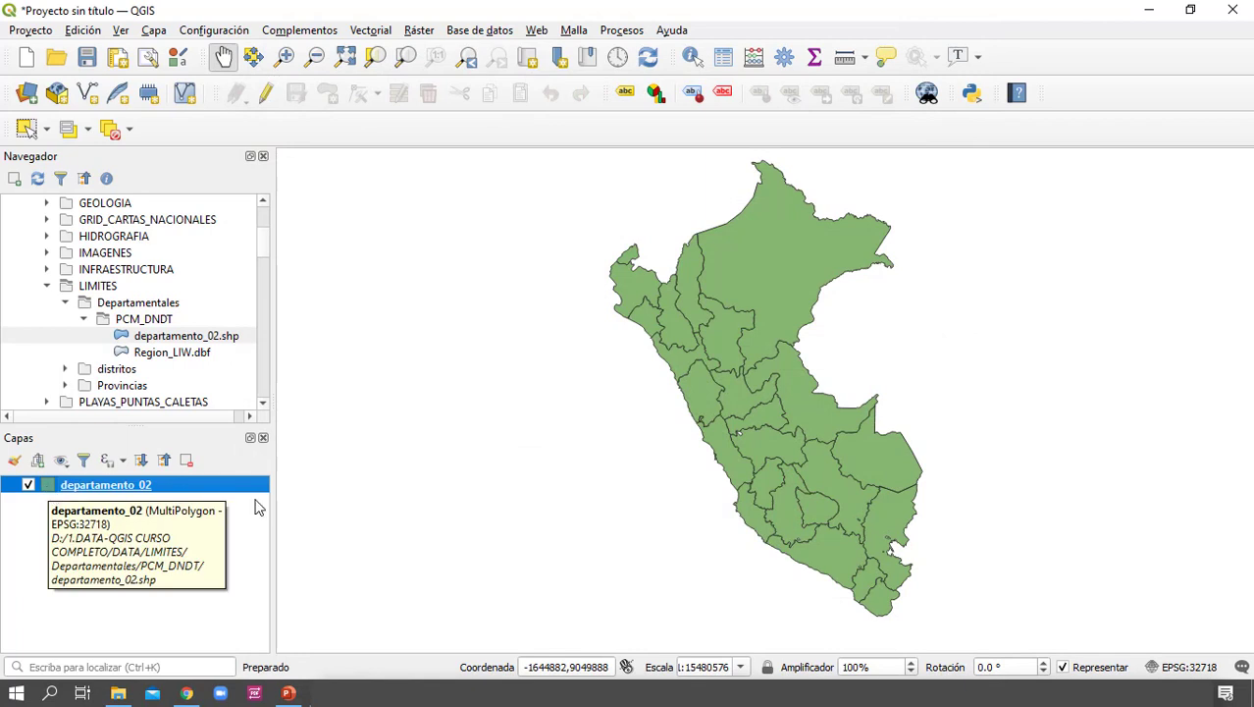
{"action": "right_click", "coordinate": [155, 487]}
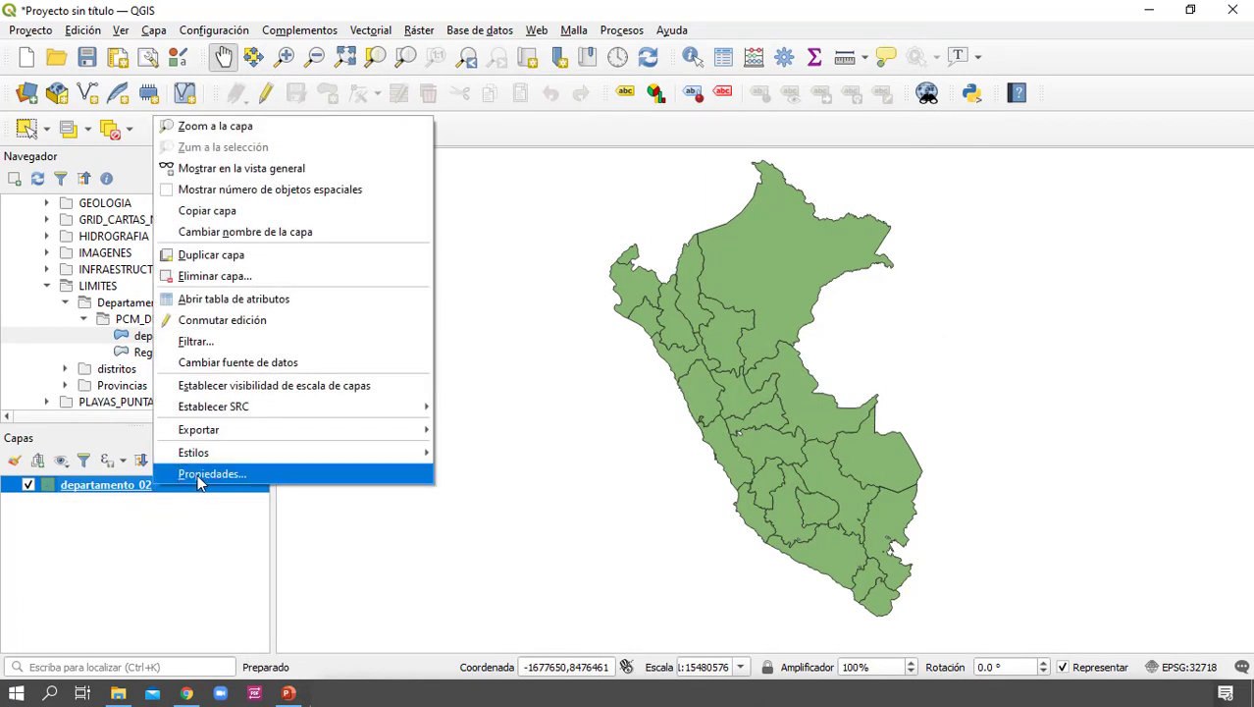
{"action": "left_click", "coordinate": [197, 474]}
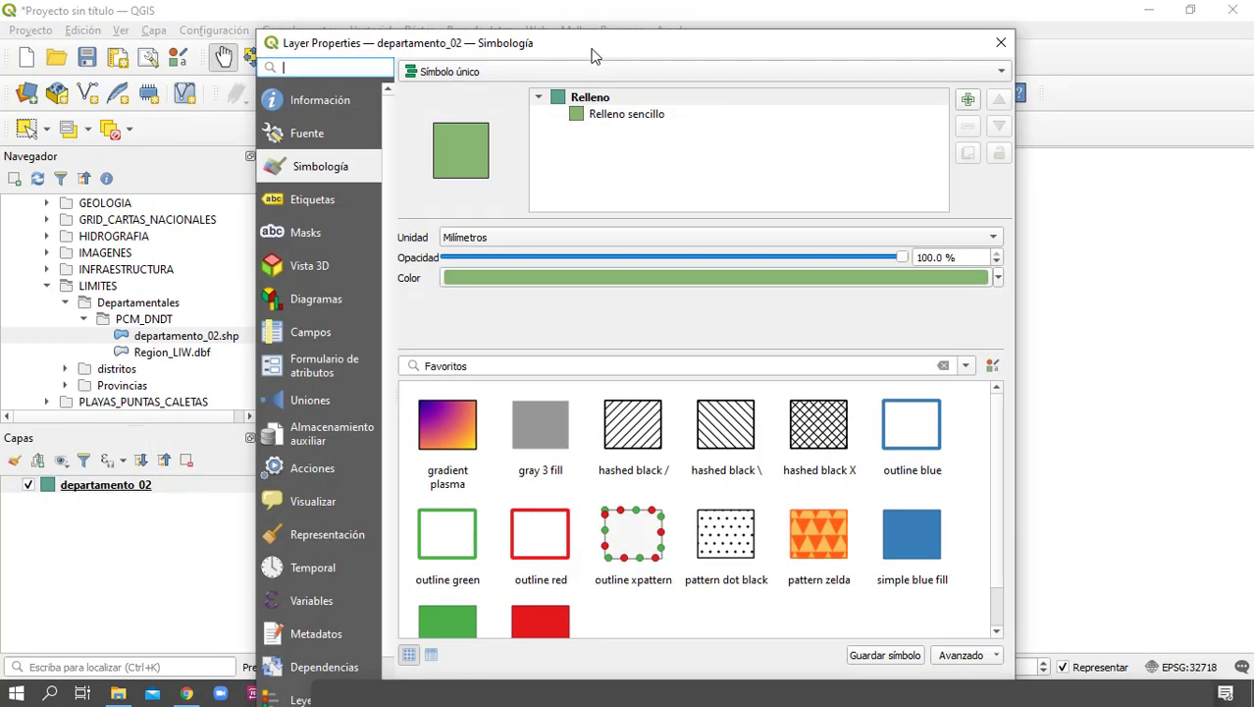
{"action": "left_click_drag", "start_coordinate": [591, 50], "coordinate": [541, 174]}
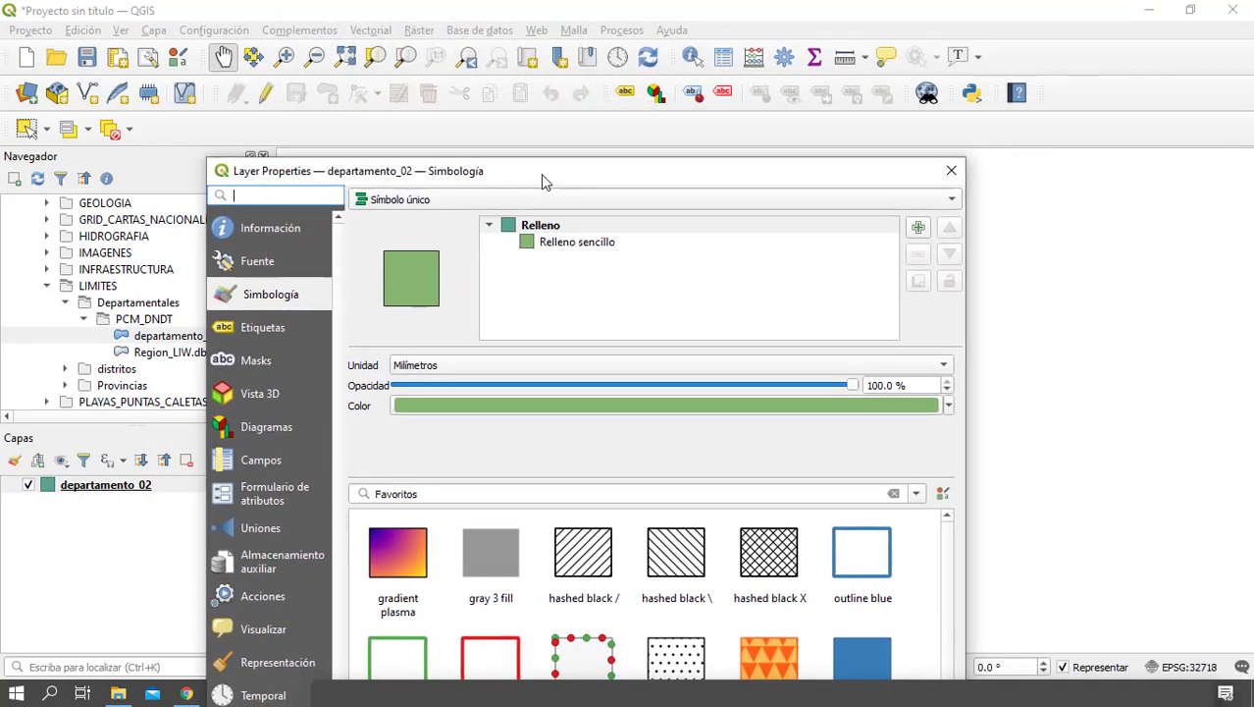
{"action": "left_click", "coordinate": [273, 228]}
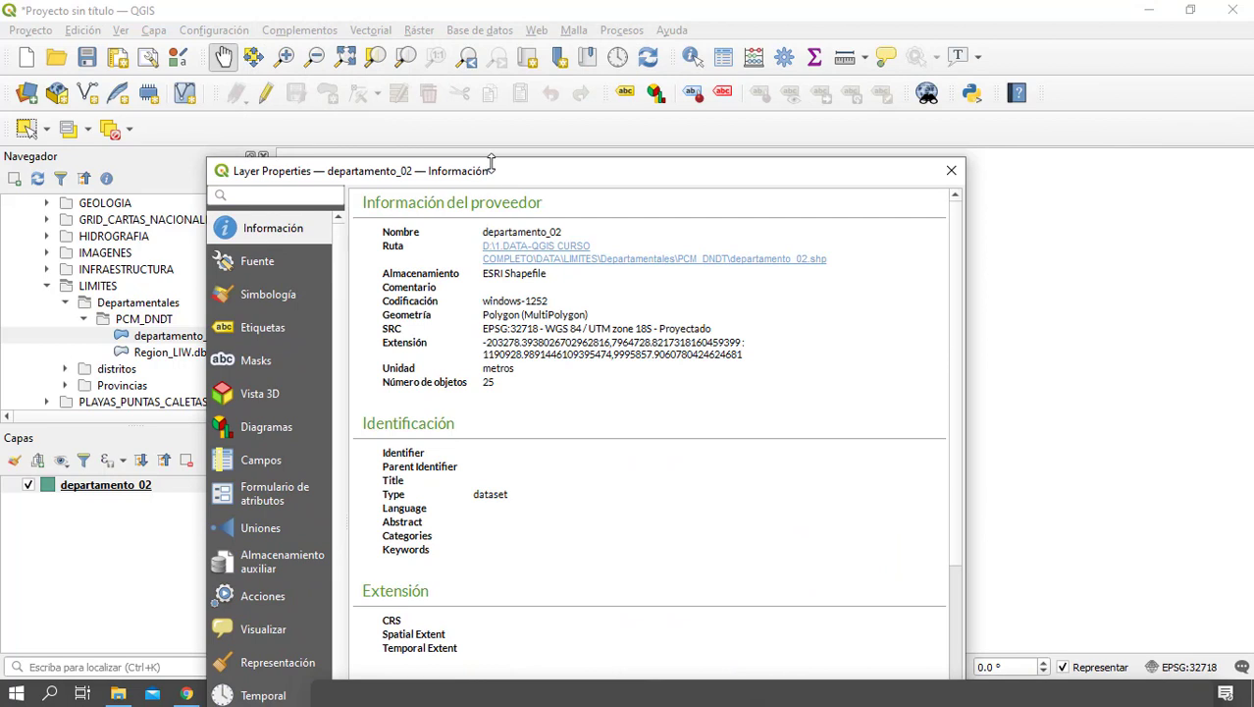
Check the departamento_02 layer's SRC entry on the Información page and view its Fuente settings
{"action": "left_click_drag", "start_coordinate": [498, 174], "coordinate": [495, 117]}
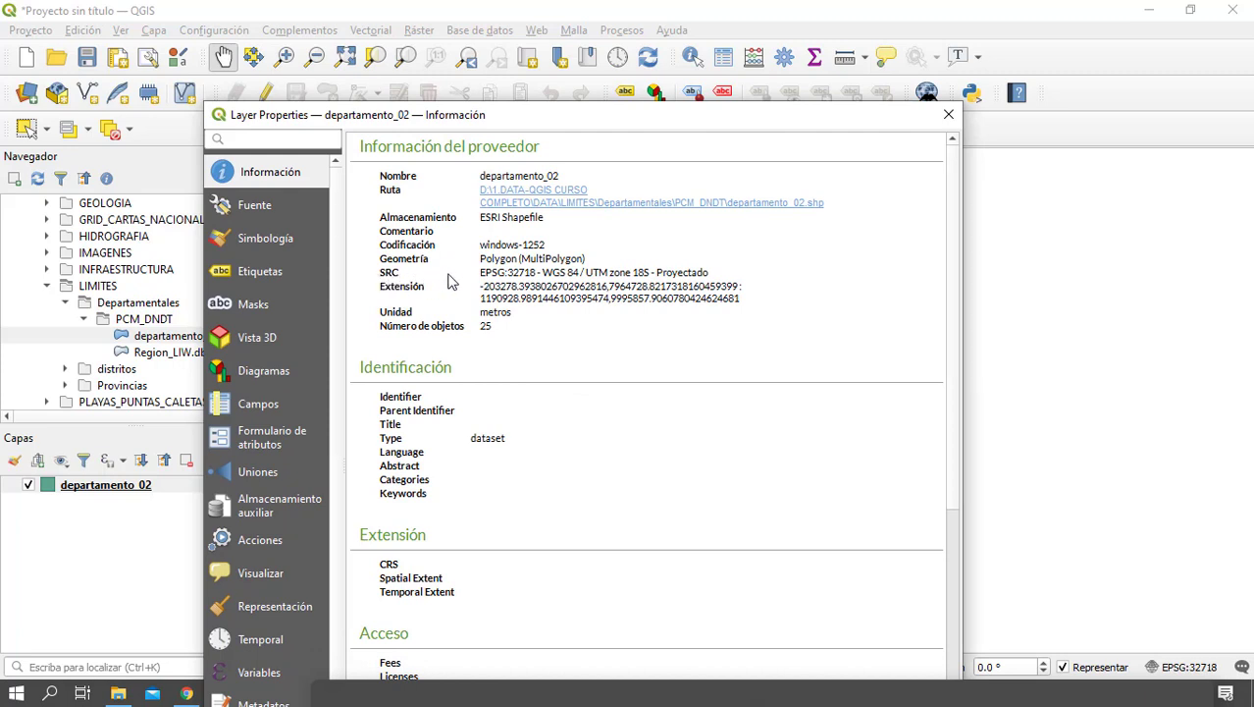
{"action": "left_click_drag", "start_coordinate": [486, 282], "coordinate": [747, 282]}
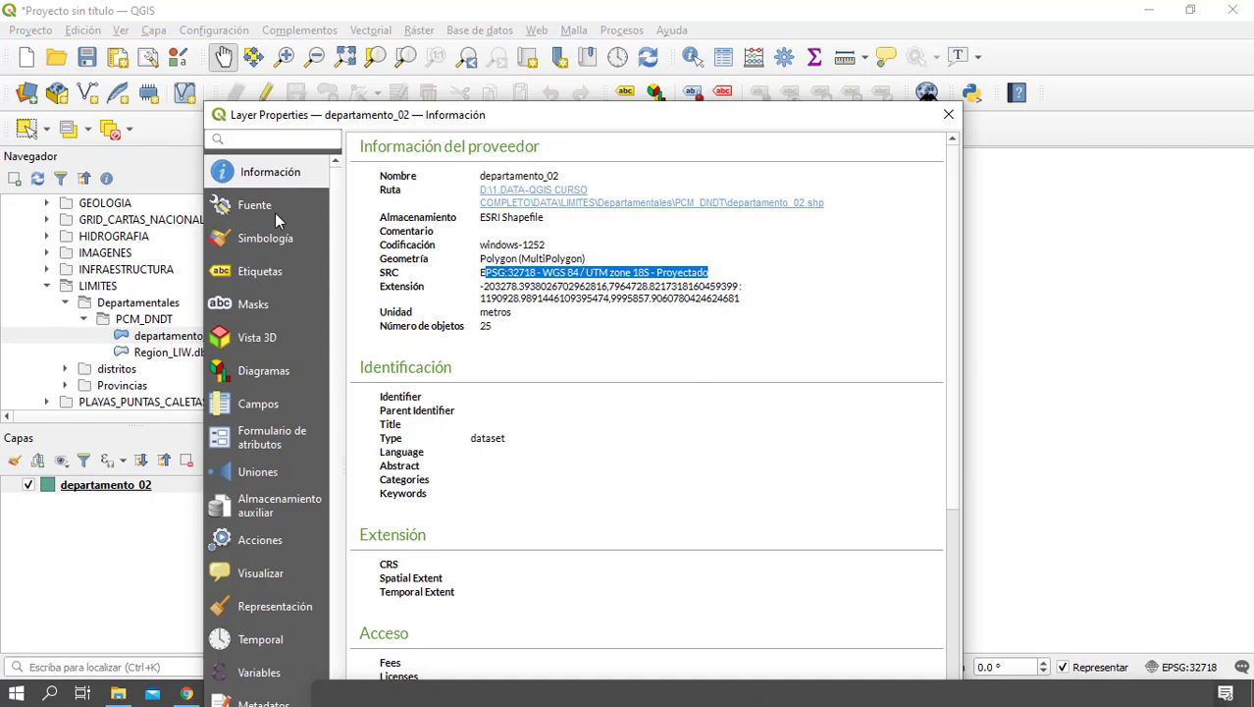
{"action": "left_click", "coordinate": [257, 206]}
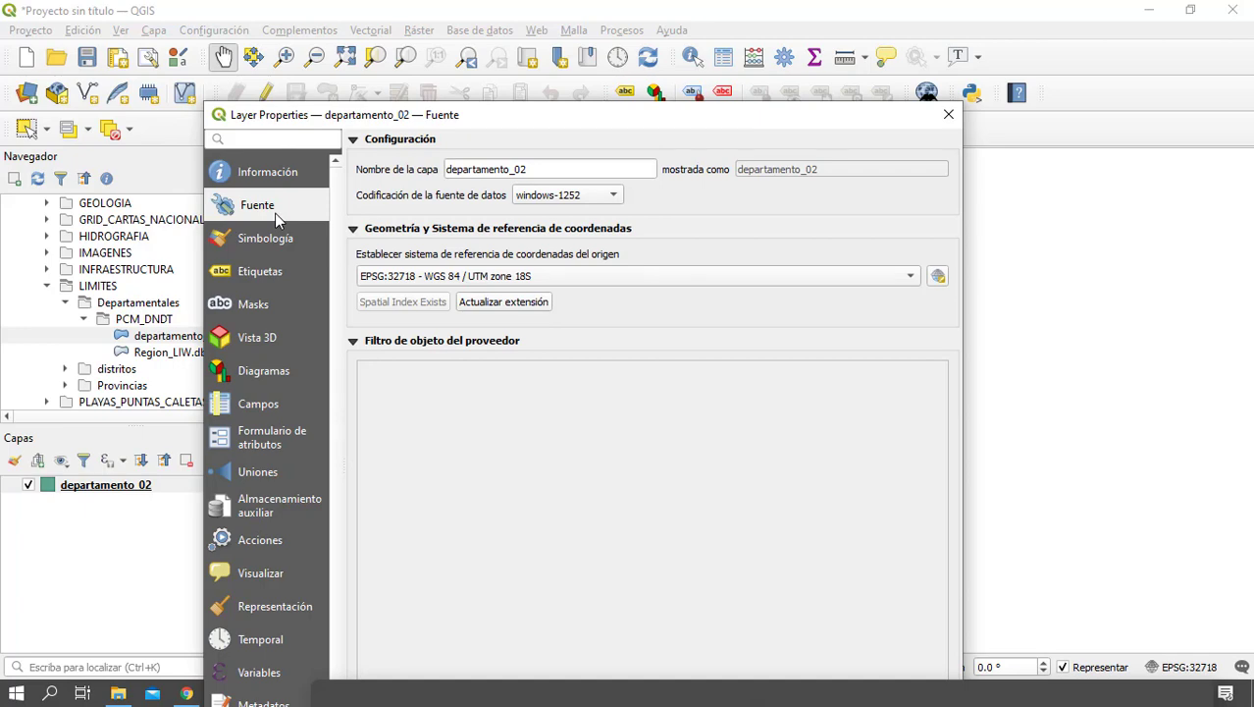
In the departamento_02 layer's symbology, set the Relleno sencillo fill style to Sin relleno
{"action": "left_click", "coordinate": [274, 242]}
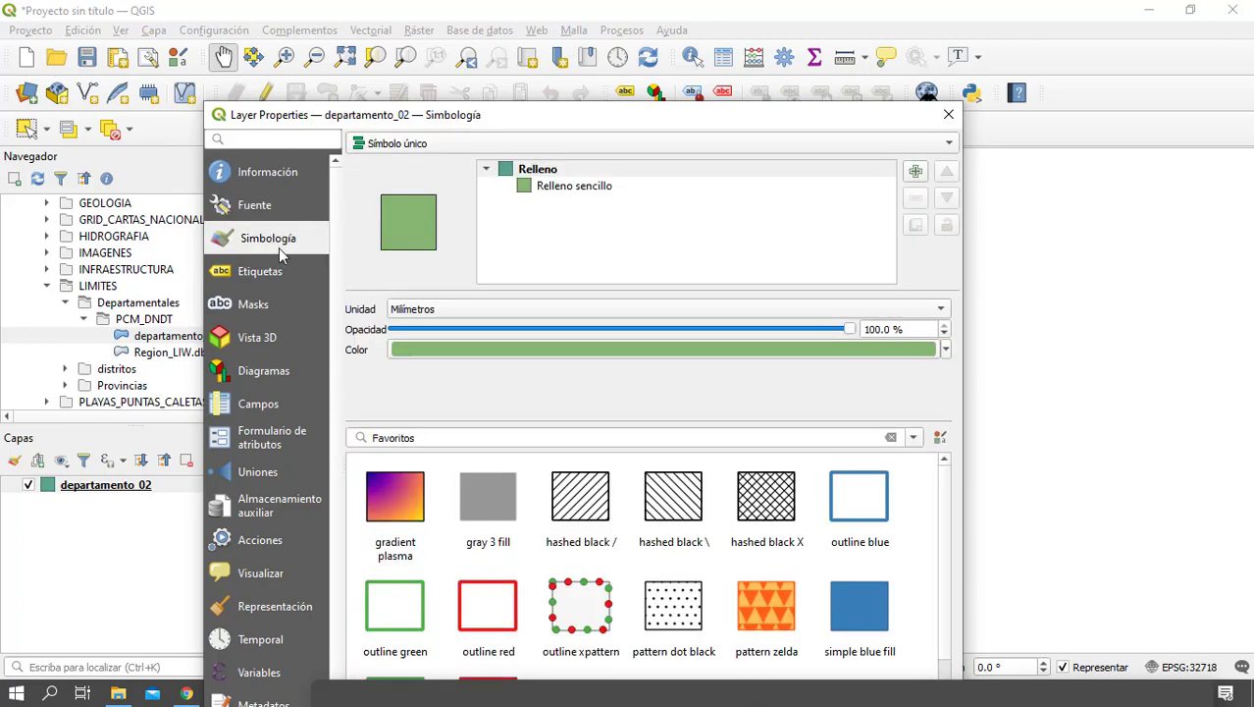
{"action": "left_click_drag", "start_coordinate": [609, 127], "coordinate": [645, 128]}
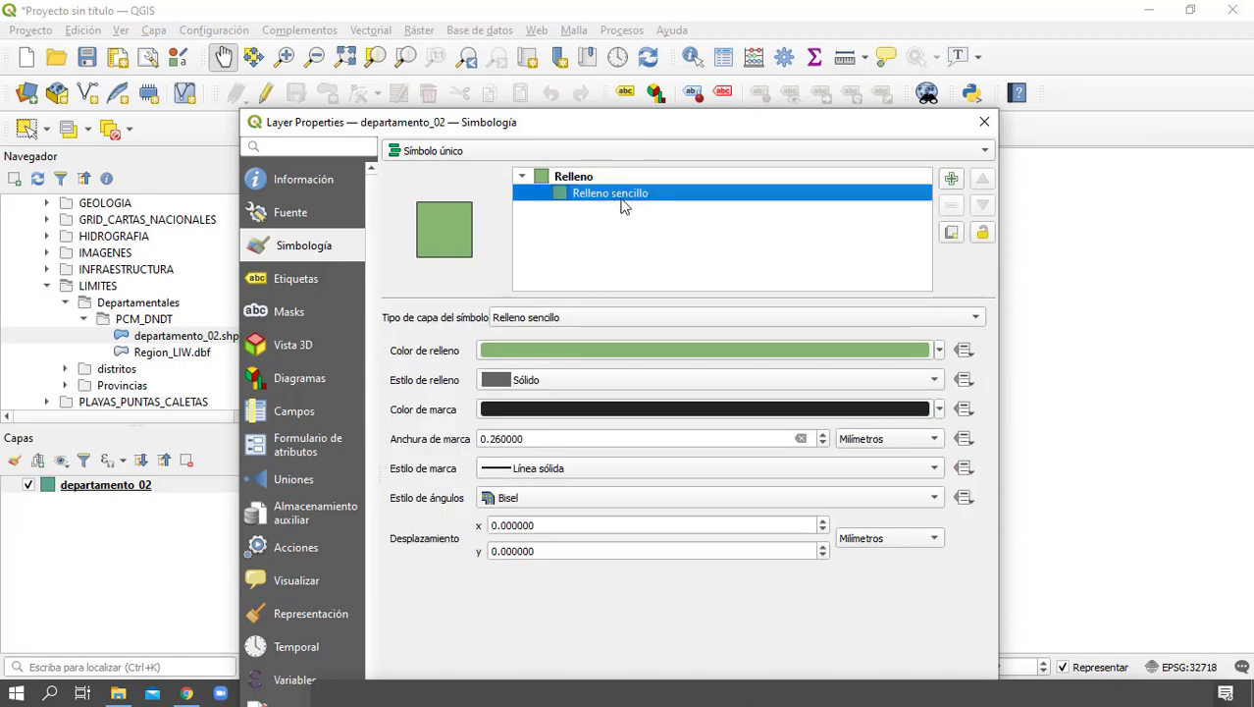
{"action": "left_click", "coordinate": [712, 351]}
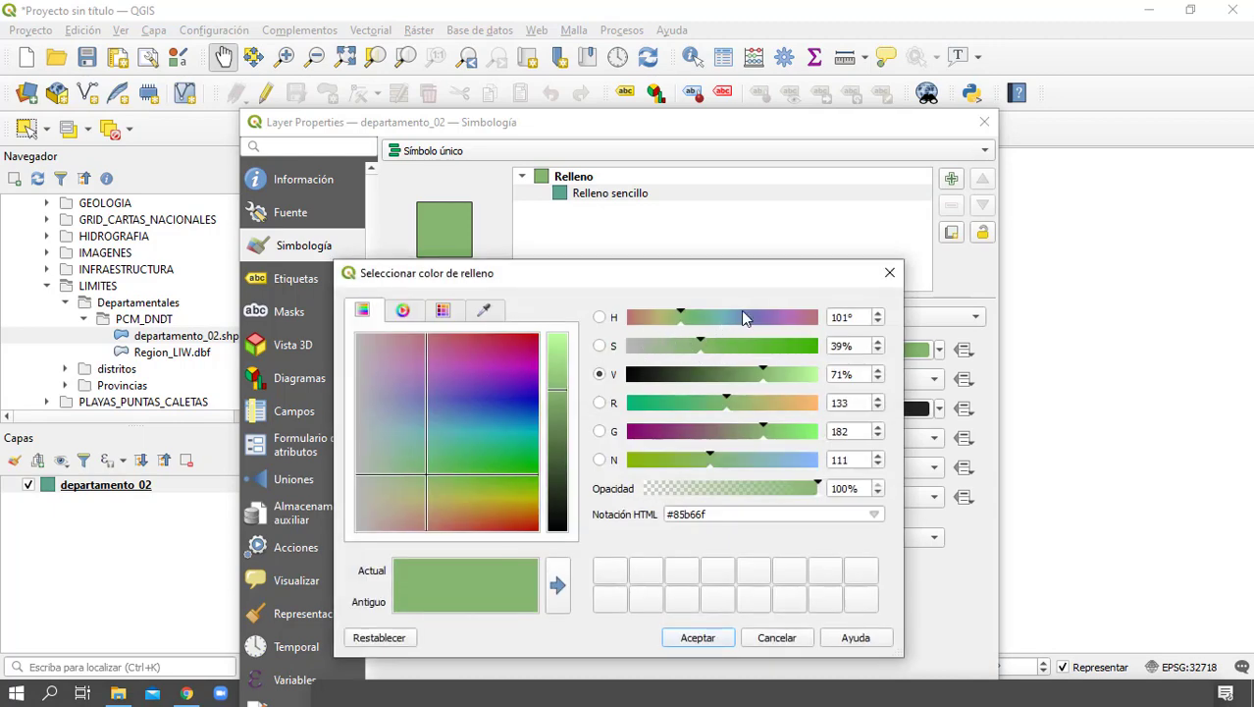
{"action": "left_click", "coordinate": [890, 272]}
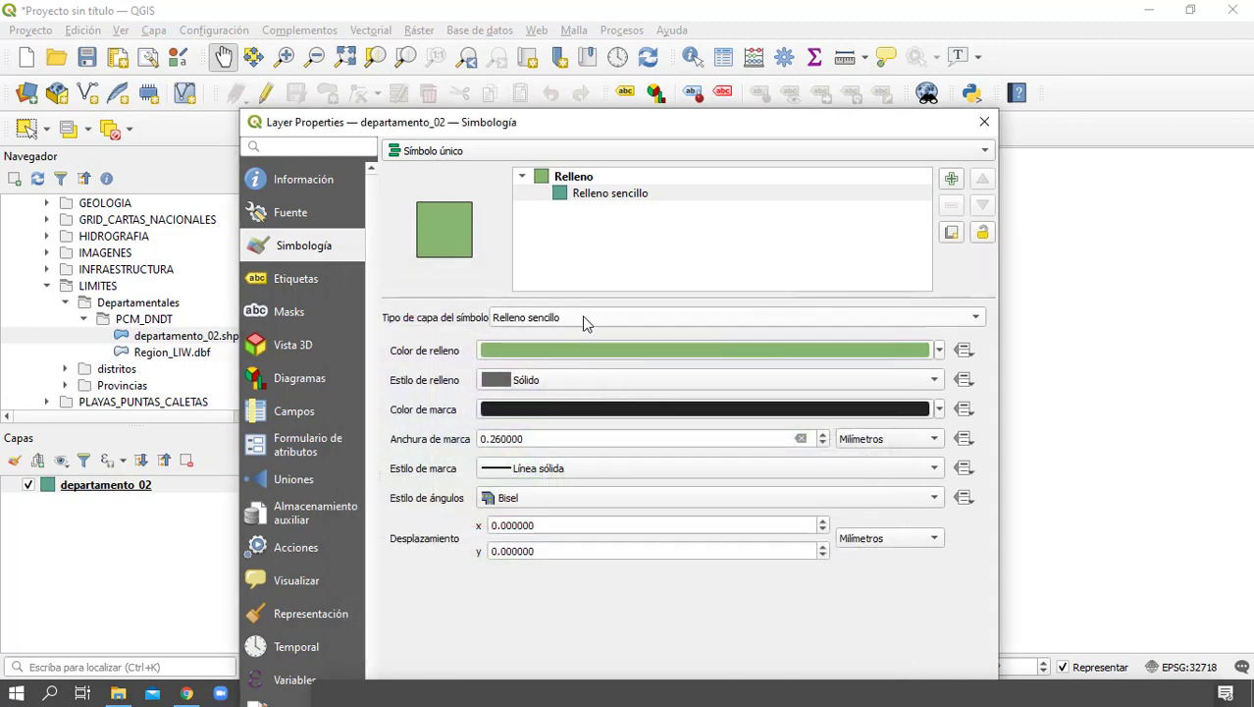
{"action": "left_click", "coordinate": [571, 381]}
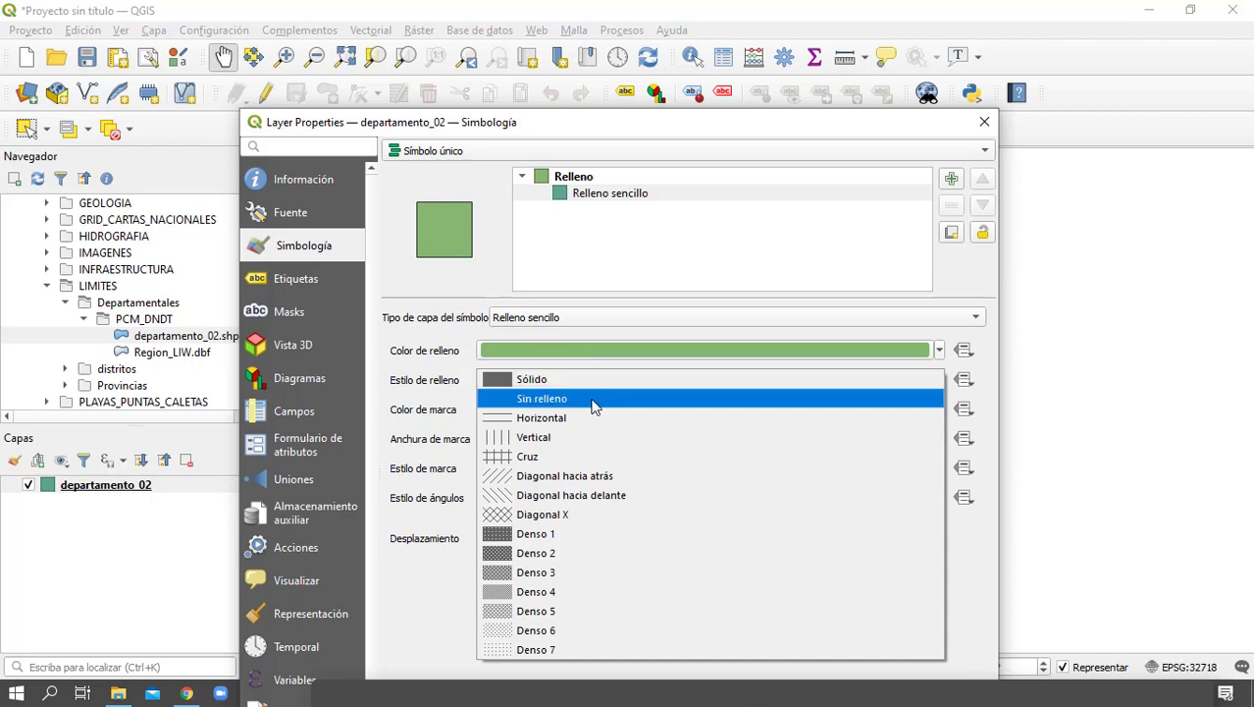
{"action": "left_click", "coordinate": [589, 398]}
Set the departamento_02 outline colour (Color de marca) to red and accept the layer properties
{"action": "left_click", "coordinate": [819, 412]}
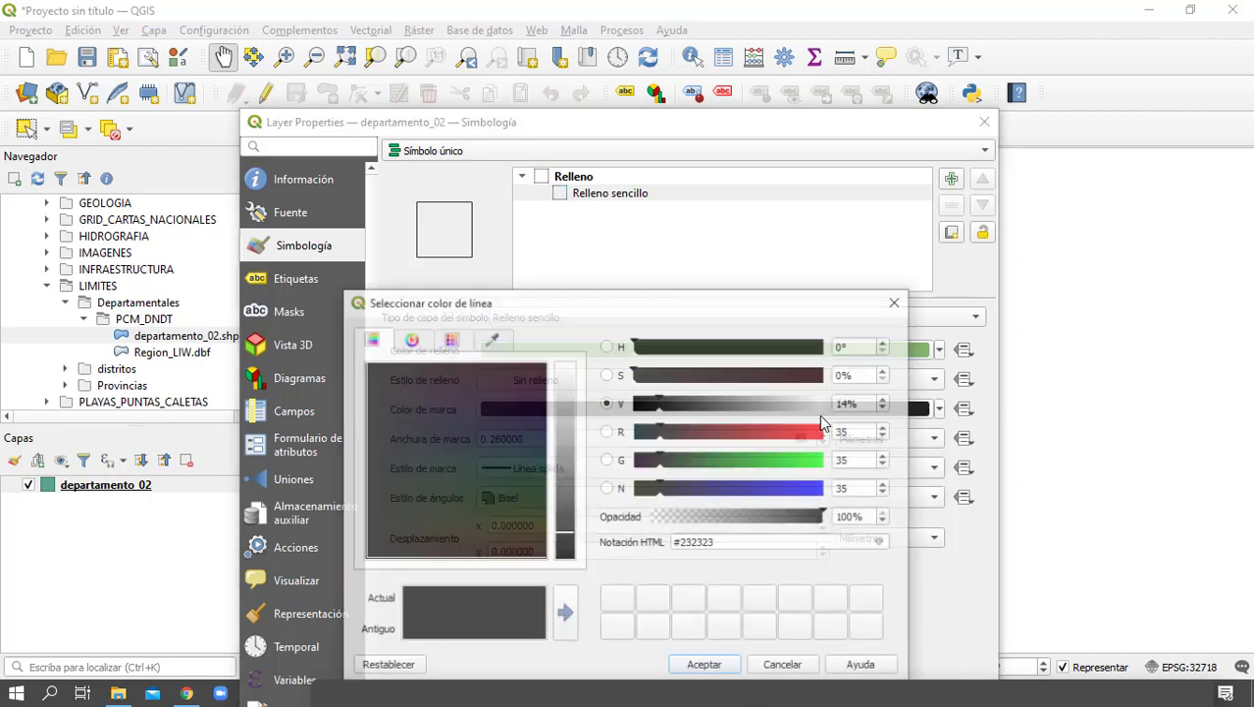
{"action": "left_click_drag", "start_coordinate": [774, 431], "coordinate": [804, 430]}
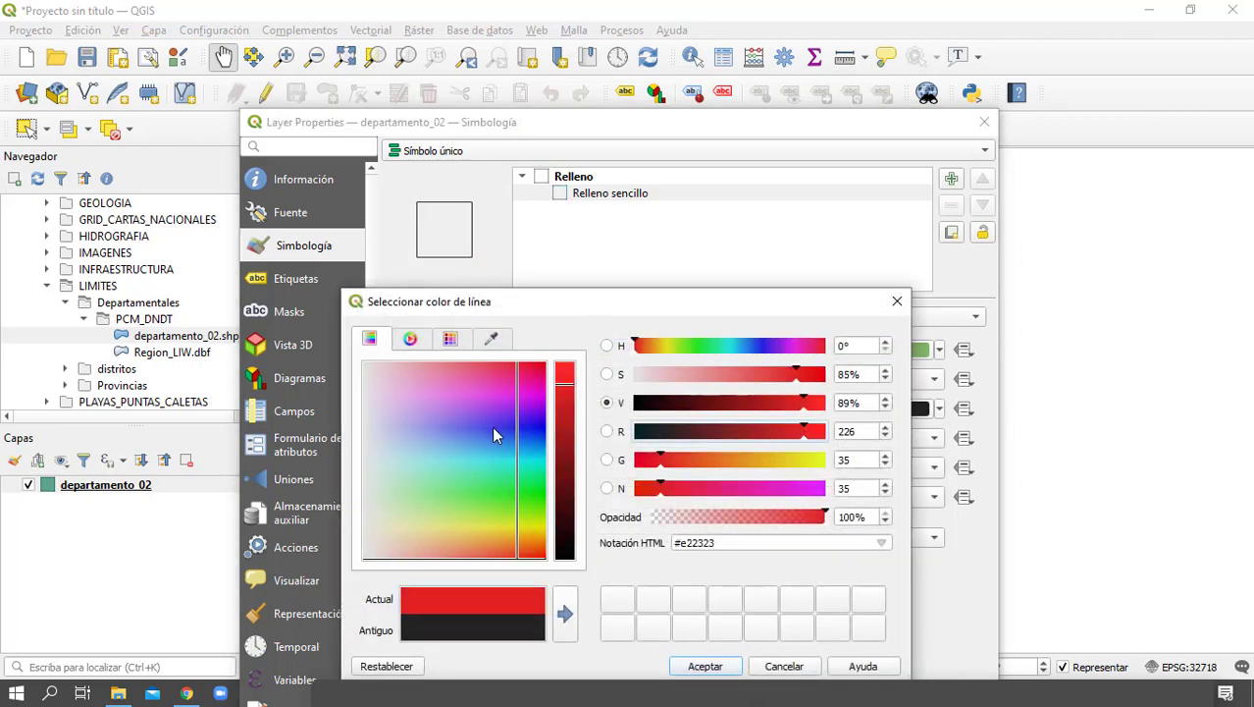
{"action": "left_click_drag", "start_coordinate": [493, 424], "coordinate": [550, 379]}
{"action": "left_click", "coordinate": [705, 666]}
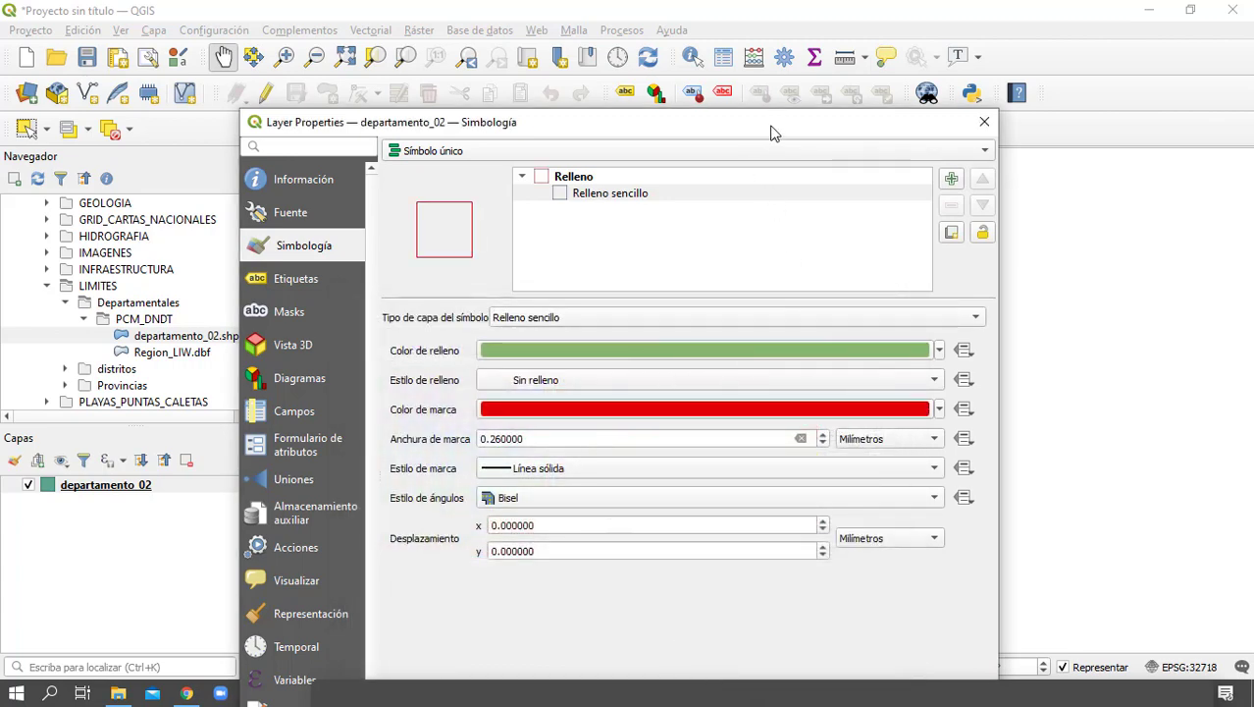
{"action": "left_click_drag", "start_coordinate": [773, 132], "coordinate": [722, 23]}
{"action": "key", "text": "Return"}
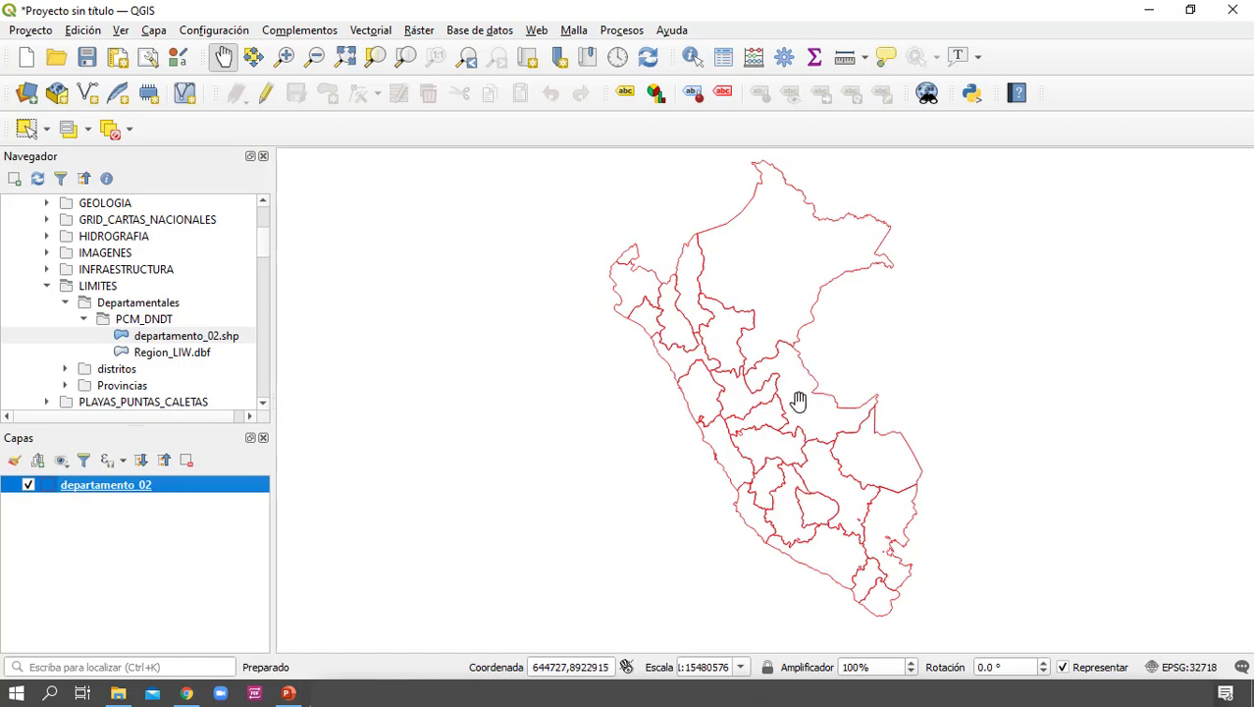
Add PROVINCIAS.shp from the Provincias folder to the project and place departamento_02 above it in the layer order
{"action": "left_click", "coordinate": [65, 385]}
{"action": "left_click", "coordinate": [143, 401]}
{"action": "scroll", "coordinate": [157, 401], "scroll_direction": "down", "scroll_amount": 2}
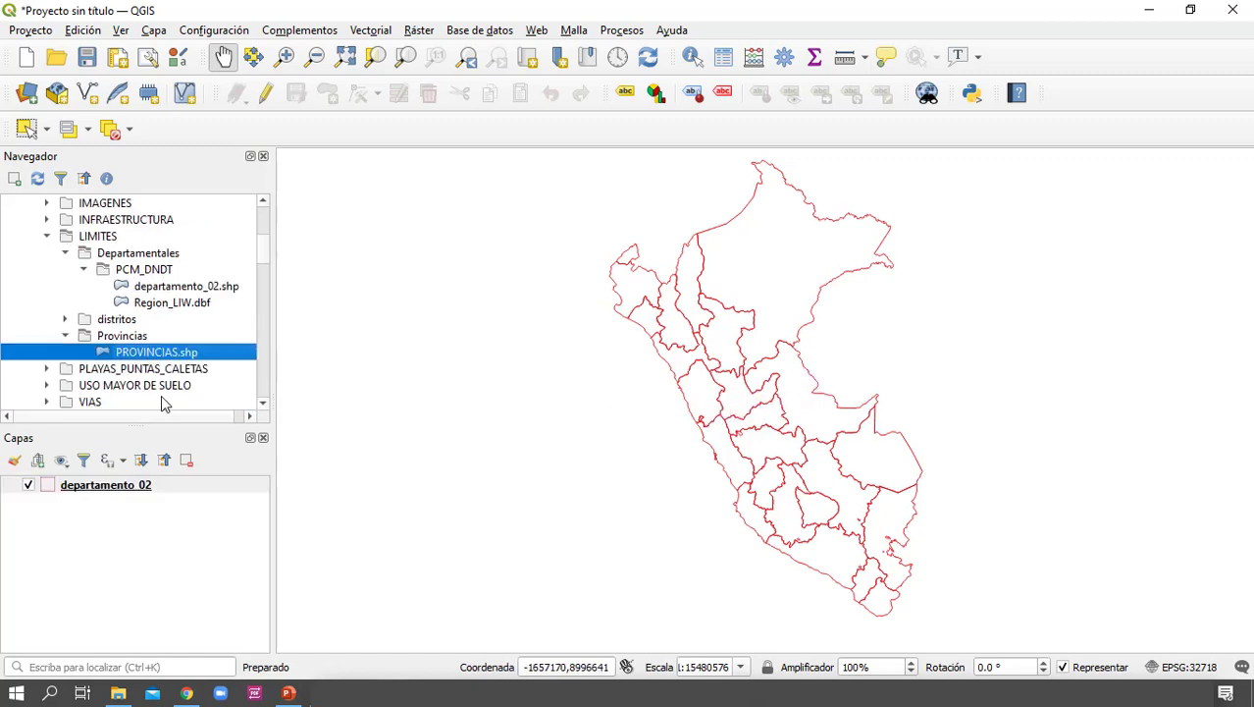
{"action": "right_click", "coordinate": [175, 308]}
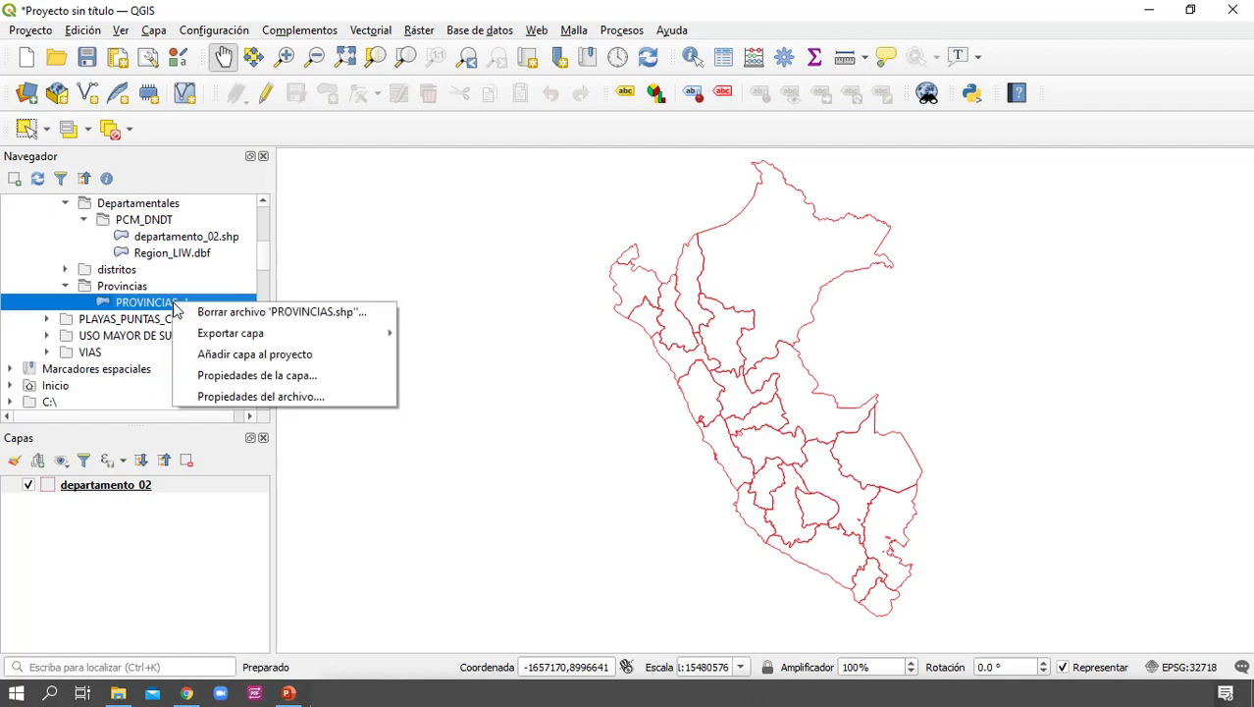
{"action": "left_click", "coordinate": [272, 359]}
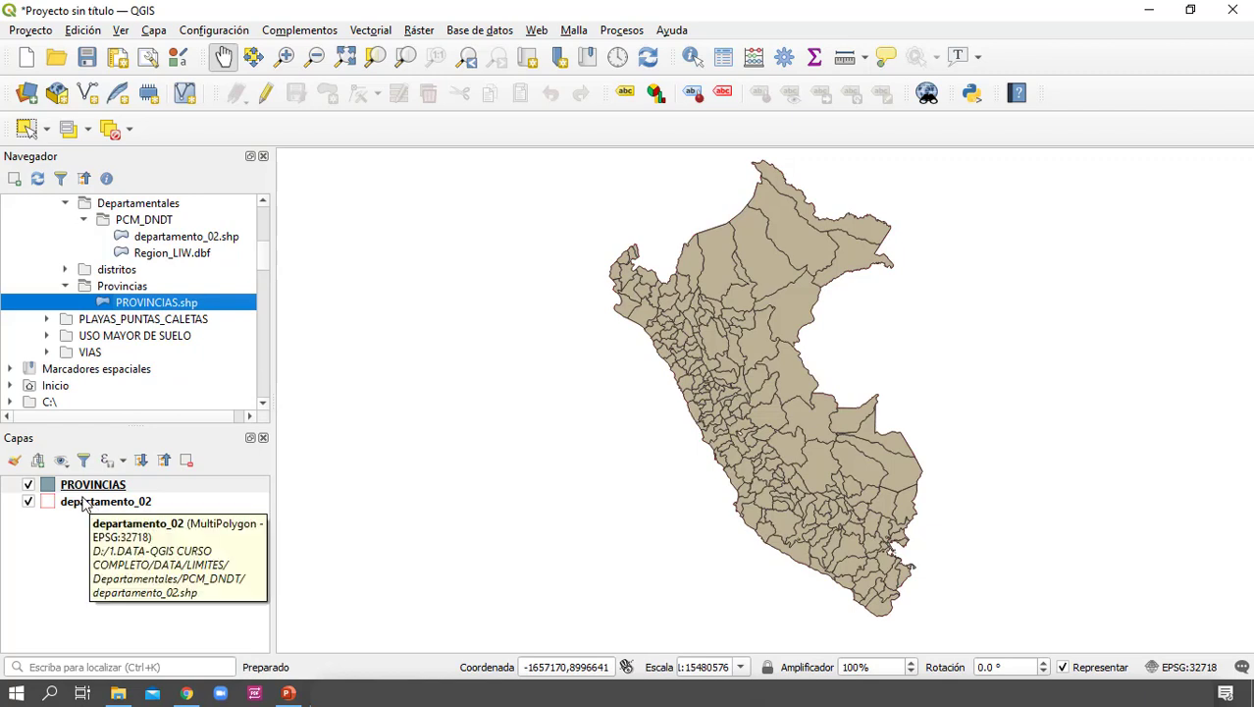
{"action": "left_click_drag", "start_coordinate": [104, 503], "coordinate": [108, 481]}
{"action": "left_click", "coordinate": [249, 528]}
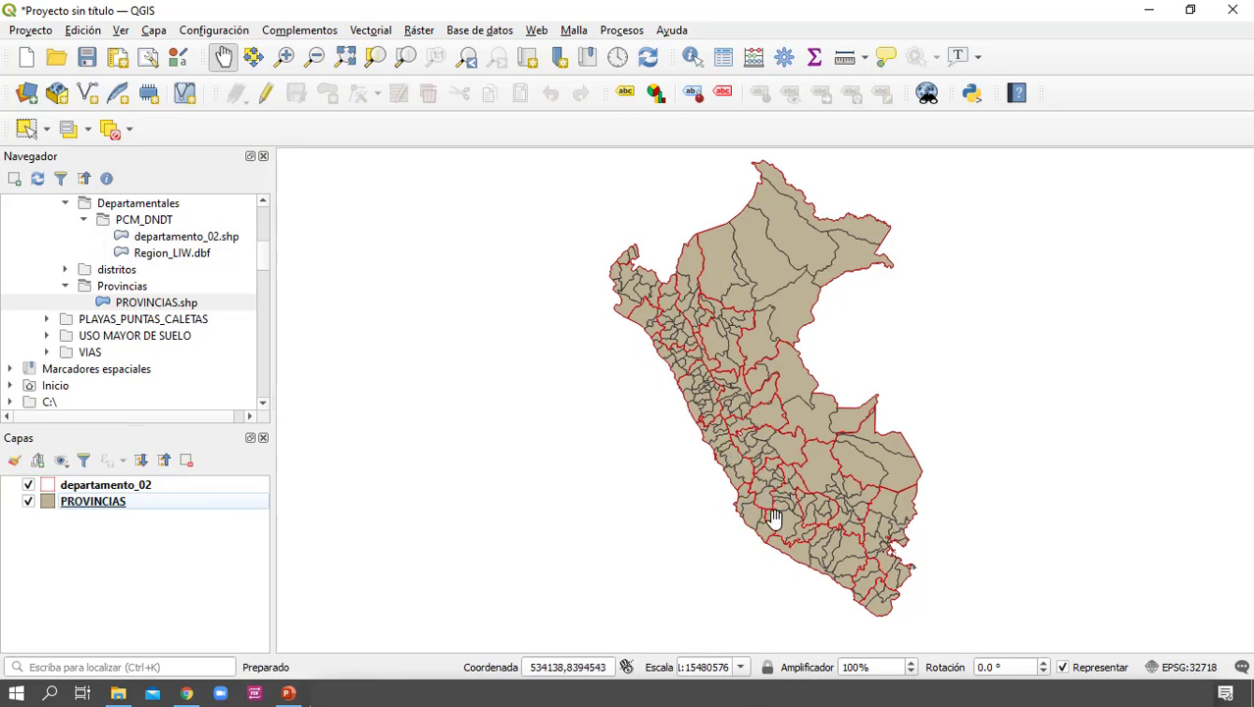
Set the PROVINCIAS layer's Relleno sencillo fill style to Sin relleno and accept the layer properties
{"action": "double_click", "coordinate": [45, 503]}
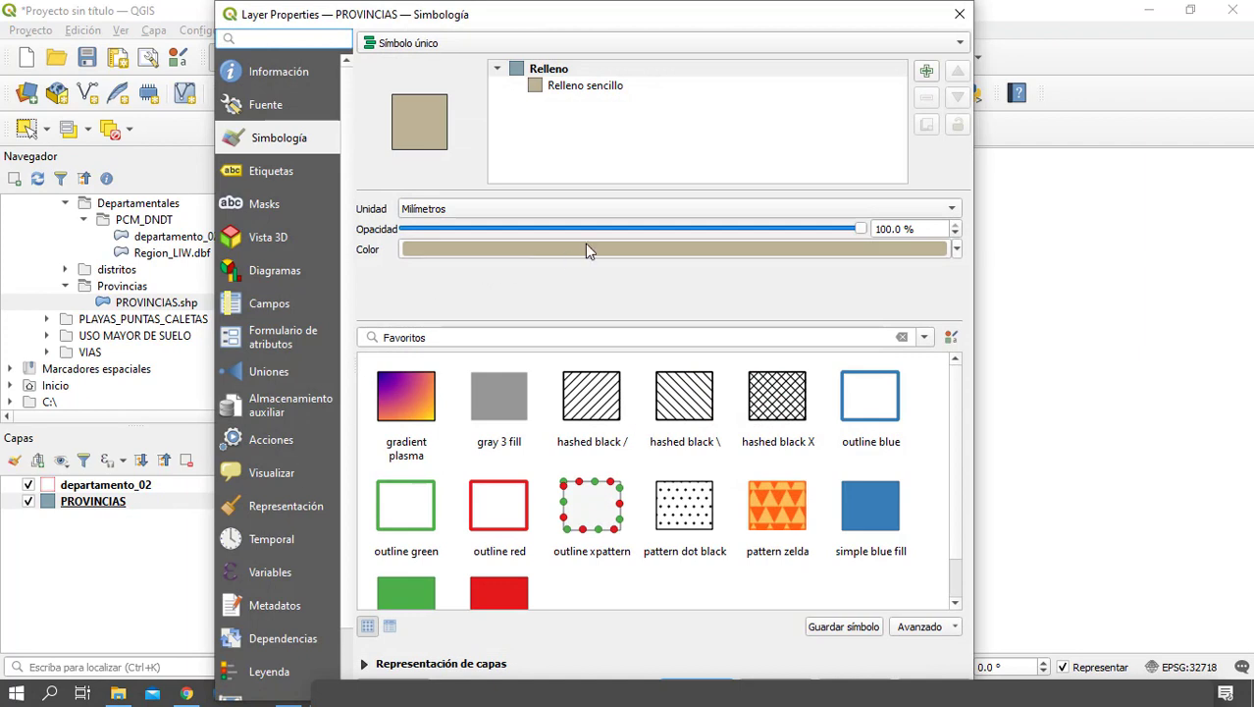
{"action": "left_click", "coordinate": [593, 88]}
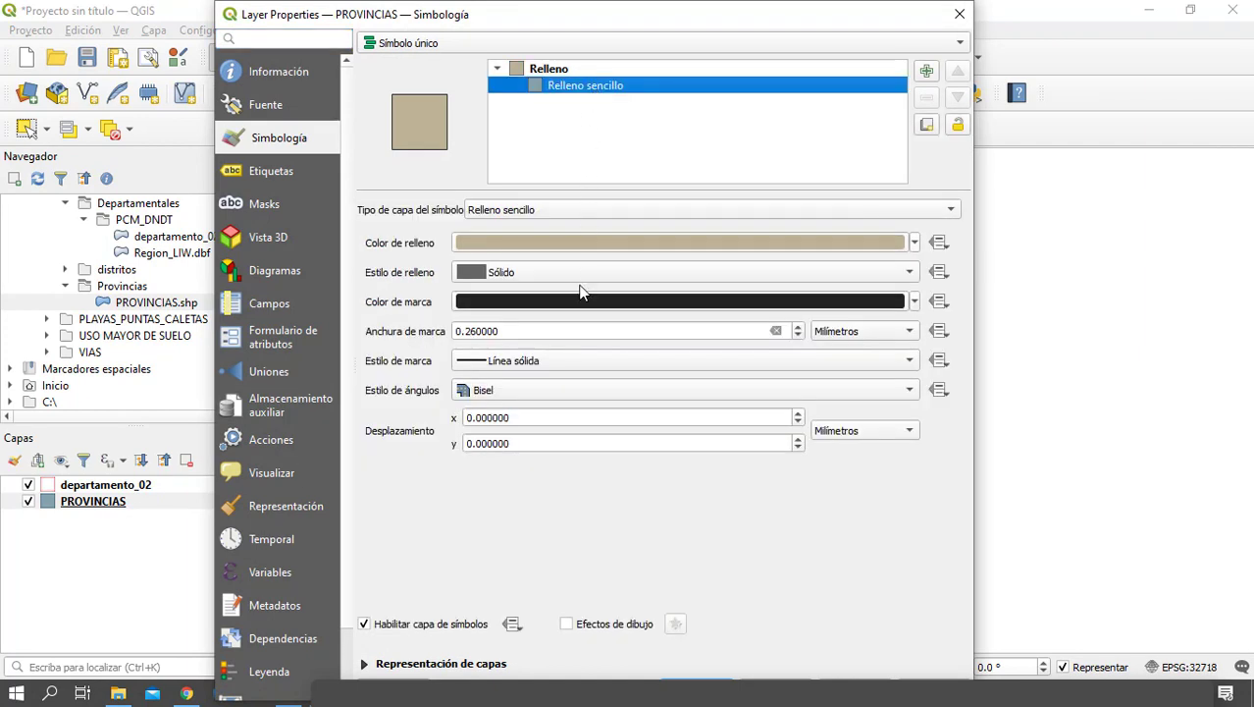
{"action": "left_click", "coordinate": [521, 272]}
{"action": "left_click", "coordinate": [524, 286]}
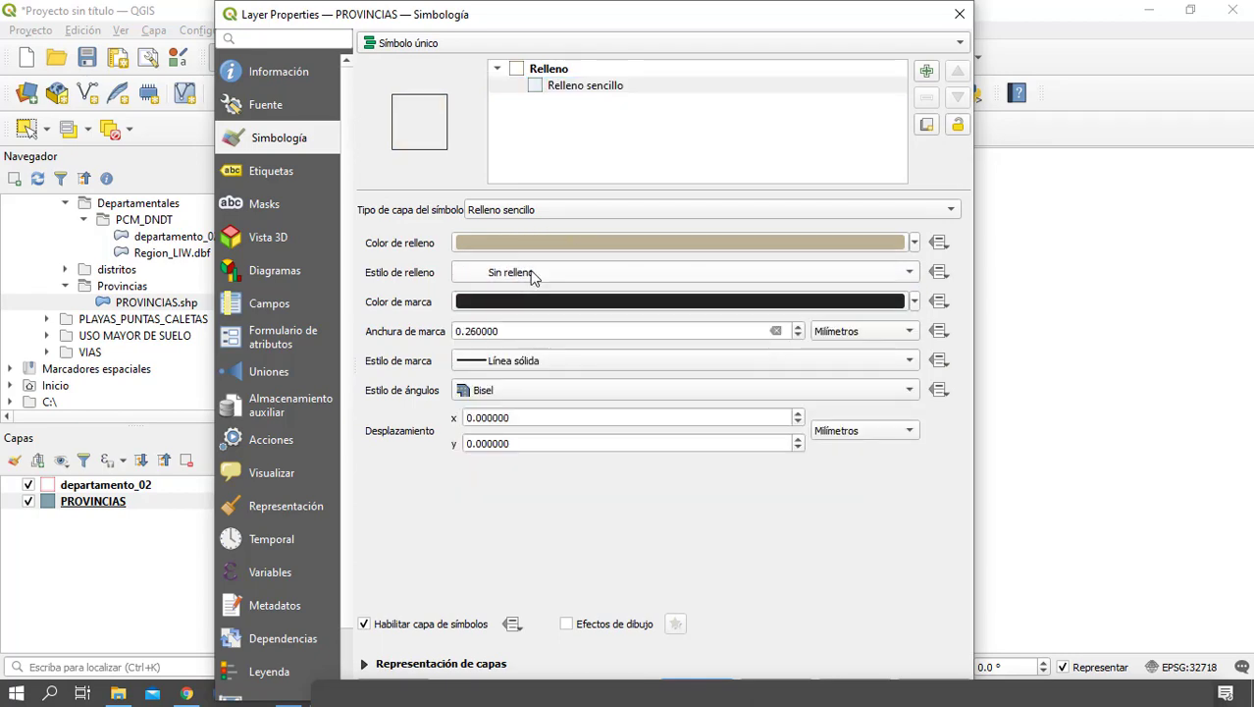
{"action": "left_click_drag", "start_coordinate": [611, 14], "coordinate": [639, 25]}
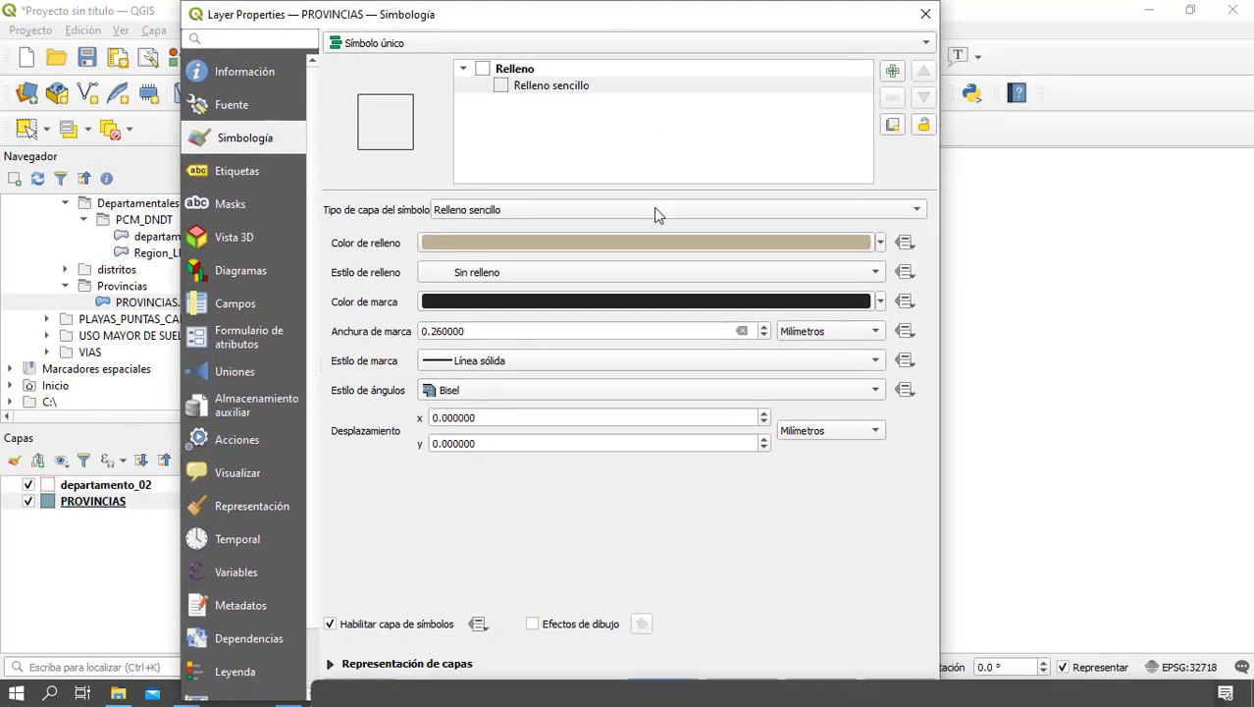
{"action": "left_click", "coordinate": [662, 678]}
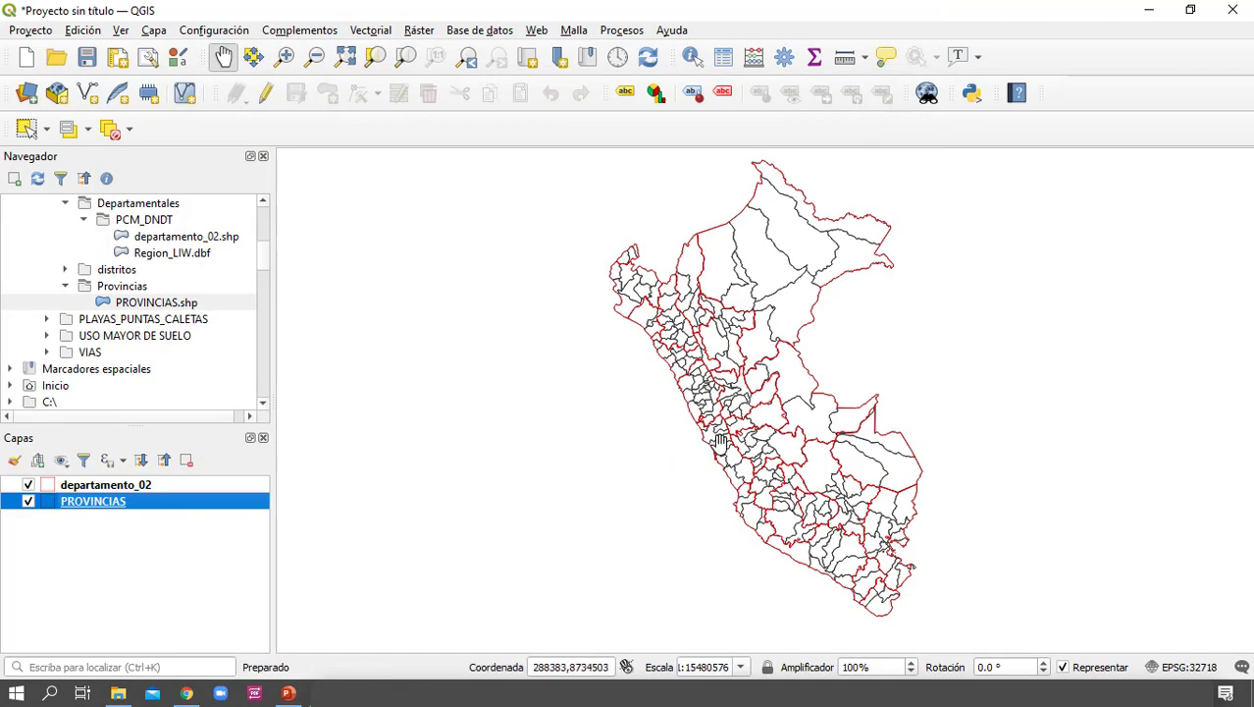
Examine the overlapping department and province boundaries along the central coast of the map
{"action": "scroll", "coordinate": [692, 416], "scroll_direction": "up", "scroll_amount": 2}
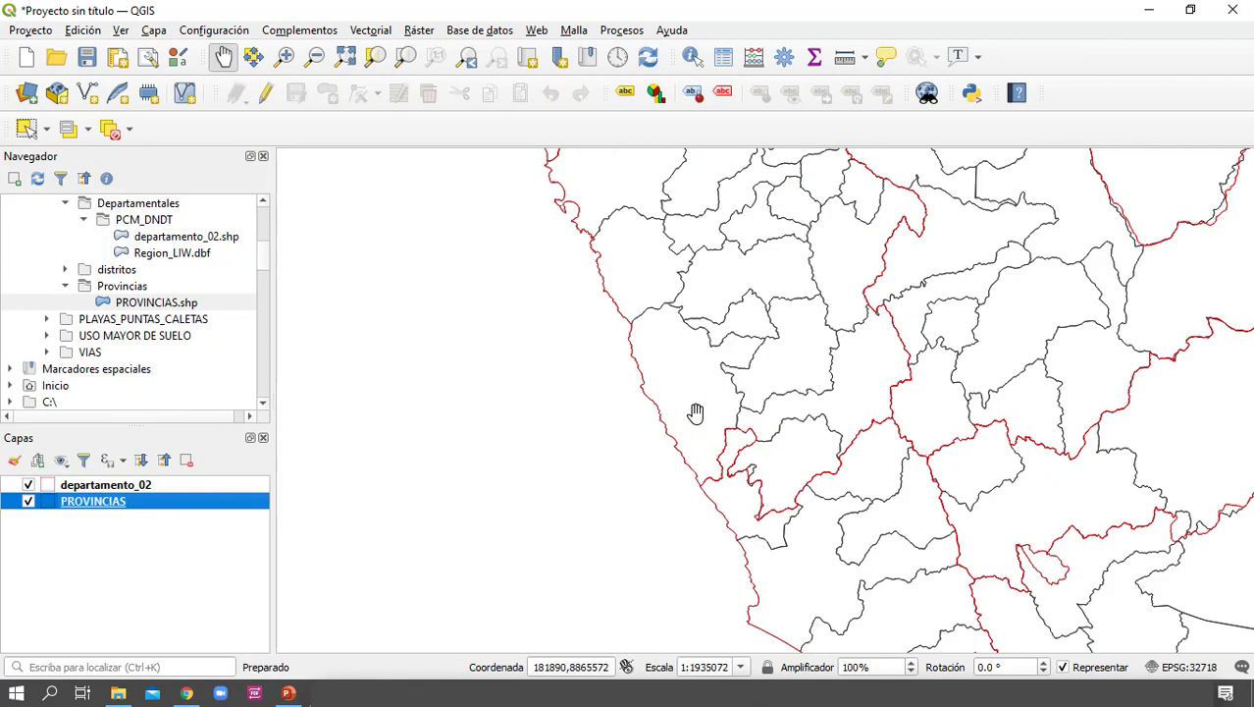
{"action": "scroll", "coordinate": [694, 414], "scroll_direction": "down", "scroll_amount": 1}
{"action": "left_click_drag", "start_coordinate": [789, 483], "coordinate": [703, 414]}
{"action": "scroll", "coordinate": [675, 435], "scroll_direction": "up", "scroll_amount": 1}
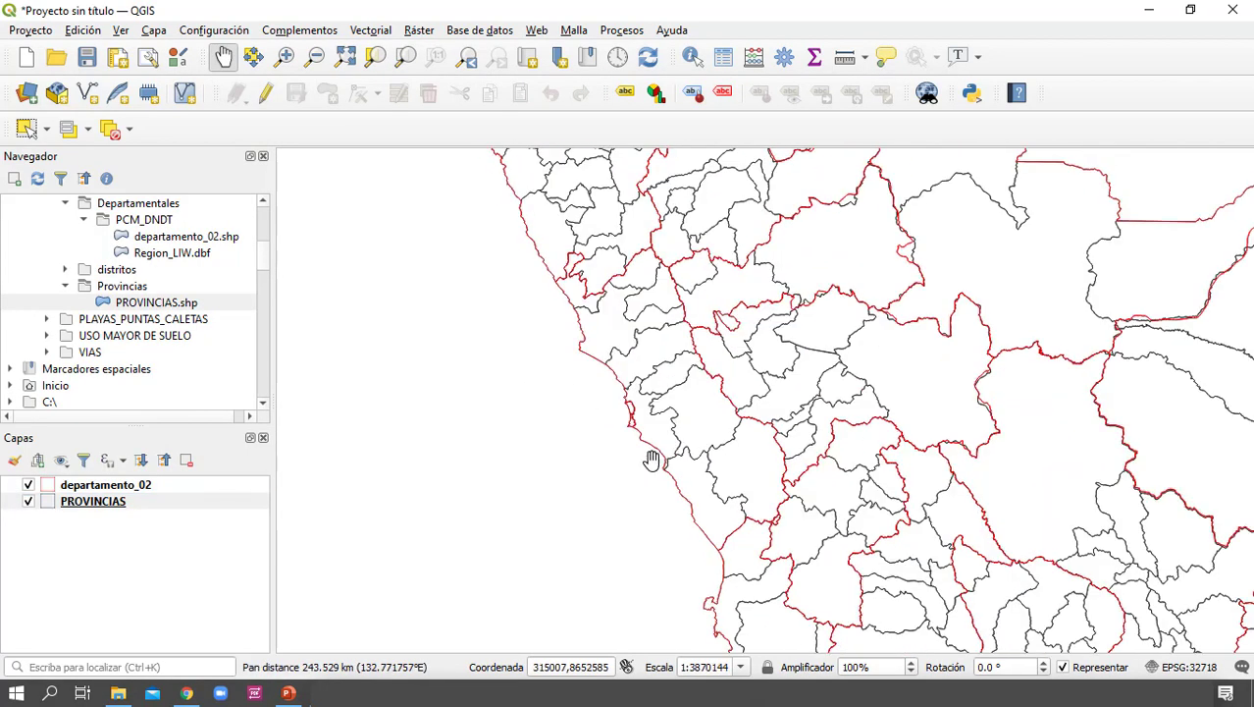
{"action": "left_click_drag", "start_coordinate": [630, 377], "coordinate": [622, 414]}
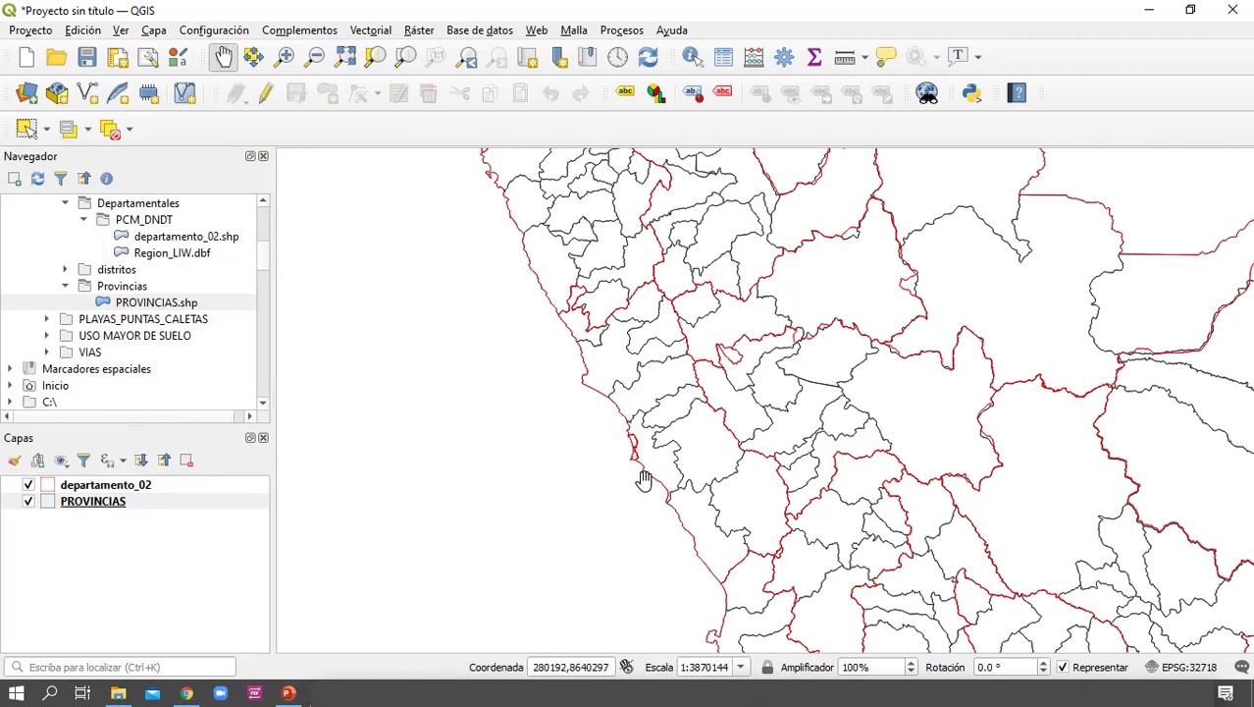
{"action": "scroll", "coordinate": [644, 479], "scroll_direction": "up", "scroll_amount": 1}
{"action": "left_click_drag", "start_coordinate": [703, 442], "coordinate": [708, 448]}
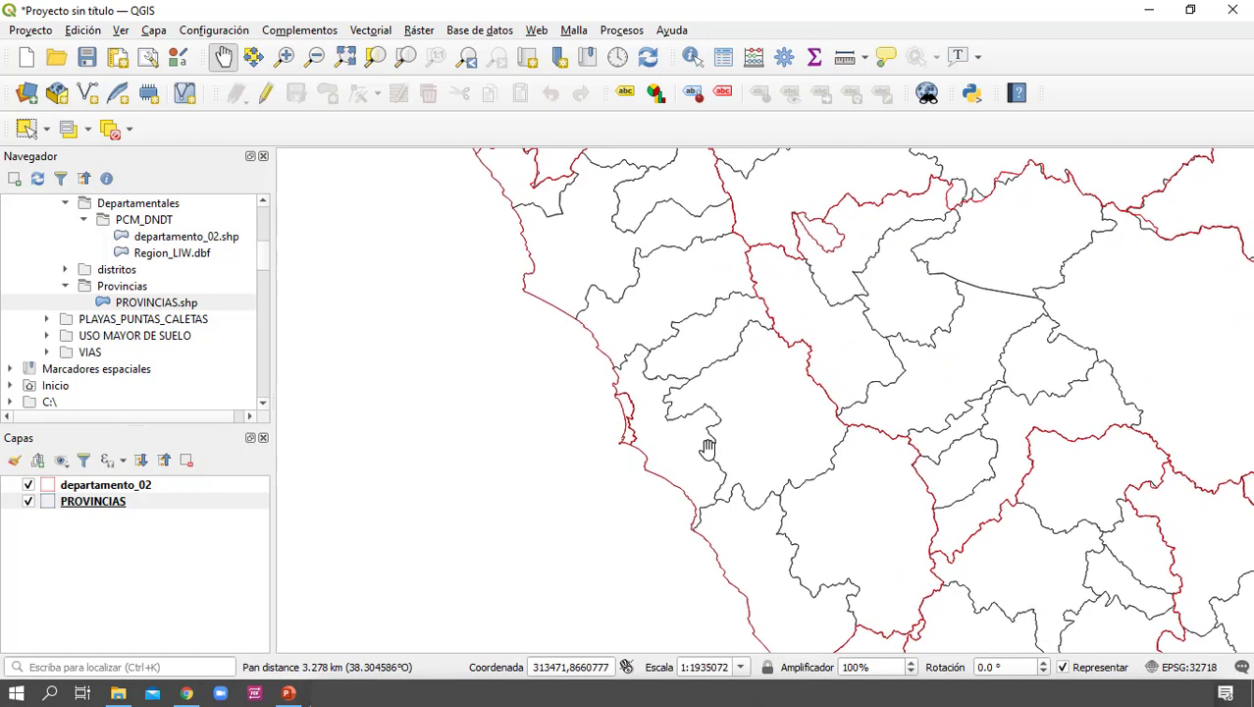
Hide the PROVINCIAS layer and make departamento_02 the active layer
{"action": "left_click", "coordinate": [138, 487]}
{"action": "left_click", "coordinate": [114, 505]}
{"action": "left_click", "coordinate": [28, 502]}
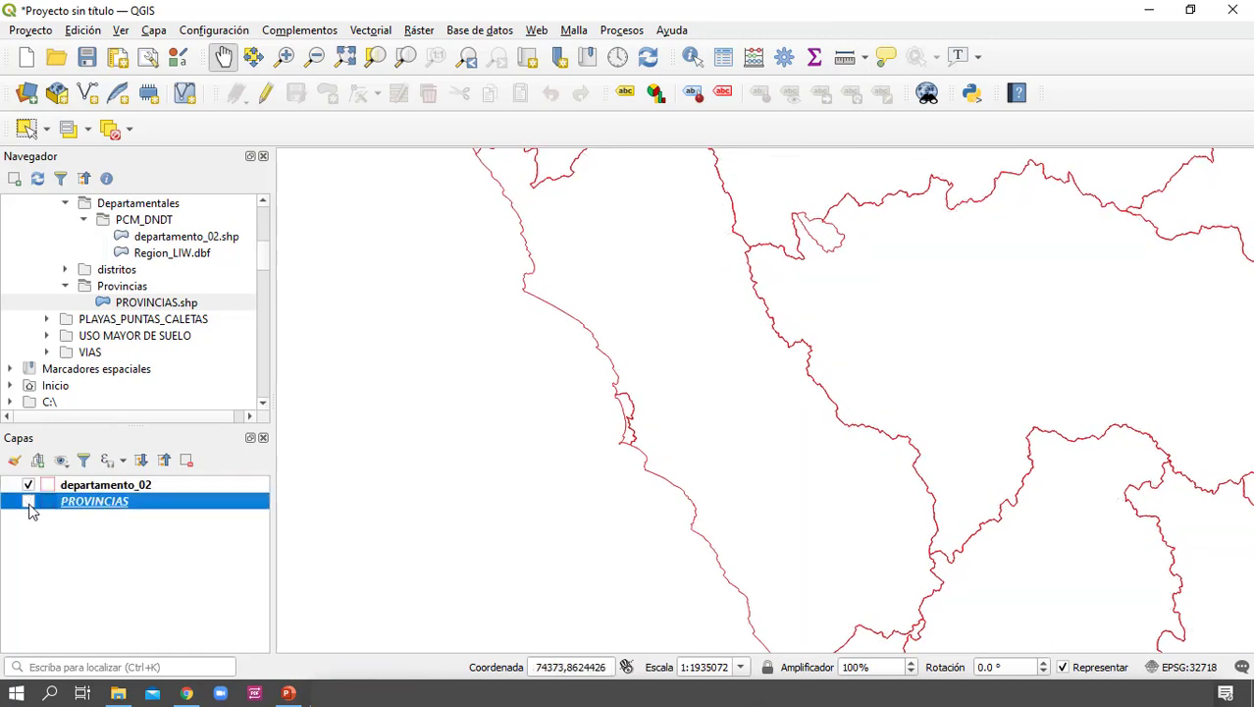
{"action": "left_click", "coordinate": [133, 487]}
Examine the department boundaries on the map, from the whole country to the central coast
{"action": "scroll", "coordinate": [596, 427], "scroll_direction": "down", "scroll_amount": 2}
{"action": "scroll", "coordinate": [597, 425], "scroll_direction": "up", "scroll_amount": 1}
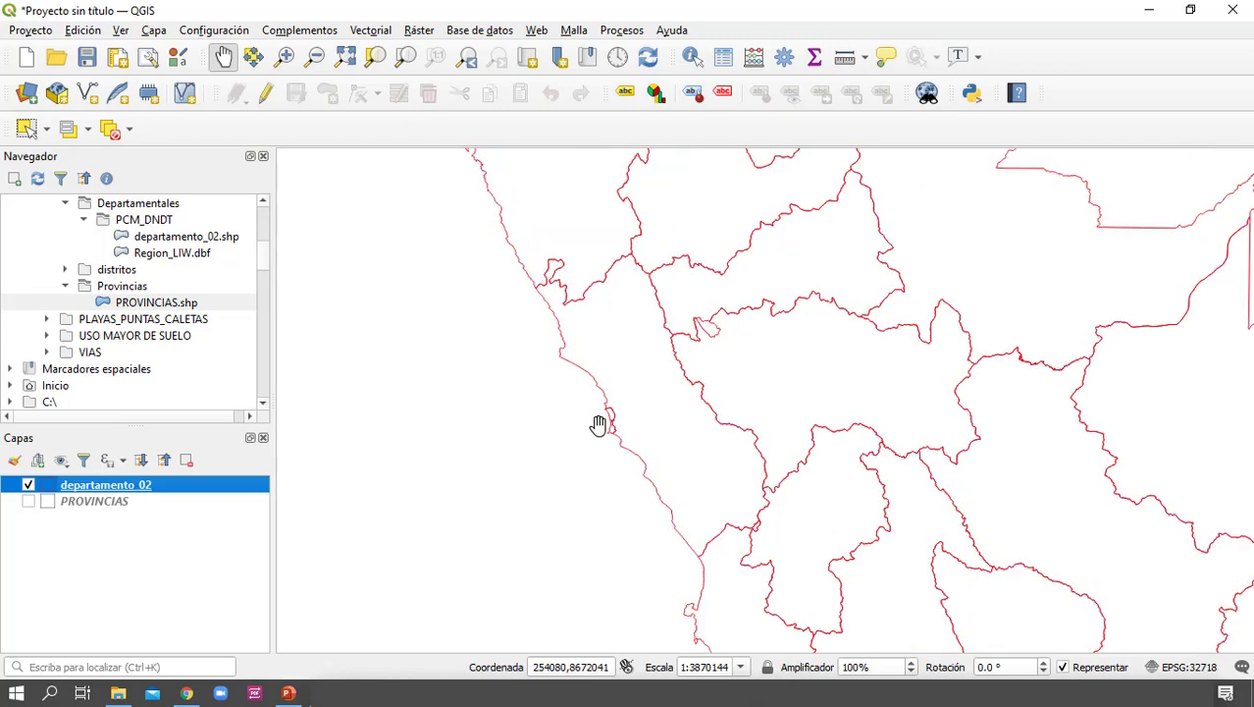
{"action": "scroll", "coordinate": [599, 425], "scroll_direction": "down", "scroll_amount": 1}
{"action": "left_click_drag", "start_coordinate": [599, 424], "coordinate": [636, 480]}
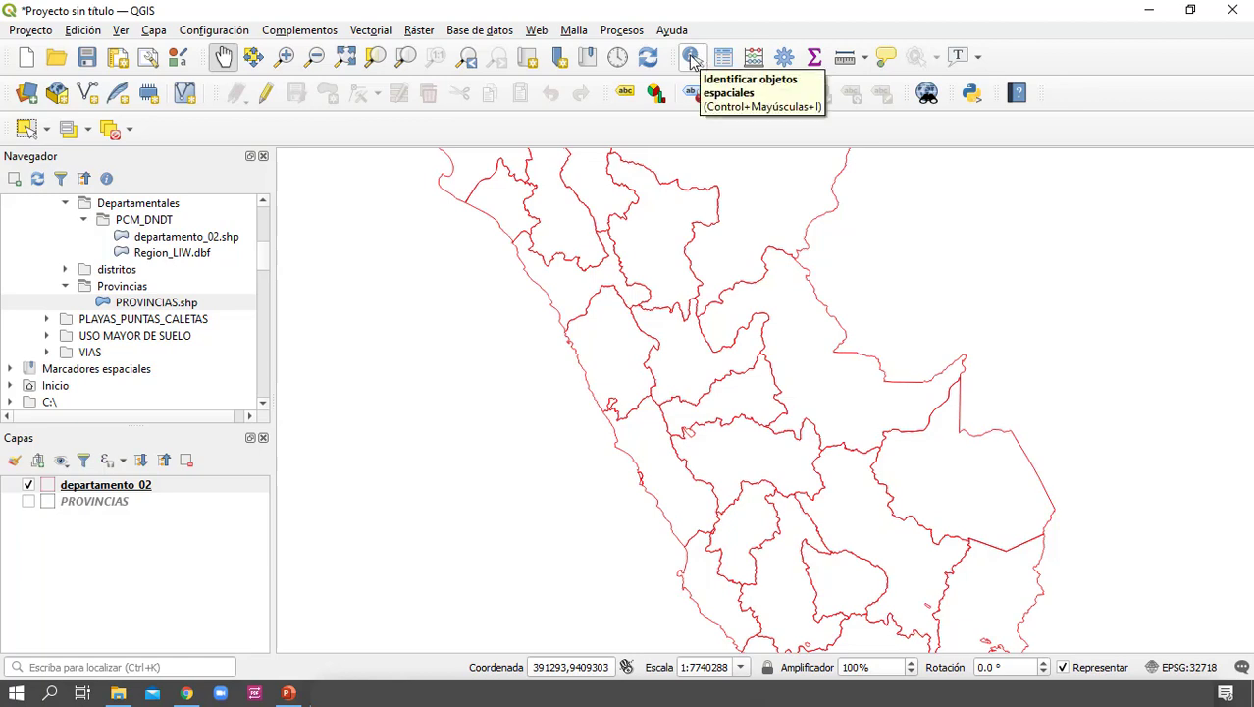
{"action": "left_click_drag", "start_coordinate": [616, 441], "coordinate": [599, 391]}
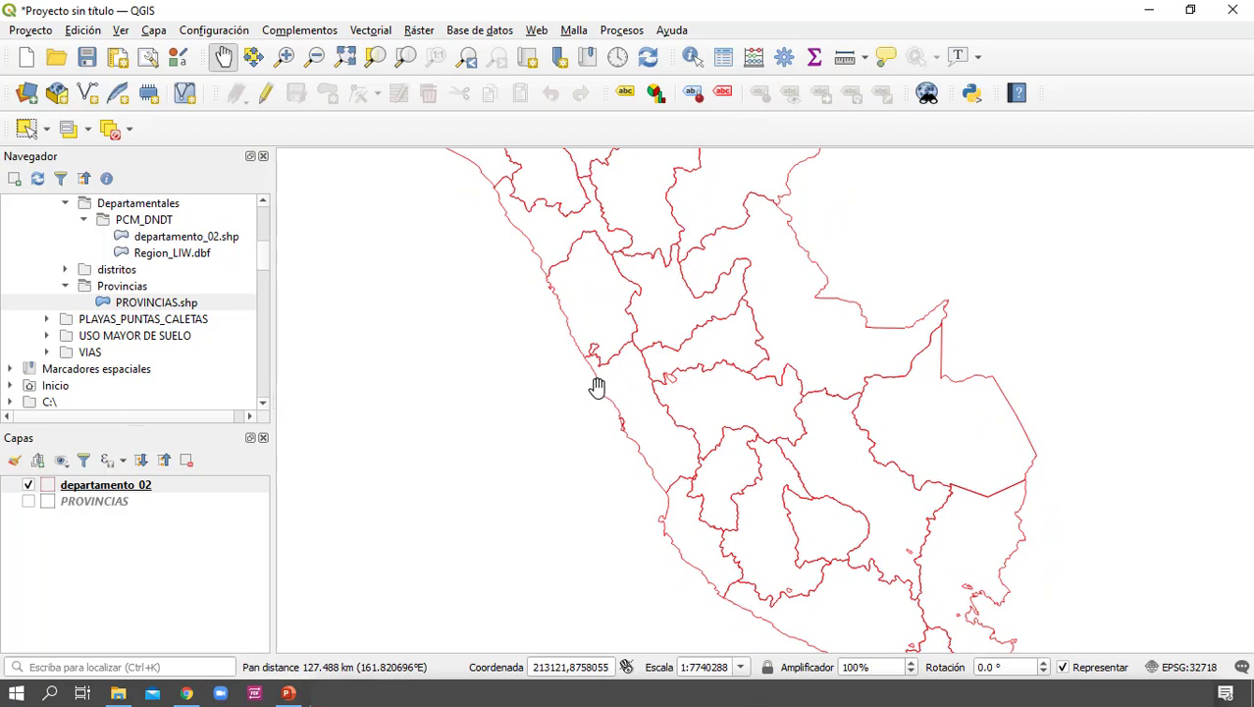
{"action": "scroll", "coordinate": [551, 424], "scroll_direction": "down", "scroll_amount": 1}
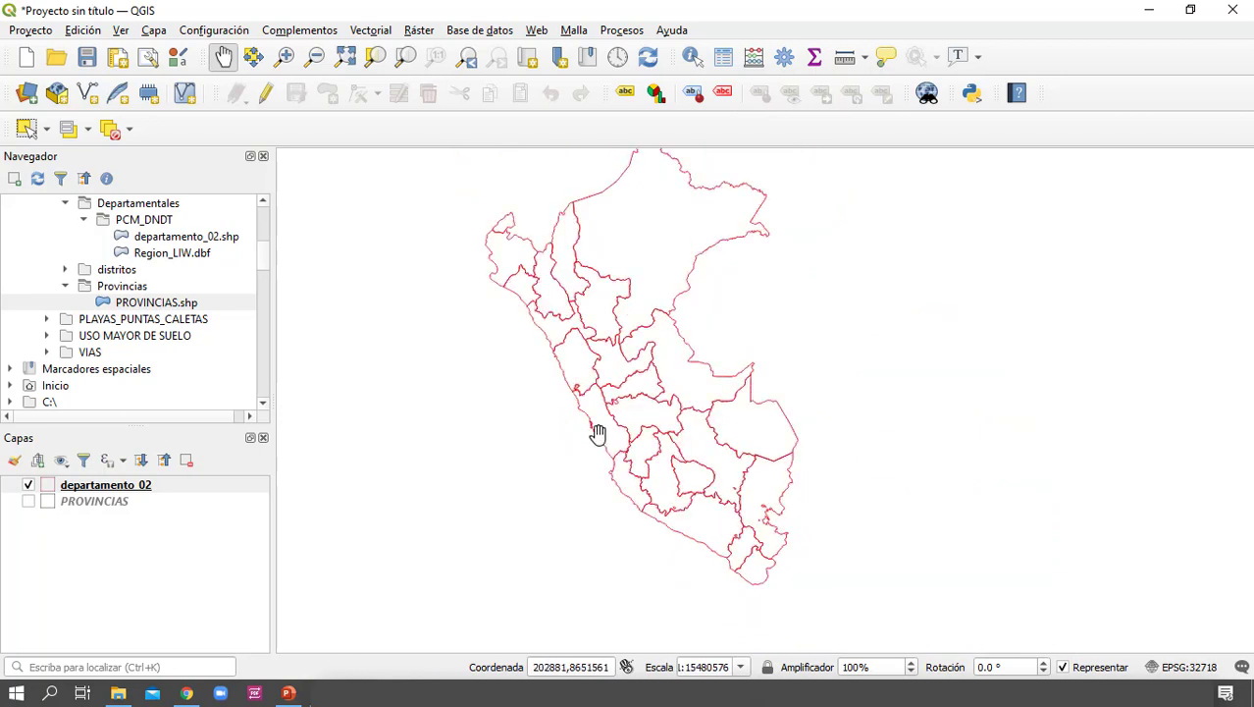
{"action": "left_click_drag", "start_coordinate": [624, 405], "coordinate": [658, 427]}
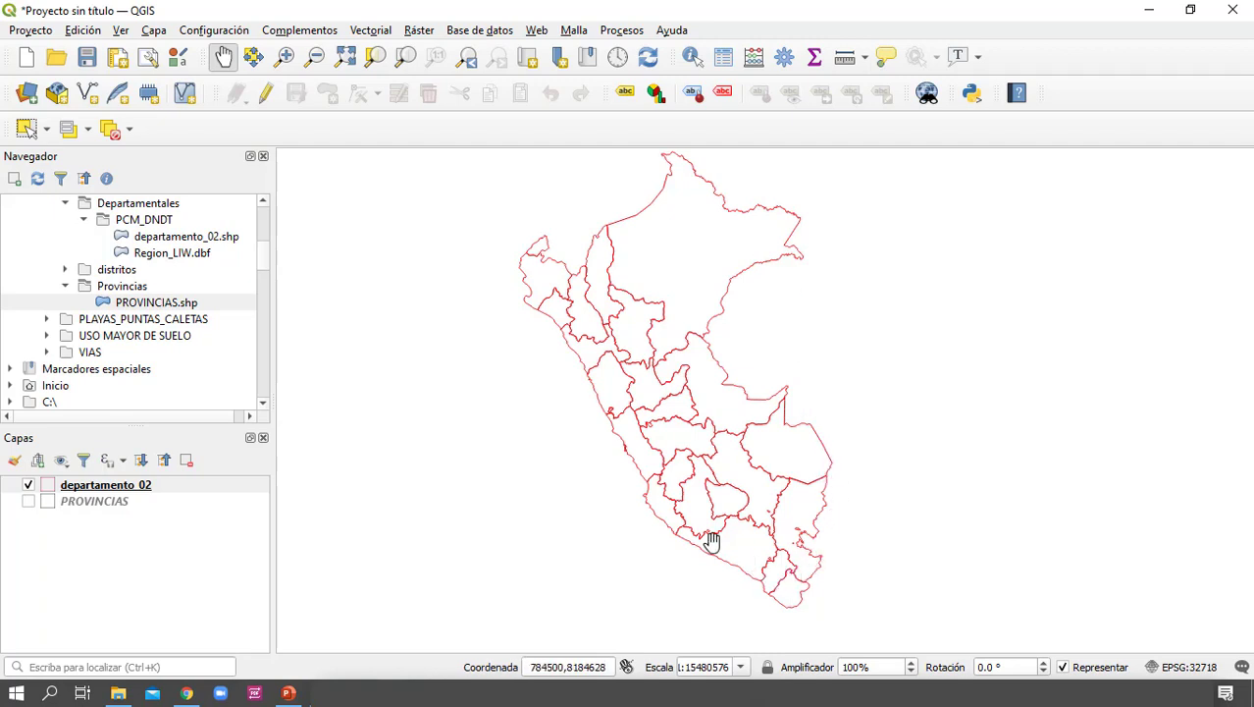
{"action": "scroll", "coordinate": [634, 449], "scroll_direction": "up", "scroll_amount": 1}
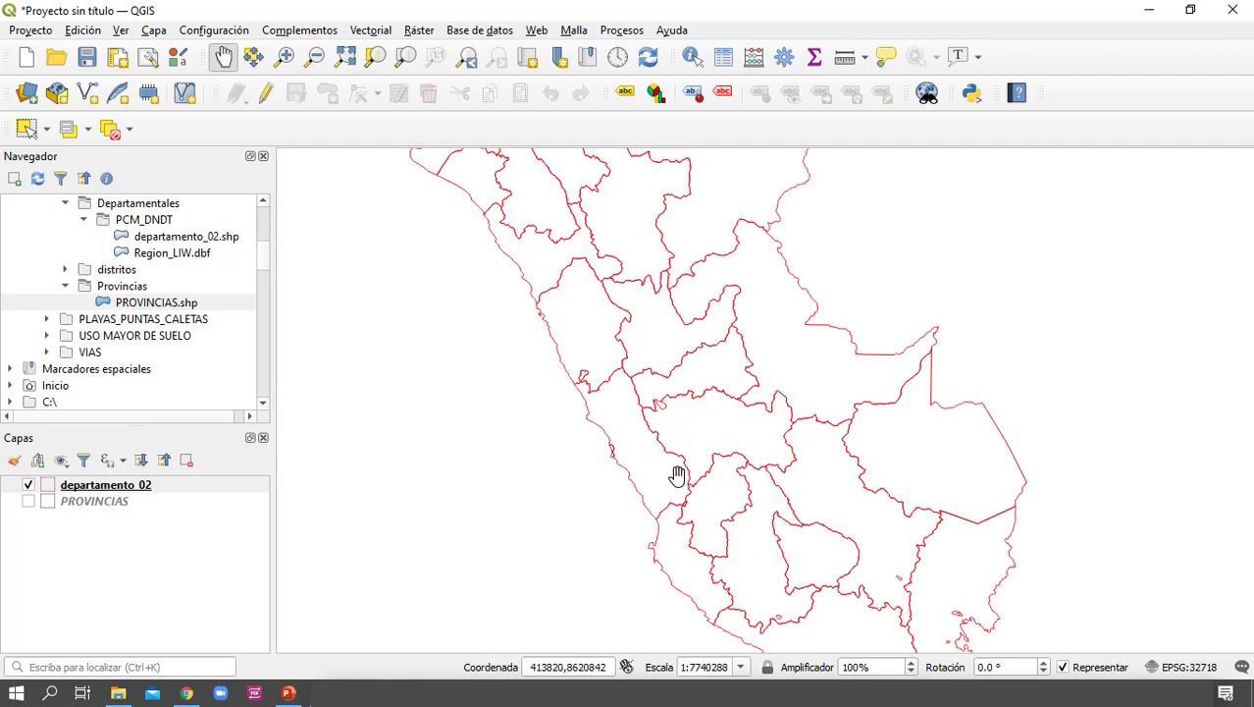
{"action": "left_click_drag", "start_coordinate": [616, 484], "coordinate": [653, 487]}
{"action": "scroll", "coordinate": [666, 514], "scroll_direction": "up", "scroll_amount": 1}
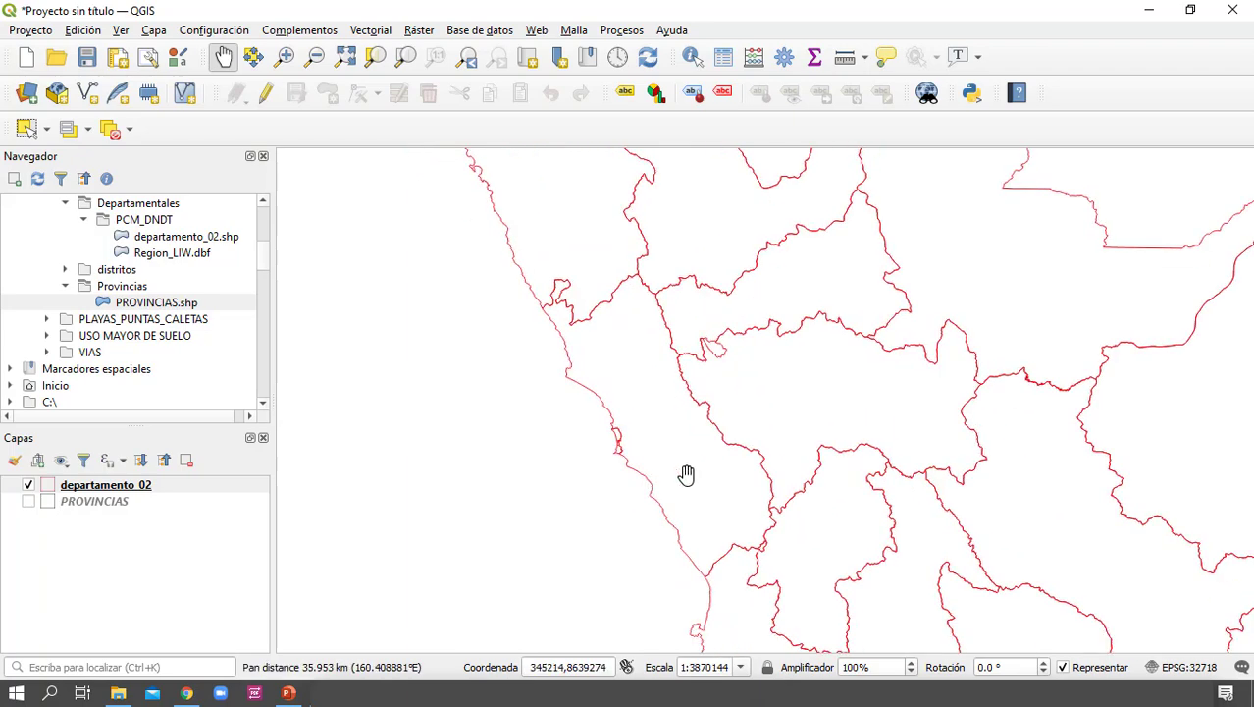
Identify three departments of the departamento_02 layer to view their attributes, ending with HUANUCO
{"action": "left_click", "coordinate": [692, 57]}
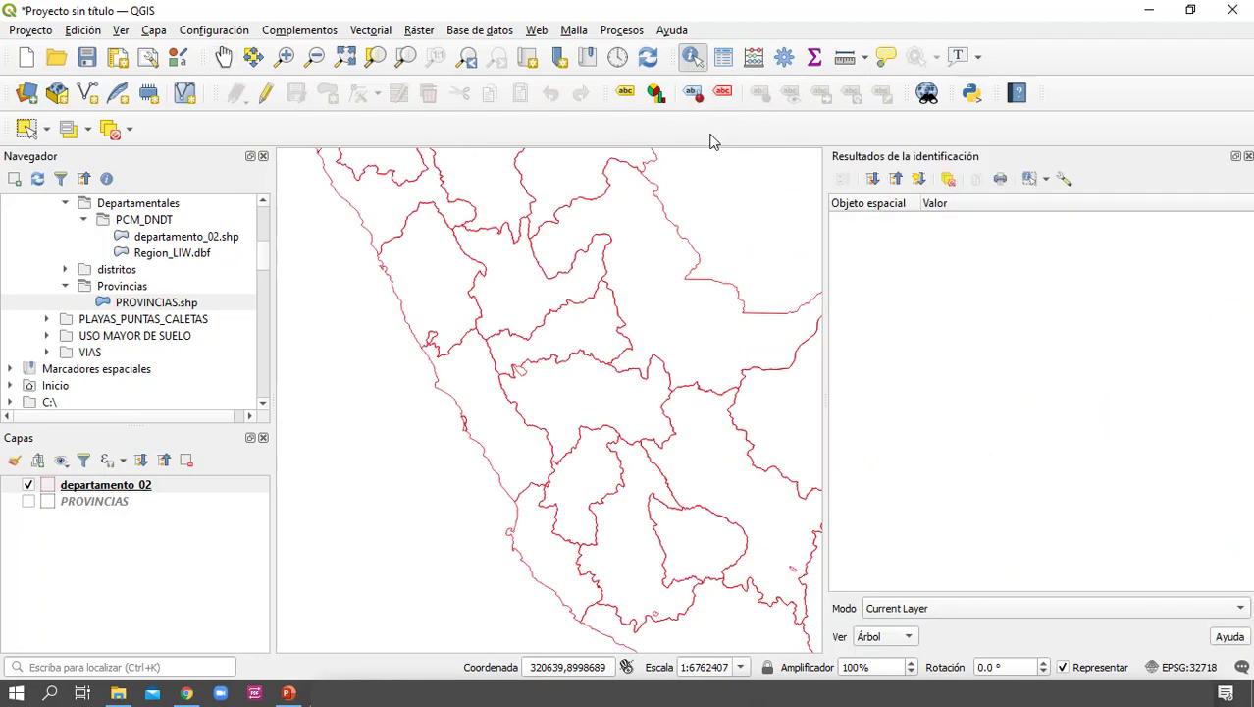
{"action": "left_click", "coordinate": [499, 418]}
{"action": "left_click", "coordinate": [438, 289]}
{"action": "left_click", "coordinate": [526, 287]}
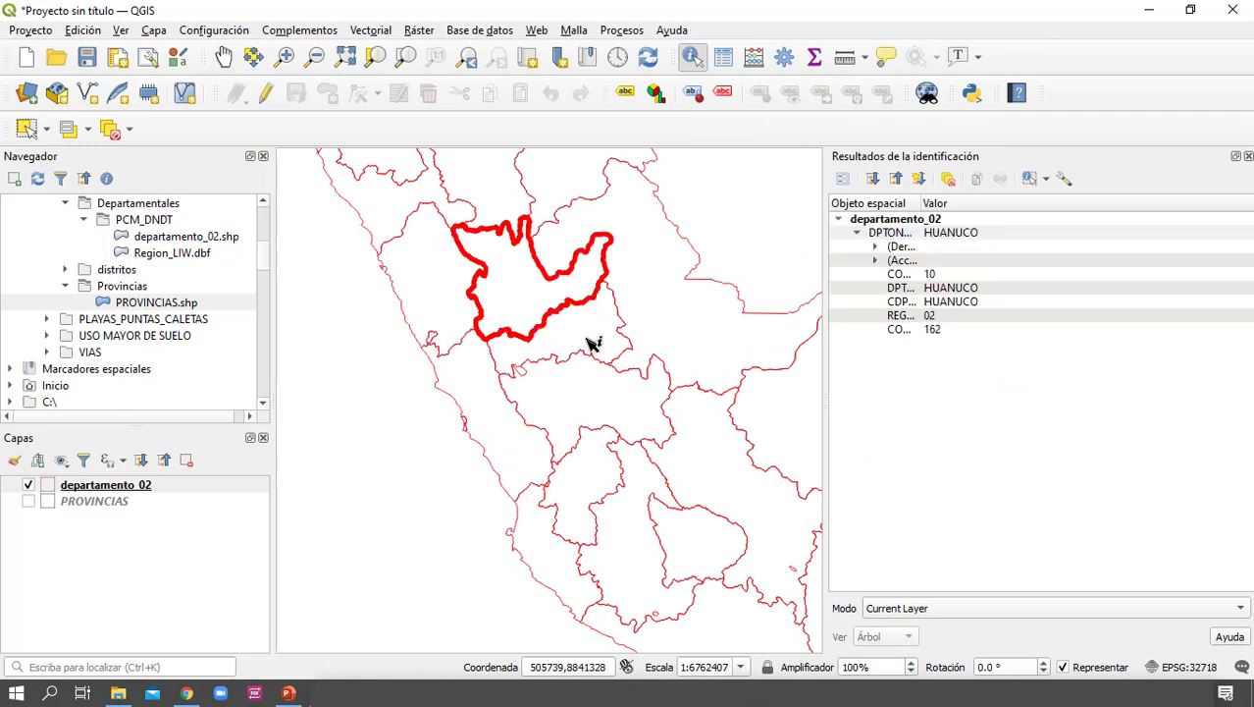
Identify more departments including ANCASH and ending with LIMA, widen the attribute name column to read the fields, and close the results
{"action": "left_click", "coordinate": [589, 361]}
{"action": "left_click", "coordinate": [526, 431]}
{"action": "left_click", "coordinate": [497, 434]}
{"action": "left_click", "coordinate": [454, 306]}
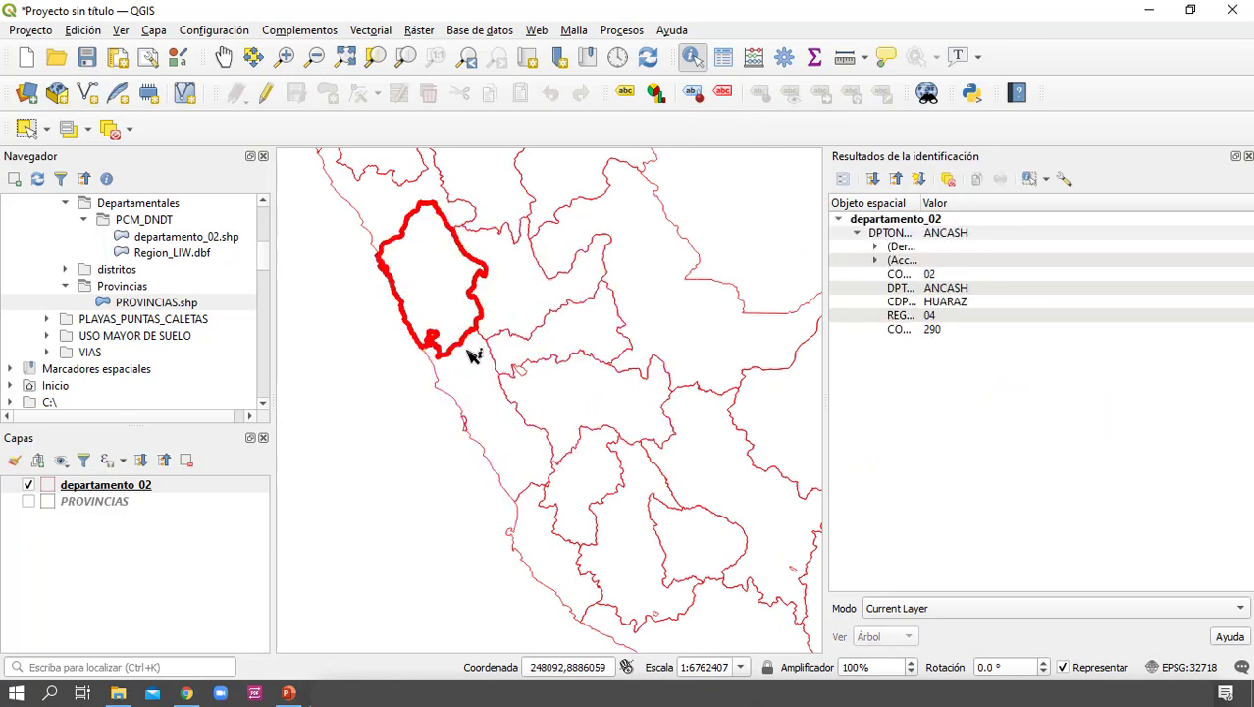
{"action": "left_click", "coordinate": [496, 437]}
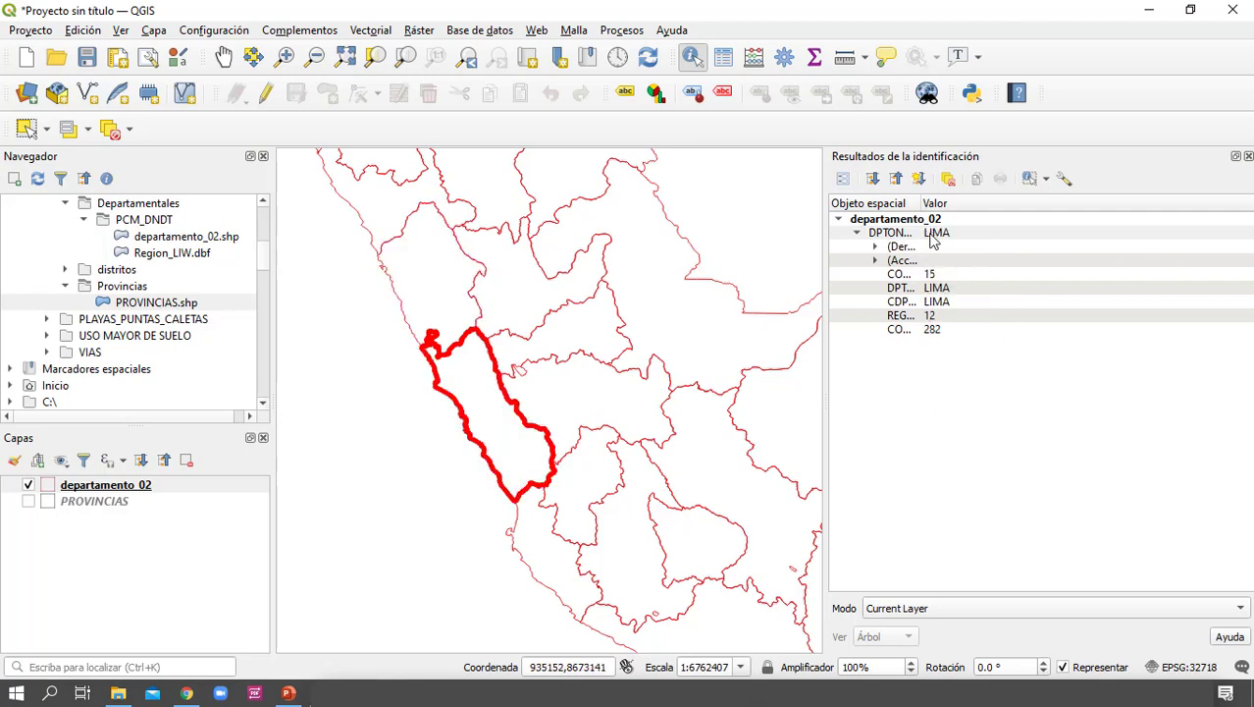
{"action": "left_click_drag", "start_coordinate": [921, 202], "coordinate": [1001, 203]}
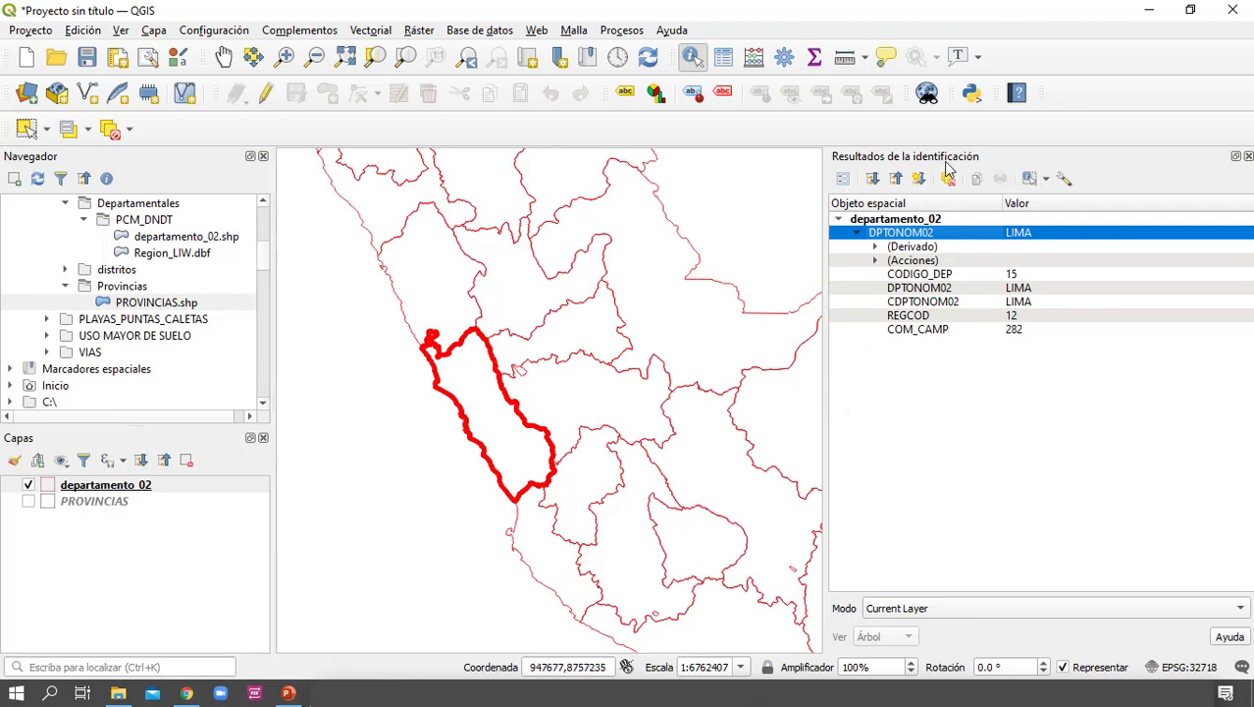
{"action": "left_click", "coordinate": [1249, 157]}
{"action": "left_click", "coordinate": [314, 384]}
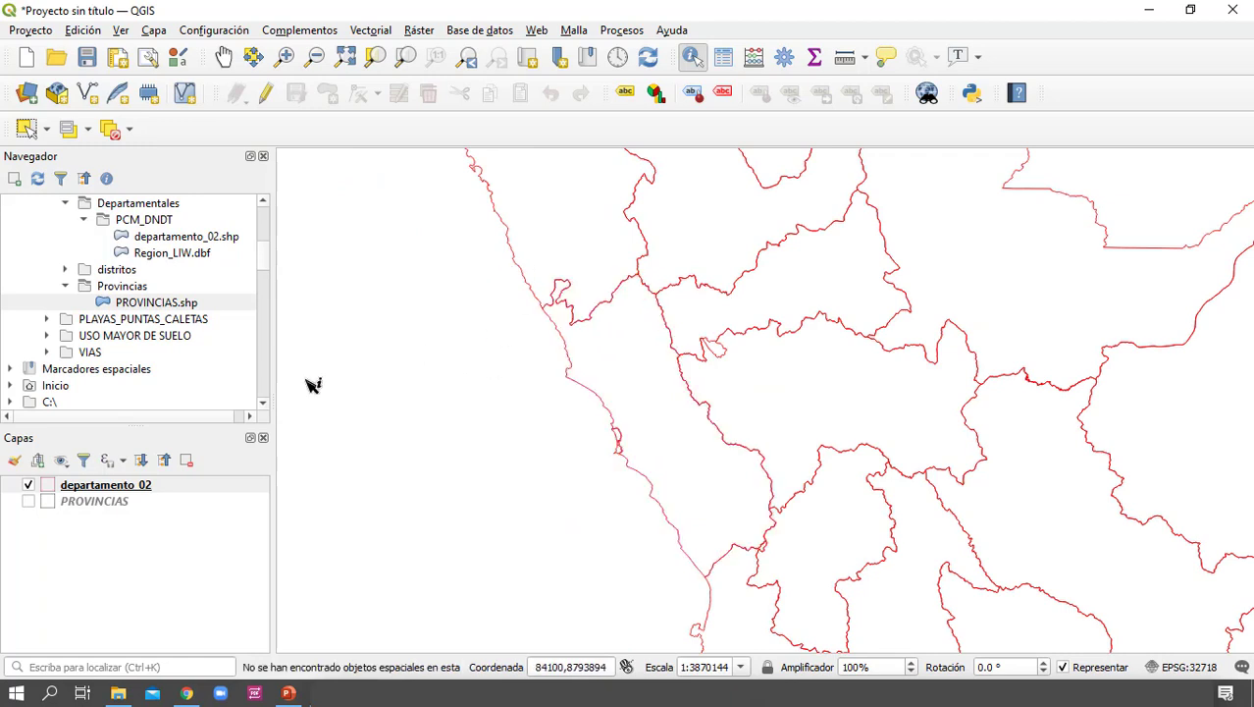
Open the attribute table of the departamento_02 layer and look through all its records
{"action": "left_click", "coordinate": [145, 485]}
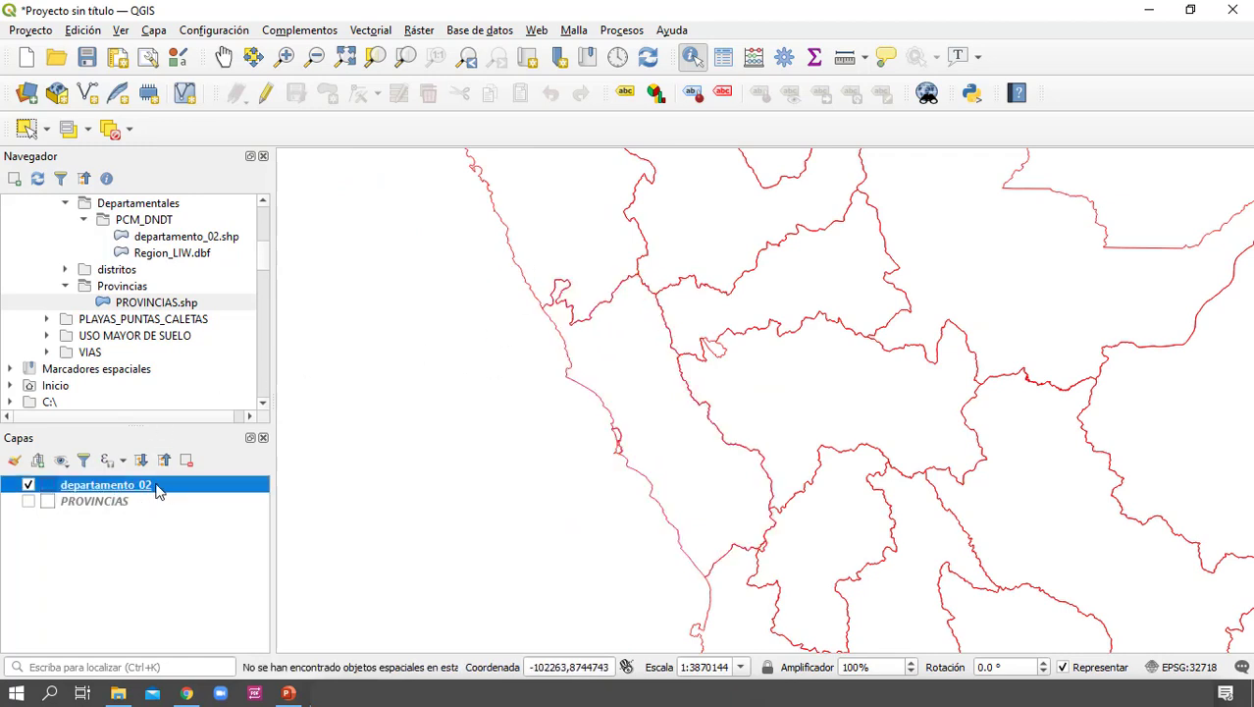
{"action": "left_click", "coordinate": [155, 488]}
{"action": "right_click", "coordinate": [143, 488]}
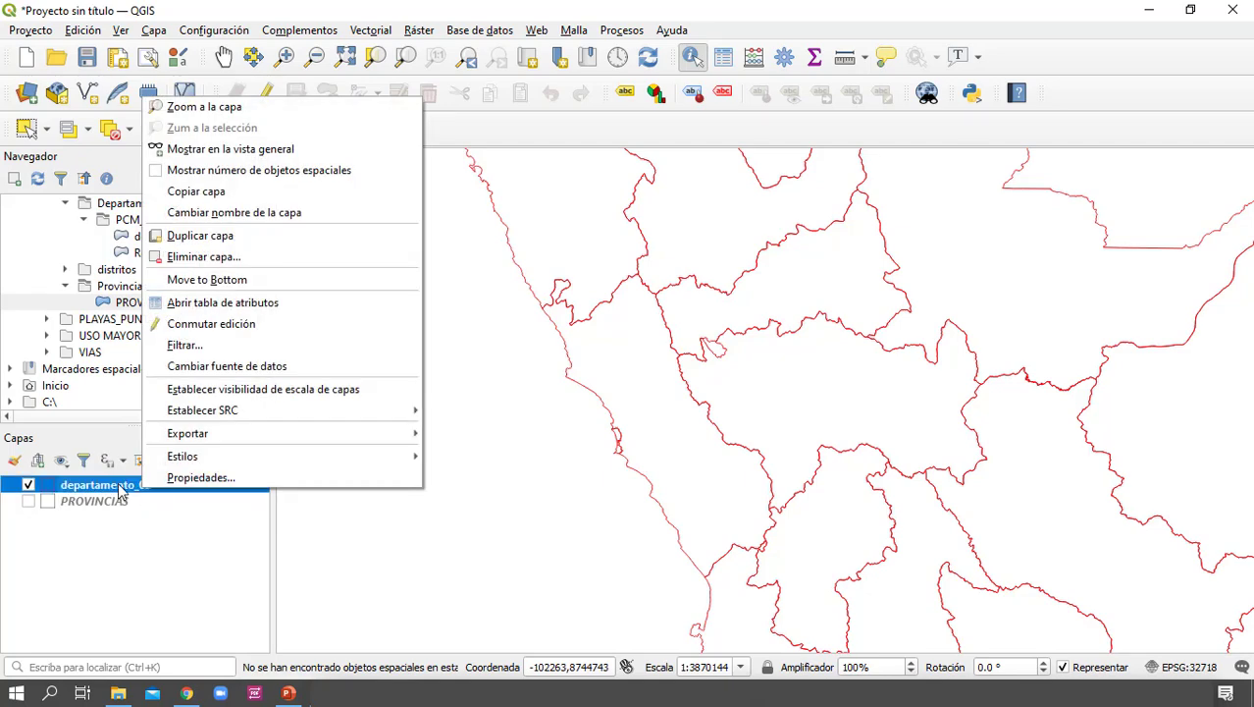
{"action": "left_click", "coordinate": [306, 304]}
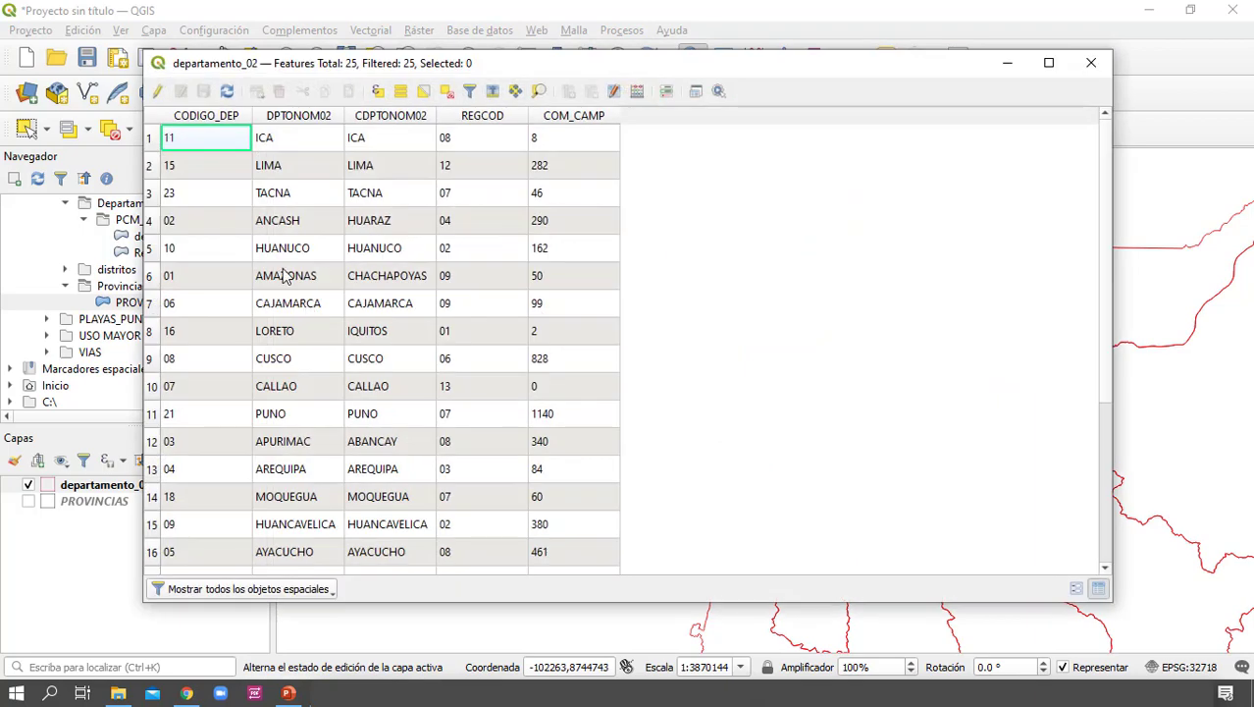
{"action": "left_click_drag", "start_coordinate": [296, 65], "coordinate": [438, 63]}
{"action": "scroll", "coordinate": [552, 327], "scroll_direction": "down", "scroll_amount": 3}
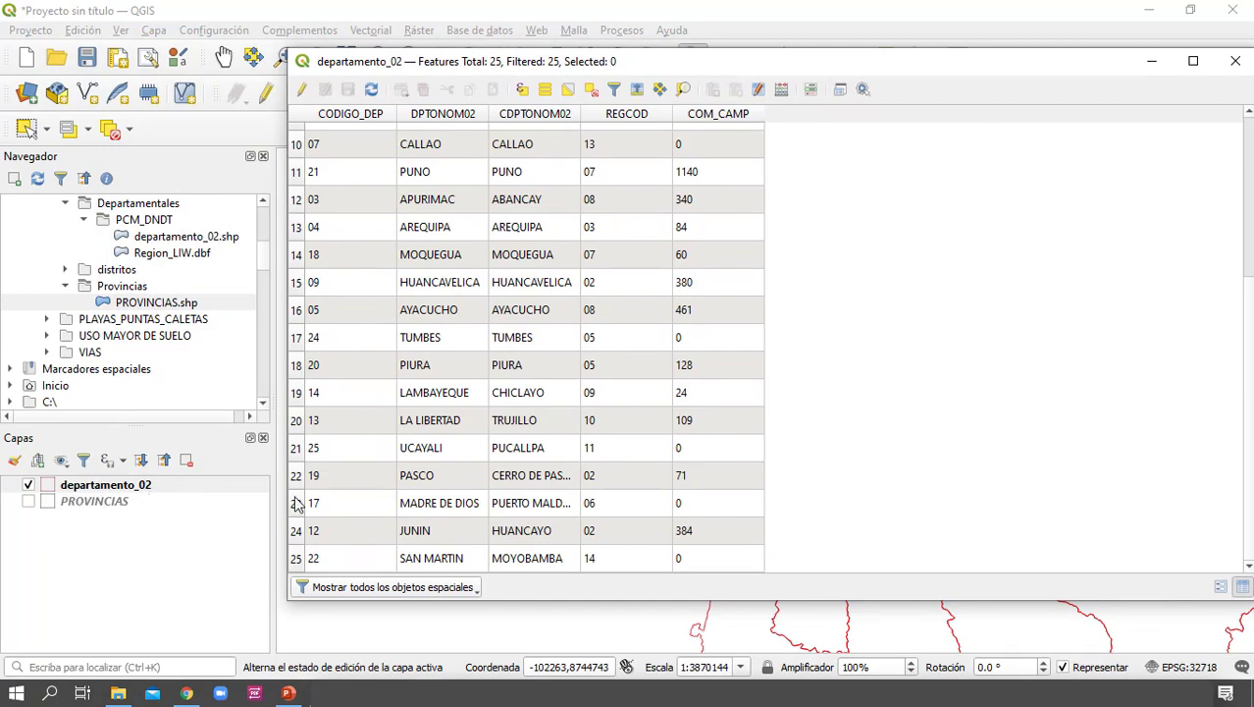
{"action": "scroll", "coordinate": [520, 412], "scroll_direction": "up", "scroll_amount": 3}
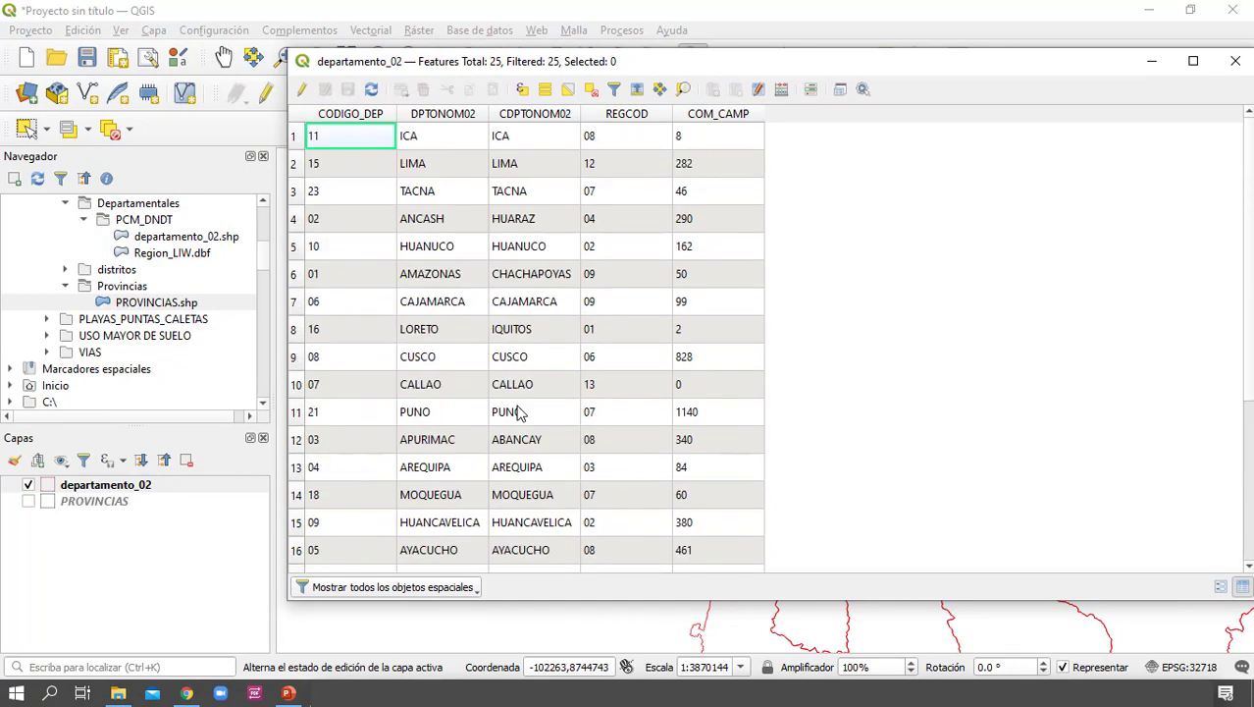
Select the ICA, LIMA, TACNA and ANCASH records one by one in the attribute table to locate each department on the map
{"action": "left_click", "coordinate": [294, 137]}
{"action": "left_click_drag", "start_coordinate": [670, 70], "coordinate": [1212, 111]}
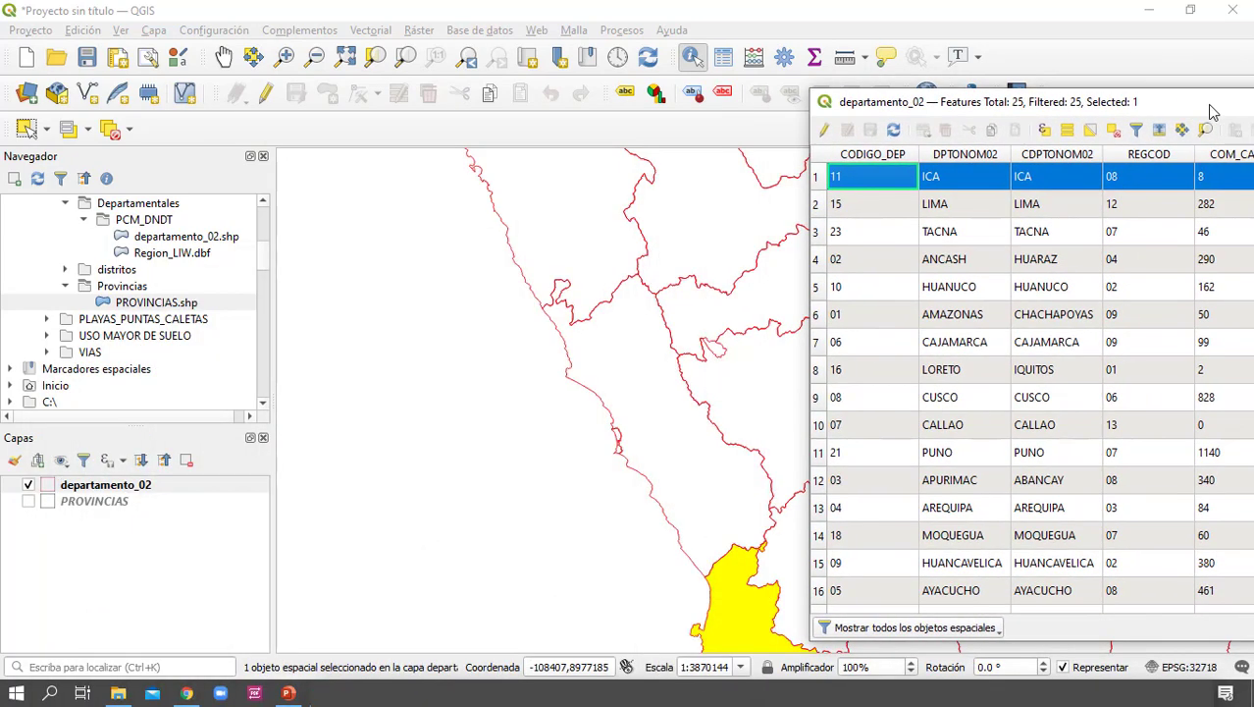
{"action": "left_click", "coordinate": [818, 204]}
{"action": "left_click", "coordinate": [818, 231]}
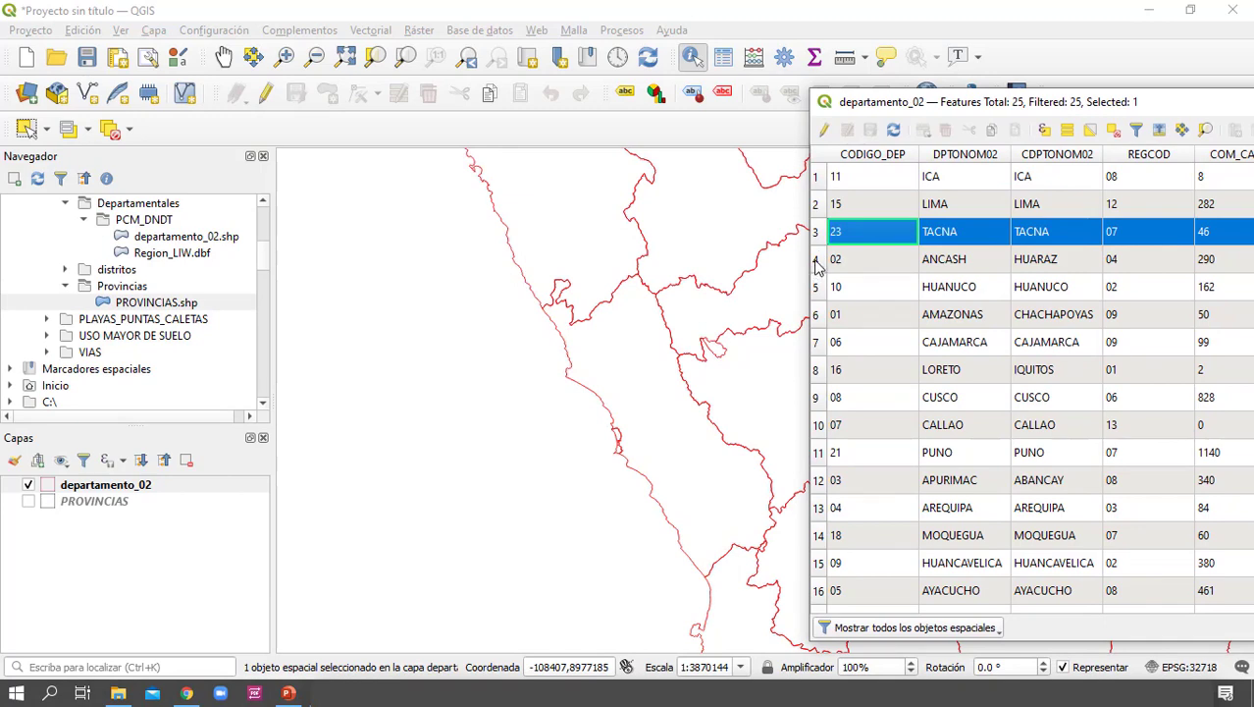
{"action": "left_click", "coordinate": [815, 259]}
{"action": "scroll", "coordinate": [551, 361], "scroll_direction": "down", "scroll_amount": 3}
{"action": "scroll", "coordinate": [547, 365], "scroll_direction": "up", "scroll_amount": 1}
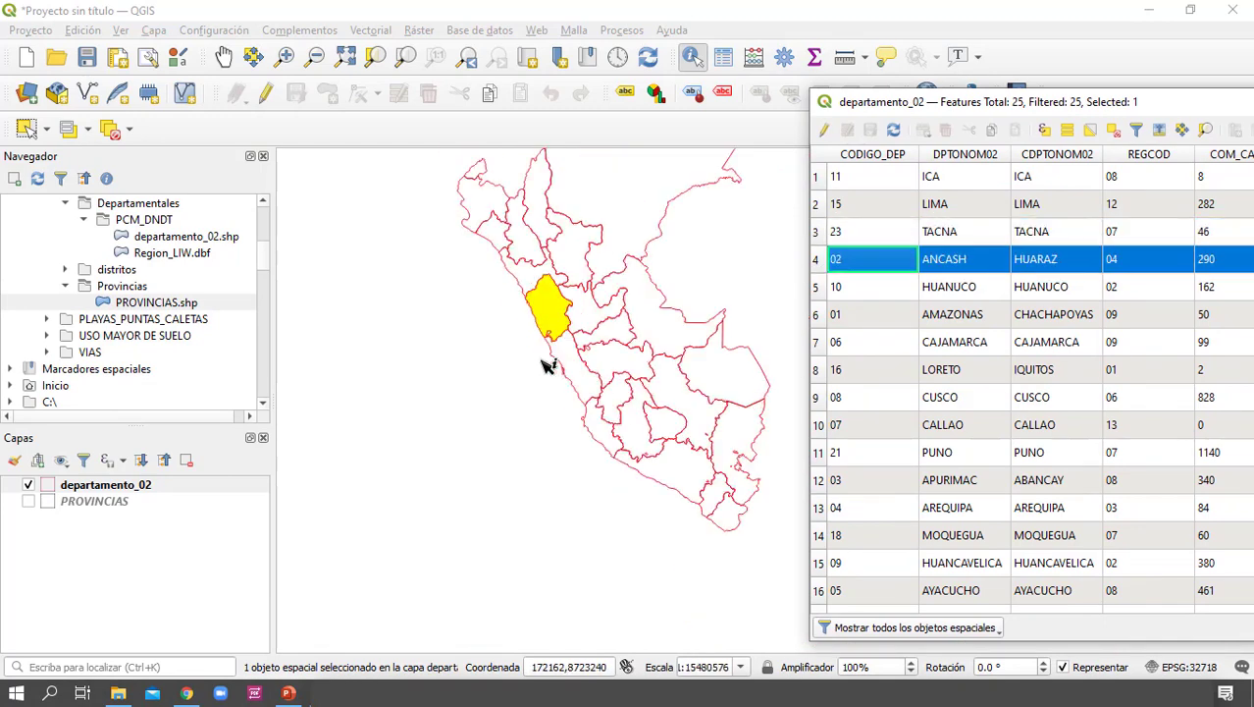
{"action": "left_click_drag", "start_coordinate": [584, 364], "coordinate": [481, 412]}
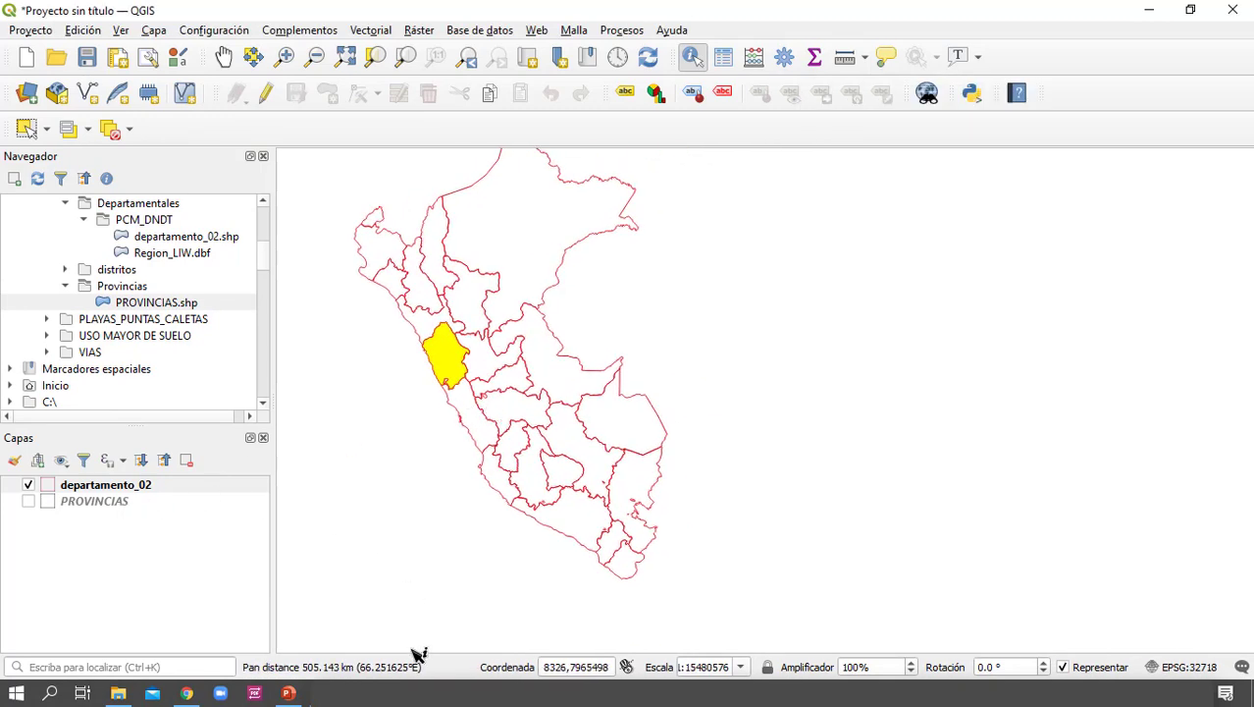
Select each record from HUANUCO through AYACUCHO in turn, ending with ICA, to locate the departments on the map
{"action": "left_click", "coordinate": [816, 288]}
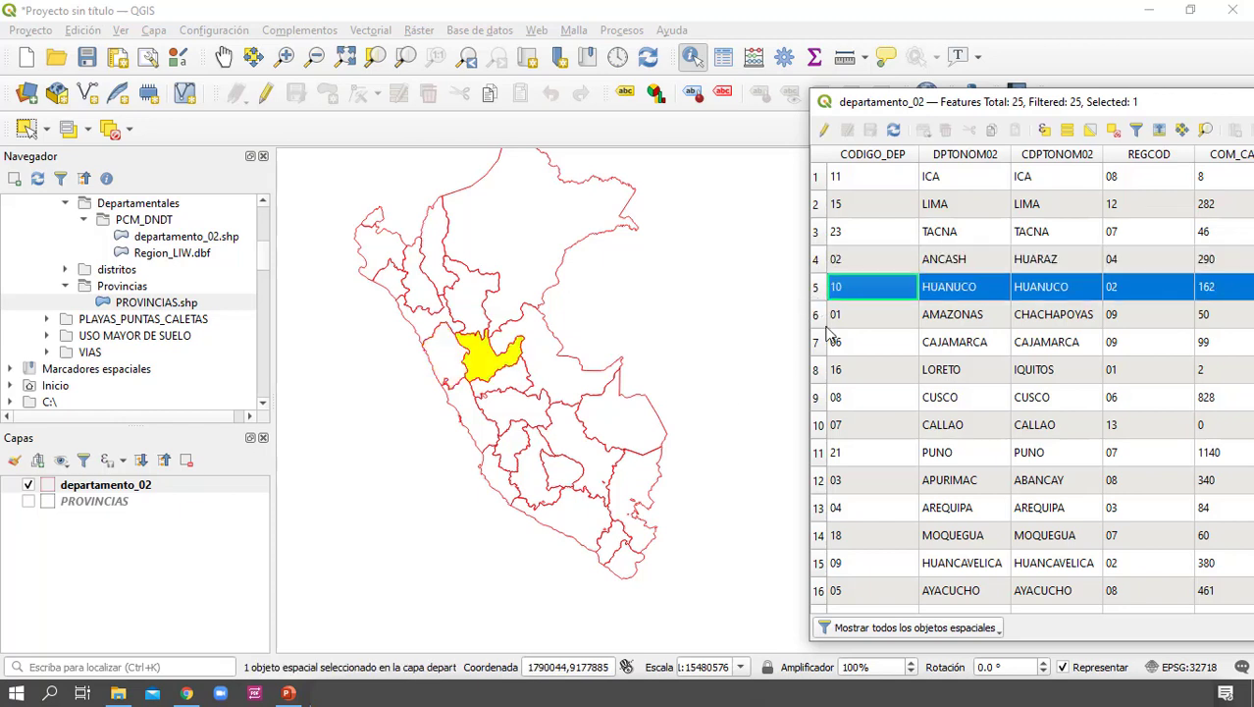
{"action": "left_click", "coordinate": [815, 314]}
{"action": "left_click", "coordinate": [815, 342]}
{"action": "left_click", "coordinate": [815, 369]}
{"action": "left_click", "coordinate": [815, 397]}
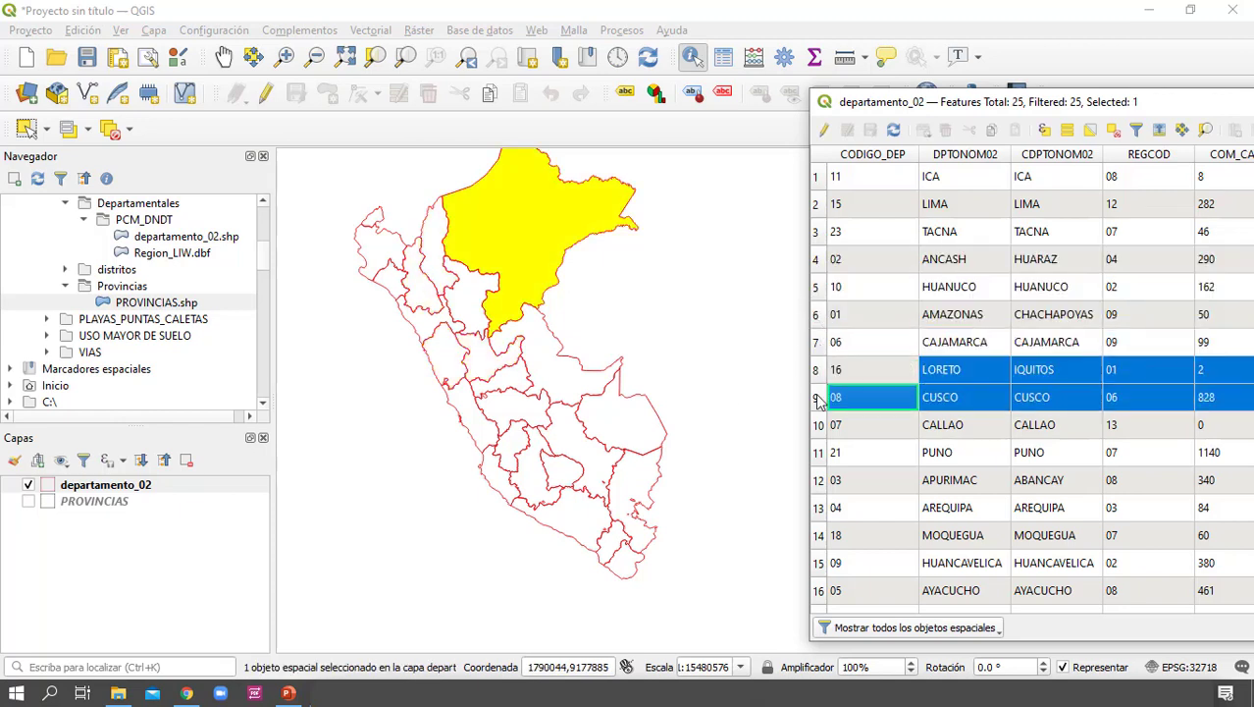
{"action": "left_click", "coordinate": [816, 424]}
{"action": "left_click", "coordinate": [815, 452]}
{"action": "left_click", "coordinate": [818, 479]}
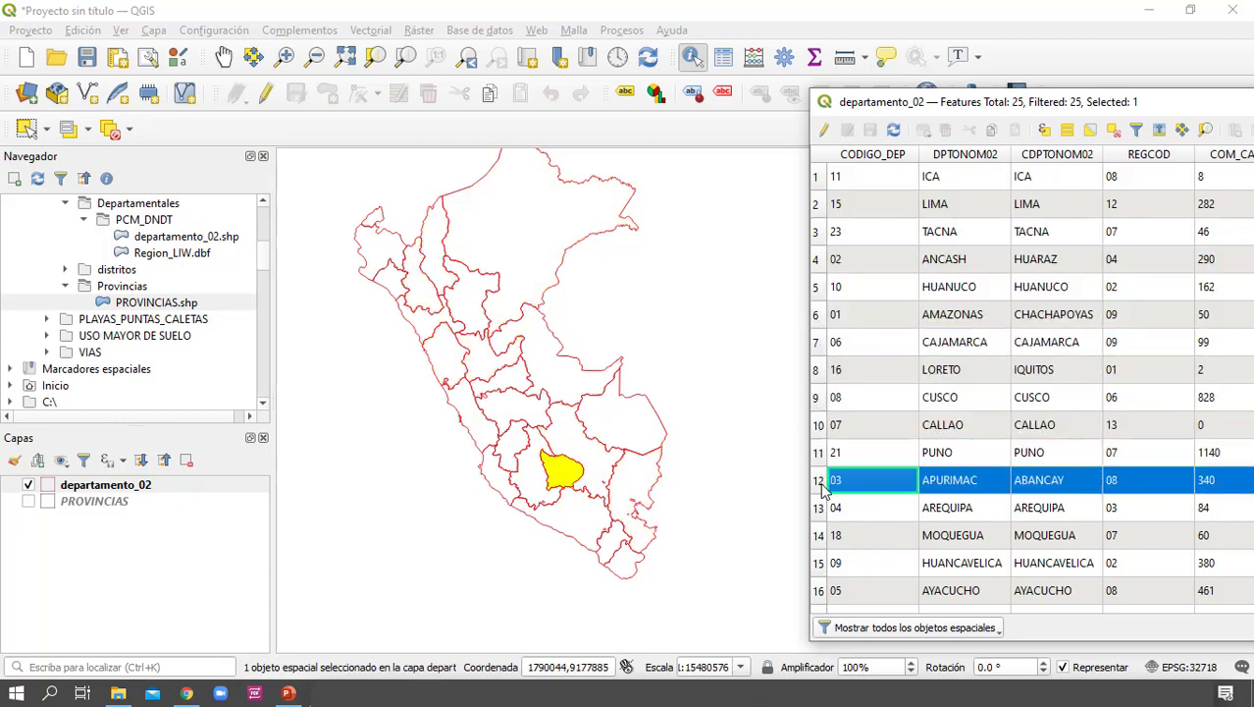
{"action": "left_click", "coordinate": [817, 507]}
{"action": "left_click", "coordinate": [816, 534]}
{"action": "left_click", "coordinate": [816, 562]}
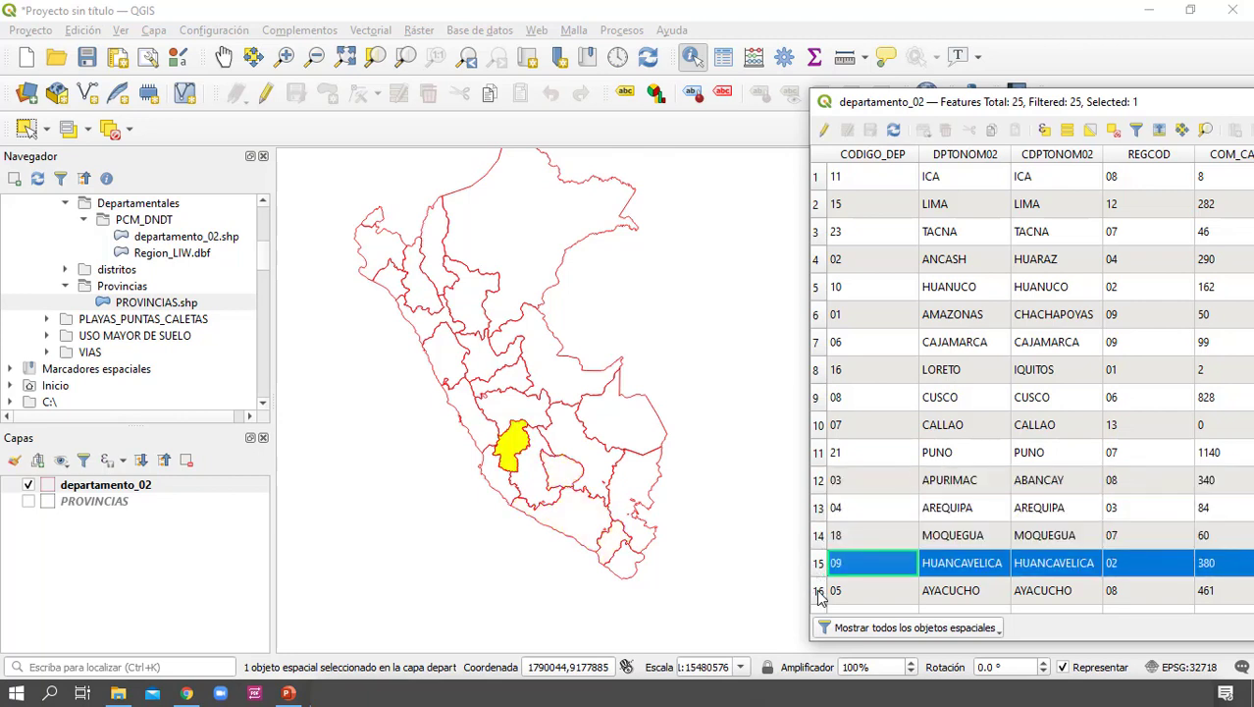
{"action": "left_click", "coordinate": [816, 590]}
{"action": "left_click", "coordinate": [816, 177]}
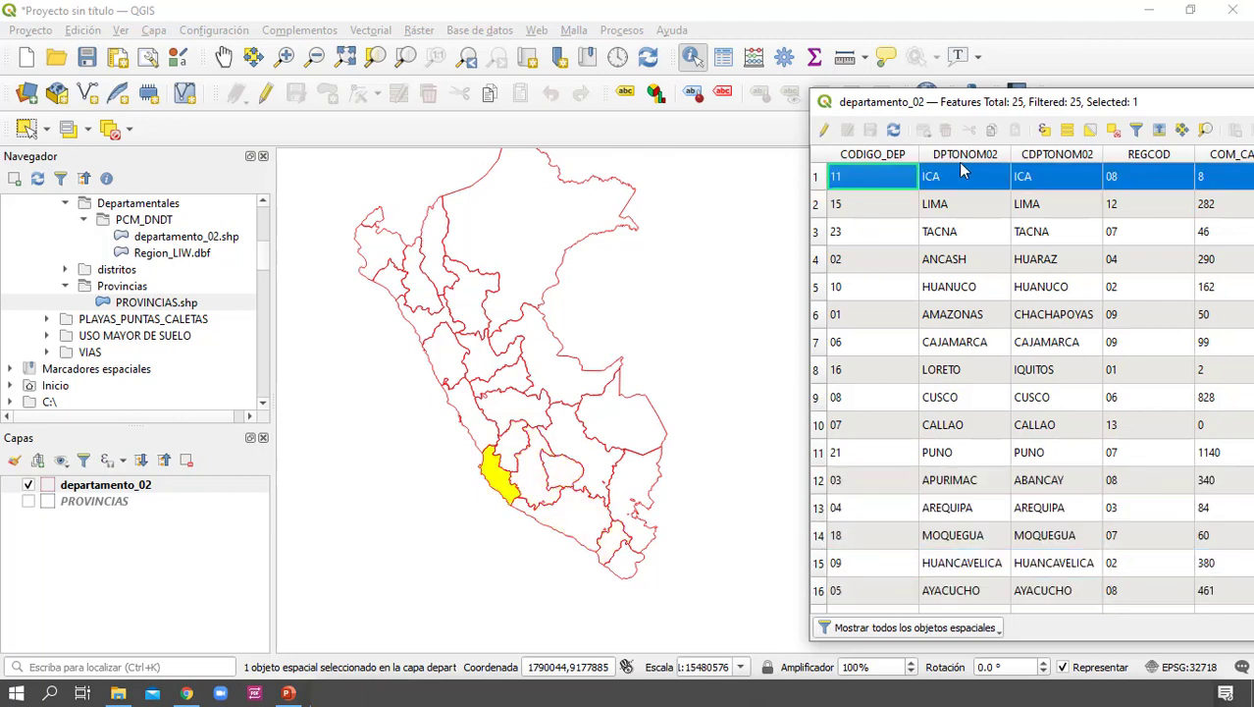
Sort the departamento_02 attribute table by DPTONOM02 in descending order
{"action": "left_click", "coordinate": [971, 157]}
{"action": "left_click", "coordinate": [976, 157]}
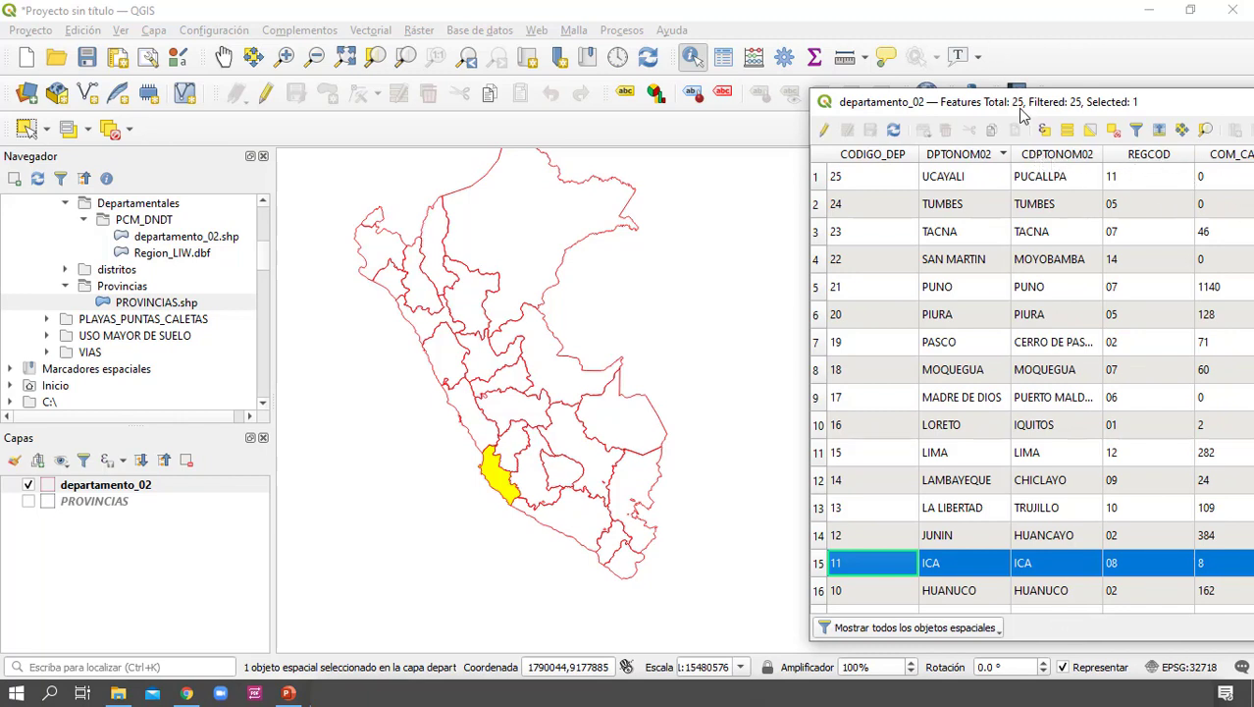
{"action": "left_click_drag", "start_coordinate": [1028, 101], "coordinate": [1021, 103]}
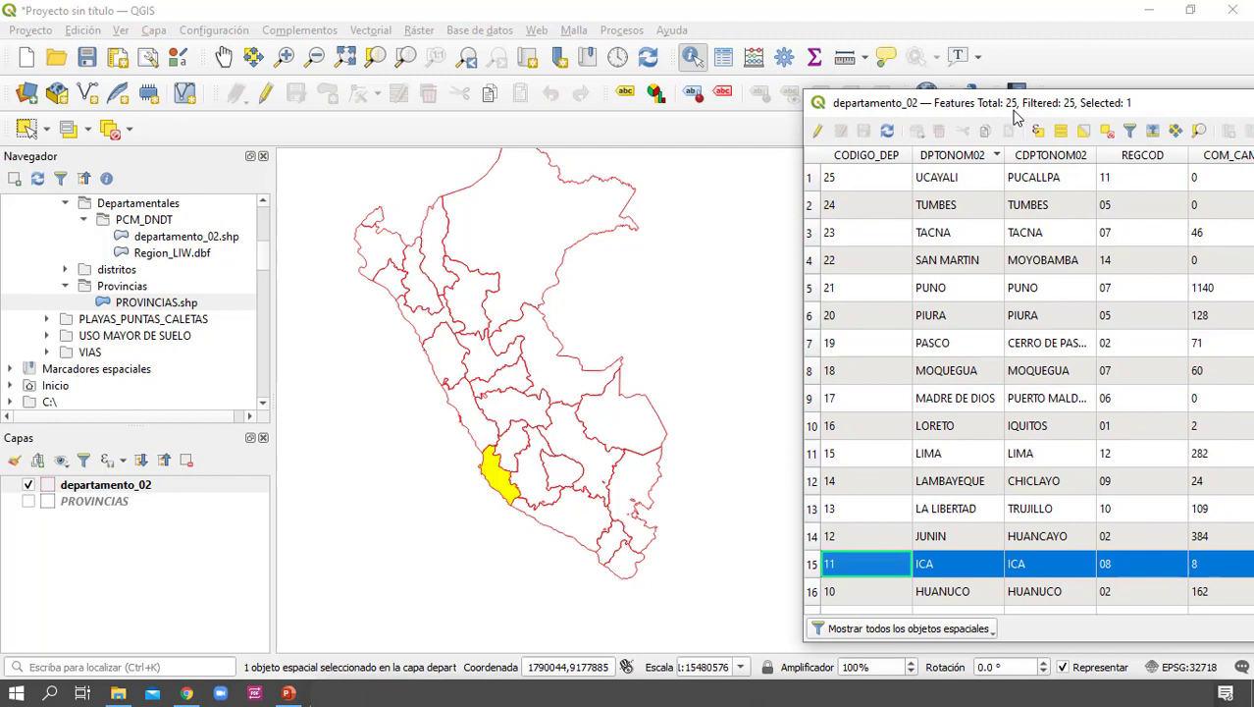
Select the MOQUEGUA, PASCO, PIURA and PUNO records one by one, leaving PUNO selected, and close the attribute table
{"action": "left_click", "coordinate": [808, 370]}
{"action": "left_click", "coordinate": [808, 343]}
{"action": "left_click", "coordinate": [809, 315]}
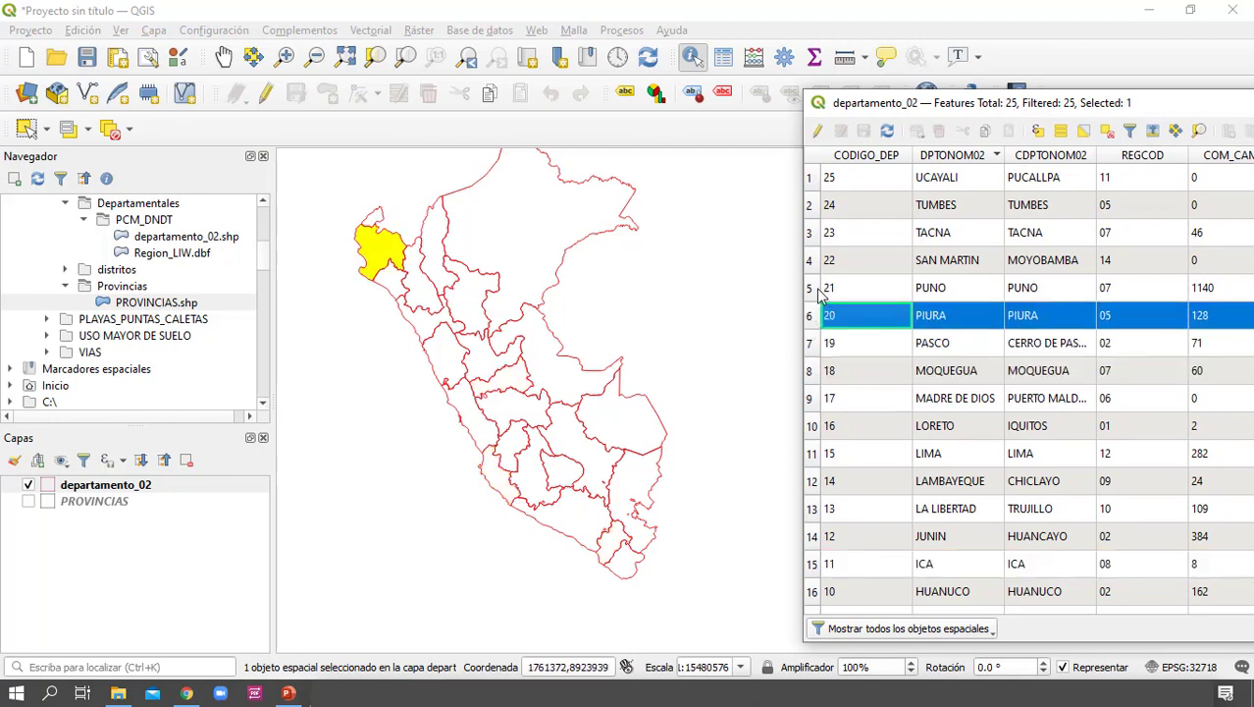
{"action": "left_click", "coordinate": [811, 288]}
{"action": "left_click_drag", "start_coordinate": [1052, 106], "coordinate": [911, 88]}
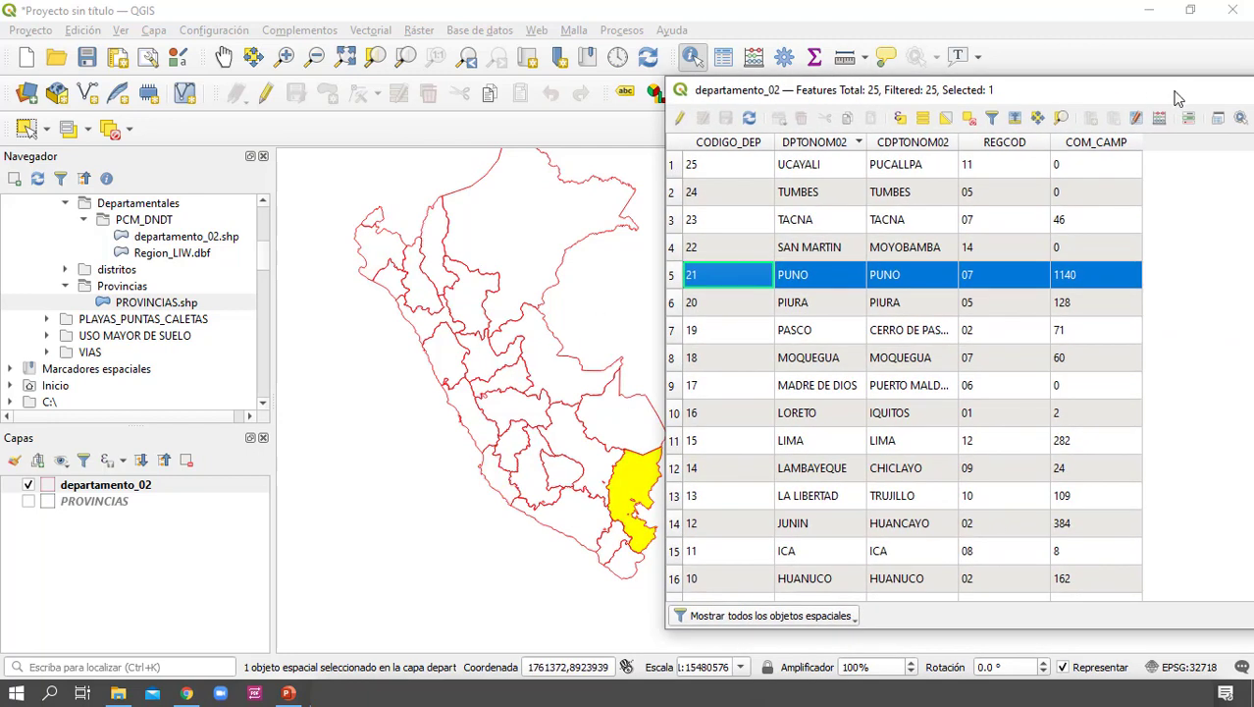
{"action": "left_click_drag", "start_coordinate": [1174, 91], "coordinate": [950, 99]}
{"action": "left_click", "coordinate": [1177, 96]}
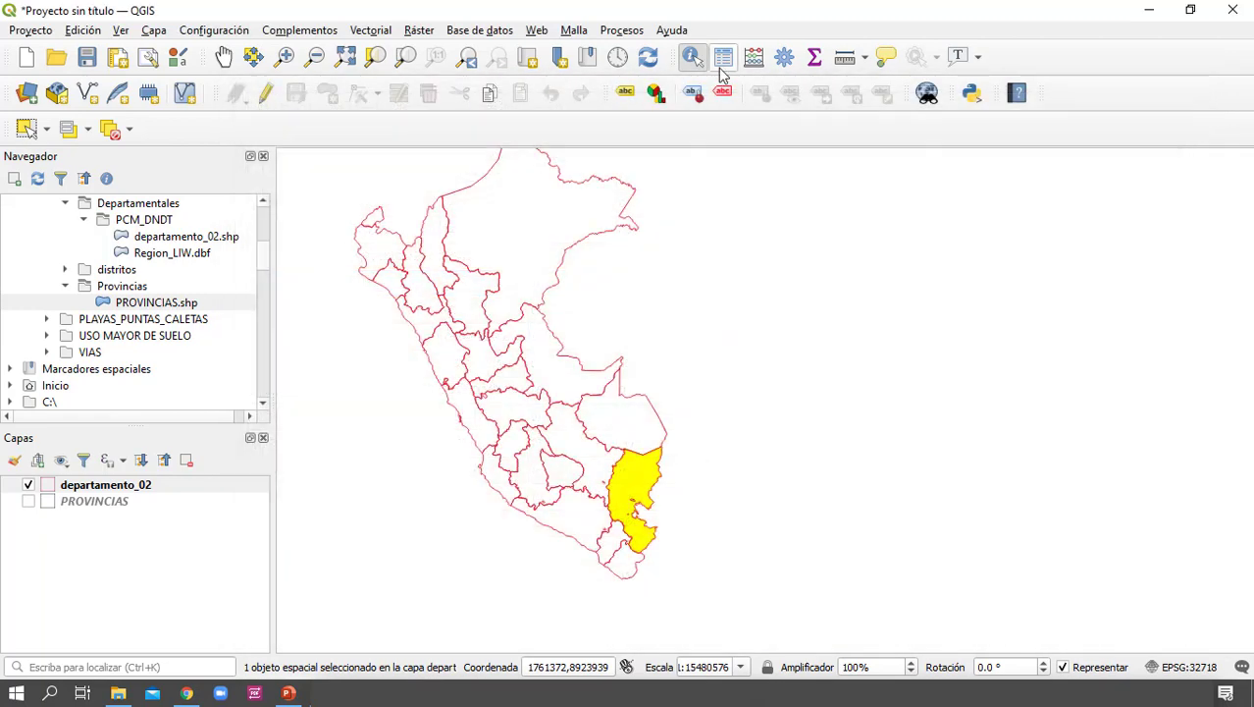
Identify several departments on the map, including UCAYALI and ending with LORETO, to view their attributes
{"action": "left_click", "coordinate": [692, 57]}
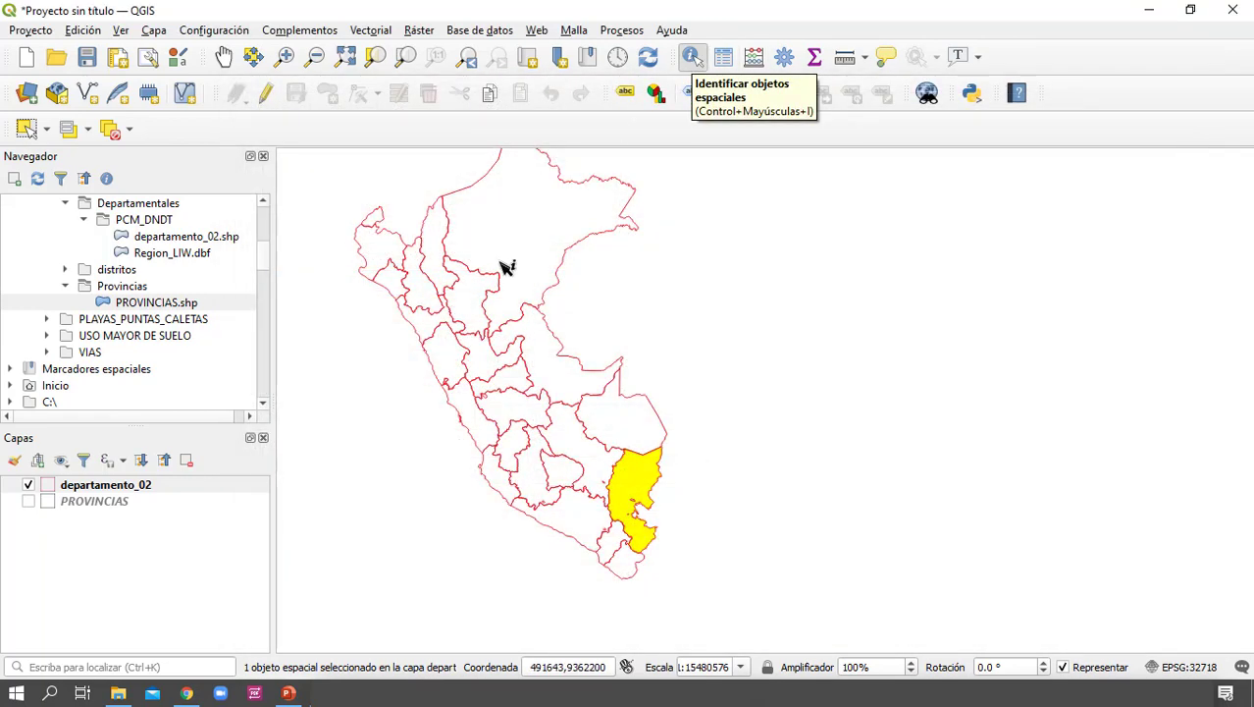
{"action": "left_click", "coordinate": [504, 266]}
{"action": "left_click", "coordinate": [429, 391]}
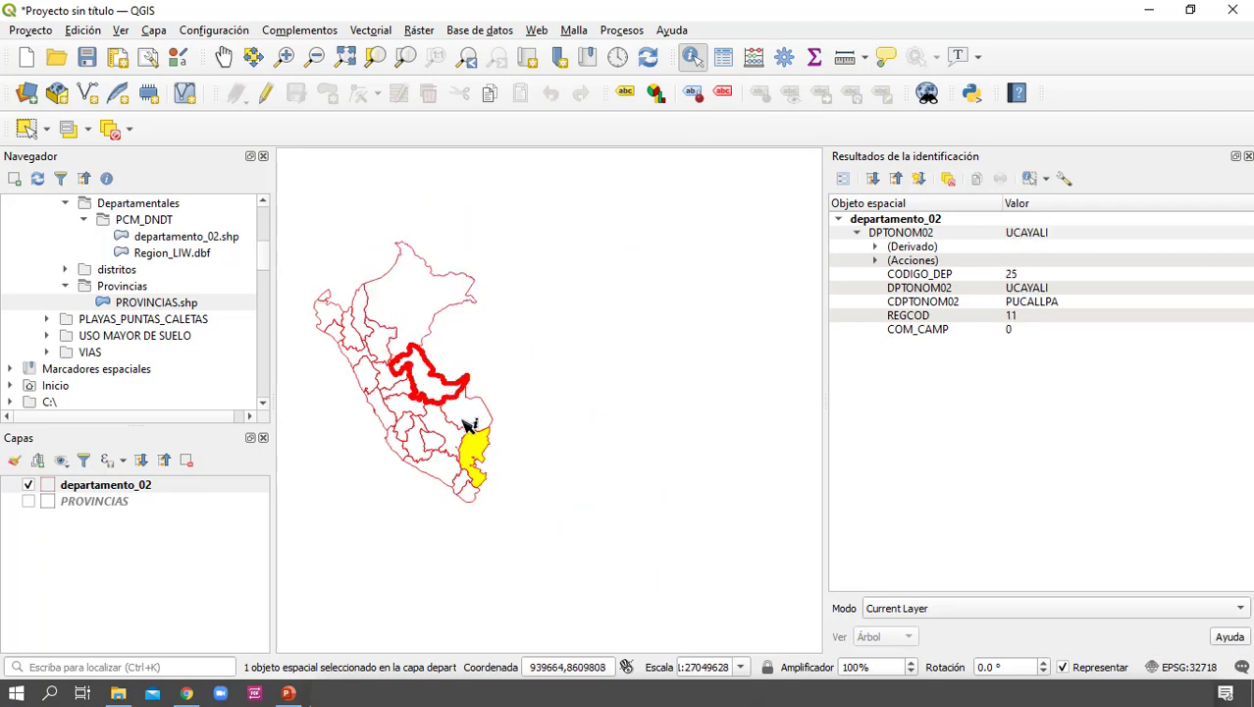
{"action": "left_click", "coordinate": [463, 418]}
{"action": "left_click", "coordinate": [409, 301]}
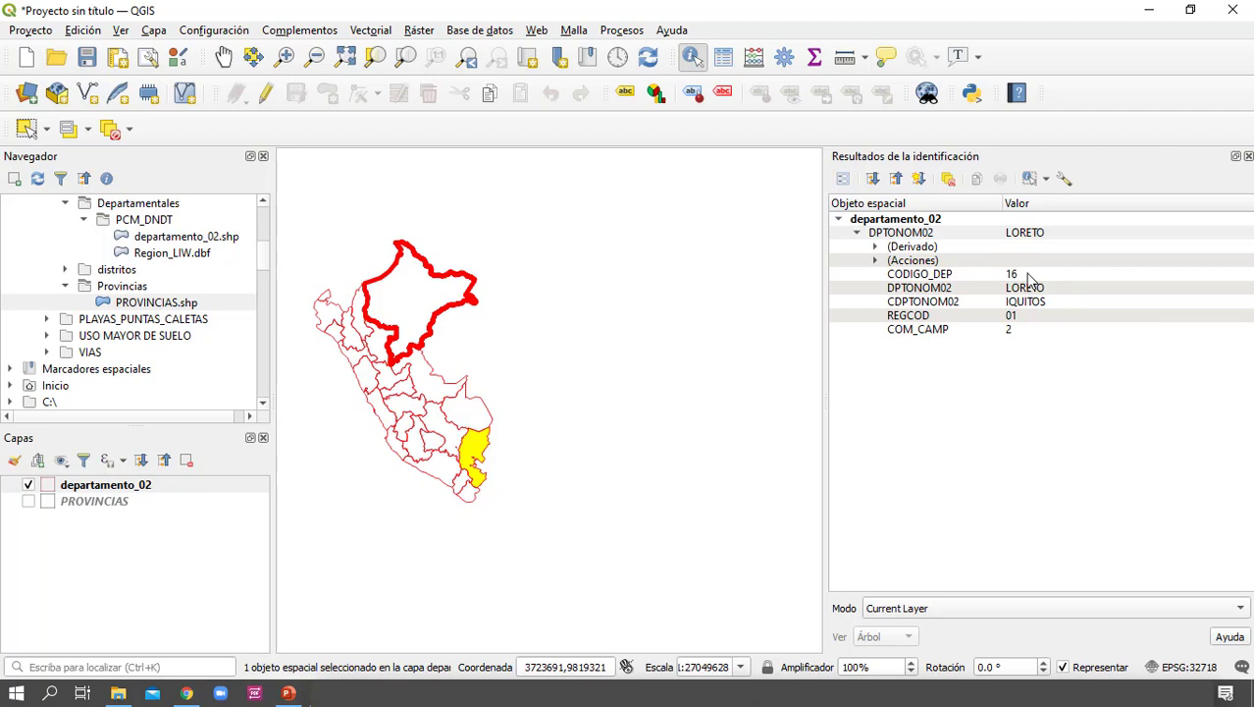
Reopen the departamento_02 attribute table to review its records and close it
{"action": "left_click", "coordinate": [140, 490]}
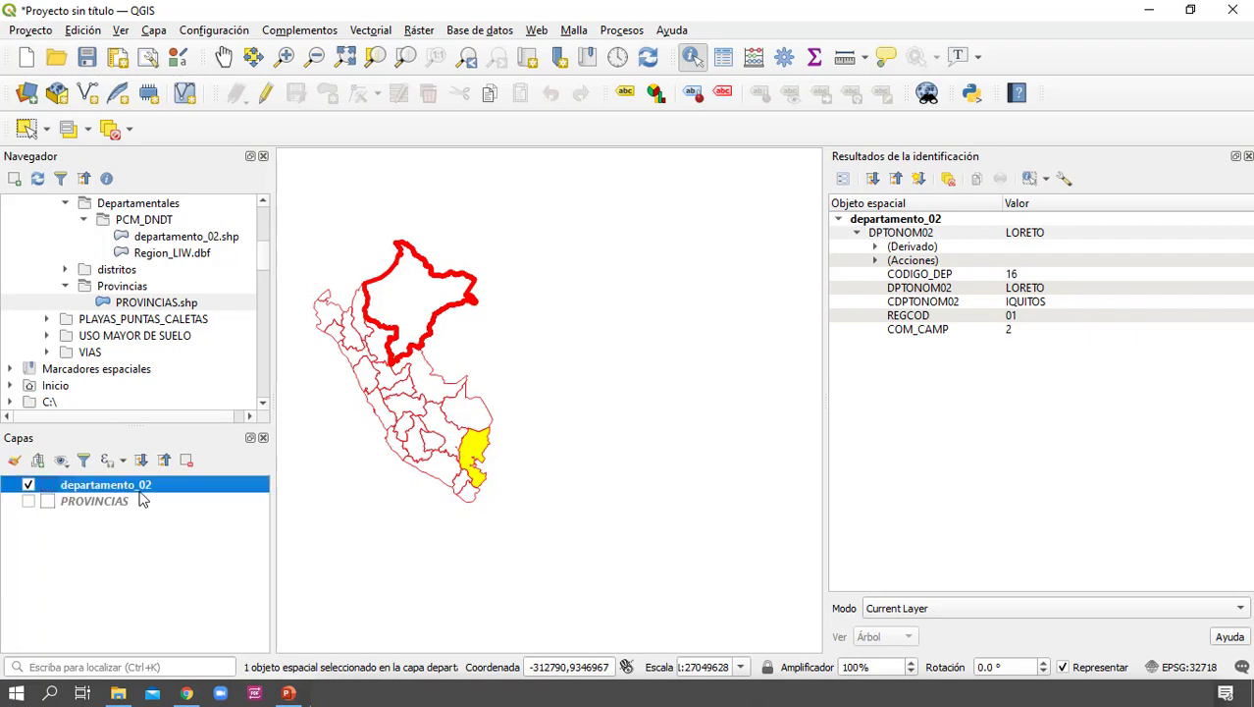
{"action": "left_click", "coordinate": [724, 56]}
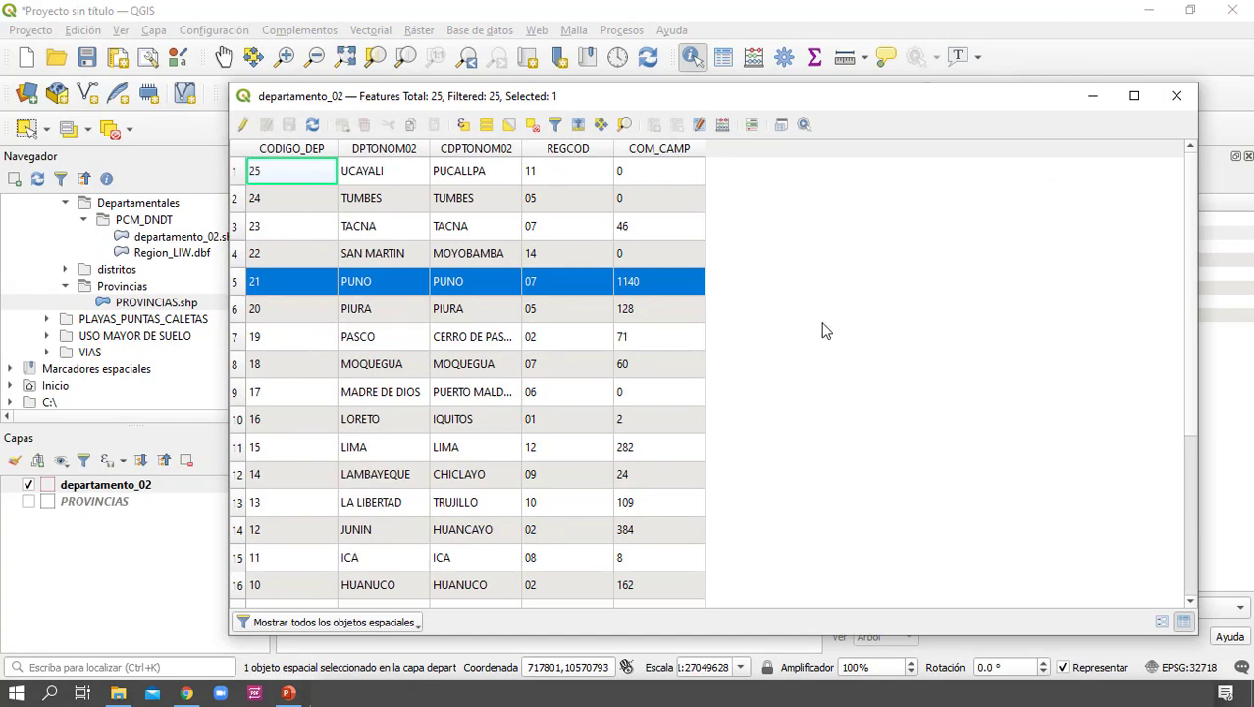
{"action": "left_click", "coordinate": [1176, 97]}
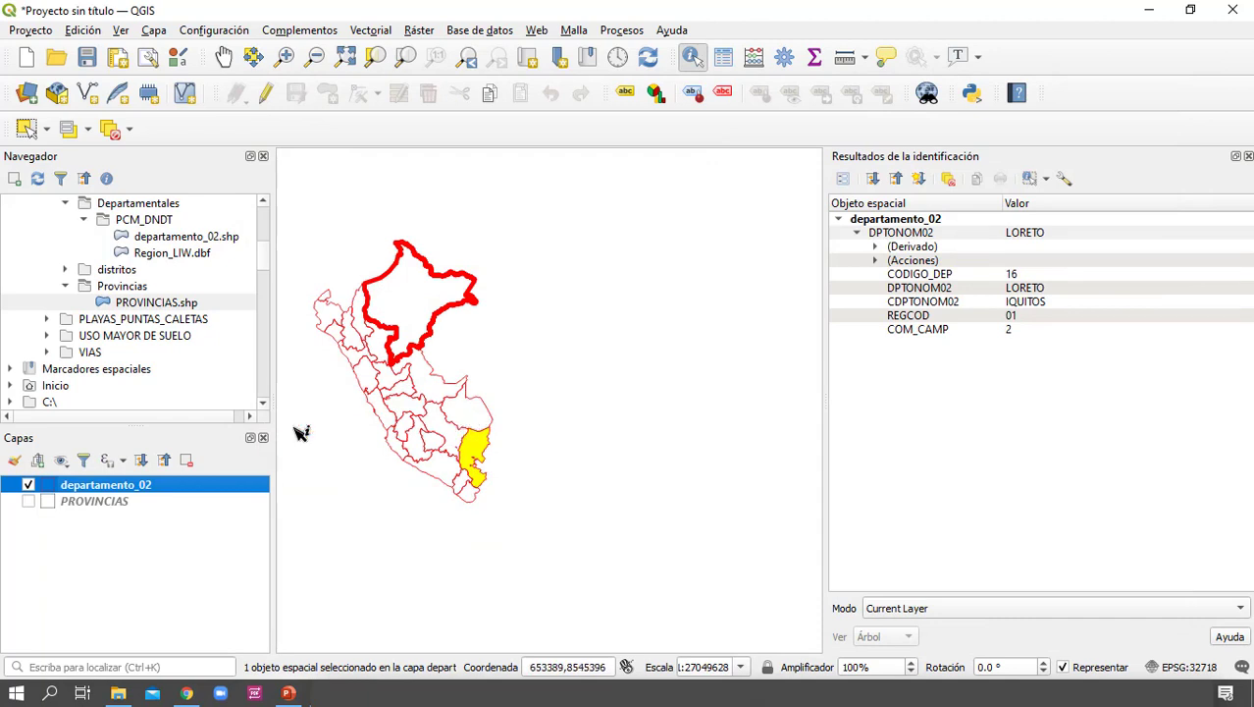
Close the identification results, show the PROVINCIAS layer and hide departamento_02
{"action": "left_click", "coordinate": [28, 485]}
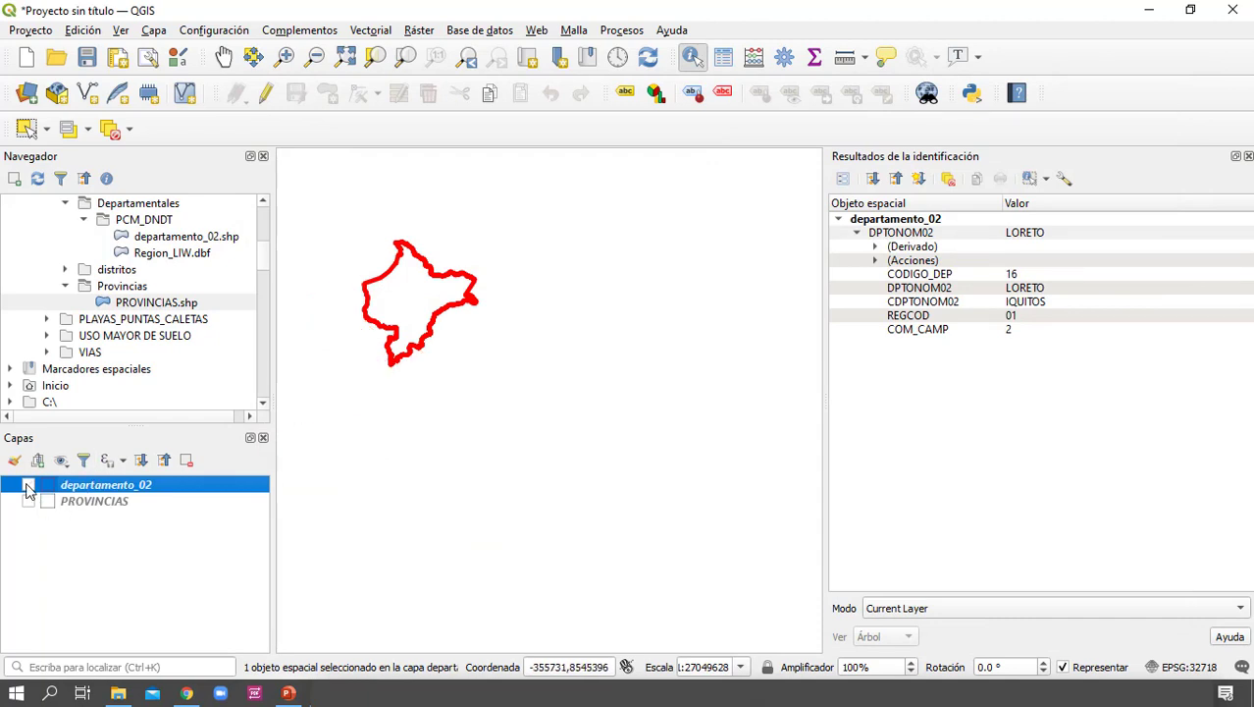
{"action": "left_click", "coordinate": [29, 485]}
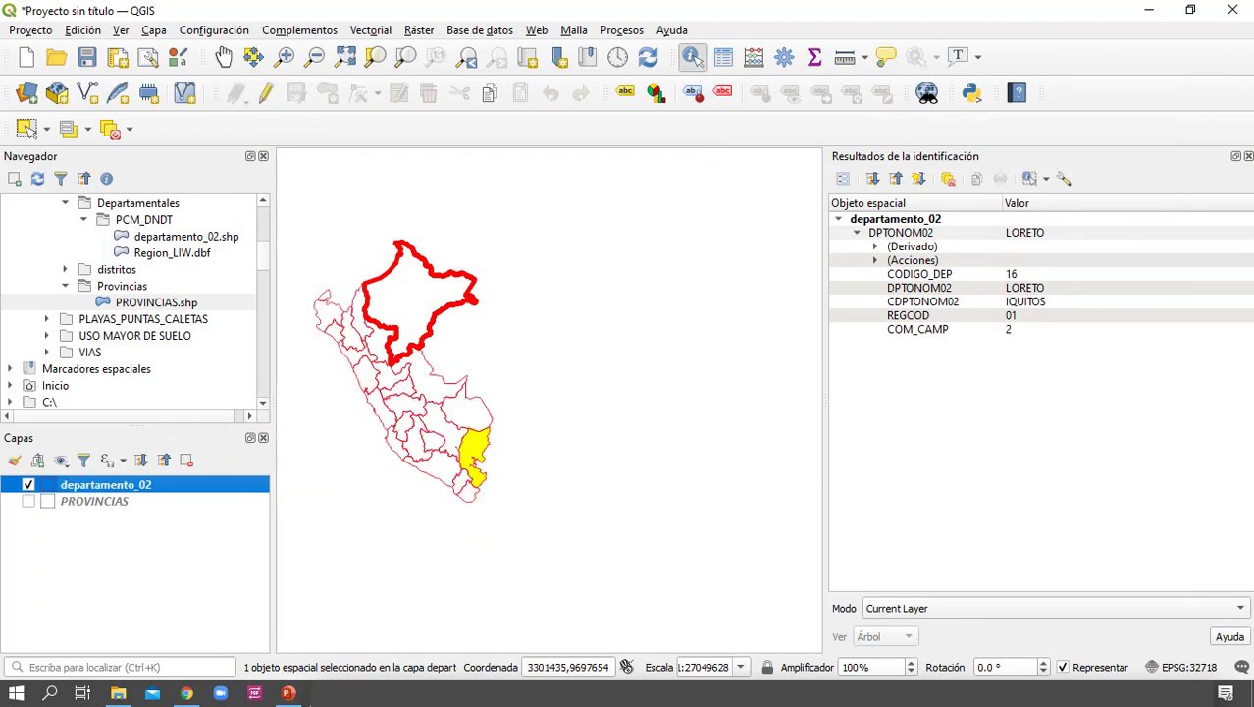
{"action": "left_click", "coordinate": [1248, 156]}
{"action": "left_click_drag", "start_coordinate": [574, 269], "coordinate": [811, 355]}
{"action": "left_click", "coordinate": [29, 501]}
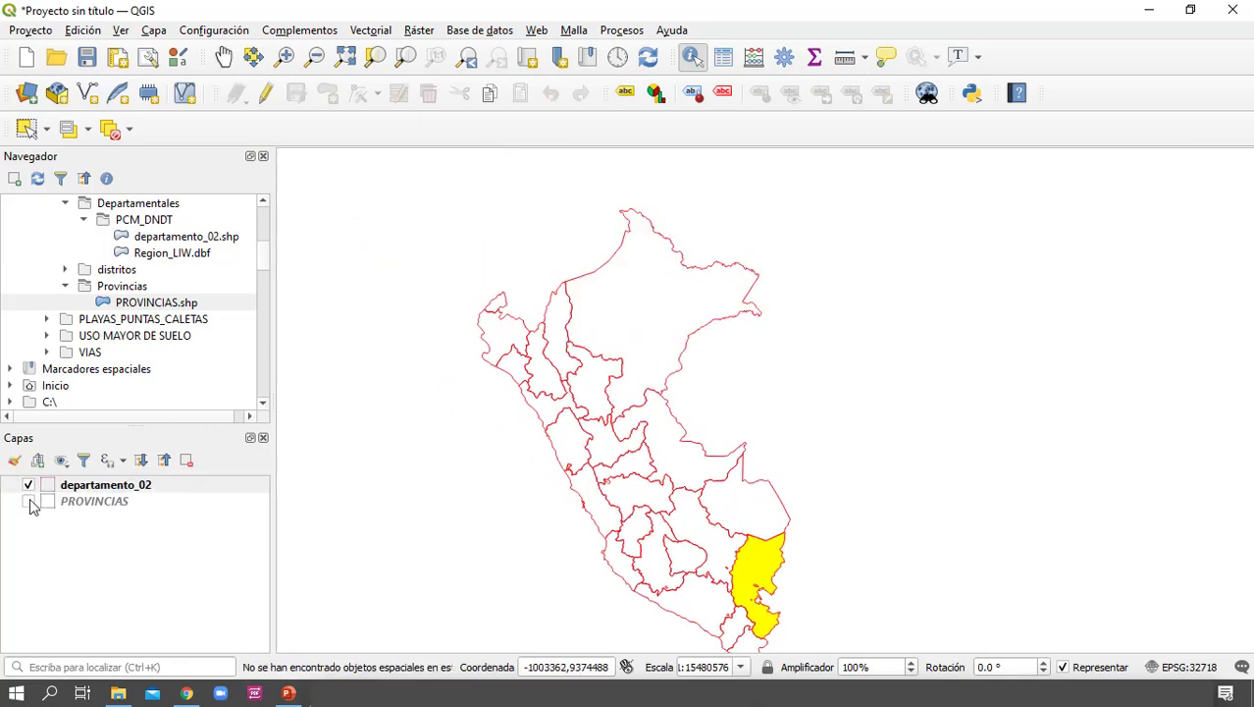
{"action": "left_click", "coordinate": [30, 485]}
Examine the province boundaries from the central coast up to the northern coast of the map
{"action": "left_click_drag", "start_coordinate": [603, 481], "coordinate": [660, 425]}
{"action": "scroll", "coordinate": [643, 436], "scroll_direction": "up", "scroll_amount": 1}
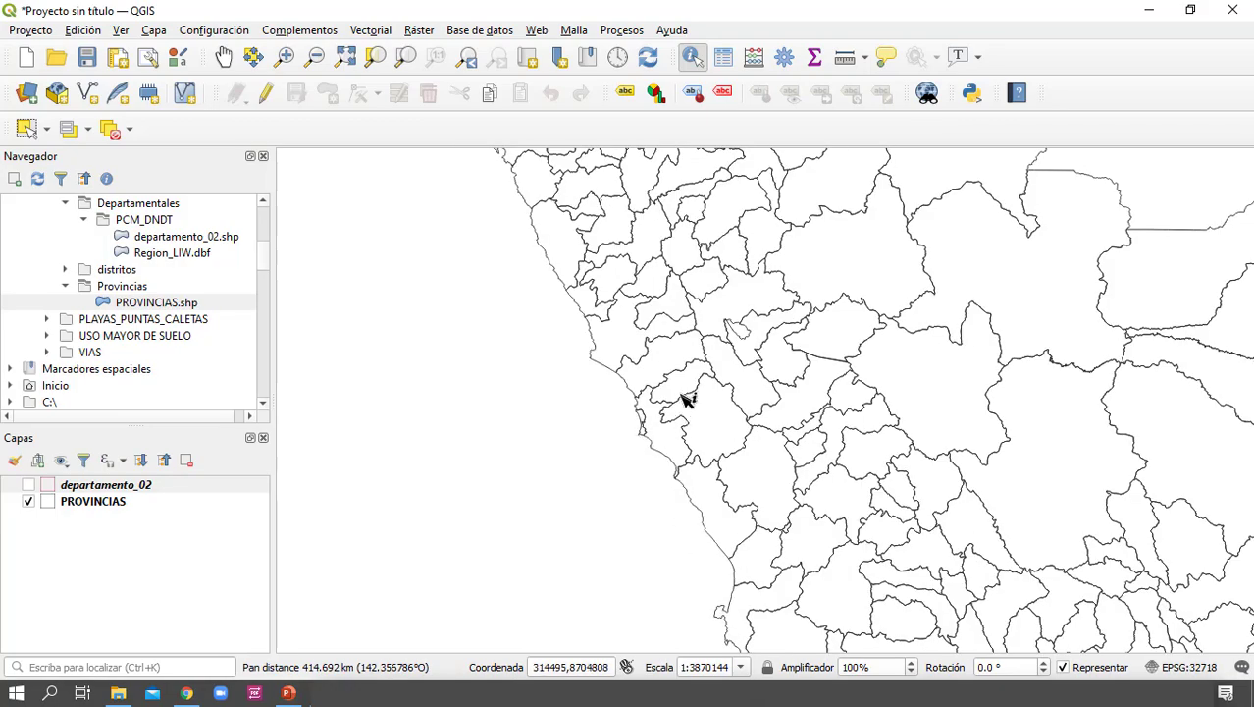
{"action": "scroll", "coordinate": [686, 398], "scroll_direction": "up", "scroll_amount": 2}
{"action": "left_click_drag", "start_coordinate": [624, 181], "coordinate": [753, 356]}
{"action": "left_click_drag", "start_coordinate": [687, 204], "coordinate": [714, 417]}
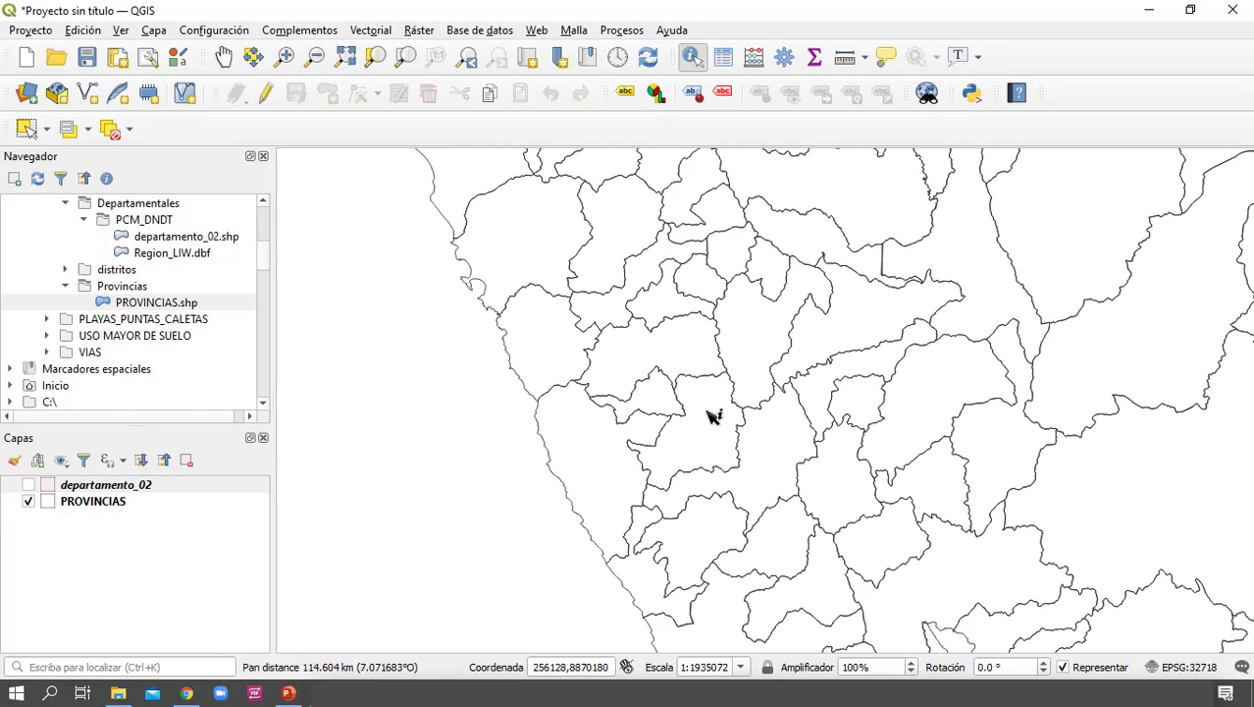
{"action": "left_click_drag", "start_coordinate": [594, 264], "coordinate": [815, 497]}
{"action": "left_click_drag", "start_coordinate": [603, 224], "coordinate": [773, 548]}
{"action": "left_click_drag", "start_coordinate": [625, 303], "coordinate": [749, 608]}
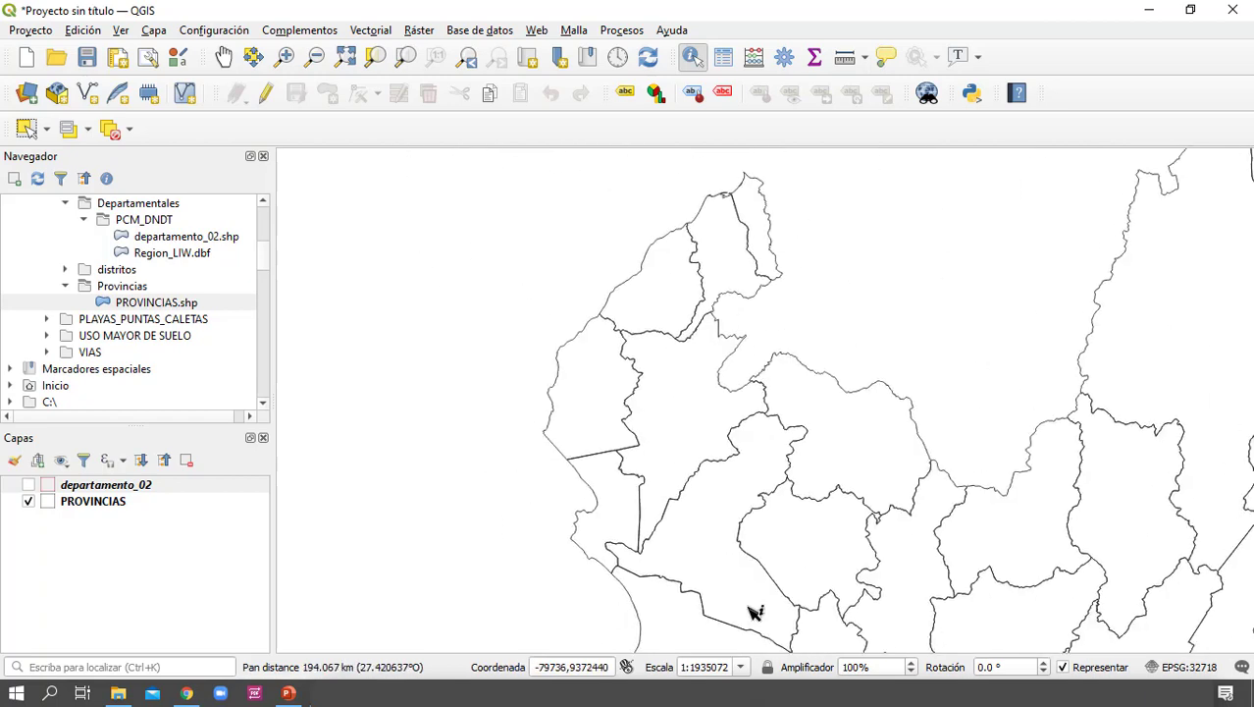
Make PROVINCIAS the active layer and identify the provinces of TUMBES, including CONTRALMIRANTE VILLAR and ZARUMILLA, to view their attributes
{"action": "left_click_drag", "start_coordinate": [640, 367], "coordinate": [597, 547]}
{"action": "left_click", "coordinate": [727, 393]}
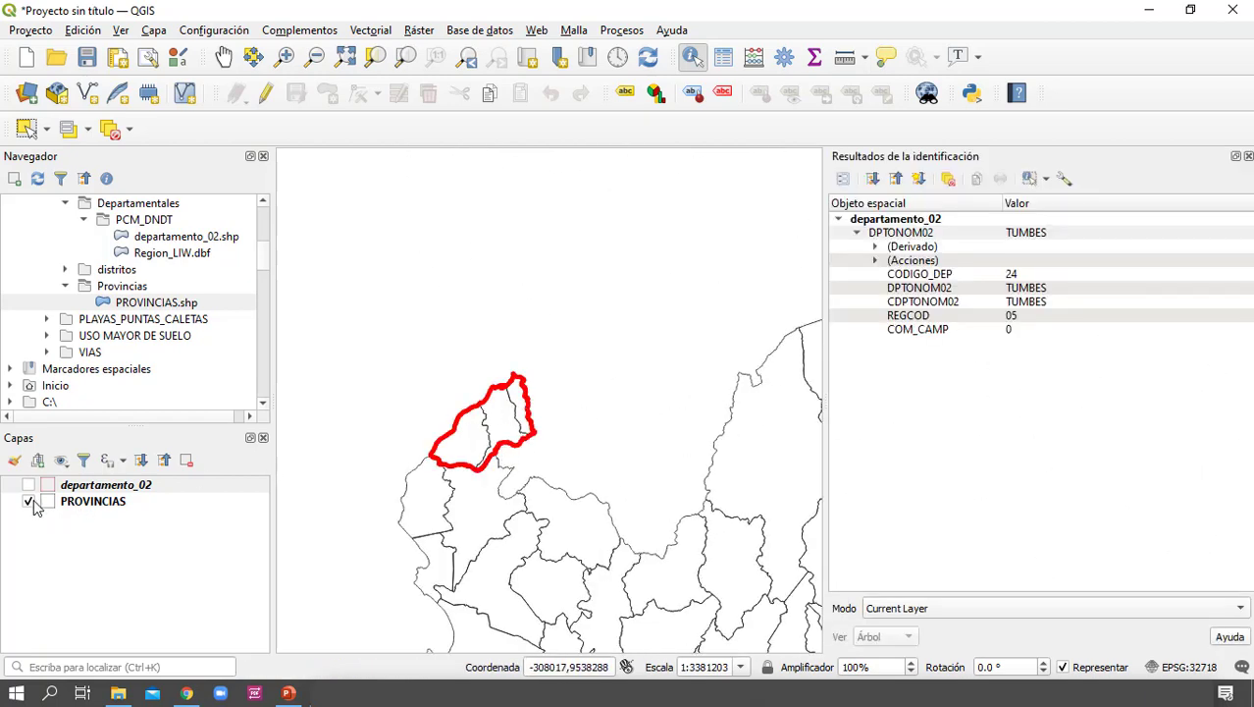
{"action": "left_click", "coordinate": [106, 504]}
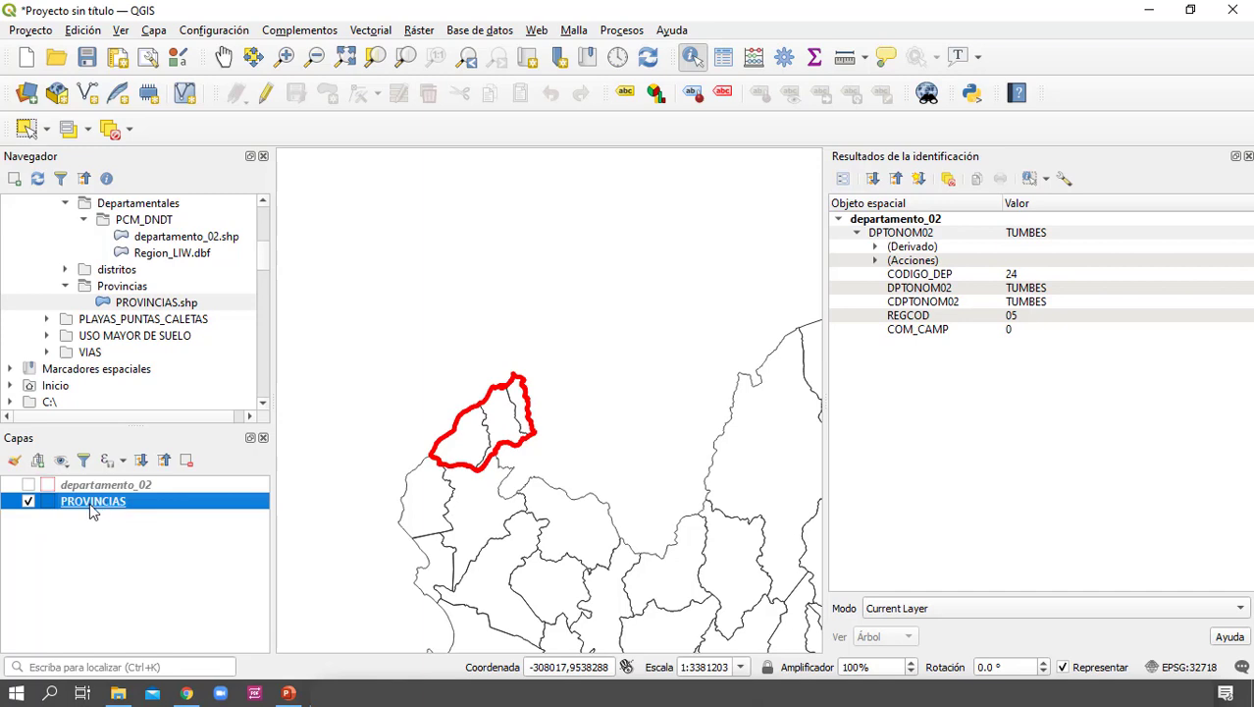
{"action": "left_click", "coordinate": [503, 435]}
{"action": "left_click", "coordinate": [521, 395]}
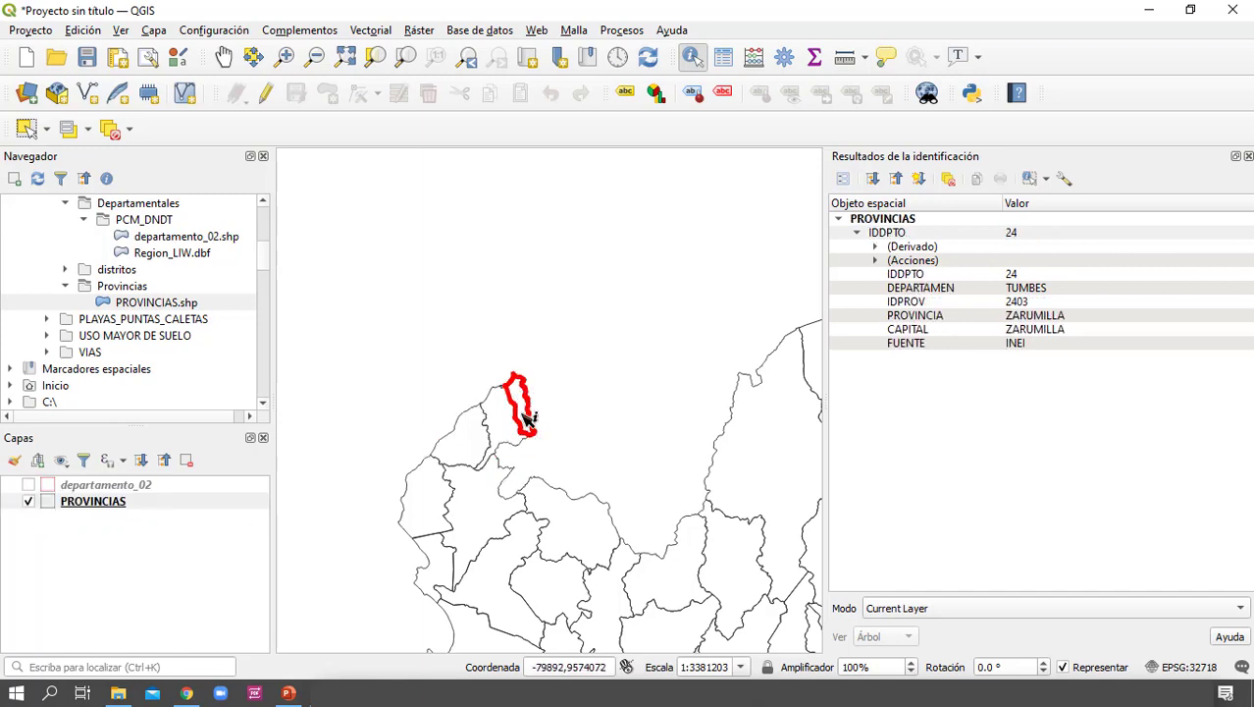
{"action": "left_click", "coordinate": [495, 429]}
{"action": "left_click", "coordinate": [474, 439]}
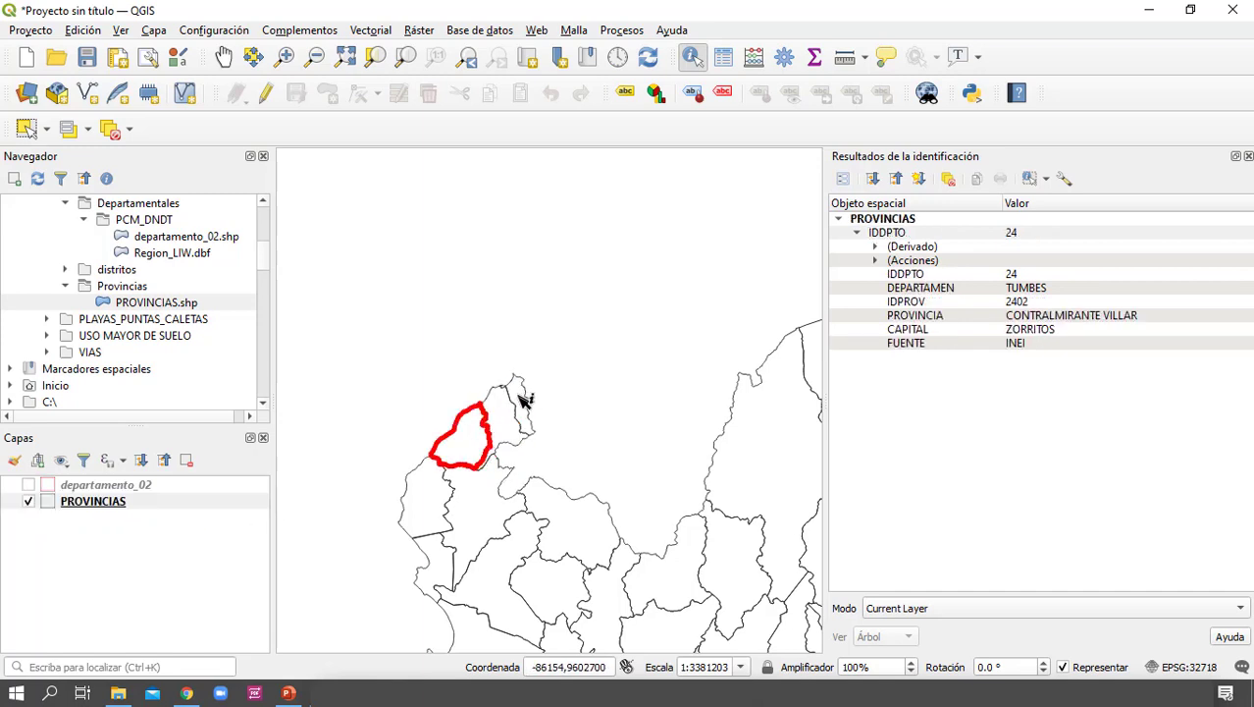
{"action": "left_click", "coordinate": [524, 398]}
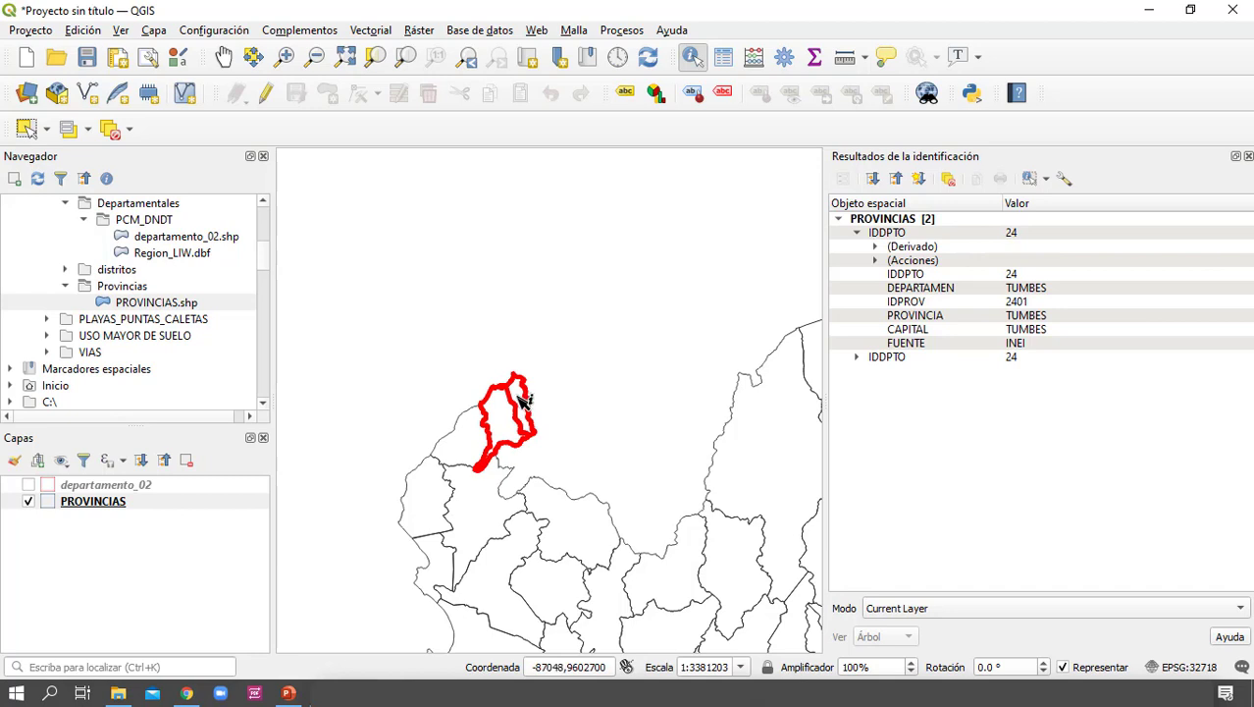
{"action": "left_click", "coordinate": [1044, 318]}
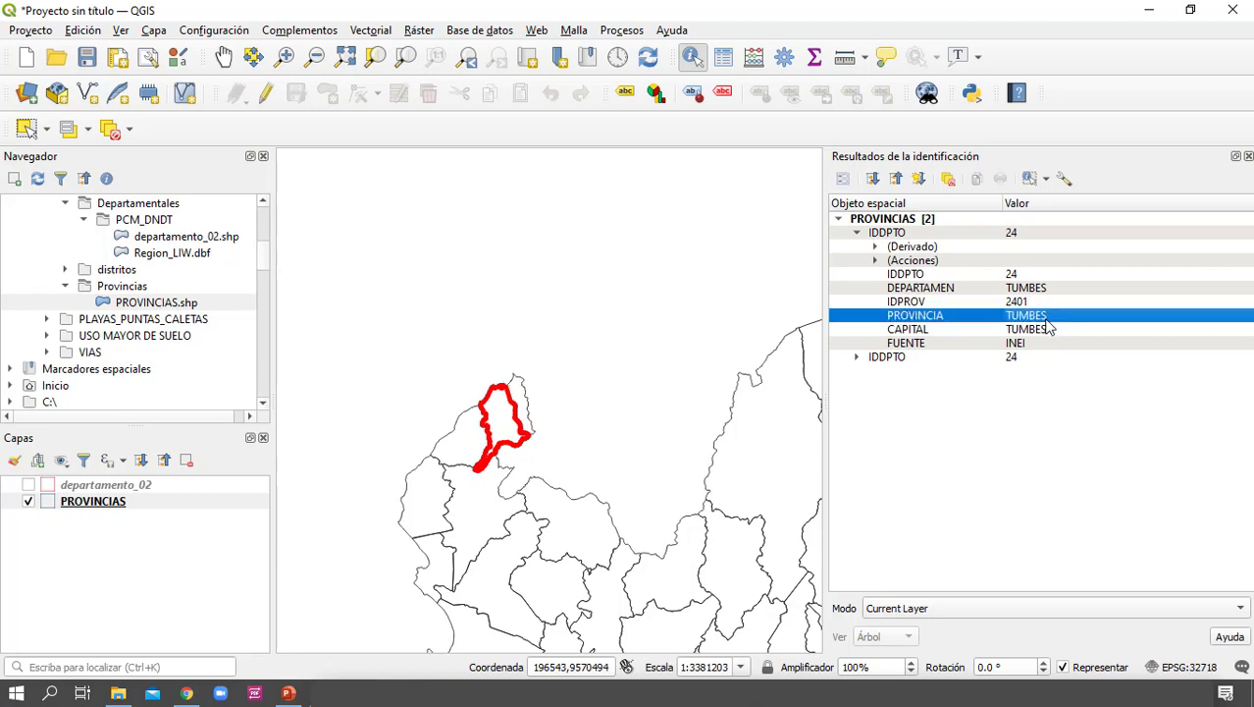
{"action": "left_click", "coordinate": [523, 393]}
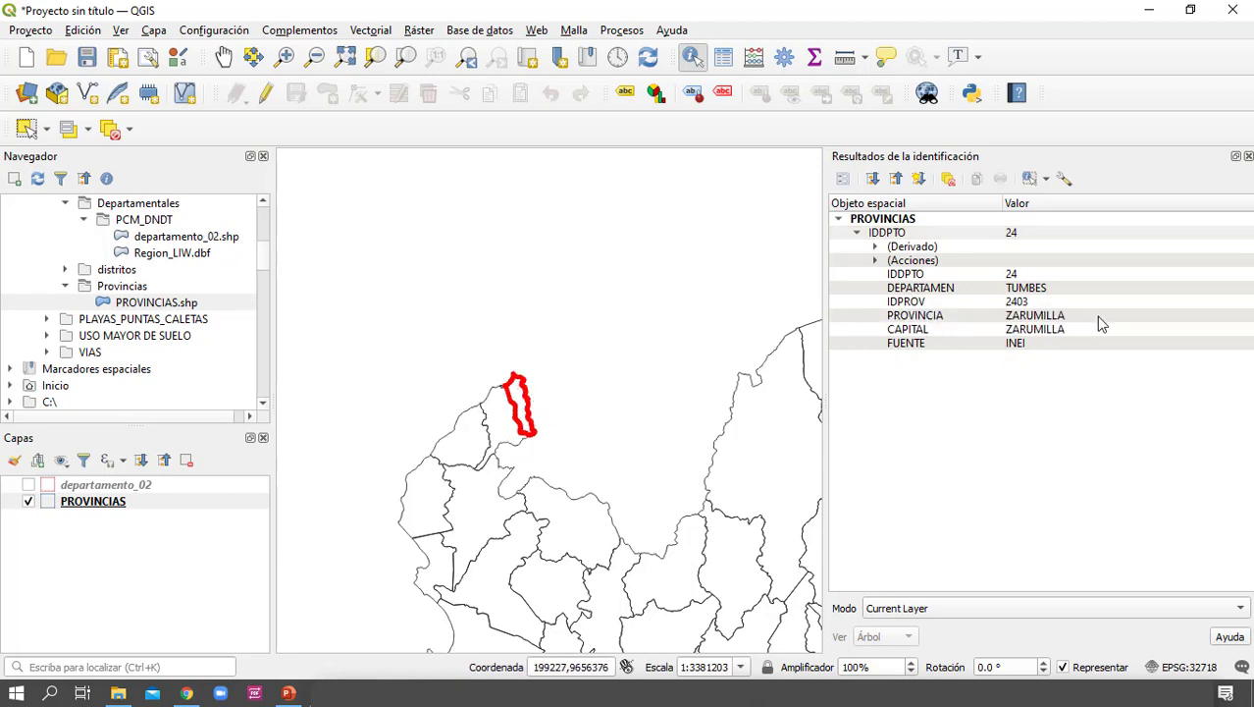
Identify the TACNA province at the country's southern tip to view its attributes, and close the identification results
{"action": "scroll", "coordinate": [556, 485], "scroll_direction": "down", "scroll_amount": 2}
{"action": "left_click_drag", "start_coordinate": [644, 565], "coordinate": [565, 278]}
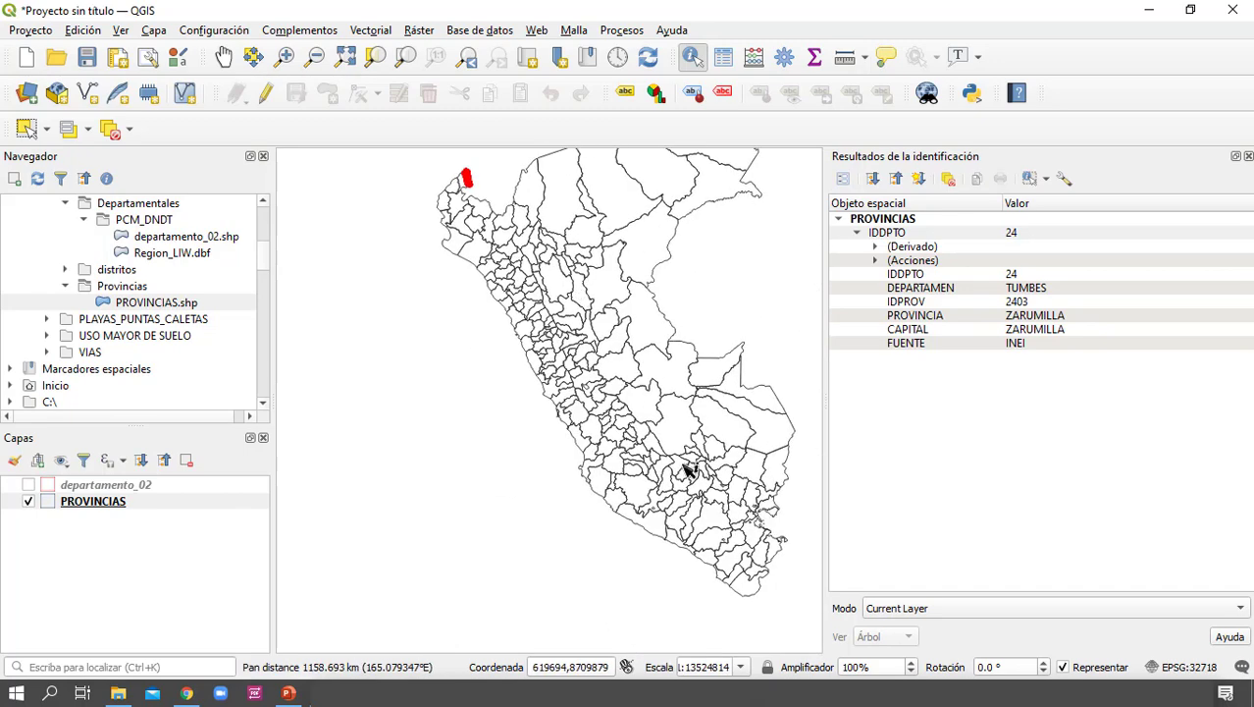
{"action": "left_click_drag", "start_coordinate": [687, 471], "coordinate": [690, 404]}
{"action": "left_click", "coordinate": [715, 457]}
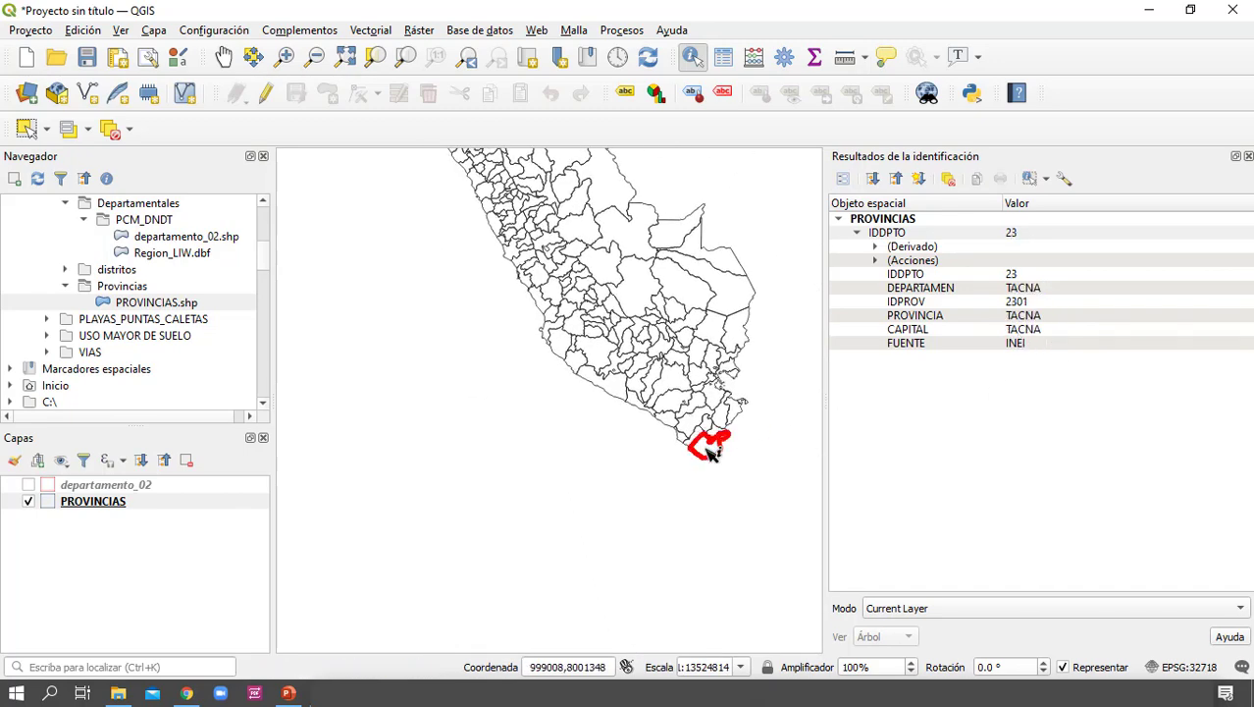
{"action": "left_click_drag", "start_coordinate": [579, 417], "coordinate": [588, 477]}
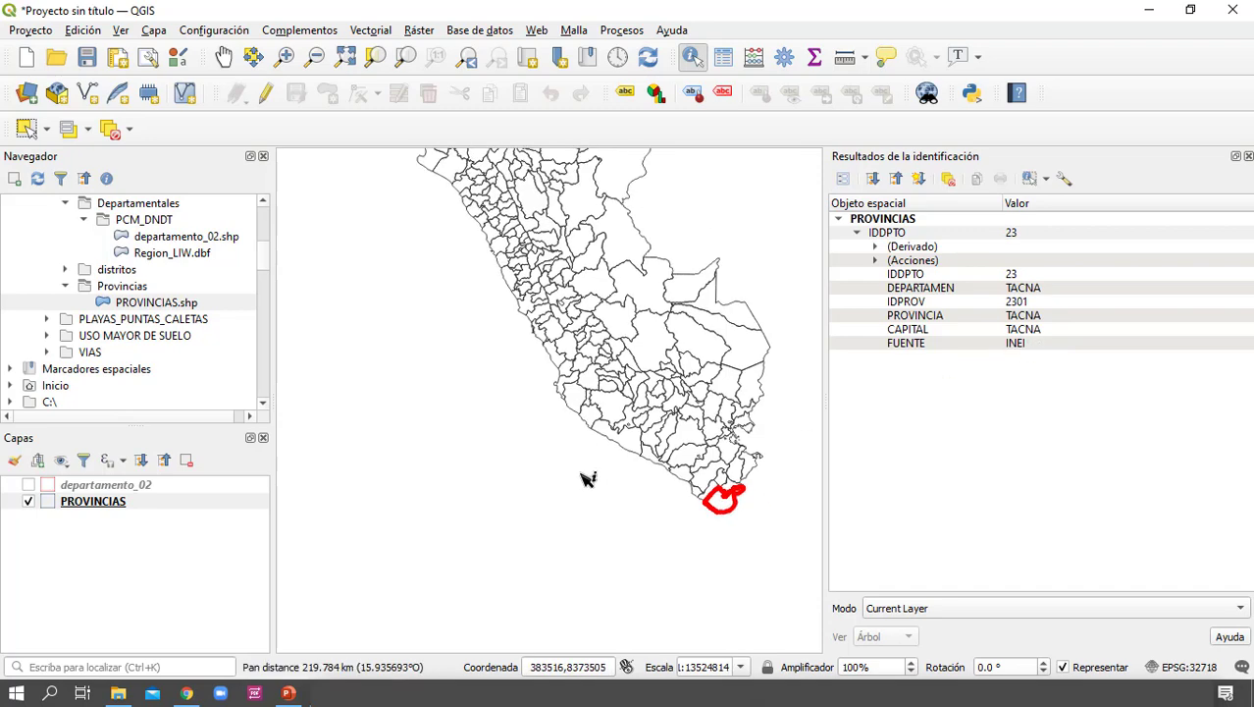
{"action": "left_click_drag", "start_coordinate": [564, 323], "coordinate": [597, 479]}
{"action": "left_click_drag", "start_coordinate": [596, 416], "coordinate": [554, 429]}
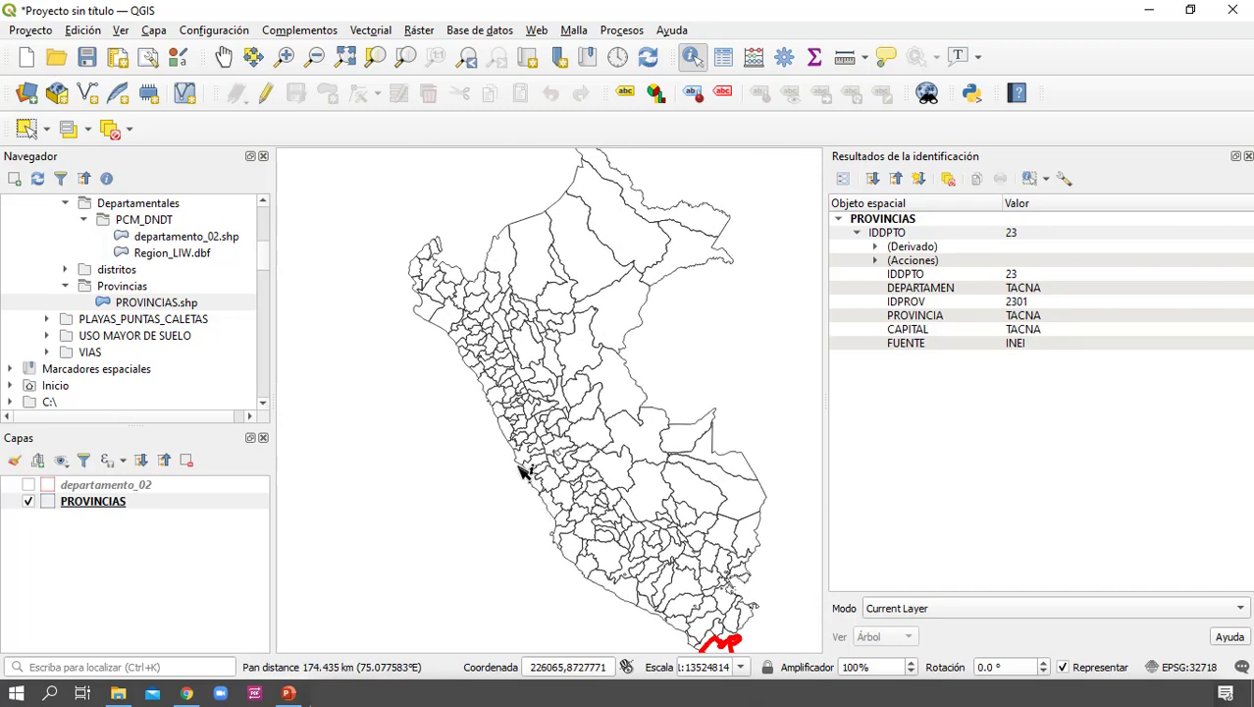
{"action": "left_click", "coordinate": [1248, 156]}
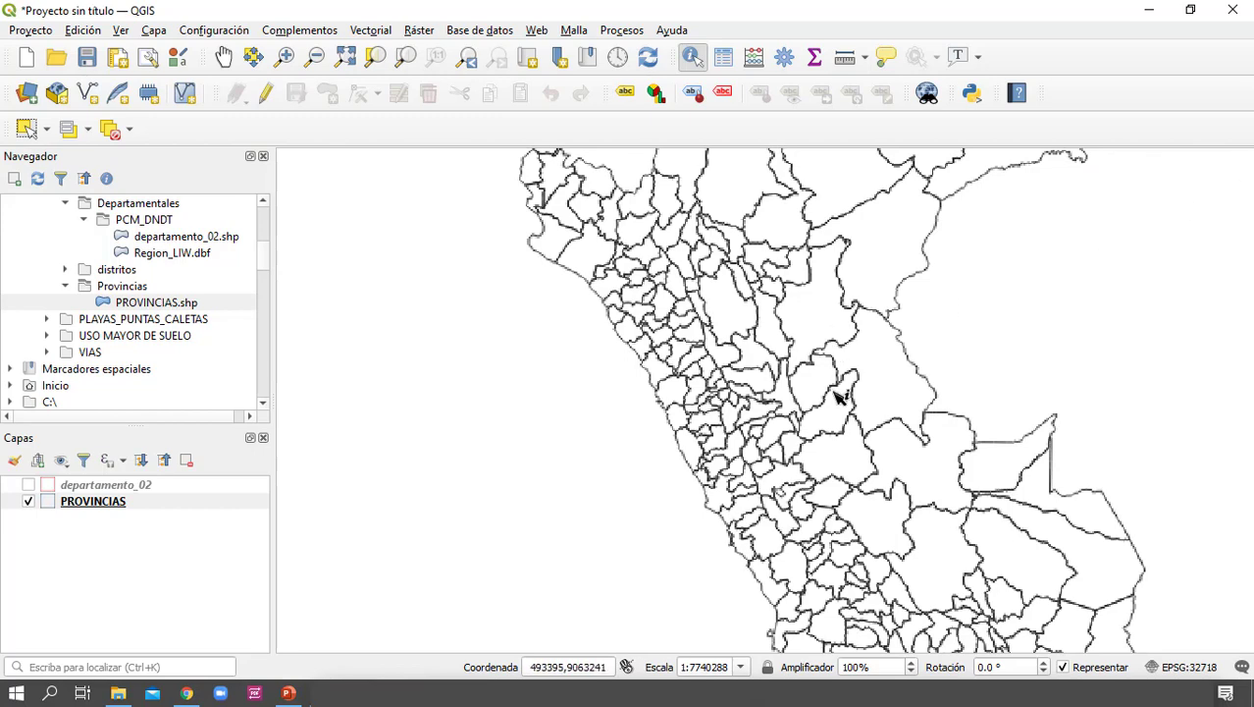
Show the departamento_02 layer over PROVINCIAS to compare department and province boundaries along the central coast
{"action": "scroll", "coordinate": [716, 511], "scroll_direction": "up", "scroll_amount": 2}
{"action": "left_click_drag", "start_coordinate": [723, 510], "coordinate": [657, 379]}
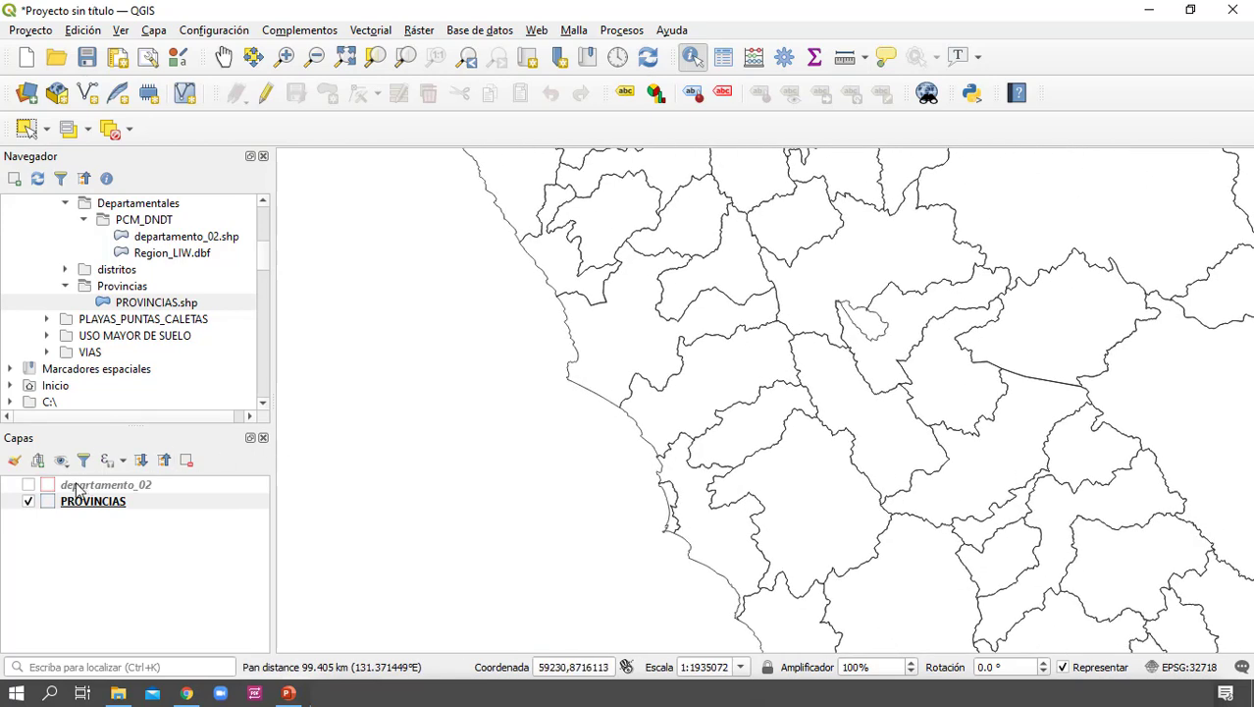
{"action": "left_click", "coordinate": [29, 485]}
{"action": "left_click_drag", "start_coordinate": [728, 507], "coordinate": [719, 398]}
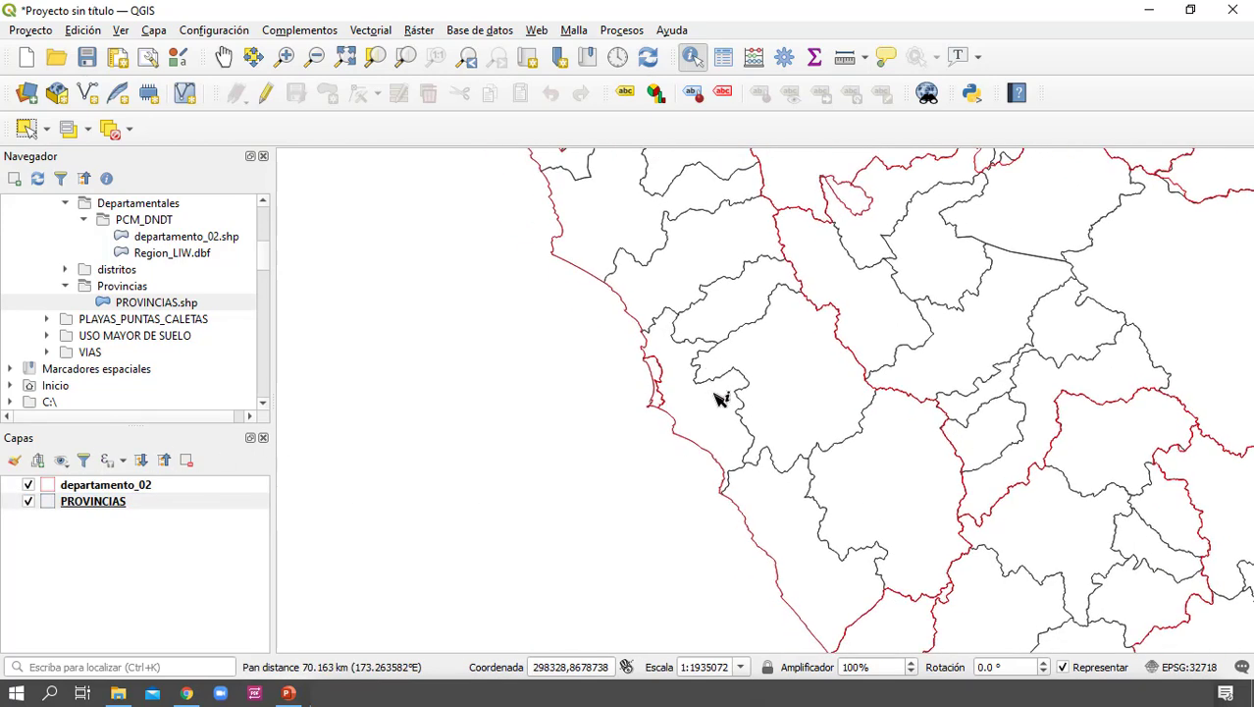
{"action": "scroll", "coordinate": [697, 438], "scroll_direction": "down", "scroll_amount": 1}
{"action": "left_click", "coordinate": [470, 429]}
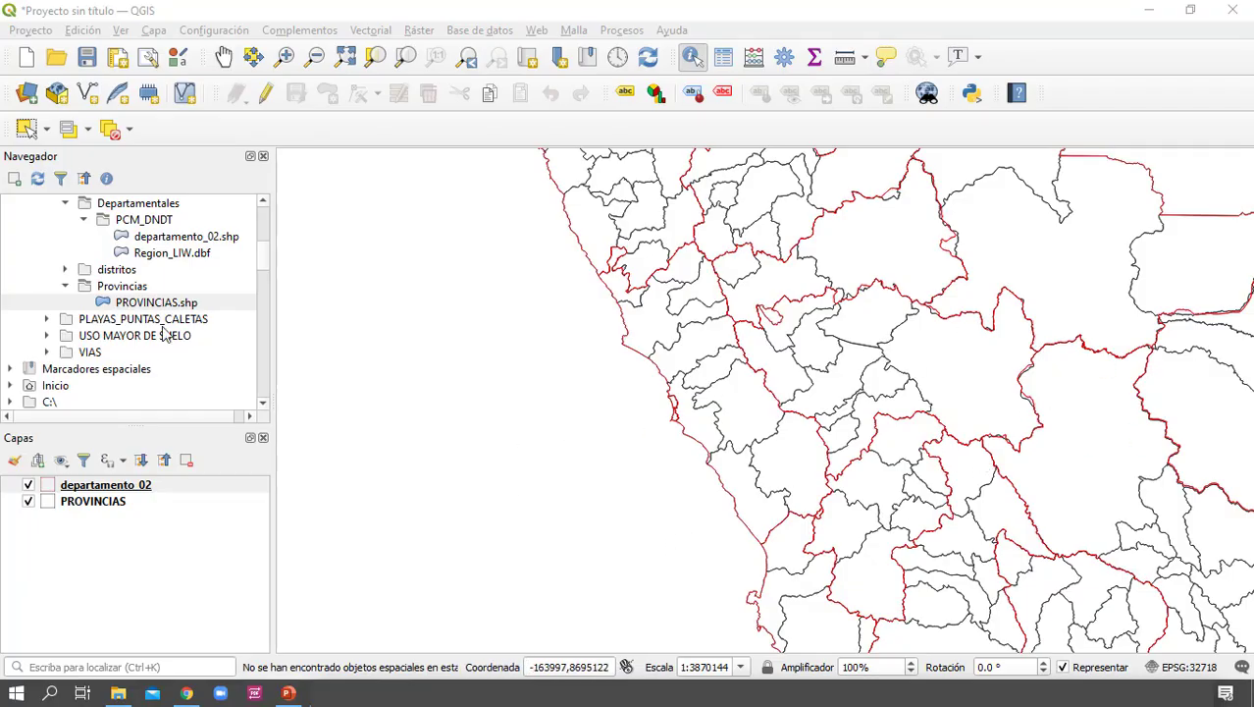
Add rios_prin.shp from the IGN subfolder of HIDROGRAFIA to the project above the boundary layers
{"action": "scroll", "coordinate": [116, 353], "scroll_direction": "up", "scroll_amount": 3}
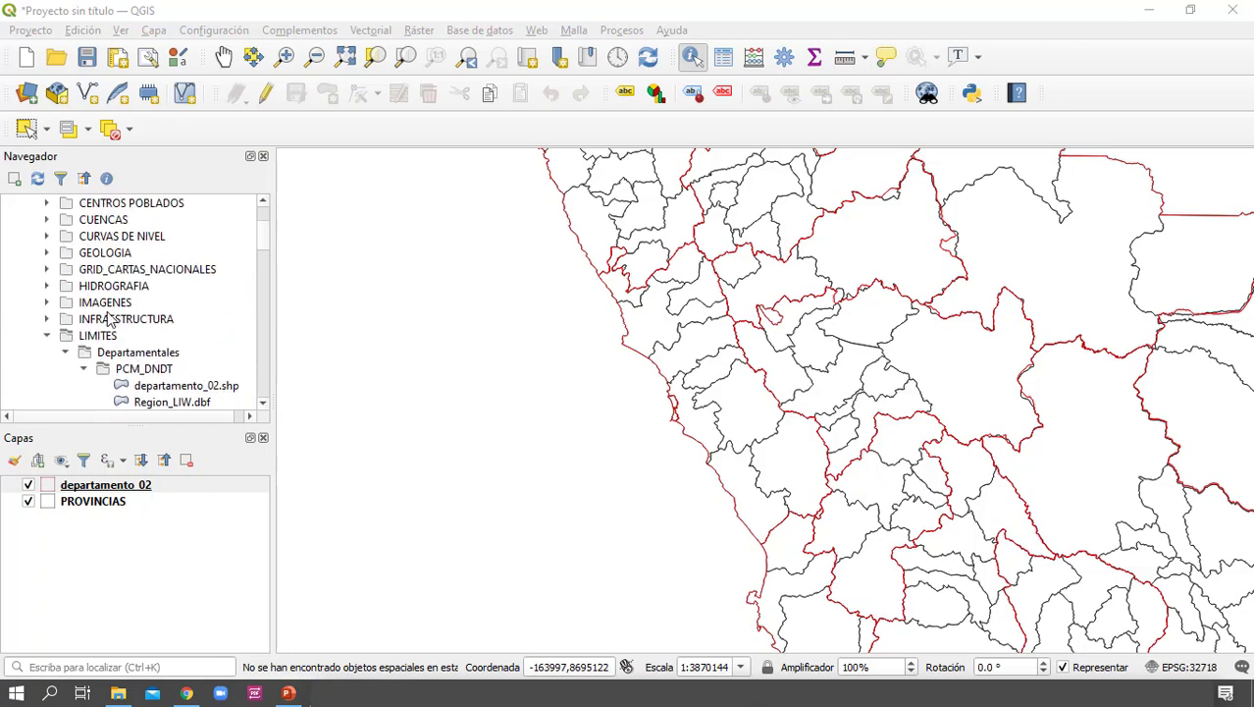
{"action": "scroll", "coordinate": [111, 319], "scroll_direction": "up", "scroll_amount": 2}
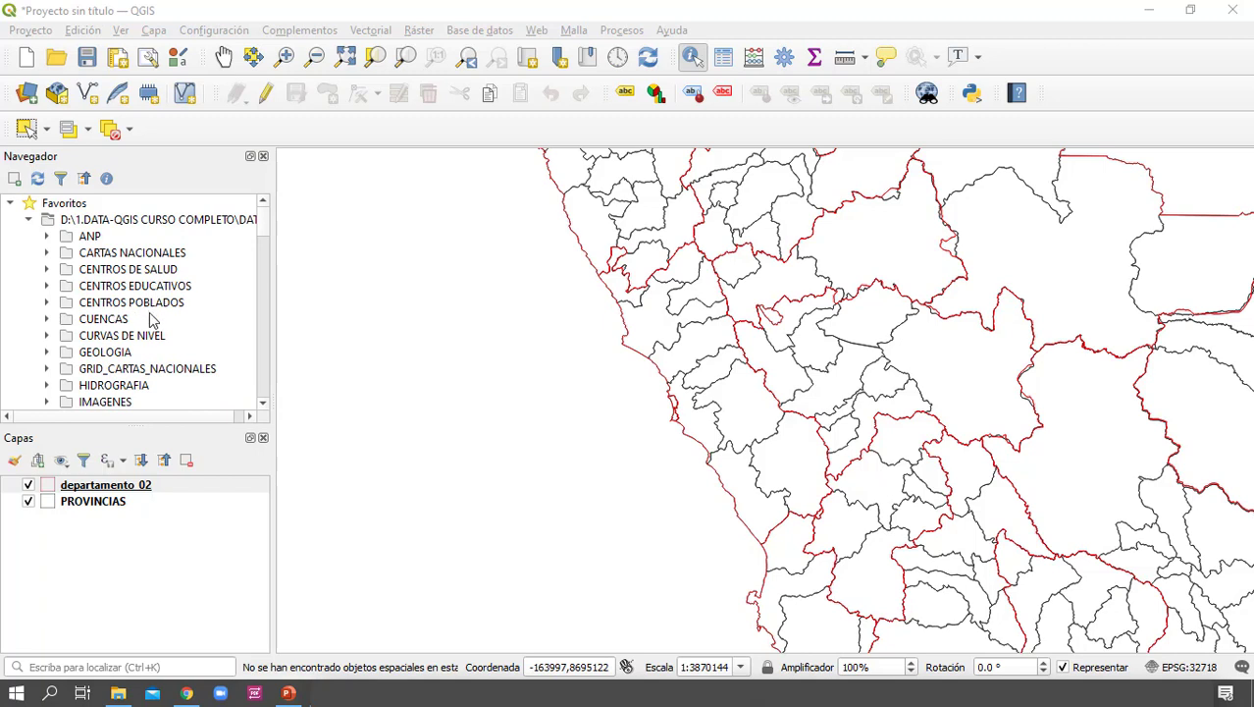
{"action": "left_click", "coordinate": [47, 386]}
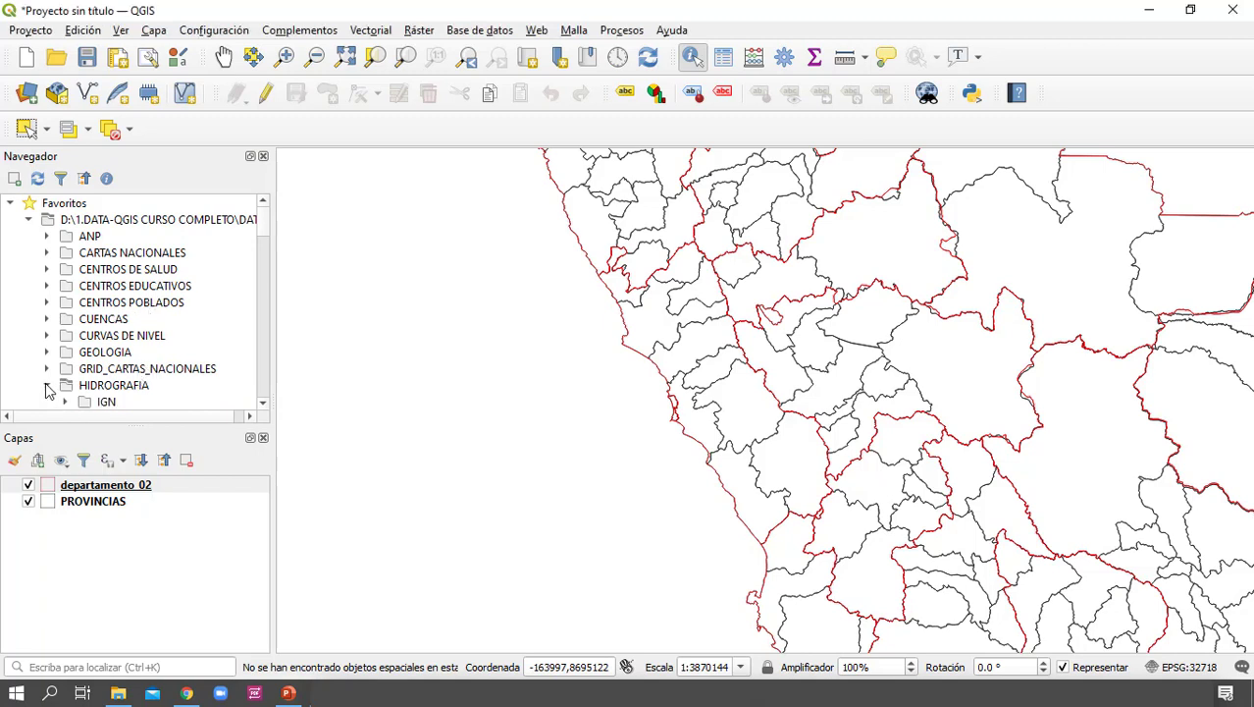
{"action": "left_click", "coordinate": [133, 386]}
{"action": "scroll", "coordinate": [137, 373], "scroll_direction": "down", "scroll_amount": 2}
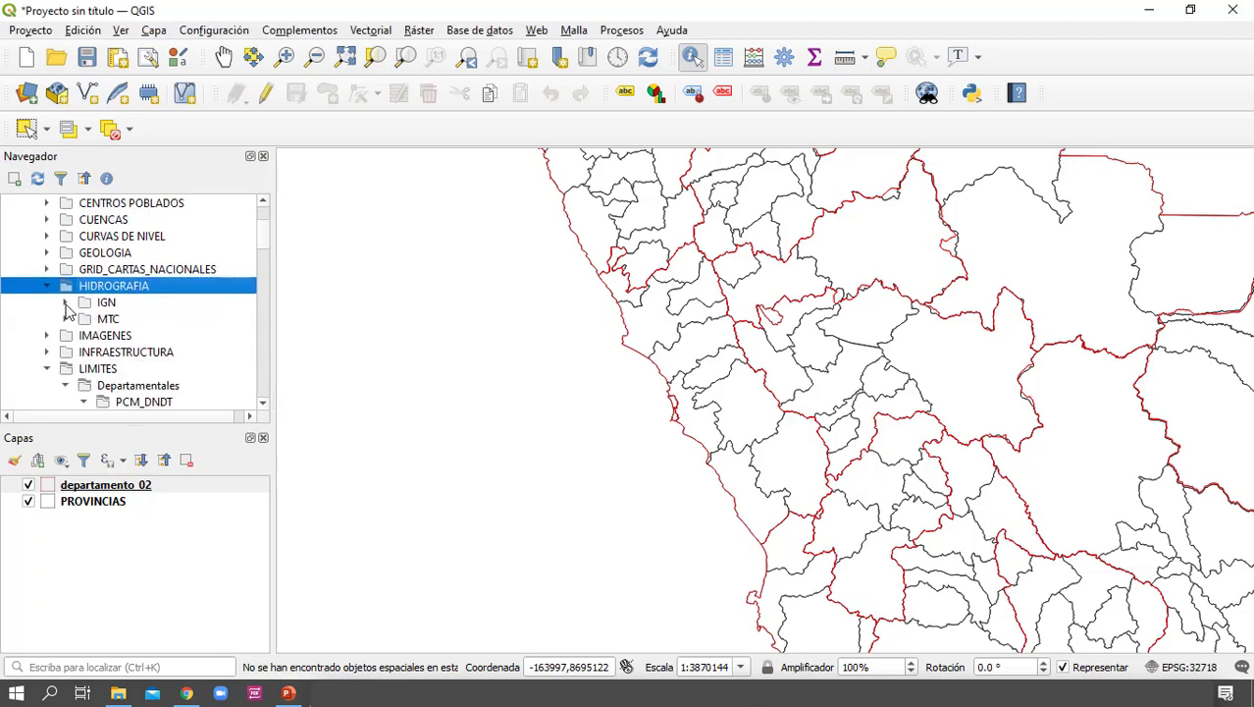
{"action": "left_click", "coordinate": [66, 302]}
{"action": "mouse_move", "coordinate": [152, 356]}
{"action": "left_mouse_down"}
{"action": "mouse_move", "coordinate": [173, 545]}
{"action": "mouse_move", "coordinate": [137, 536]}
{"action": "mouse_move", "coordinate": [96, 491]}
{"action": "left_mouse_up"}
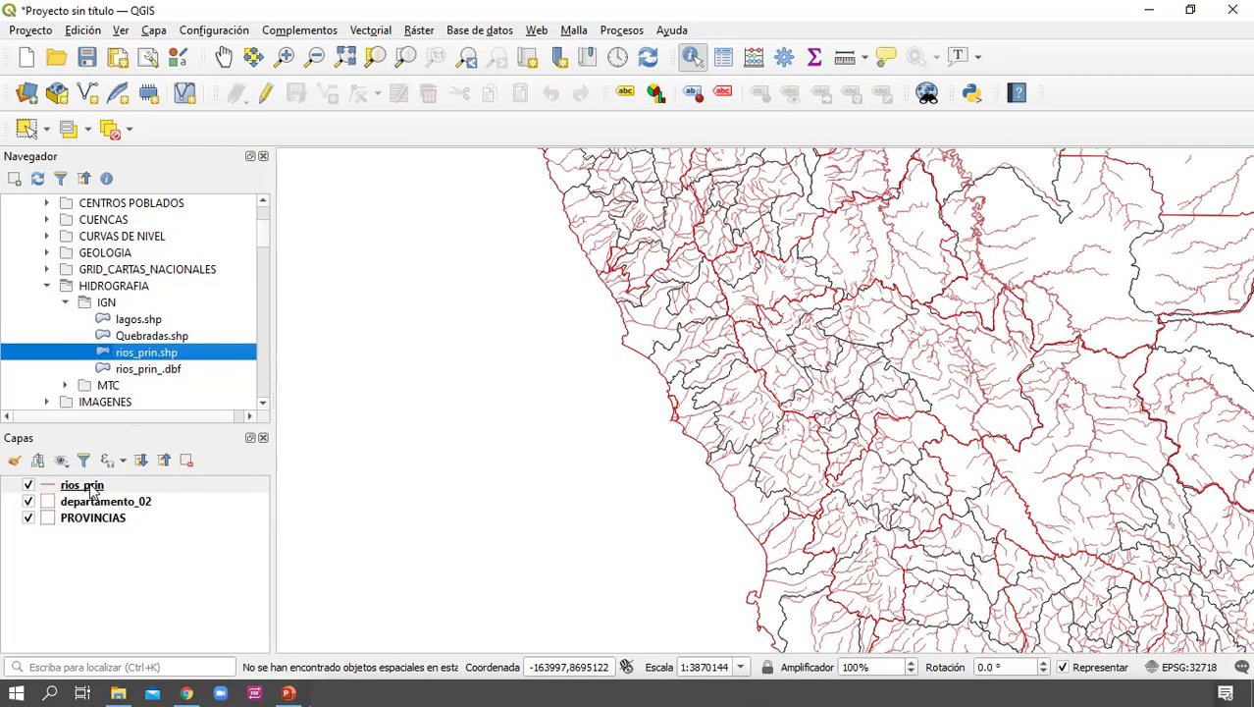
Set the simple line colour of the rios_prin layer to the standard dark blue and apply it
{"action": "double_click", "coordinate": [59, 487]}
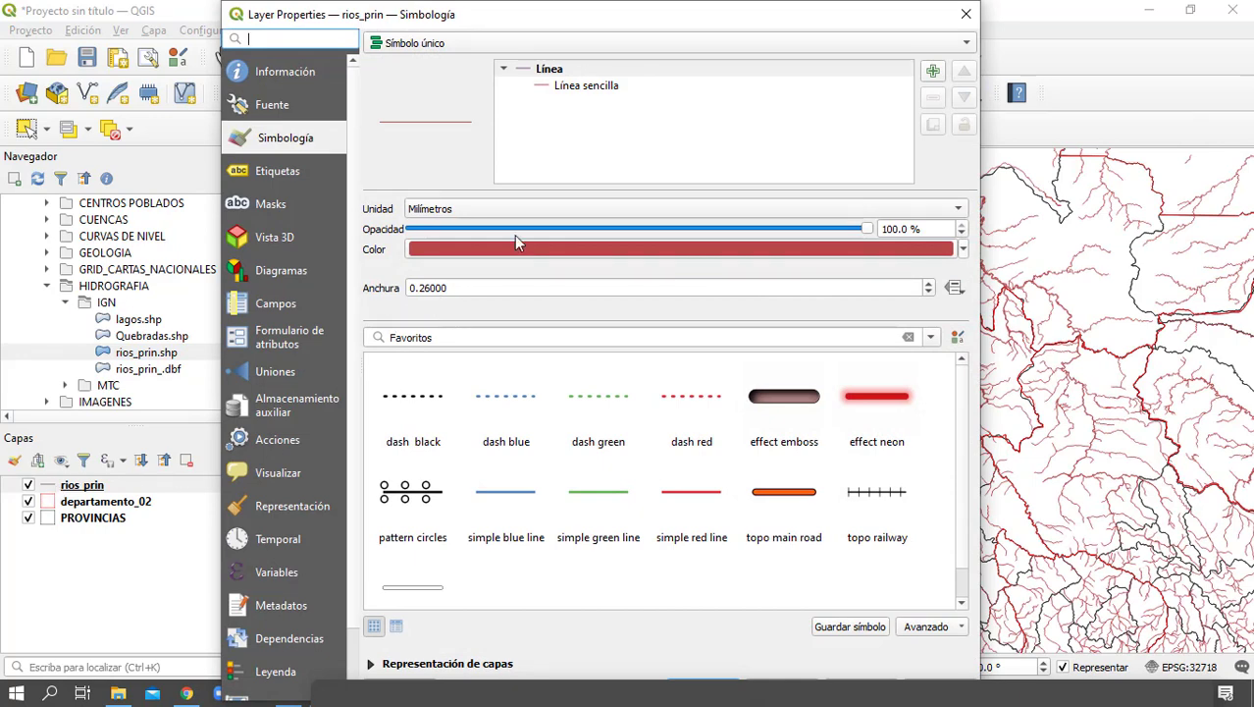
{"action": "left_click", "coordinate": [638, 87]}
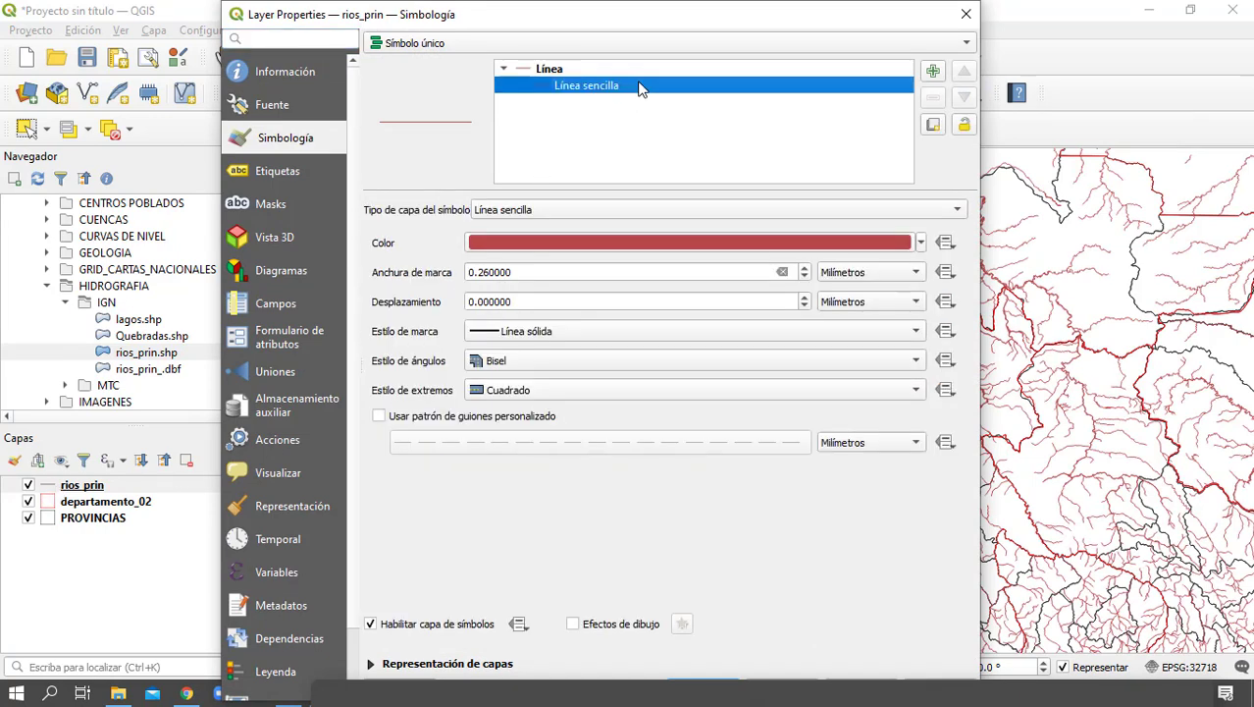
{"action": "left_click", "coordinate": [920, 243]}
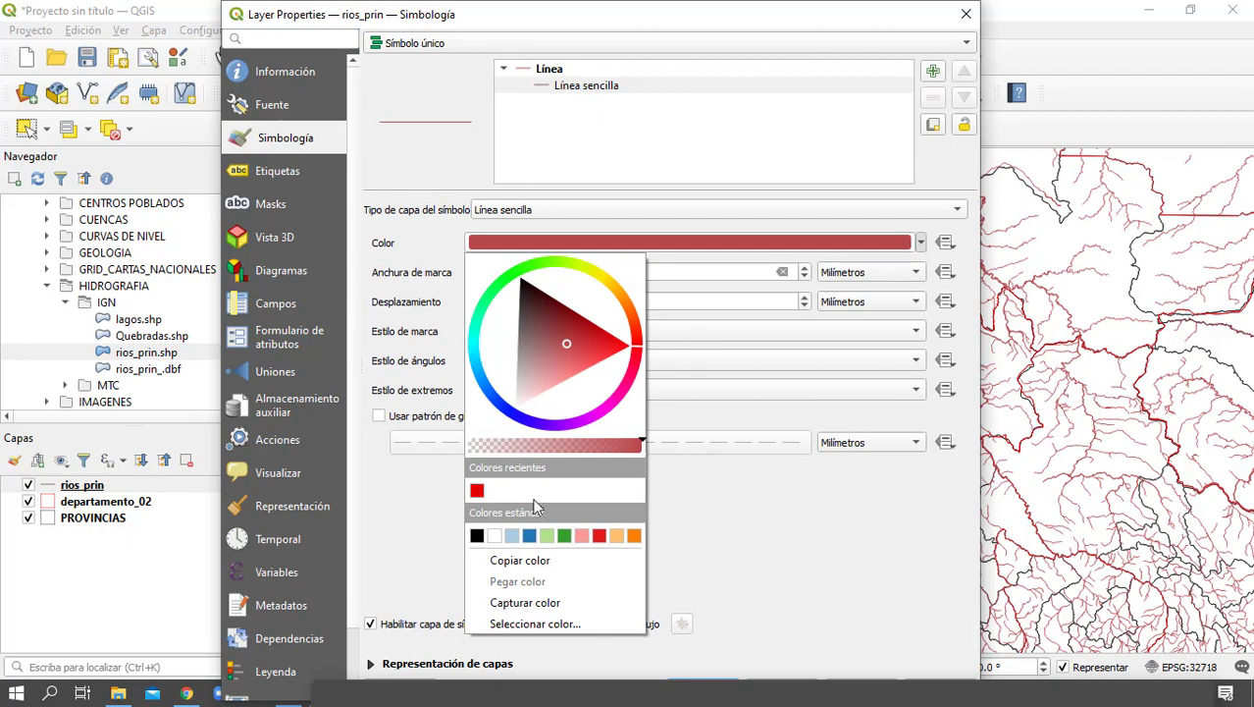
{"action": "left_click", "coordinate": [529, 535]}
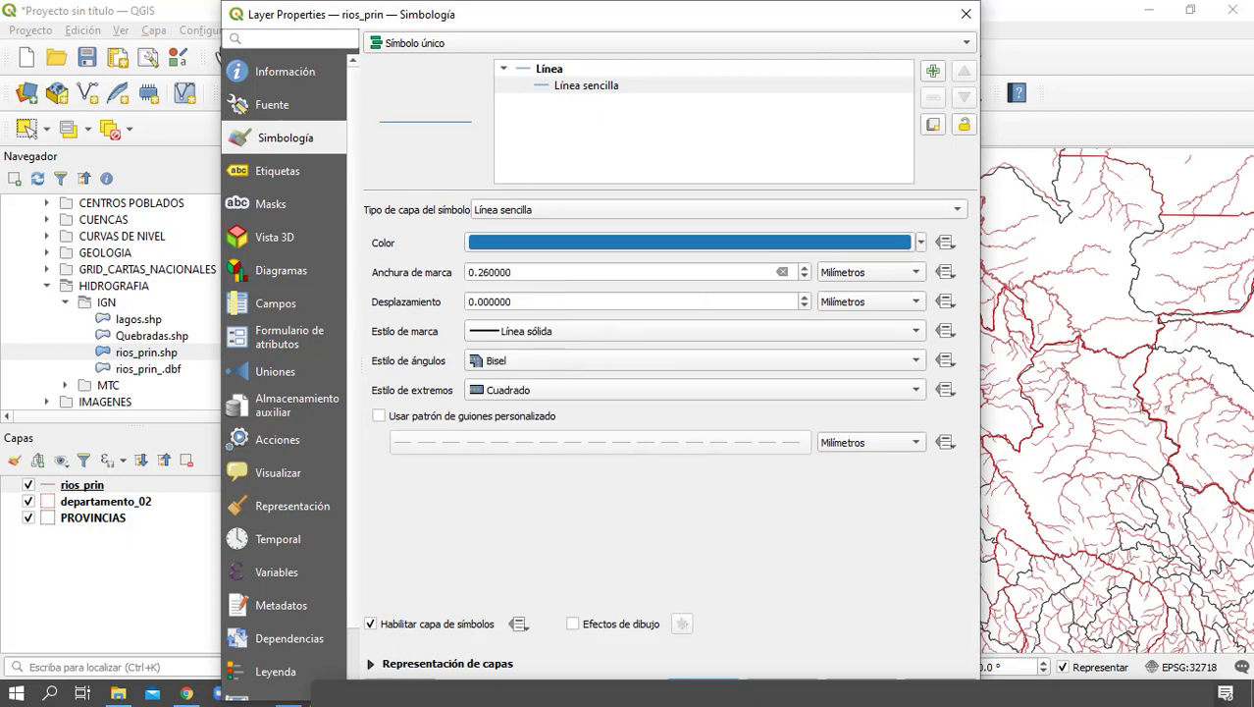
{"action": "left_click", "coordinate": [703, 679]}
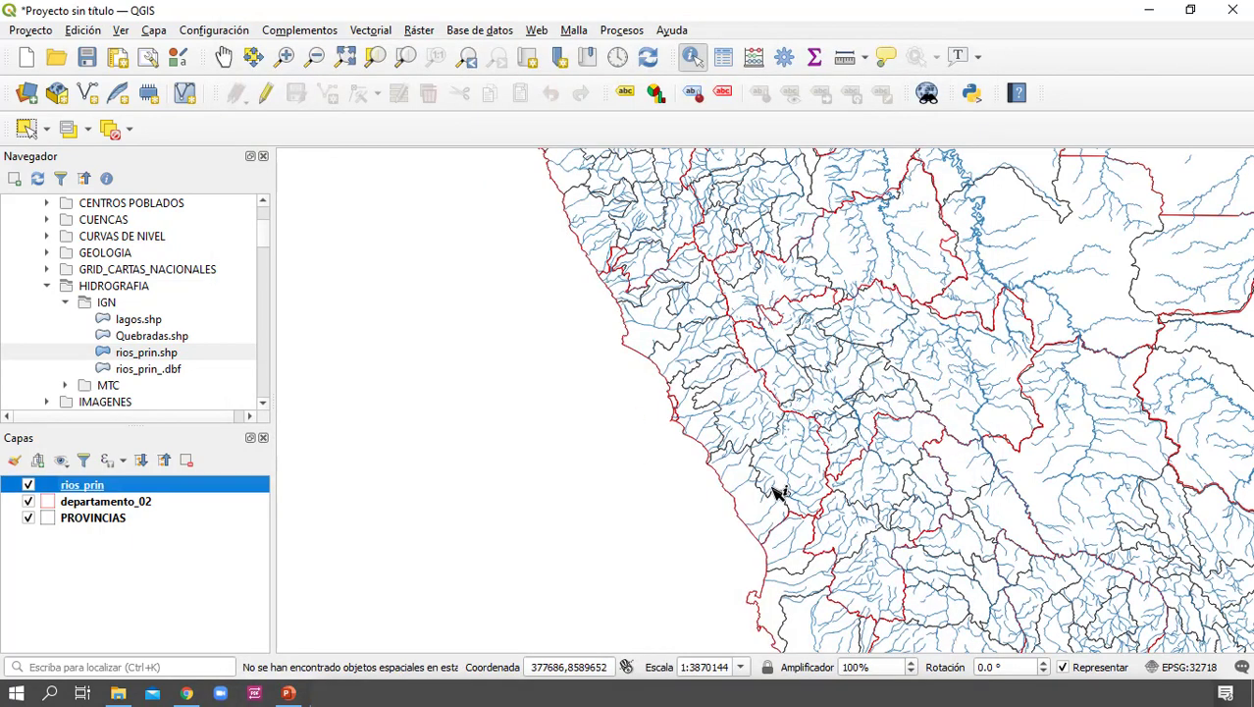
Hide the PROVINCIAS layer and set the outline width of departamento_02's simple fill to 1 mm
{"action": "left_click", "coordinate": [28, 518]}
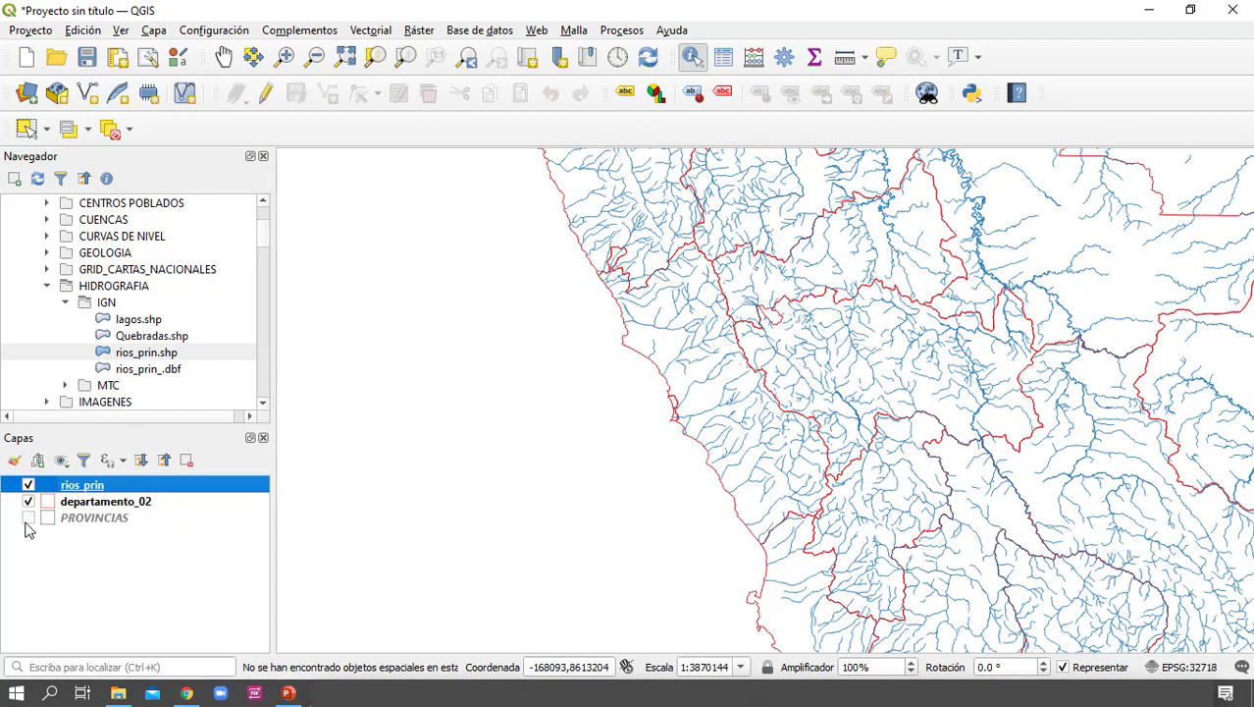
{"action": "mouse_move", "coordinate": [714, 468]}
{"action": "left_mouse_down"}
{"action": "mouse_move", "coordinate": [714, 449]}
{"action": "mouse_move", "coordinate": [711, 462]}
{"action": "left_mouse_up"}
{"action": "left_click", "coordinate": [146, 504]}
{"action": "double_click", "coordinate": [147, 505]}
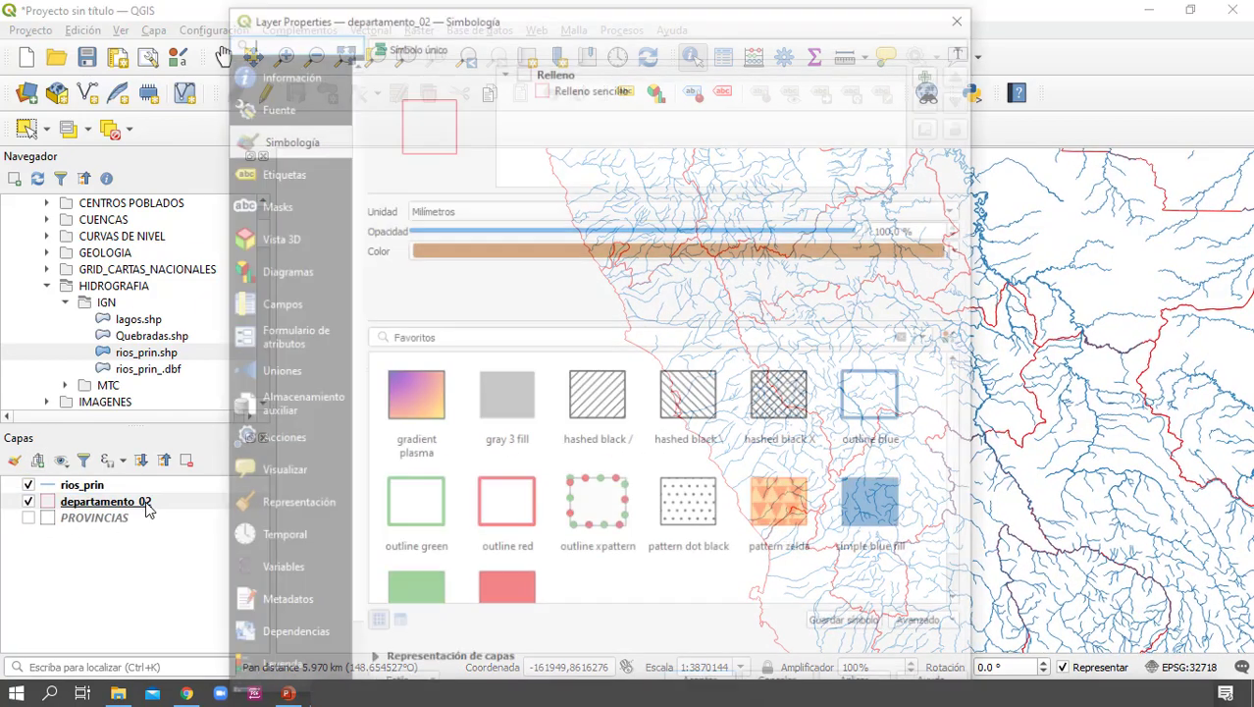
{"action": "left_click", "coordinate": [618, 89]}
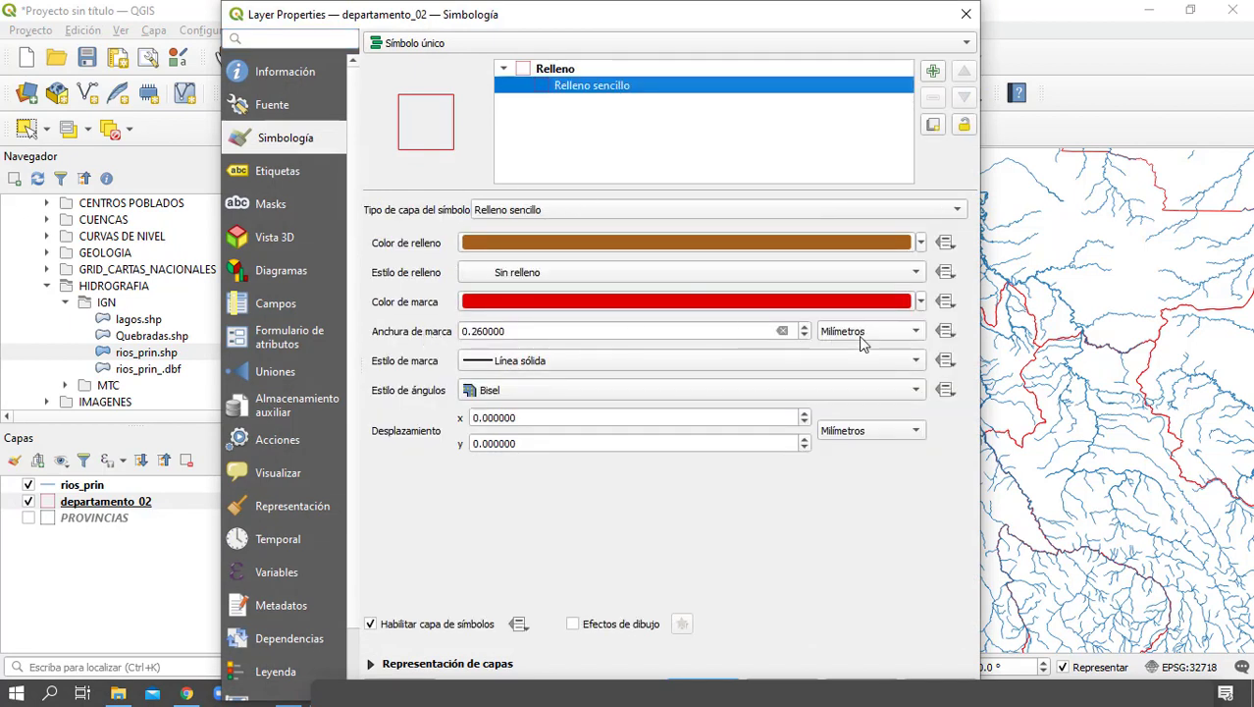
{"action": "double_click", "coordinate": [617, 330]}
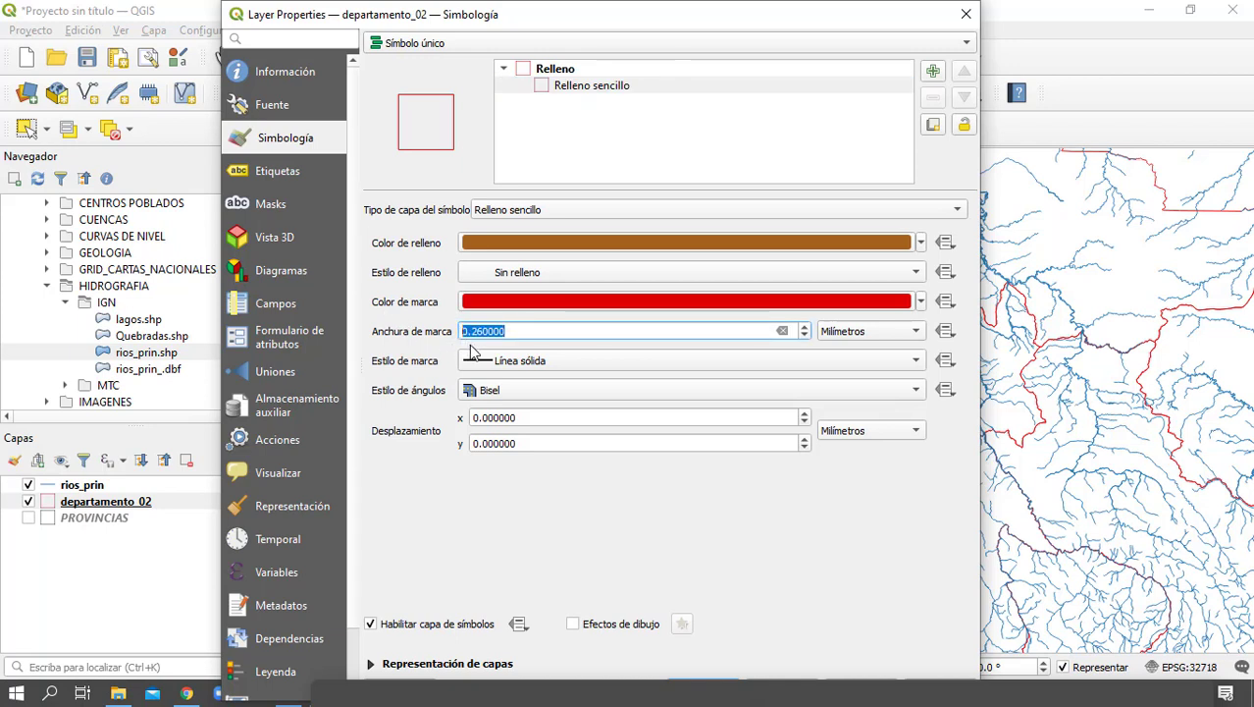
{"action": "type", "text": "1"}
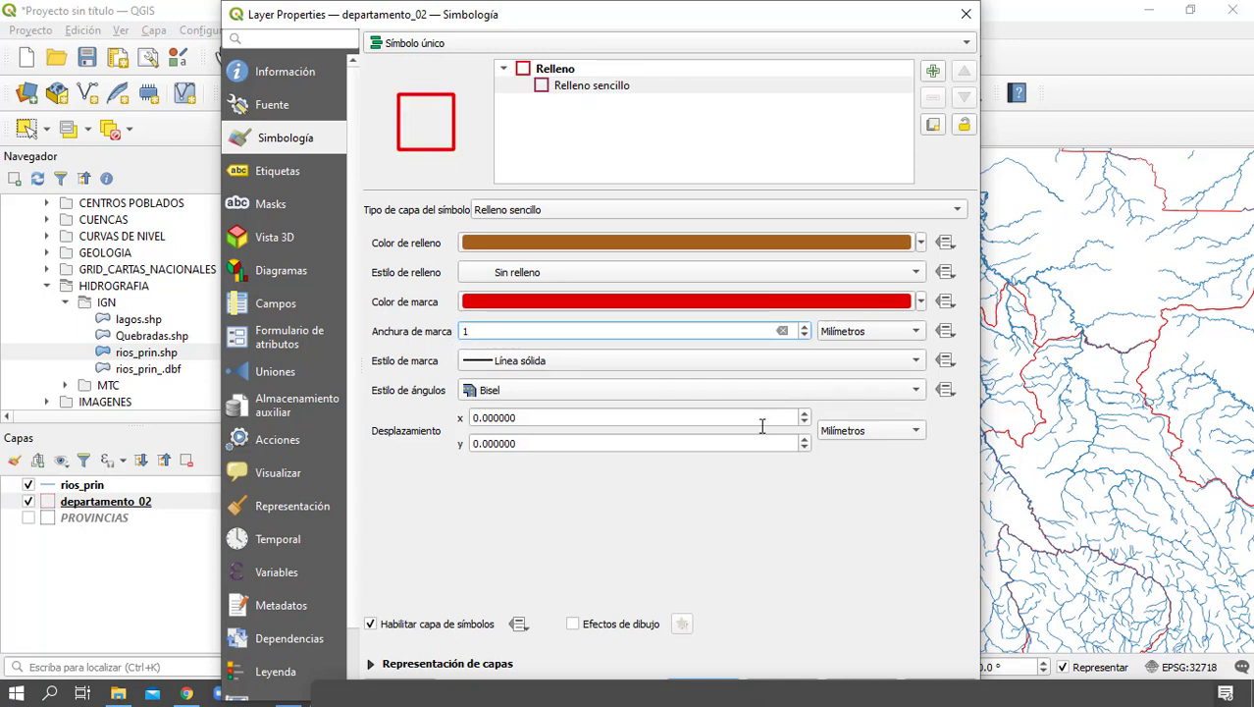
{"action": "key", "text": "Return"}
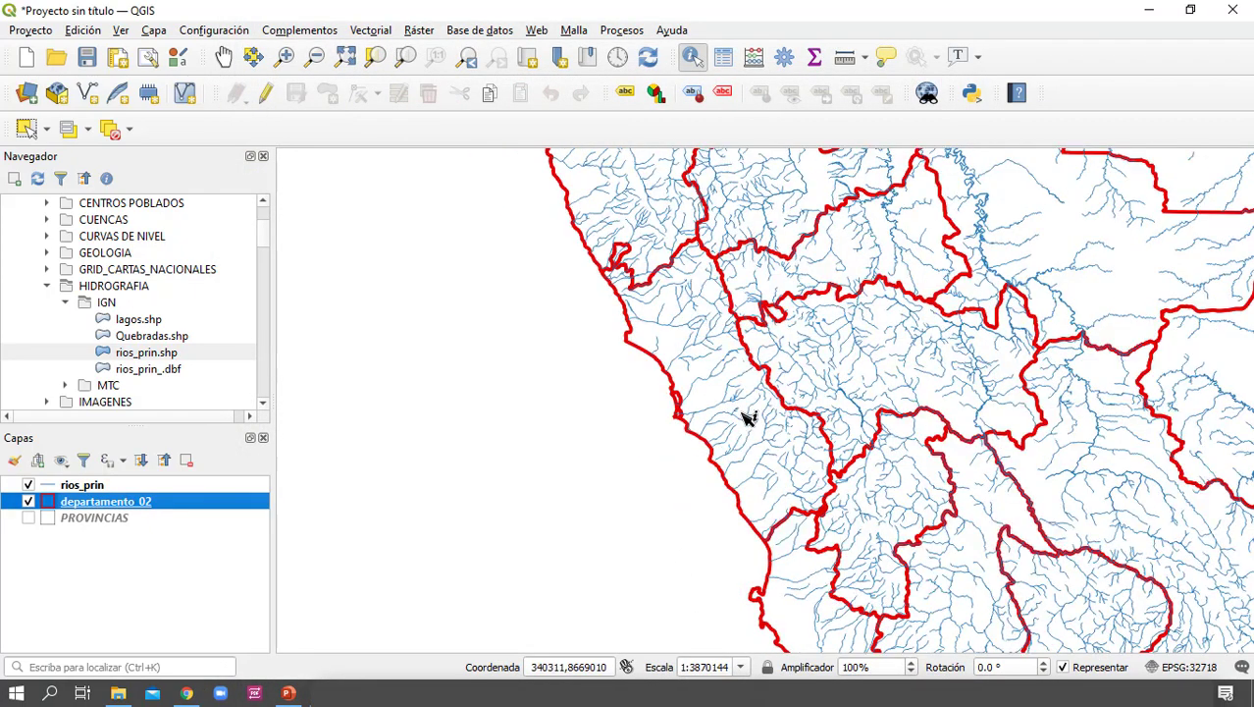
Add the lima_eess_minsa_geogpsperu health centre layer from the LIMA subfolder of CENTROS DE SALUD to the map
{"action": "scroll", "coordinate": [744, 418], "scroll_direction": "up", "scroll_amount": 1}
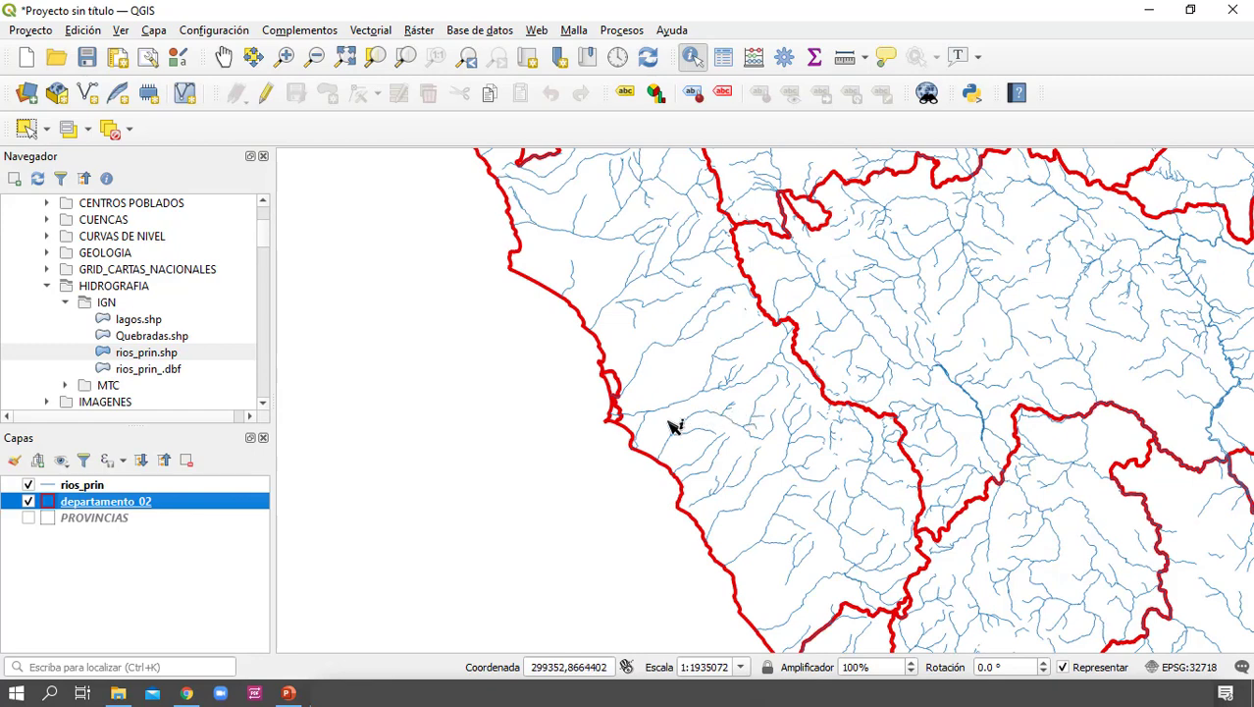
{"action": "mouse_move", "coordinate": [672, 426]}
{"action": "left_mouse_down"}
{"action": "mouse_move", "coordinate": [695, 470]}
{"action": "mouse_move", "coordinate": [689, 420]}
{"action": "left_mouse_up"}
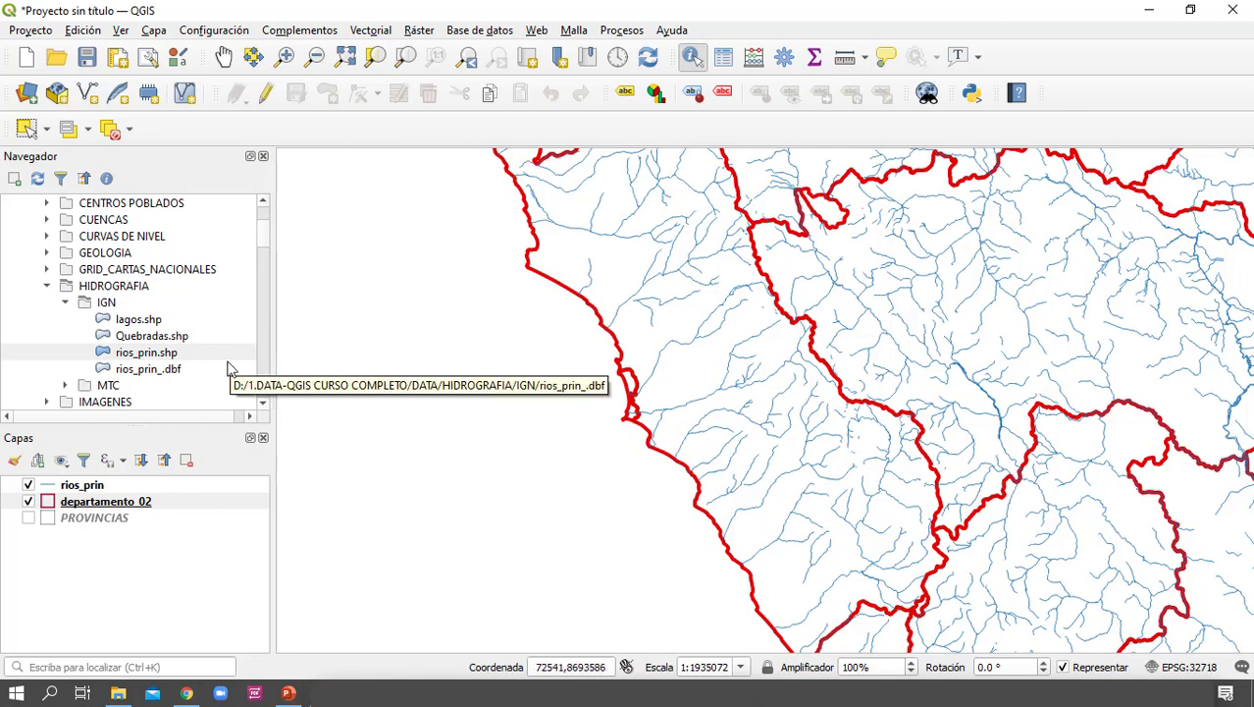
{"action": "scroll", "coordinate": [186, 343], "scroll_direction": "up", "scroll_amount": 1}
{"action": "scroll", "coordinate": [186, 344], "scroll_direction": "up", "scroll_amount": 1}
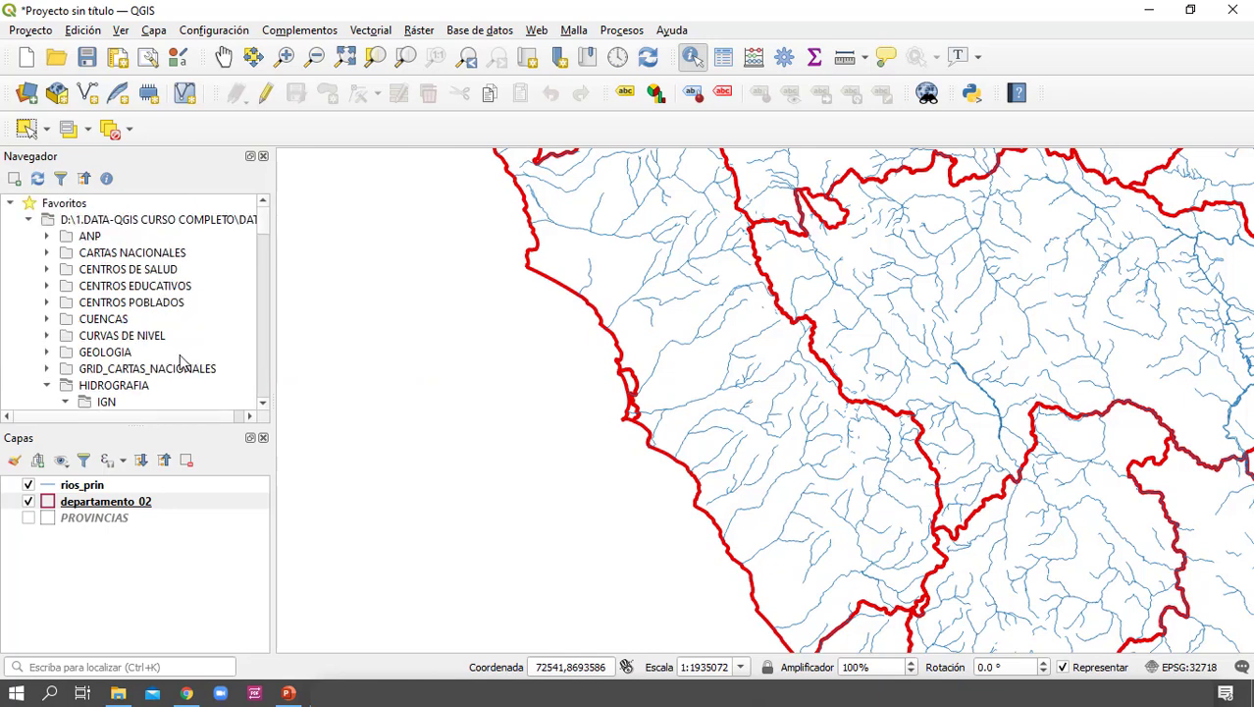
{"action": "scroll", "coordinate": [182, 362], "scroll_direction": "down", "scroll_amount": 1}
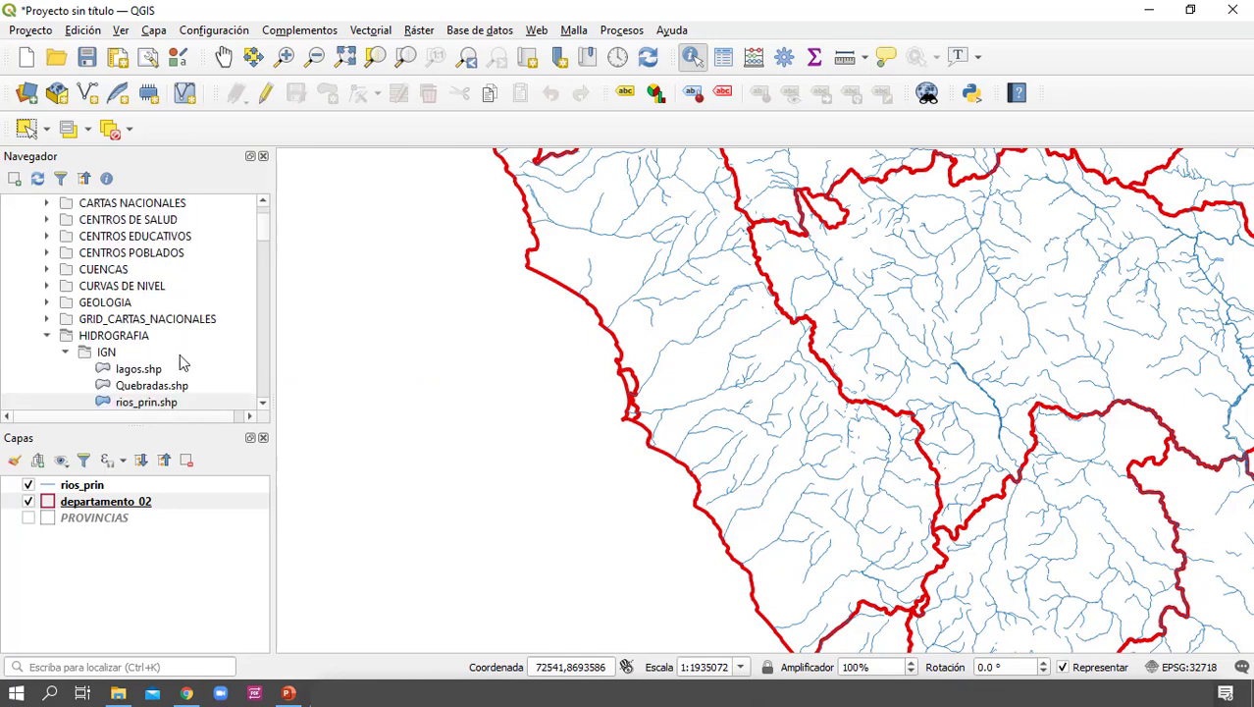
{"action": "scroll", "coordinate": [182, 362], "scroll_direction": "up", "scroll_amount": 1}
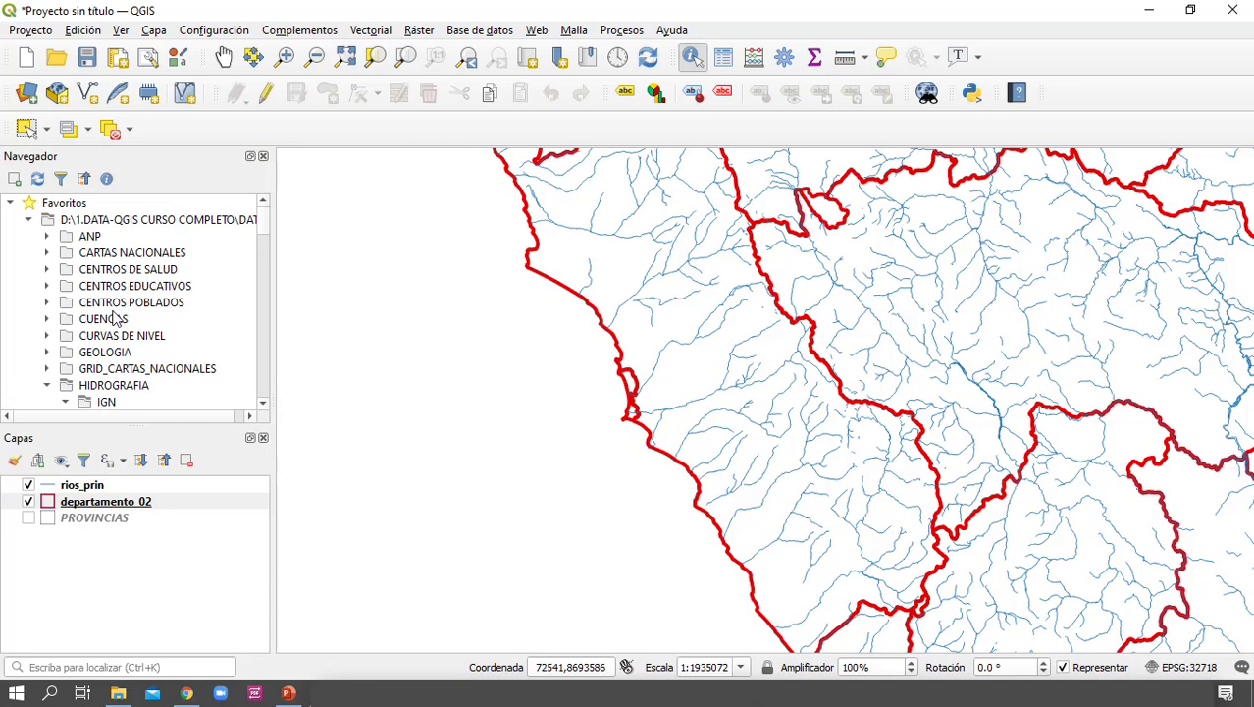
{"action": "left_click", "coordinate": [46, 269]}
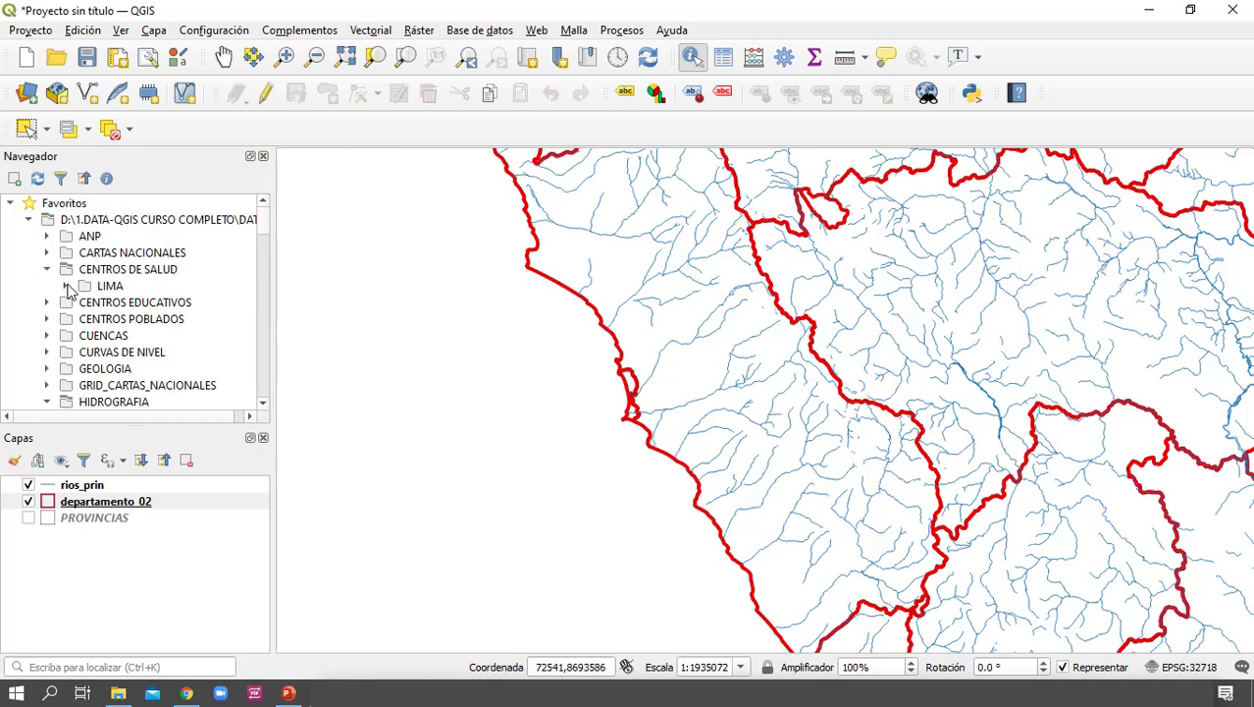
{"action": "left_click", "coordinate": [66, 285]}
{"action": "left_click", "coordinate": [154, 307]}
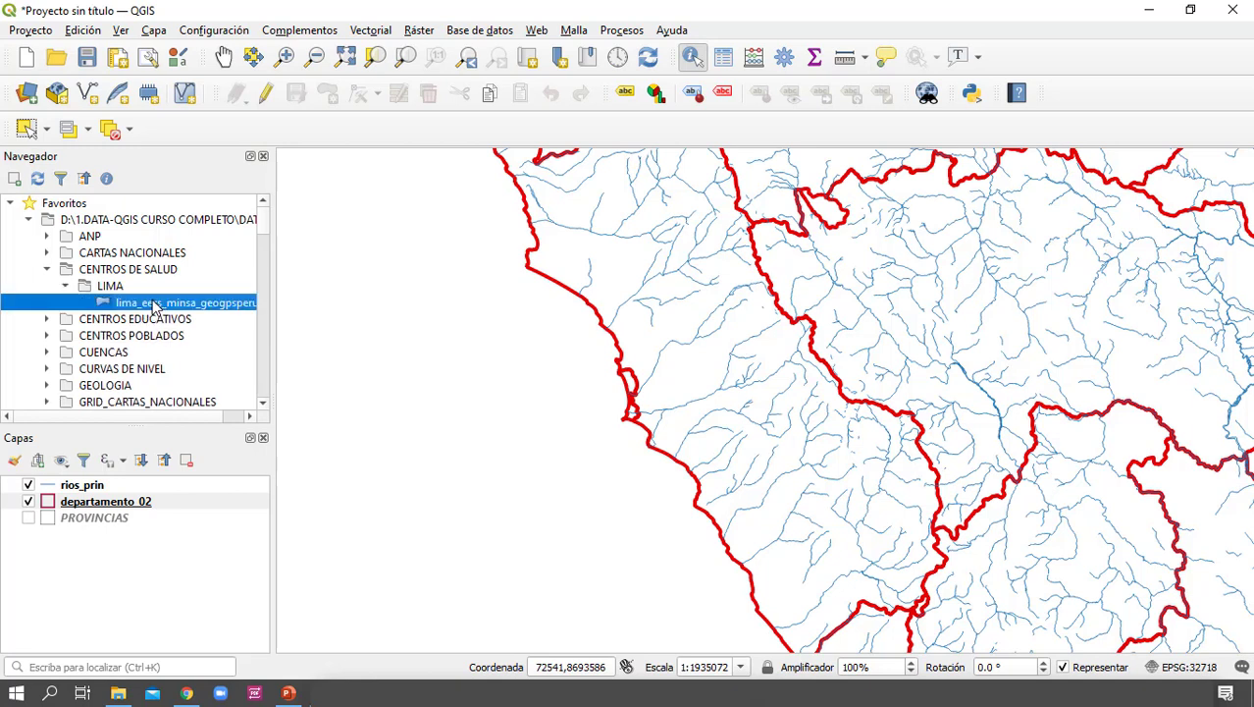
{"action": "left_click_drag", "start_coordinate": [143, 307], "coordinate": [433, 351]}
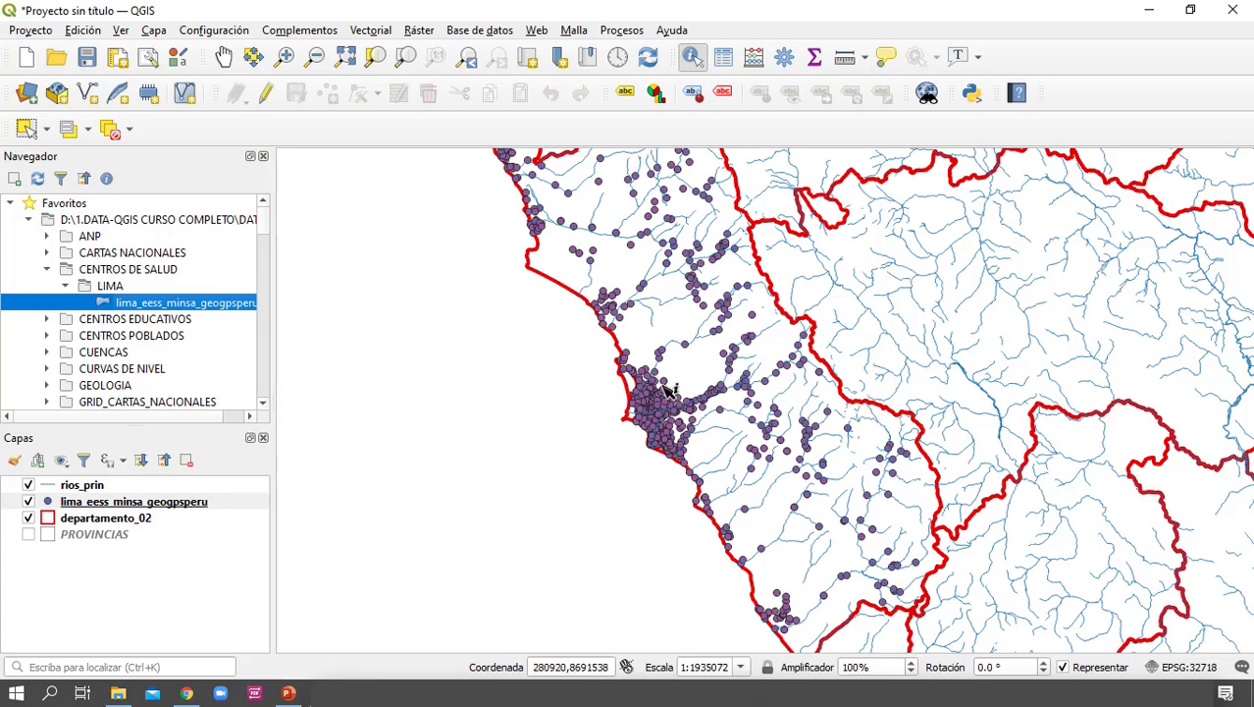
{"action": "left_click_drag", "start_coordinate": [640, 270], "coordinate": [680, 276]}
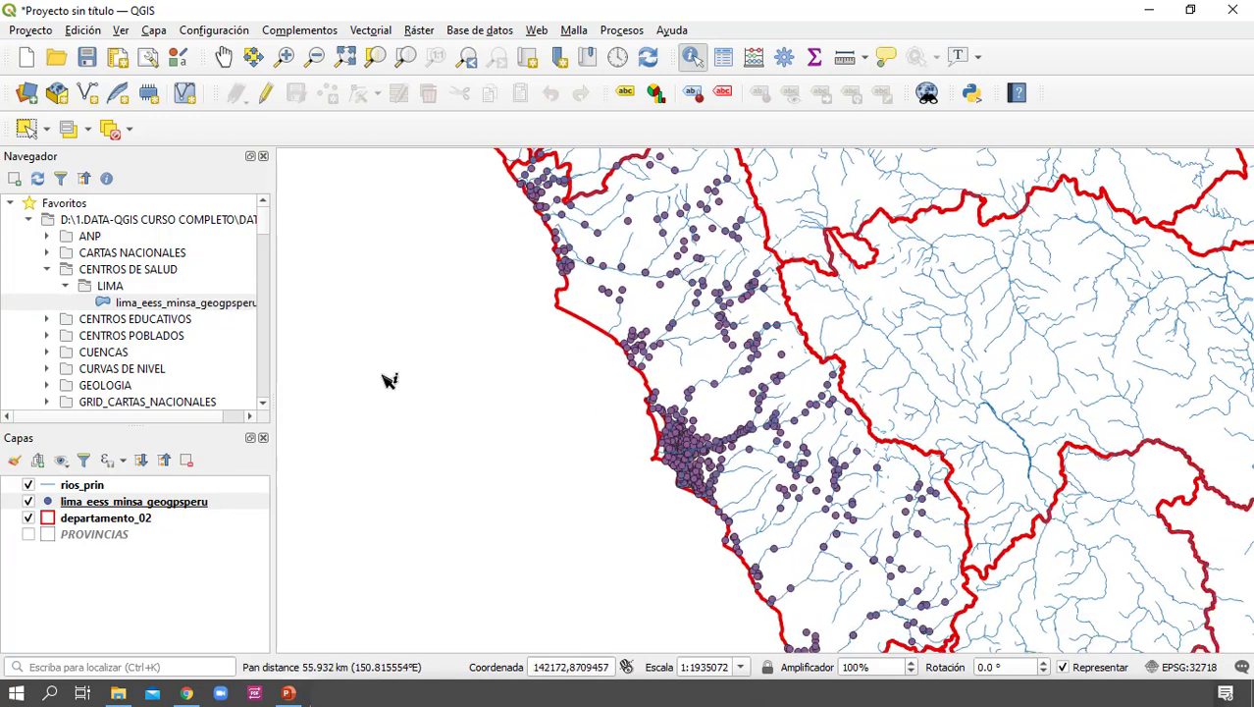
Open the attribute table of lima_eess_minsa_geogpsperu and sort its records by DEPARTAMEN, then by PROVINCIA
{"action": "left_click", "coordinate": [169, 505]}
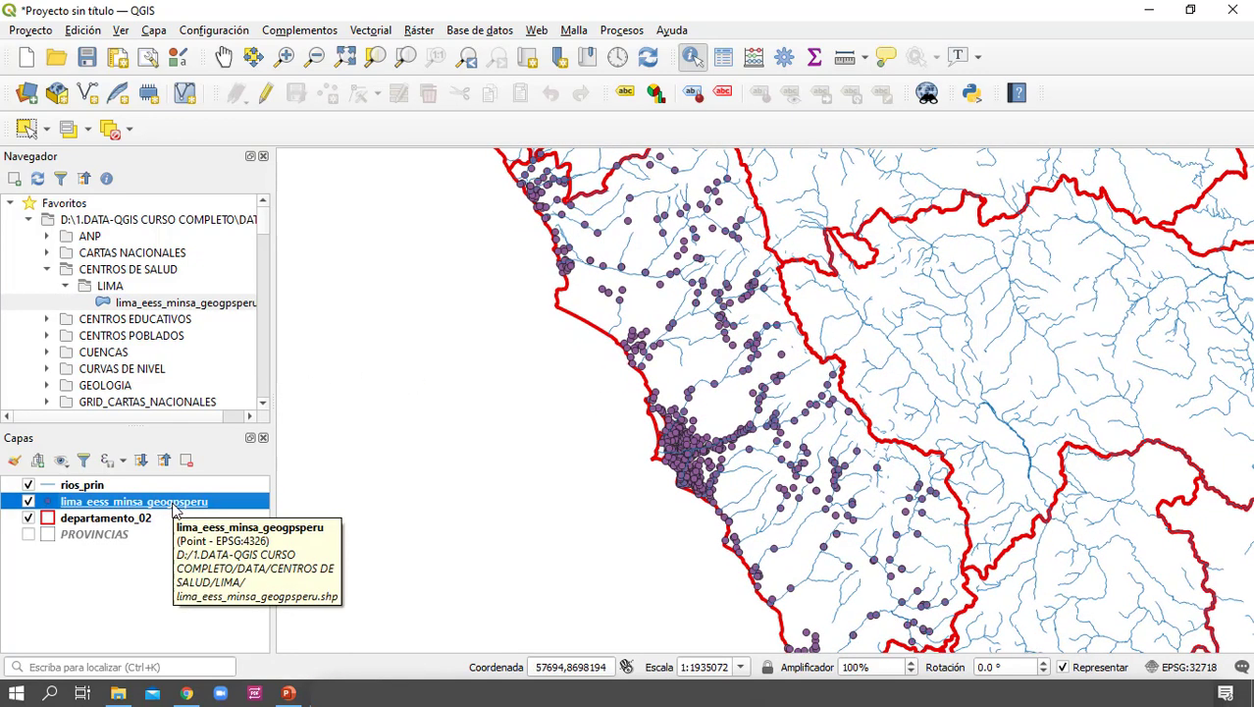
{"action": "right_click", "coordinate": [197, 503]}
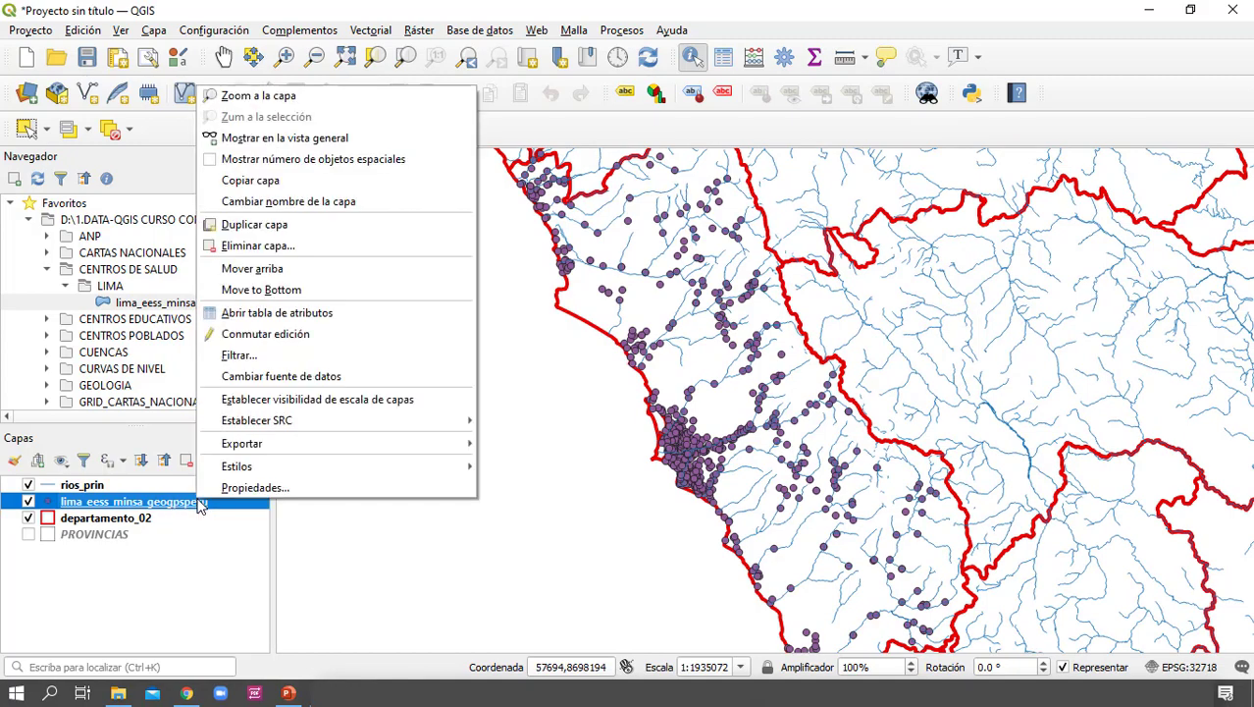
{"action": "left_click", "coordinate": [351, 314]}
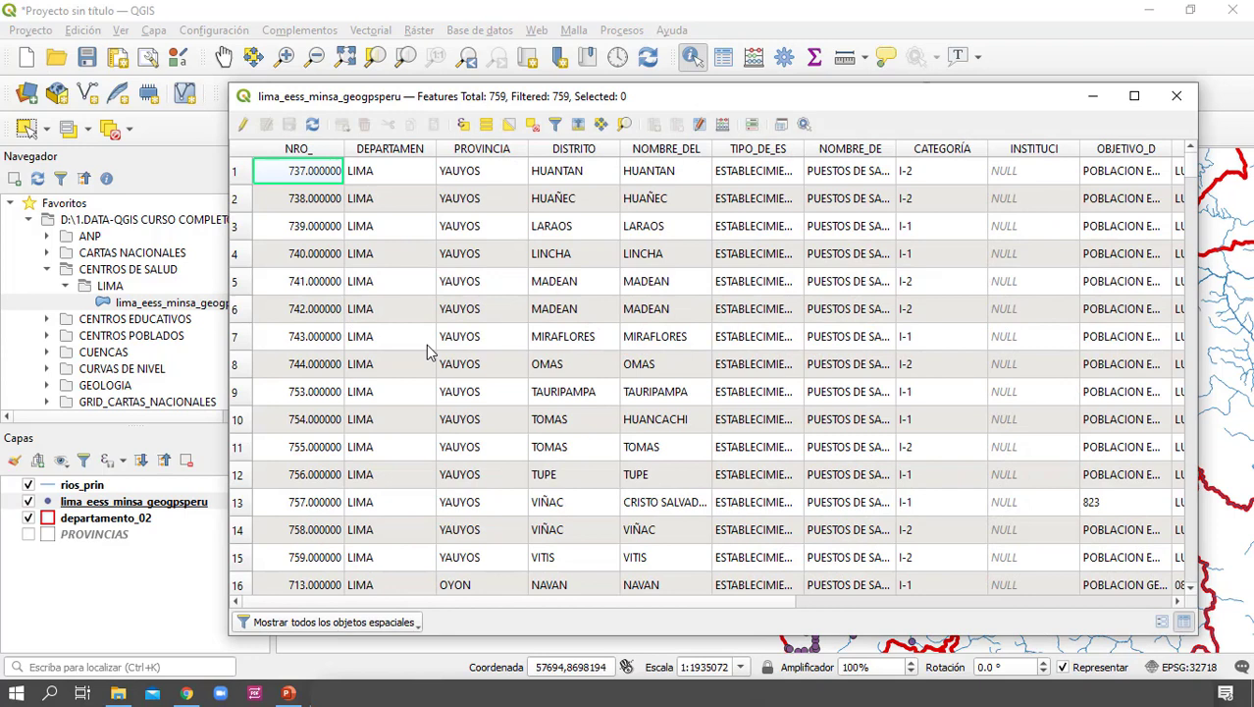
{"action": "left_click", "coordinate": [428, 155]}
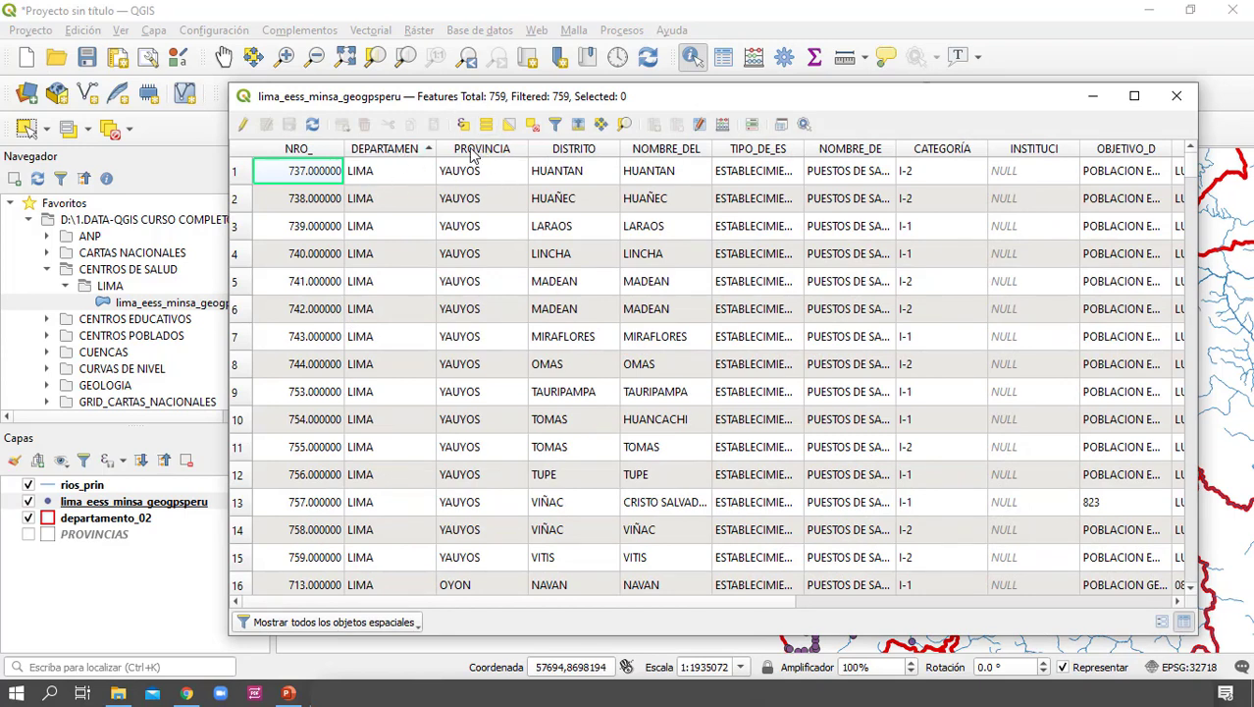
{"action": "left_click", "coordinate": [473, 155]}
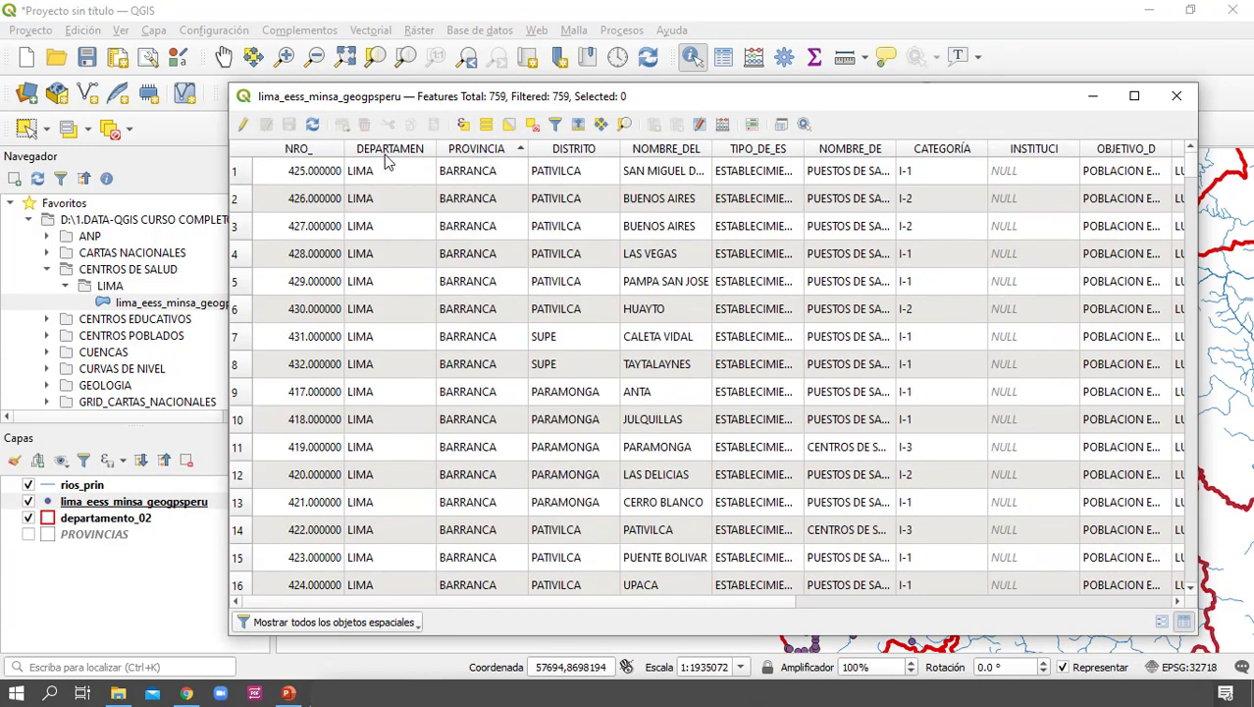
Fit the NOMBRE_DE and TIPO_DE_ES columns to their contents, review the health centre records and close the table
{"action": "double_click", "coordinate": [896, 148]}
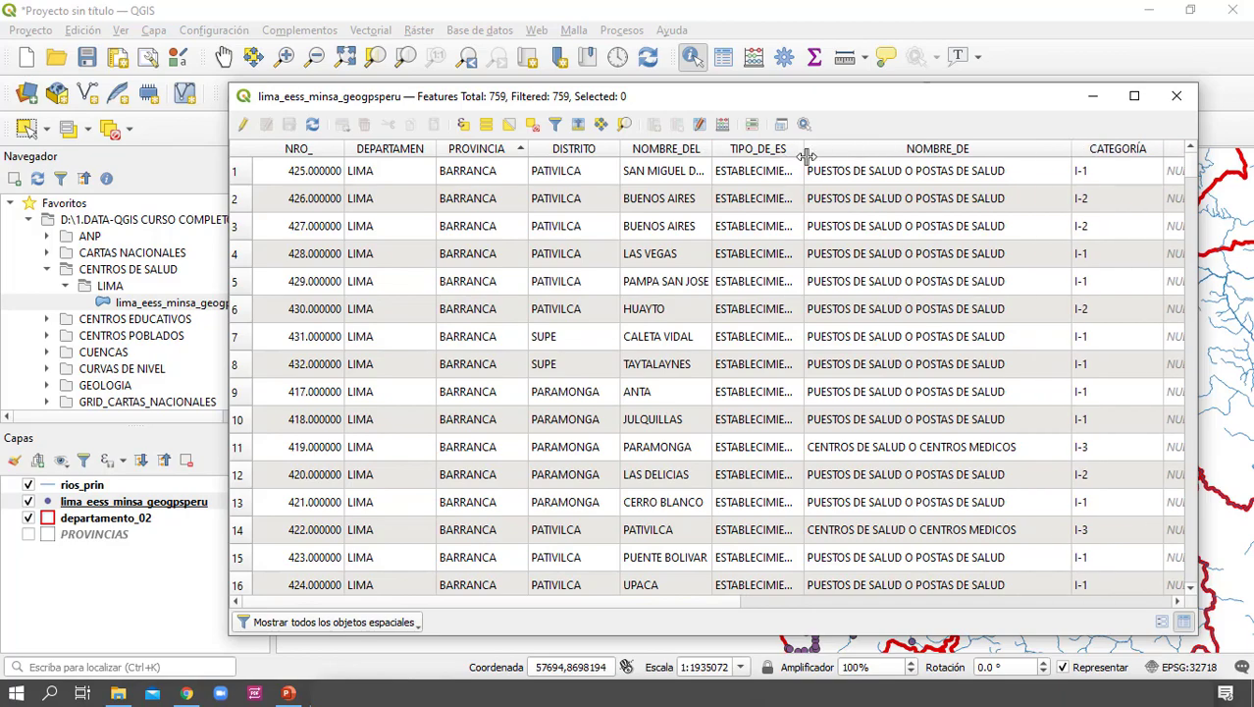
{"action": "double_click", "coordinate": [805, 155]}
{"action": "scroll", "coordinate": [908, 371], "scroll_direction": "down", "scroll_amount": 5}
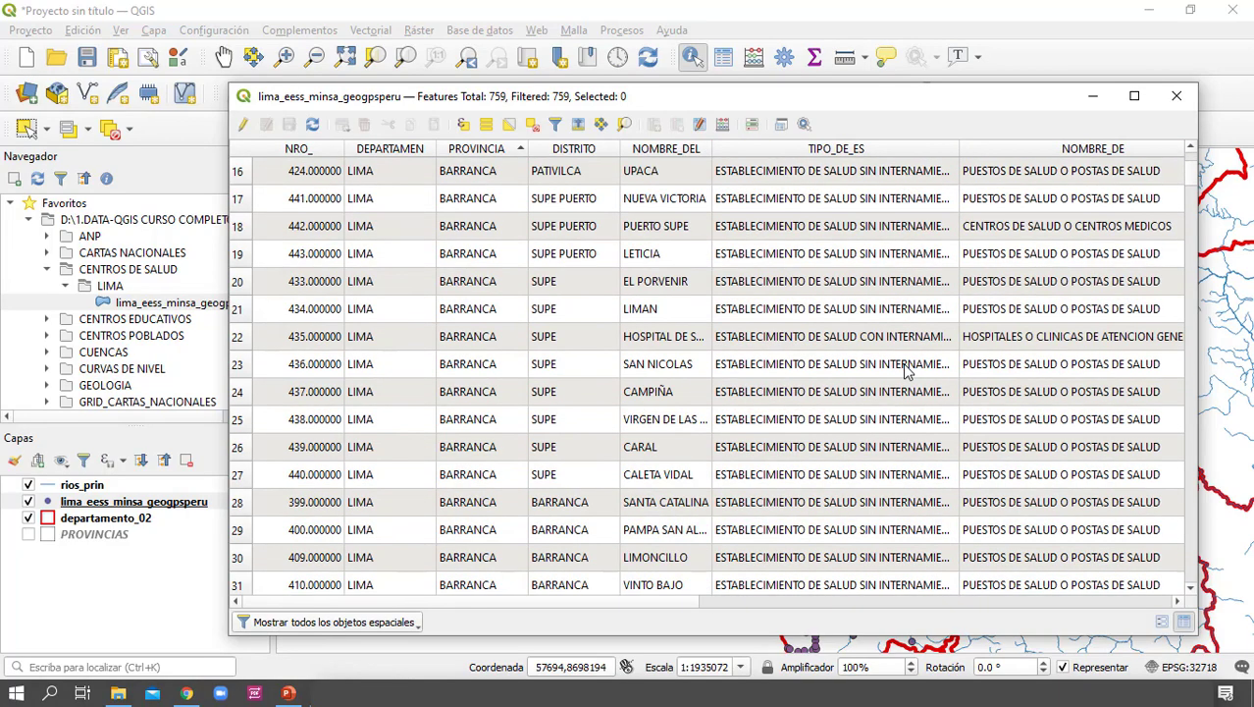
{"action": "left_click_drag", "start_coordinate": [1190, 176], "coordinate": [1143, 594]}
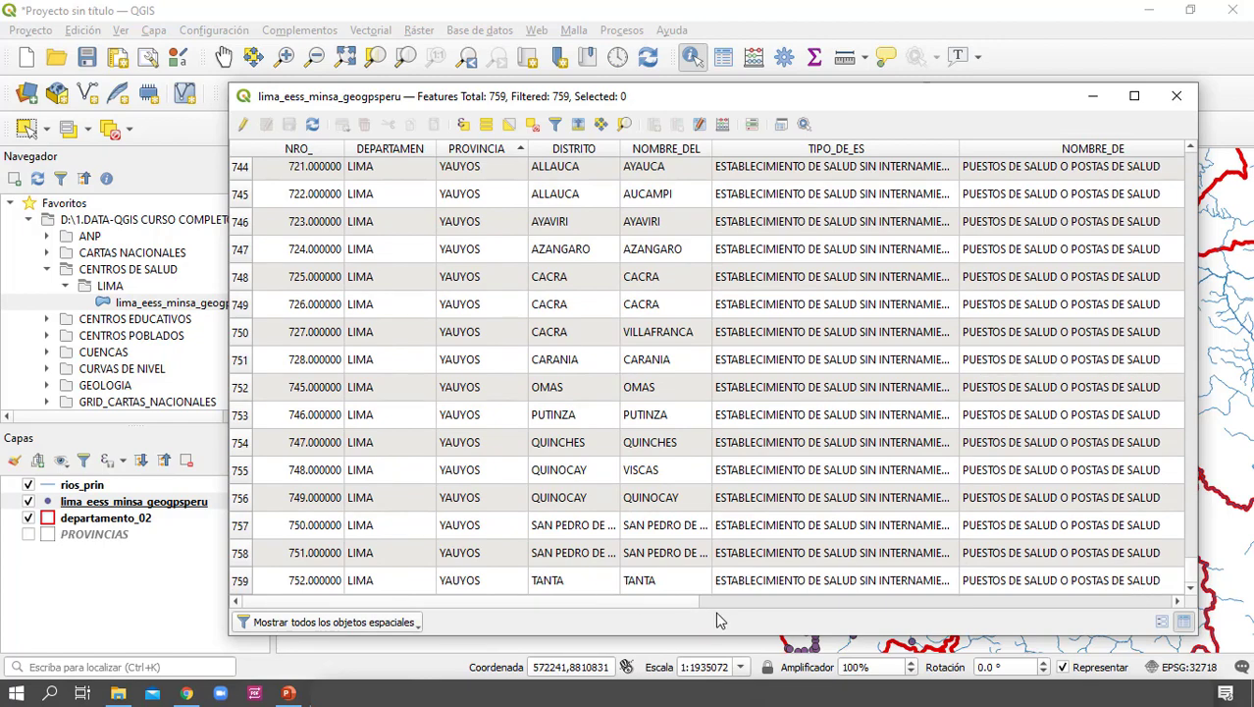
{"action": "left_click_drag", "start_coordinate": [662, 613], "coordinate": [893, 616]}
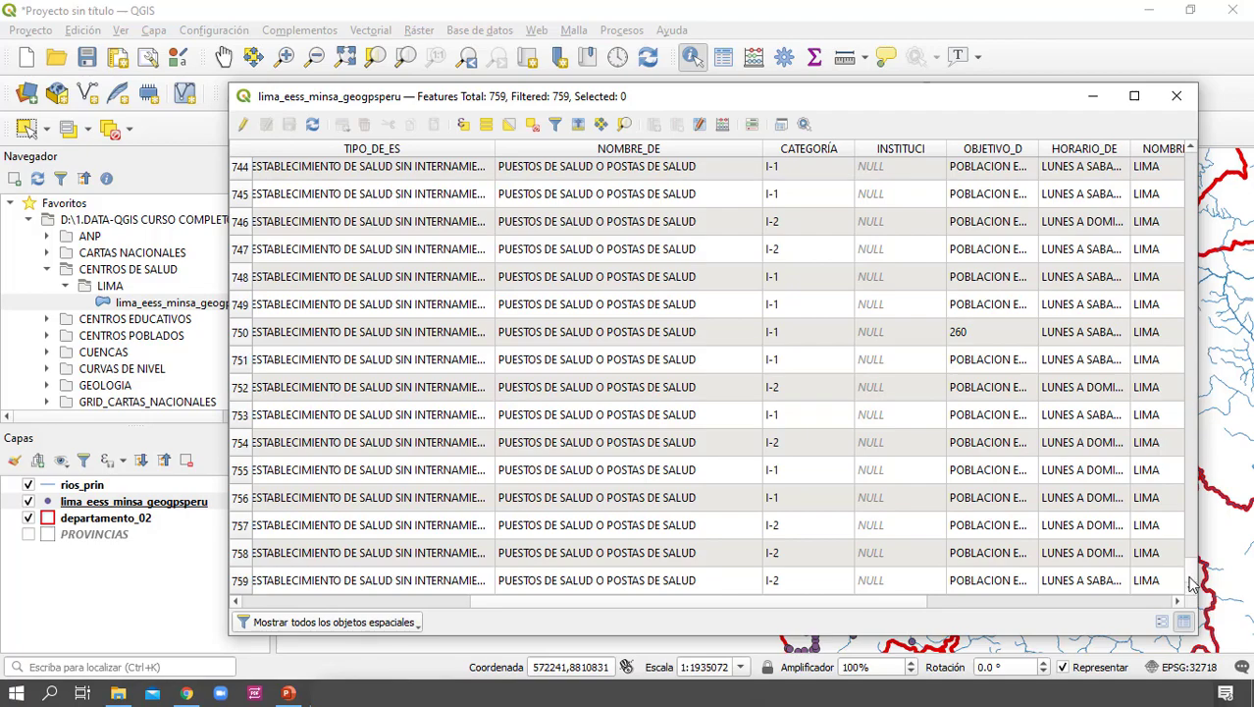
{"action": "left_click_drag", "start_coordinate": [1192, 583], "coordinate": [1165, 404]}
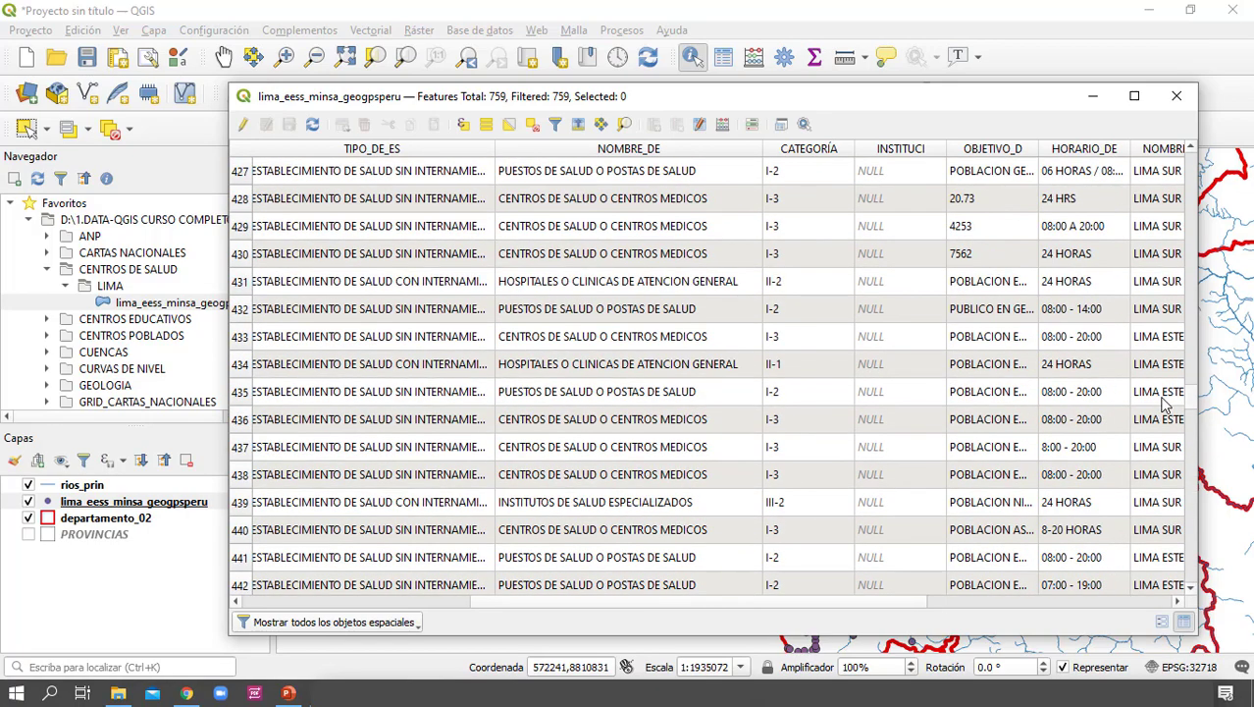
{"action": "left_click_drag", "start_coordinate": [1165, 406], "coordinate": [1150, 174]}
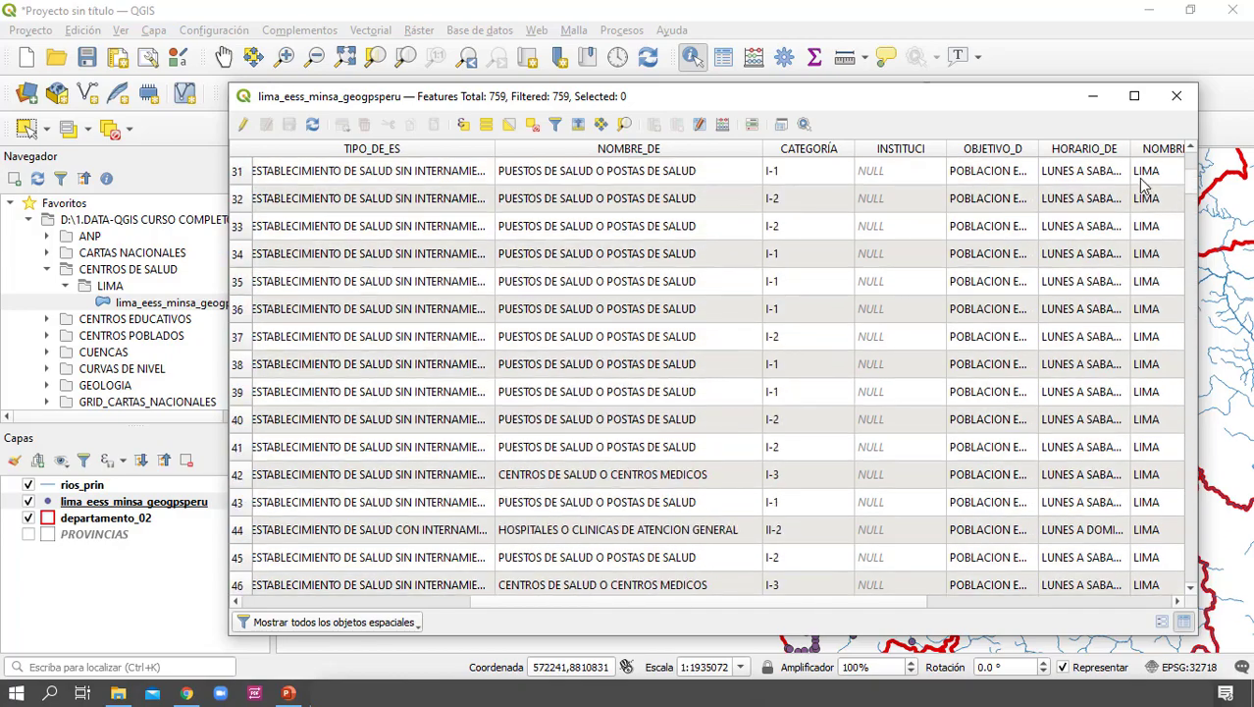
{"action": "left_click", "coordinate": [1177, 99]}
Examine how the health centre points are distributed across Lima relative to the department boundaries and rivers
{"action": "scroll", "coordinate": [760, 397], "scroll_direction": "down", "scroll_amount": 2}
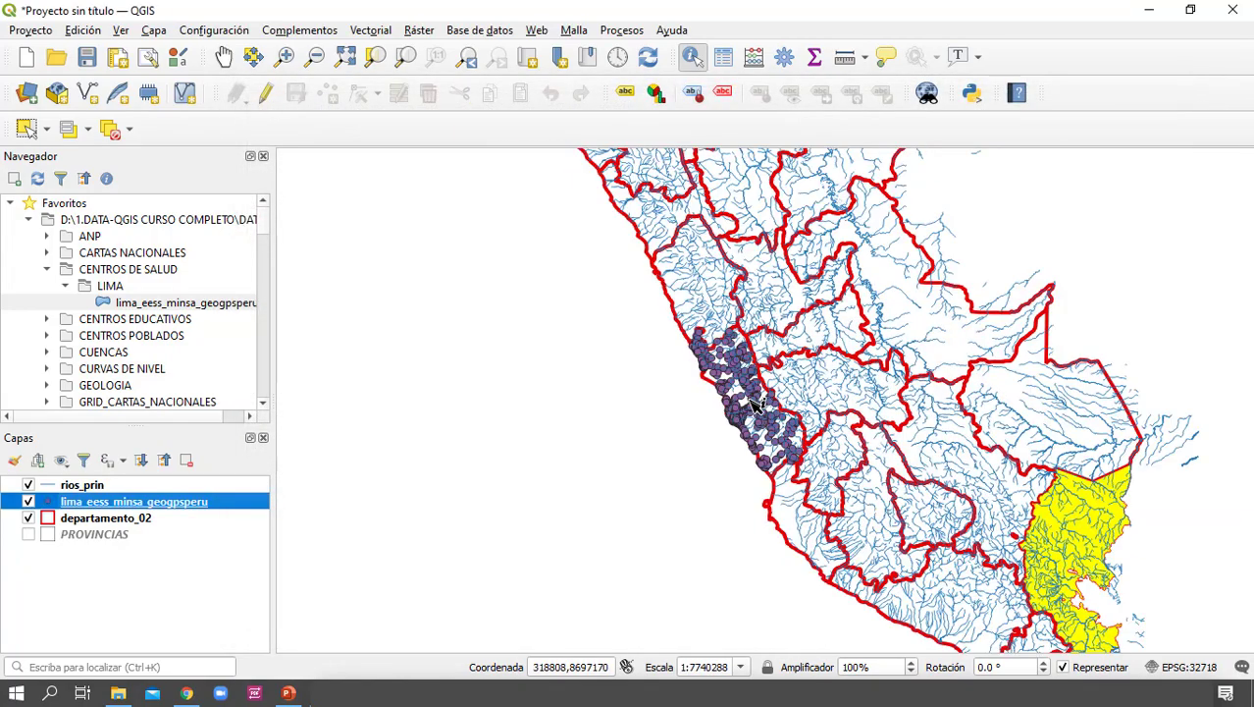
{"action": "scroll", "coordinate": [752, 402], "scroll_direction": "up", "scroll_amount": 1}
{"action": "scroll", "coordinate": [752, 401], "scroll_direction": "down", "scroll_amount": 1}
{"action": "left_click", "coordinate": [590, 461]}
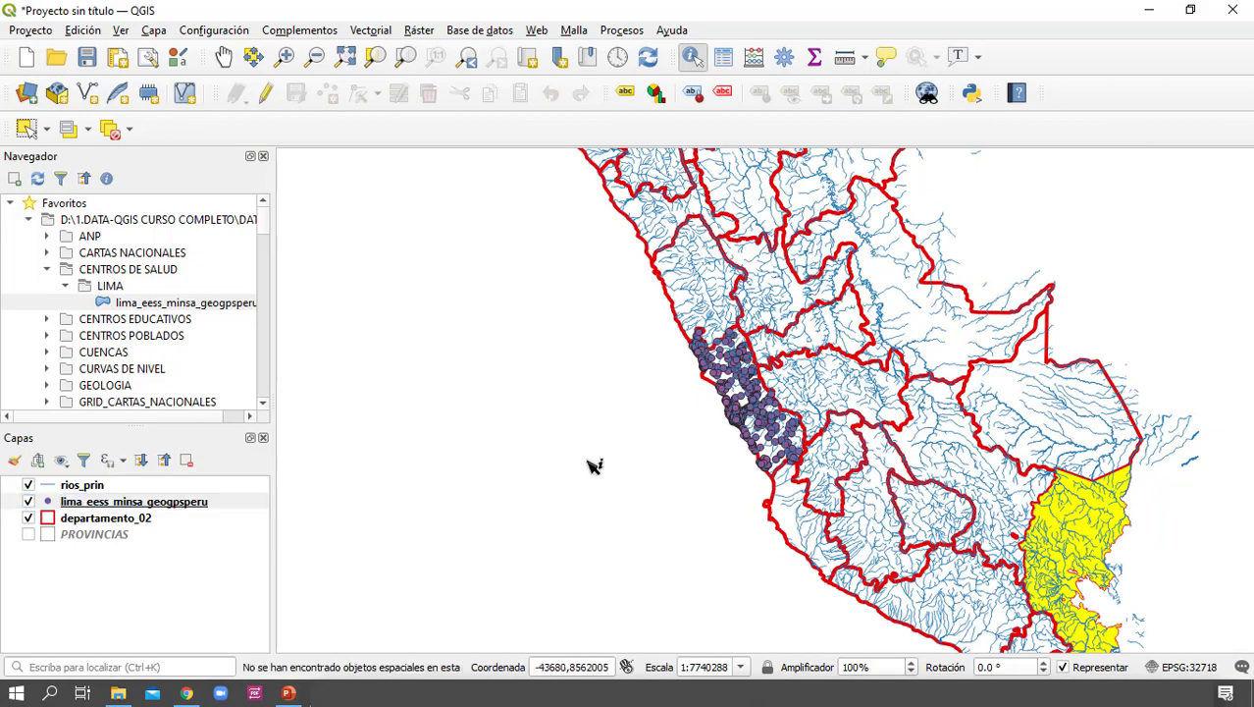
{"action": "left_click_drag", "start_coordinate": [754, 540], "coordinate": [635, 490]}
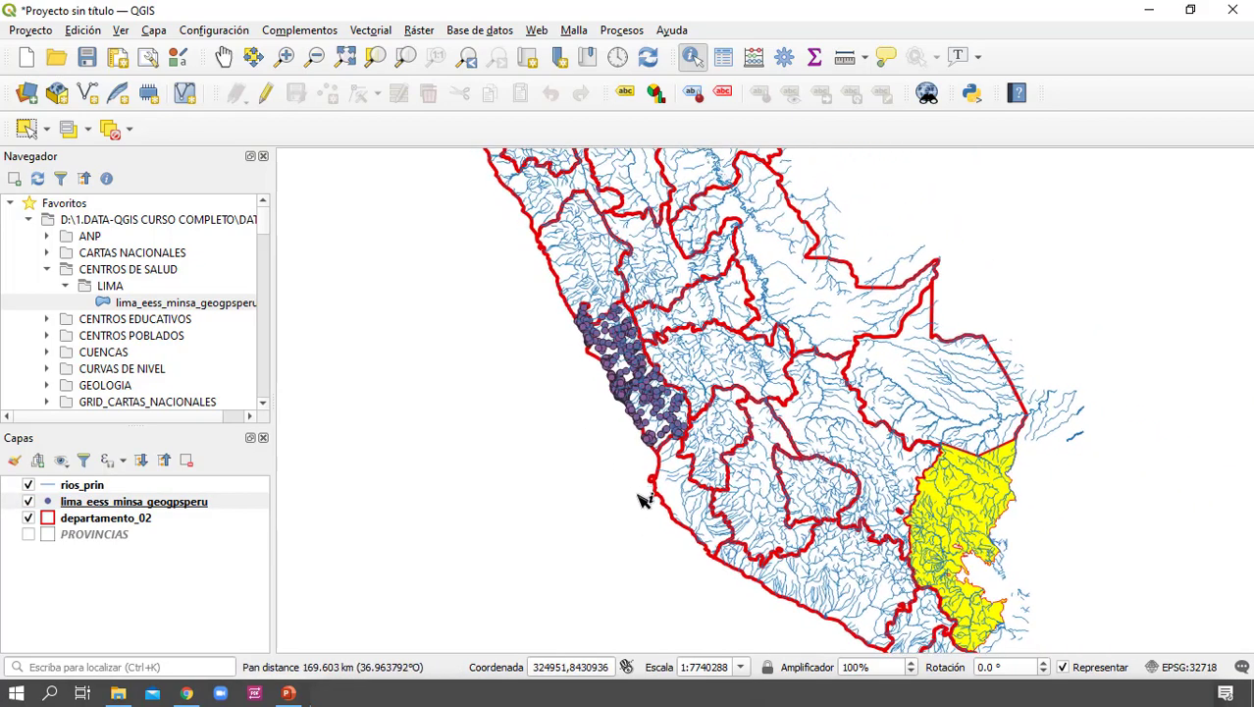
{"action": "left_click_drag", "start_coordinate": [642, 407], "coordinate": [665, 426]}
{"action": "scroll", "coordinate": [666, 424], "scroll_direction": "up", "scroll_amount": 2}
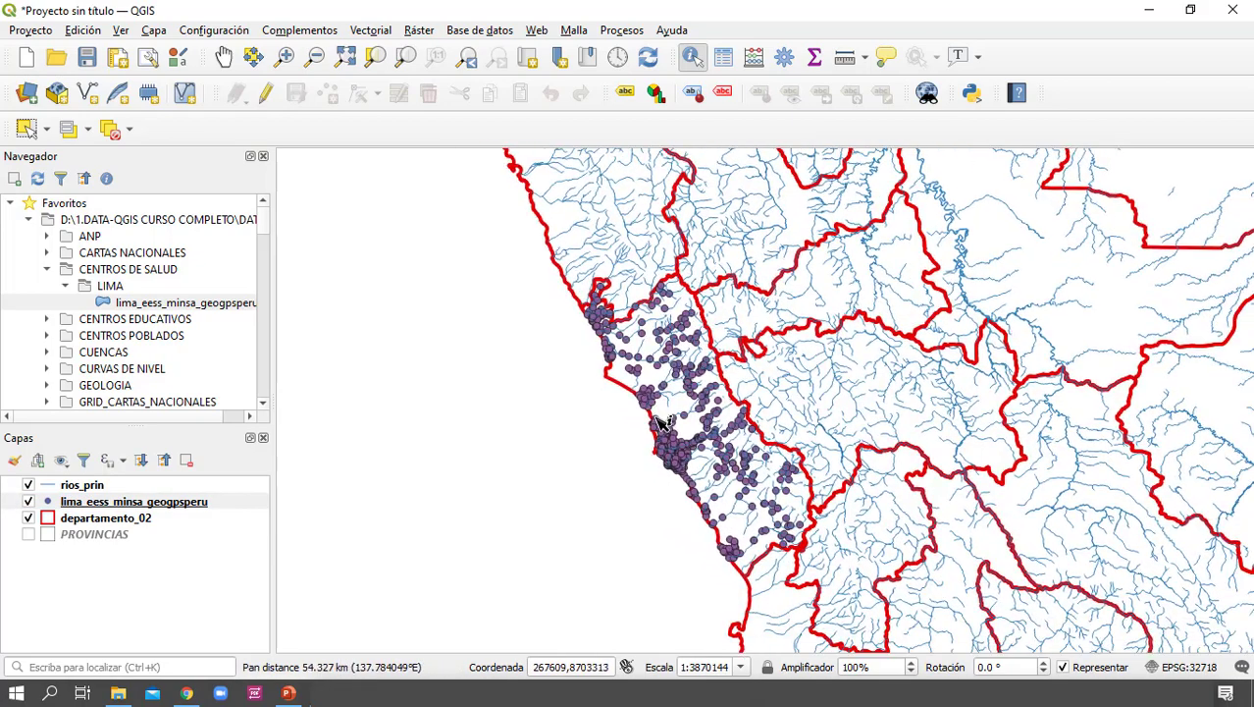
{"action": "scroll", "coordinate": [710, 439], "scroll_direction": "down", "scroll_amount": 1}
{"action": "left_click_drag", "start_coordinate": [708, 439], "coordinate": [681, 420]}
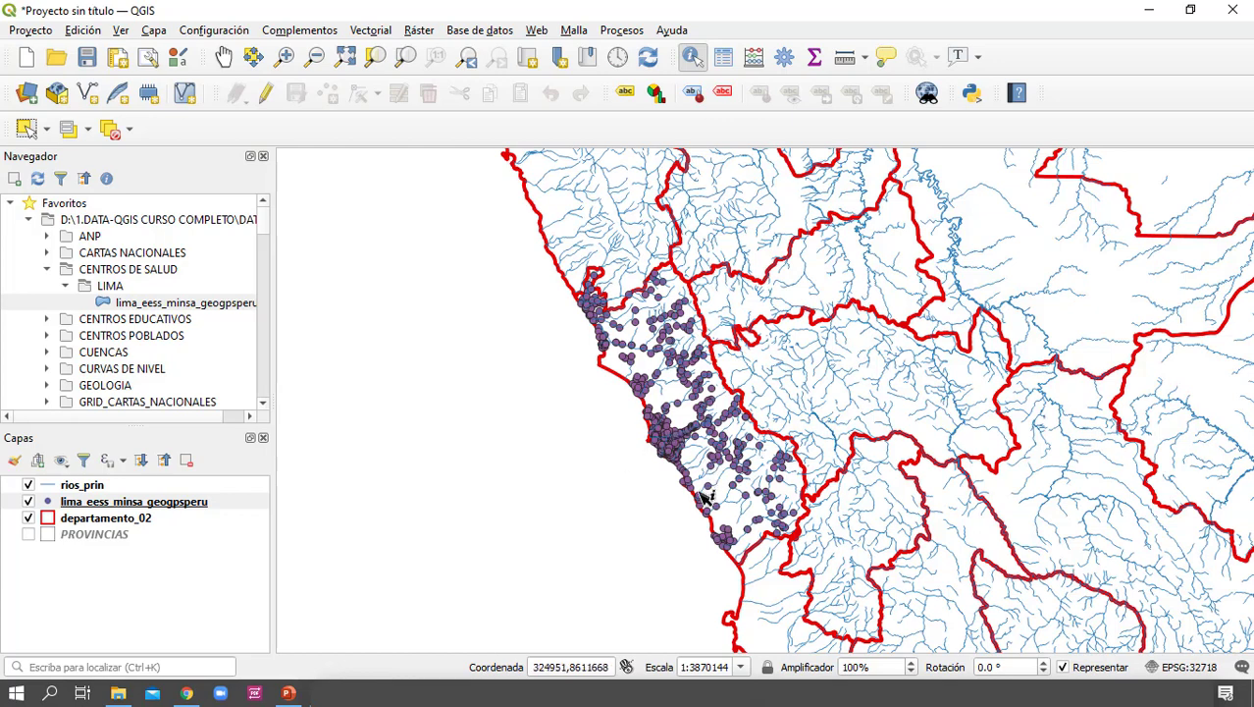
{"action": "left_click", "coordinate": [865, 56]}
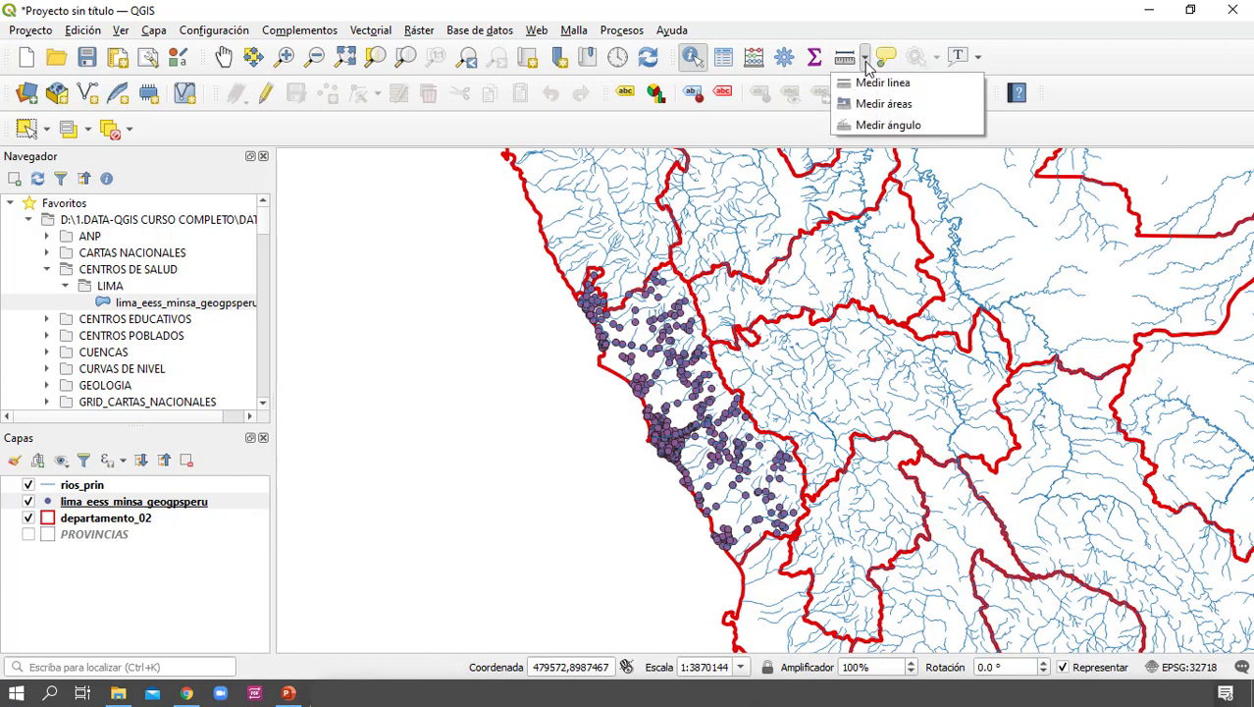
{"action": "left_click", "coordinate": [771, 141]}
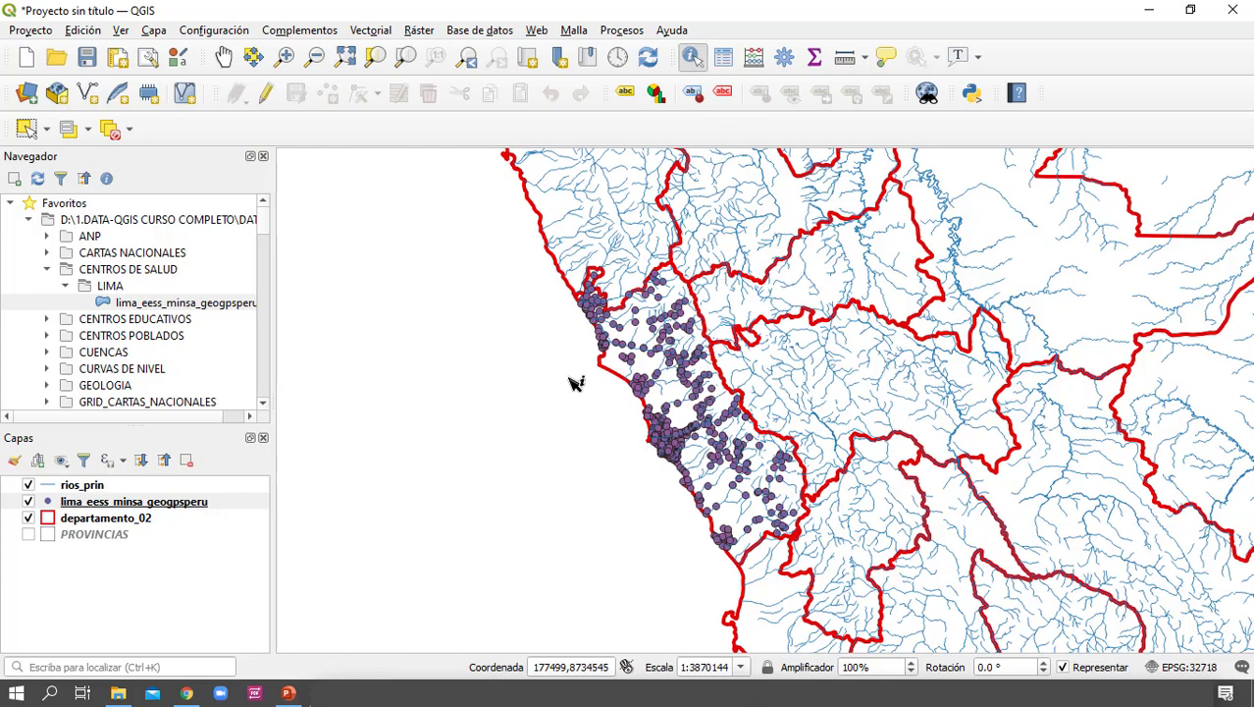
{"action": "left_click_drag", "start_coordinate": [577, 382], "coordinate": [536, 380]}
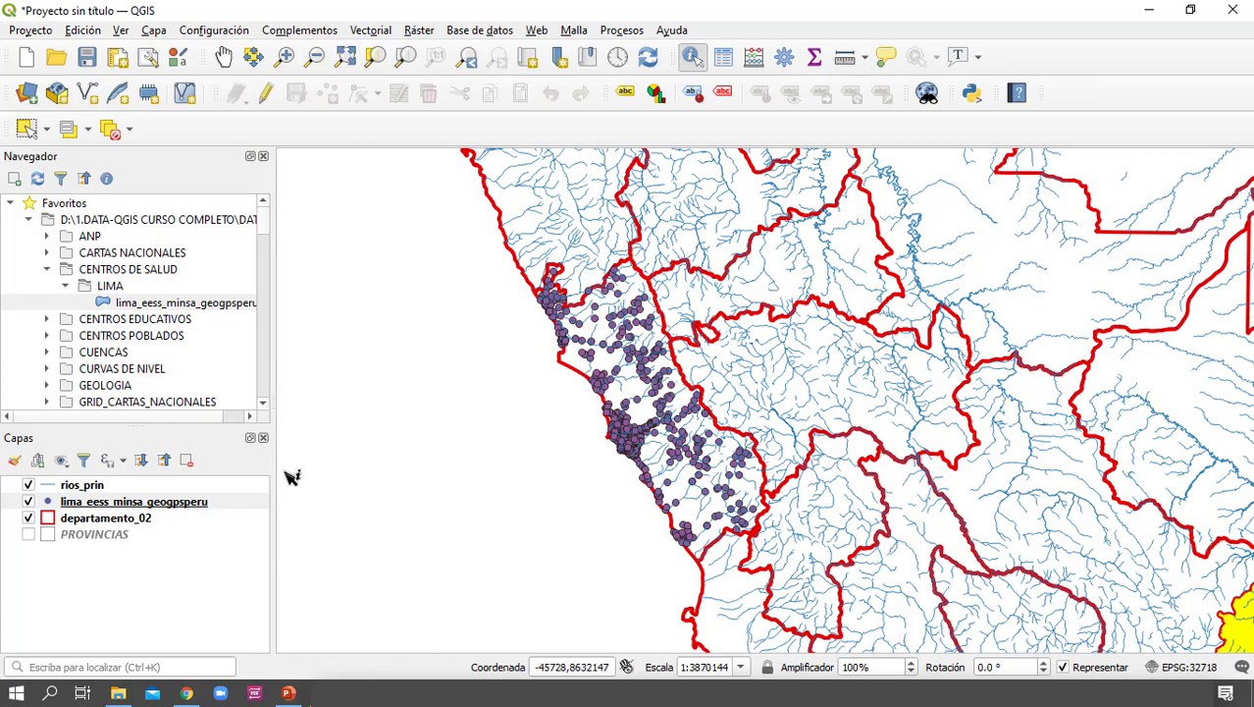
Hide the lima_eess_minsa_geogpsperu layer and enable single labels on departamento_02 using the DPTONOM02 field
{"action": "left_click", "coordinate": [29, 501]}
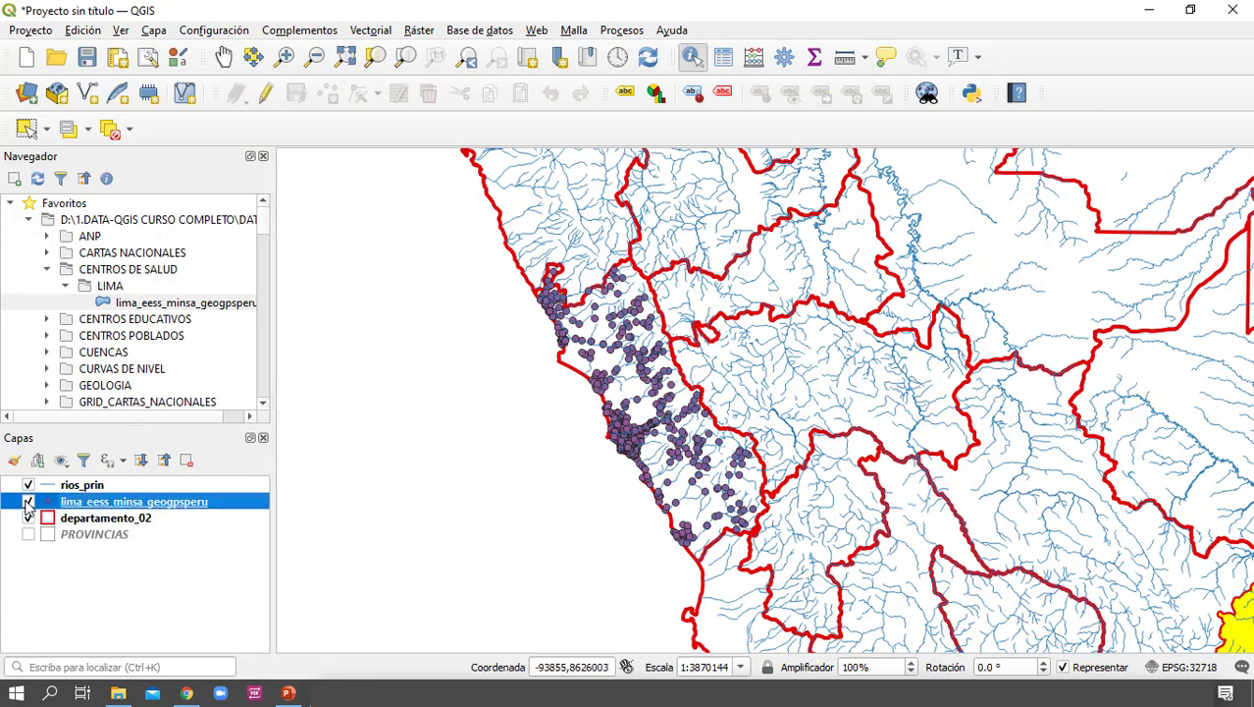
{"action": "left_click", "coordinate": [144, 520]}
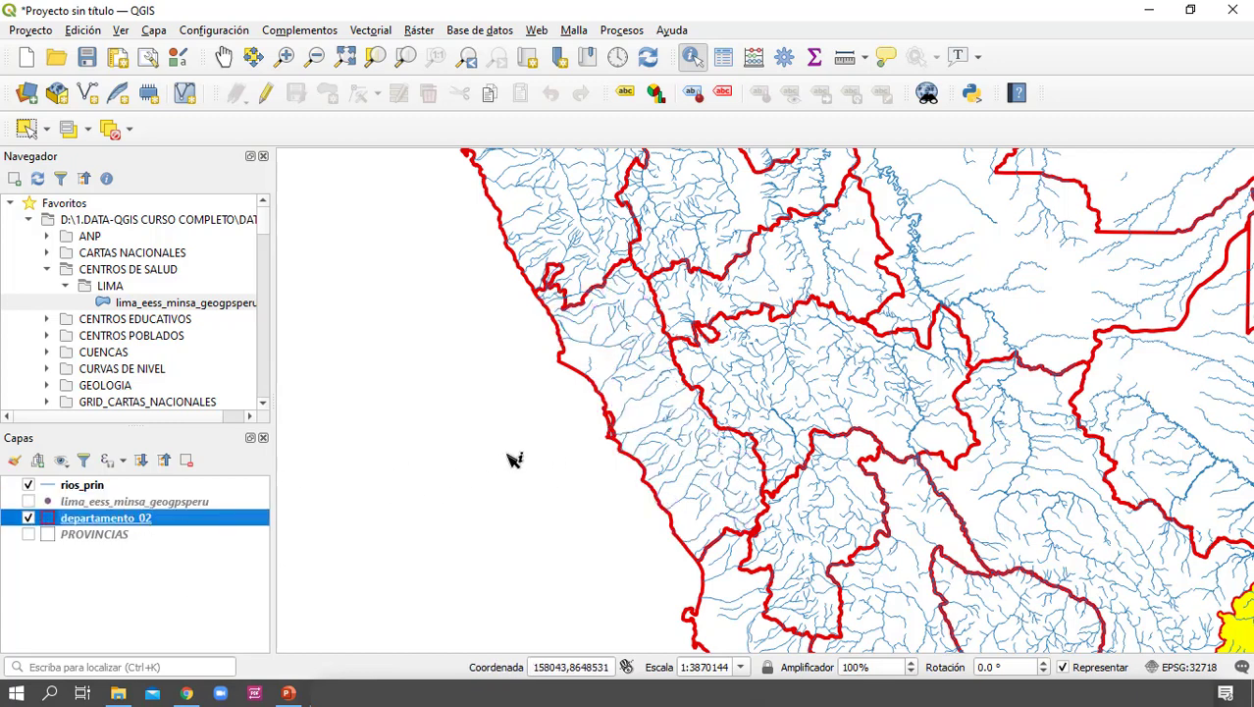
{"action": "right_click", "coordinate": [147, 525]}
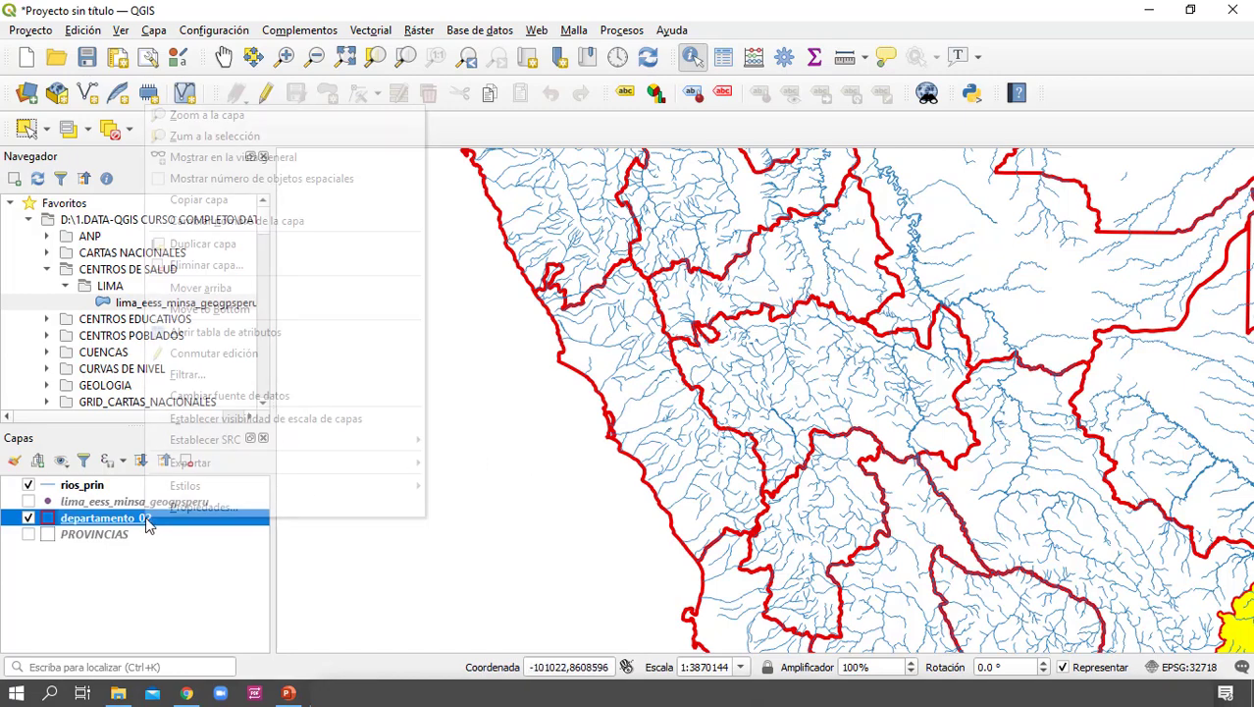
{"action": "left_click", "coordinate": [174, 522]}
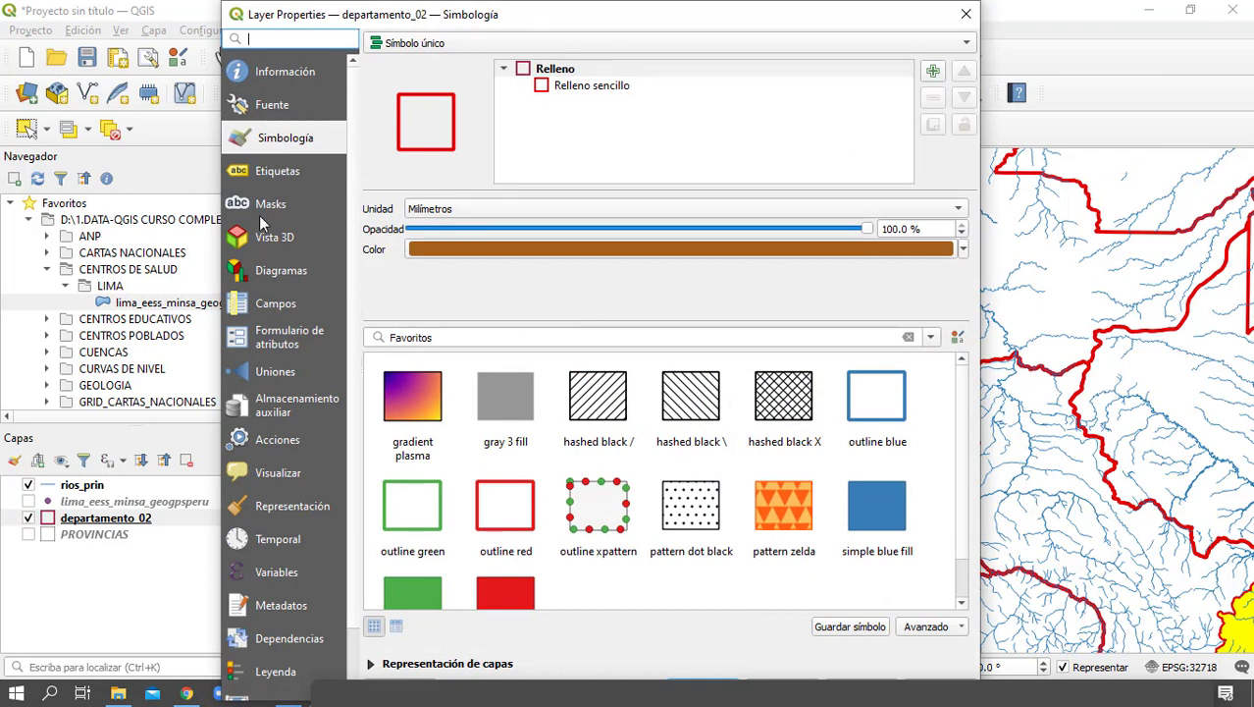
{"action": "left_click", "coordinate": [285, 171]}
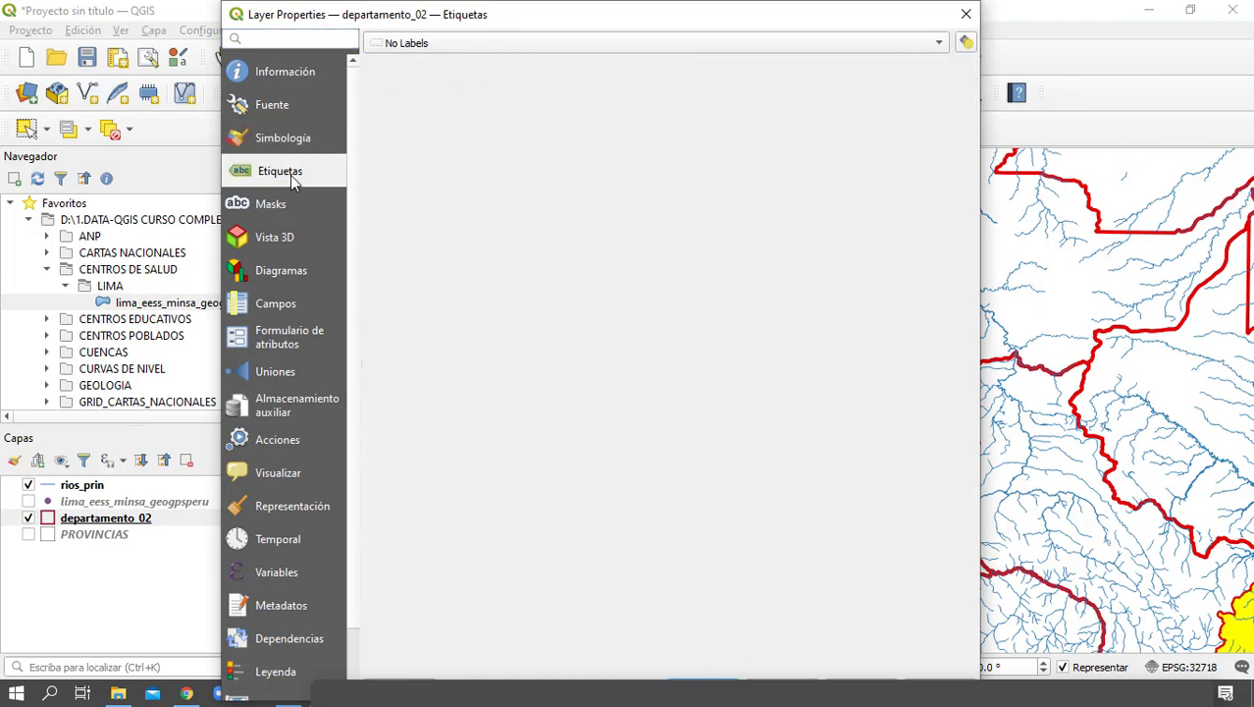
{"action": "left_click", "coordinate": [487, 42]}
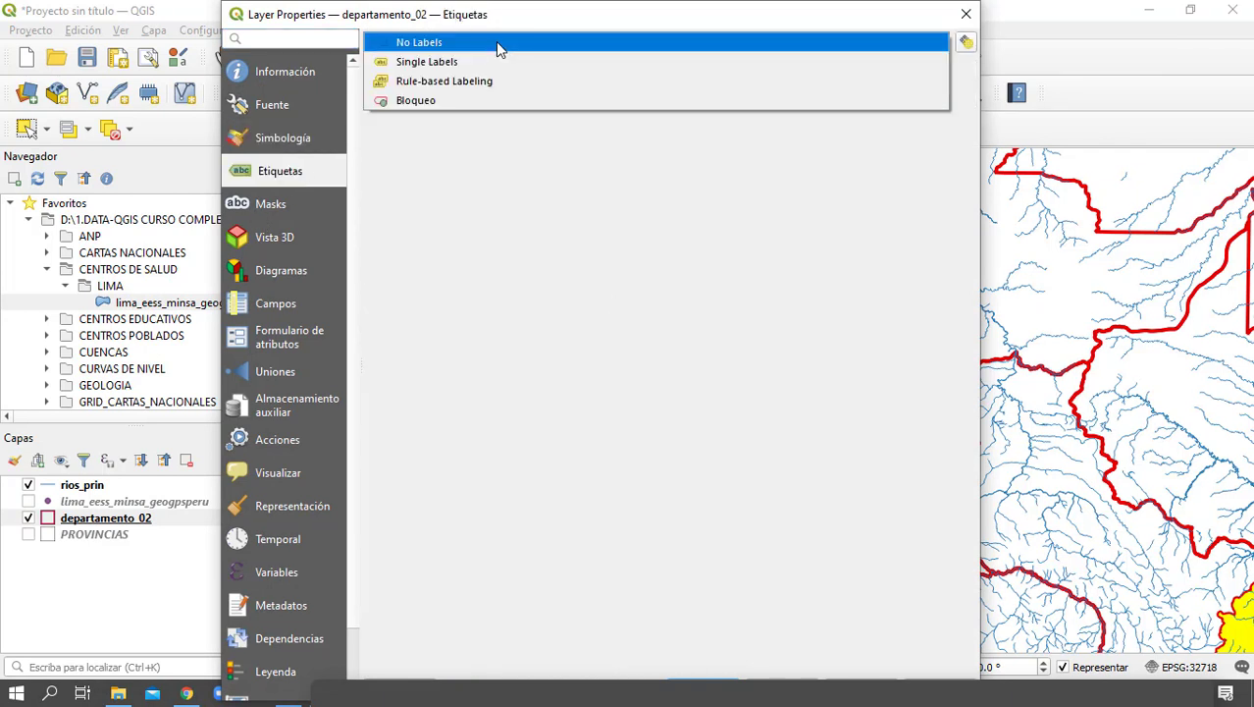
{"action": "left_click", "coordinate": [450, 65]}
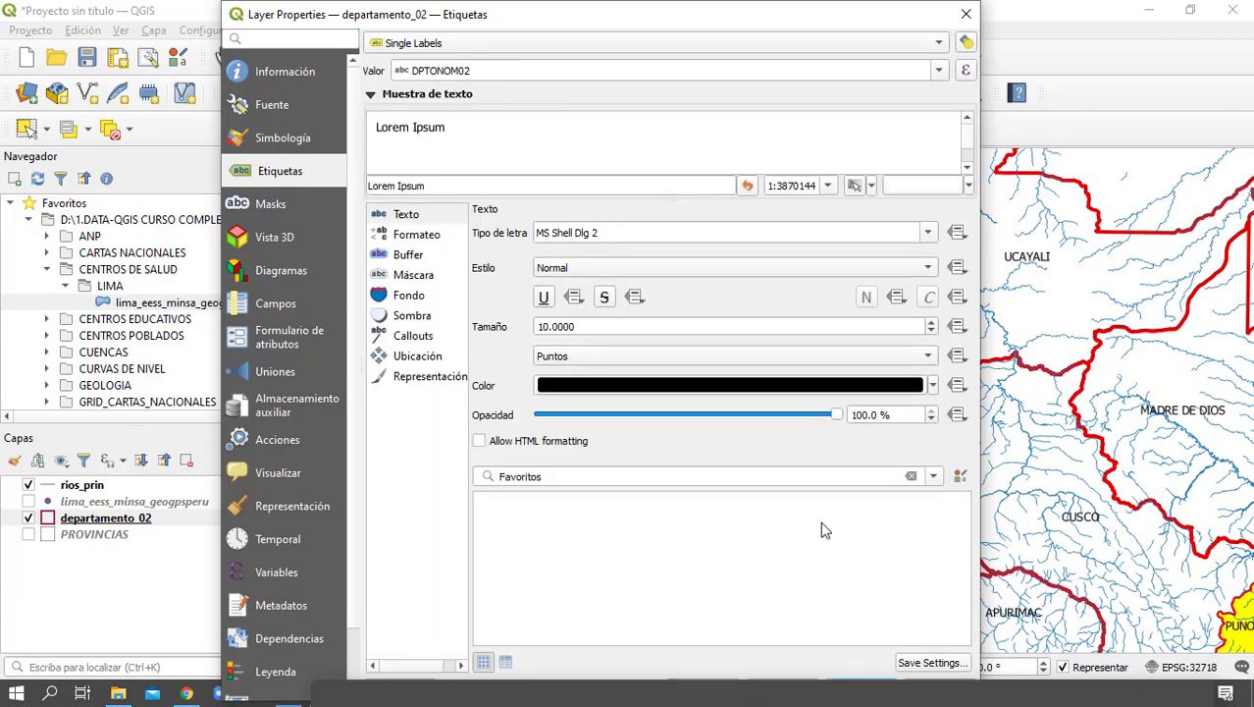
Apply the department name labels and check them on the map from the northern departments to Lima and Callao
{"action": "left_click_drag", "start_coordinate": [756, 21], "coordinate": [662, 19]}
{"action": "left_click", "coordinate": [620, 688]}
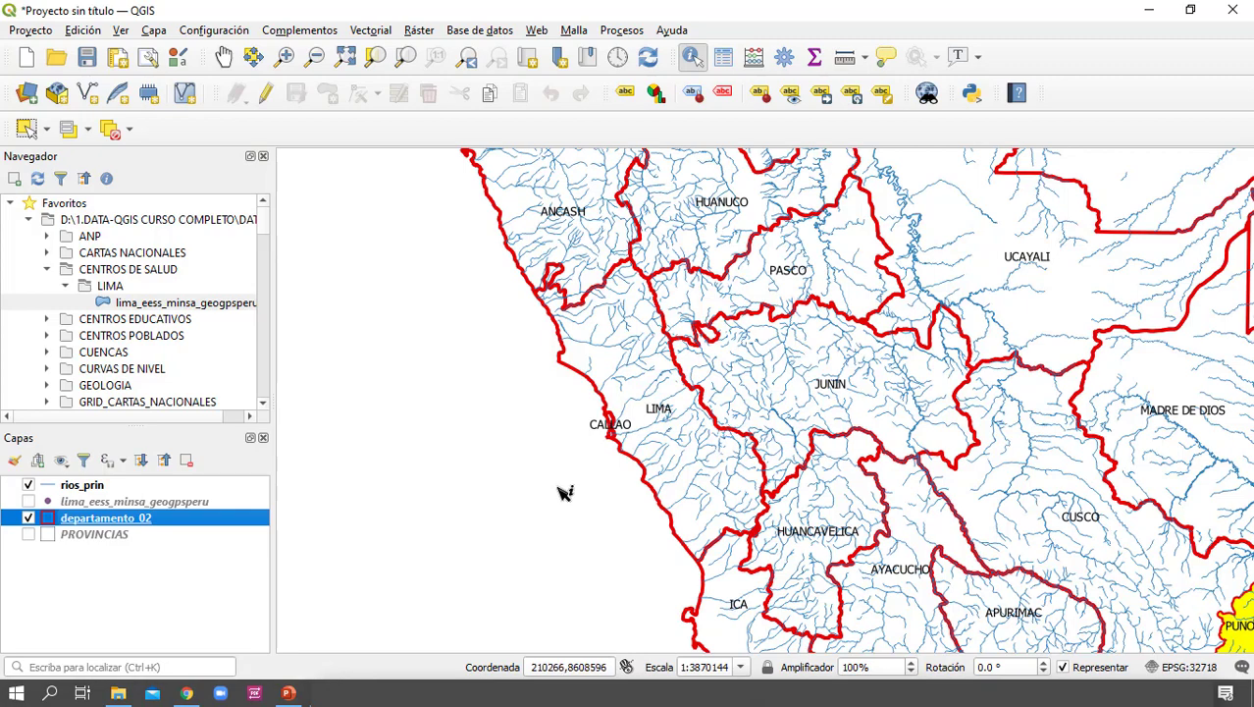
{"action": "left_click_drag", "start_coordinate": [573, 427], "coordinate": [689, 501]}
{"action": "scroll", "coordinate": [594, 493], "scroll_direction": "down", "scroll_amount": 1}
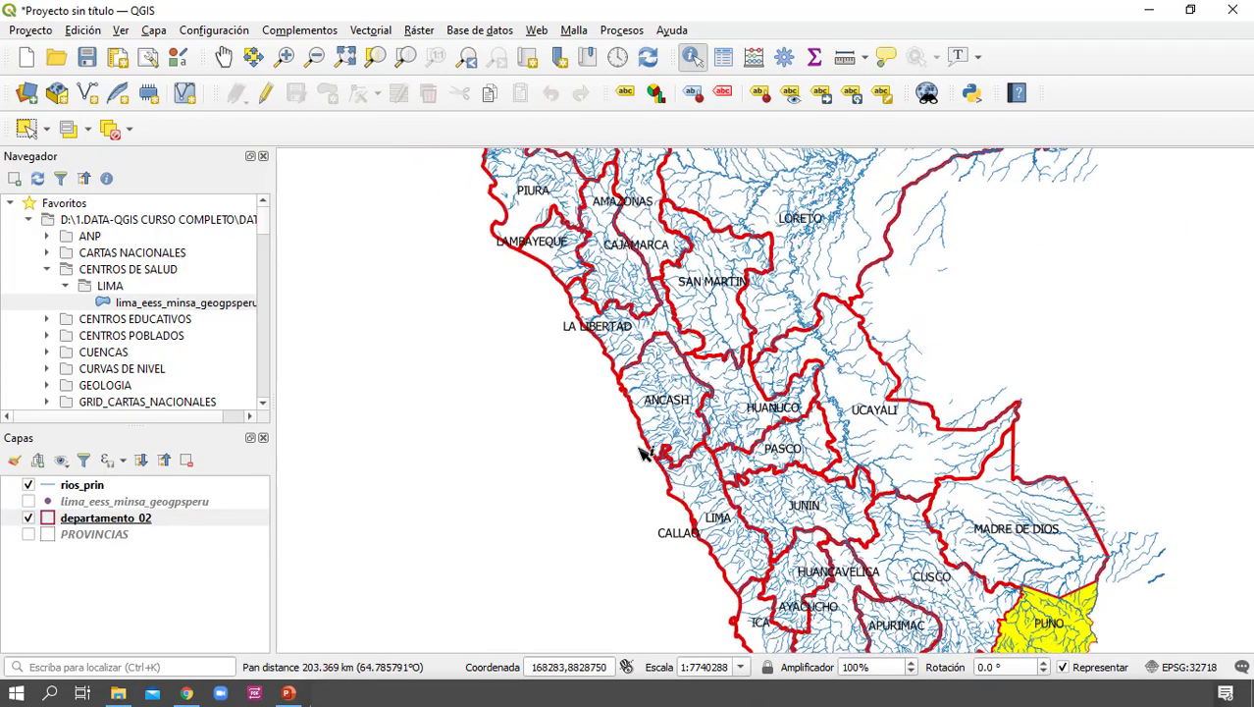
{"action": "scroll", "coordinate": [615, 424], "scroll_direction": "up", "scroll_amount": 1}
{"action": "left_click_drag", "start_coordinate": [688, 449], "coordinate": [639, 326]}
{"action": "scroll", "coordinate": [735, 518], "scroll_direction": "up", "scroll_amount": 1}
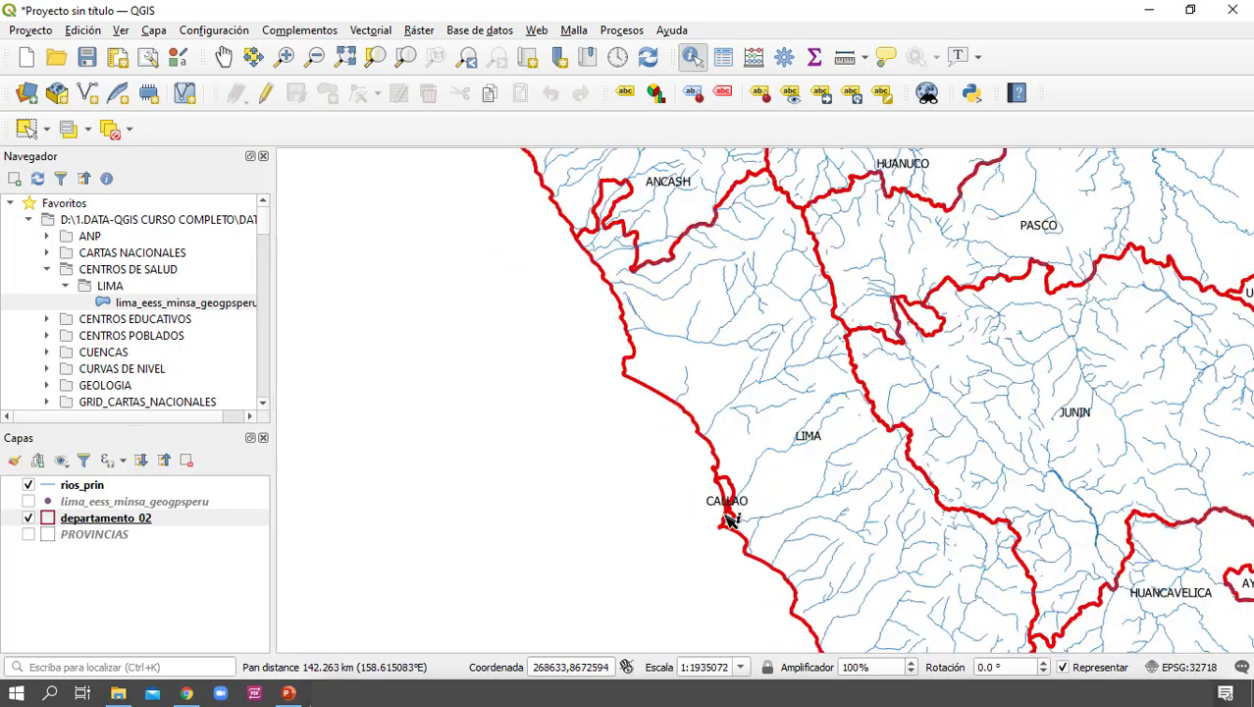
{"action": "left_click_drag", "start_coordinate": [734, 520], "coordinate": [717, 469]}
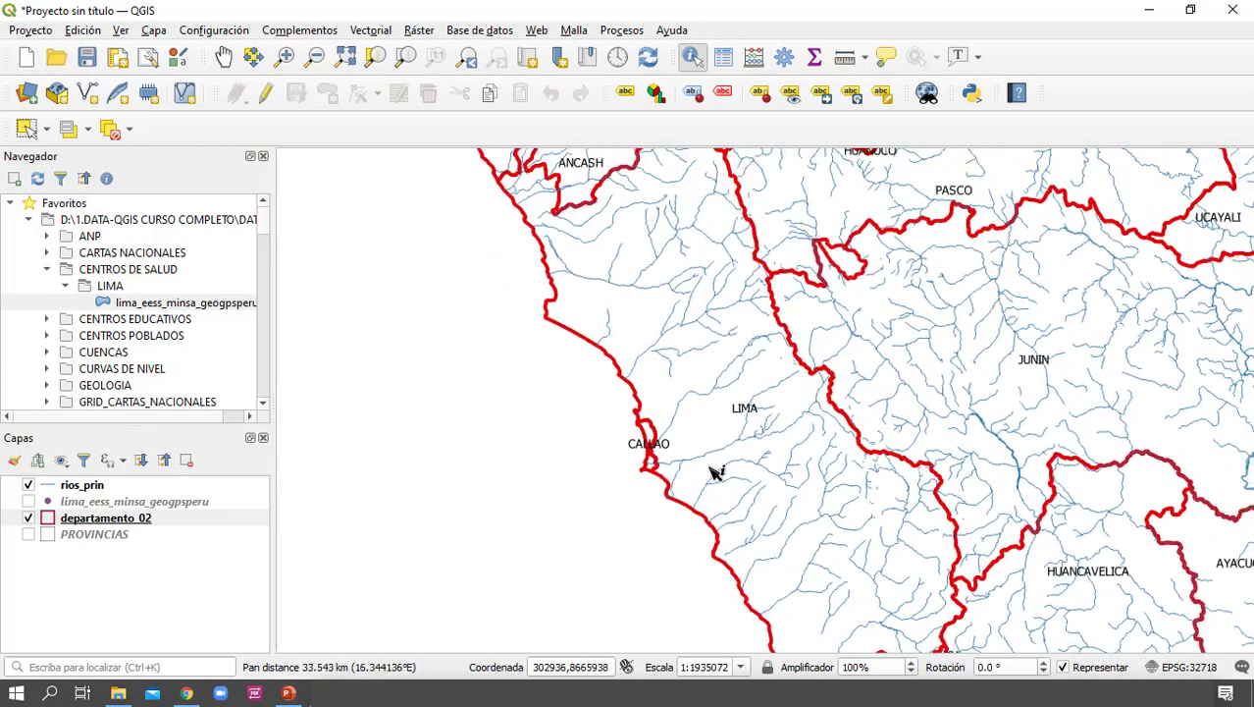
Add lagos.shp from the HIDROGRAFIA > IGN folder to the map
{"action": "left_click", "coordinate": [123, 337]}
{"action": "scroll", "coordinate": [157, 353], "scroll_direction": "down", "scroll_amount": 1}
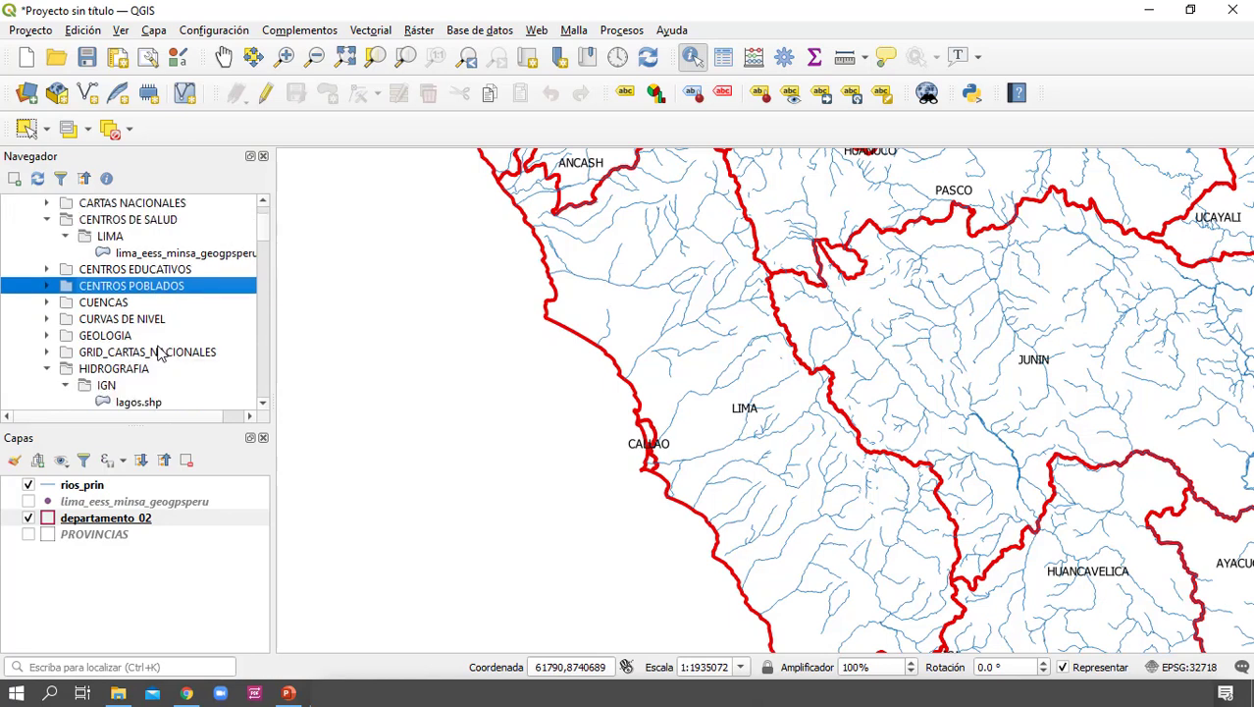
{"action": "scroll", "coordinate": [167, 368], "scroll_direction": "down", "scroll_amount": 1}
{"action": "left_click_drag", "start_coordinate": [142, 353], "coordinate": [476, 405]}
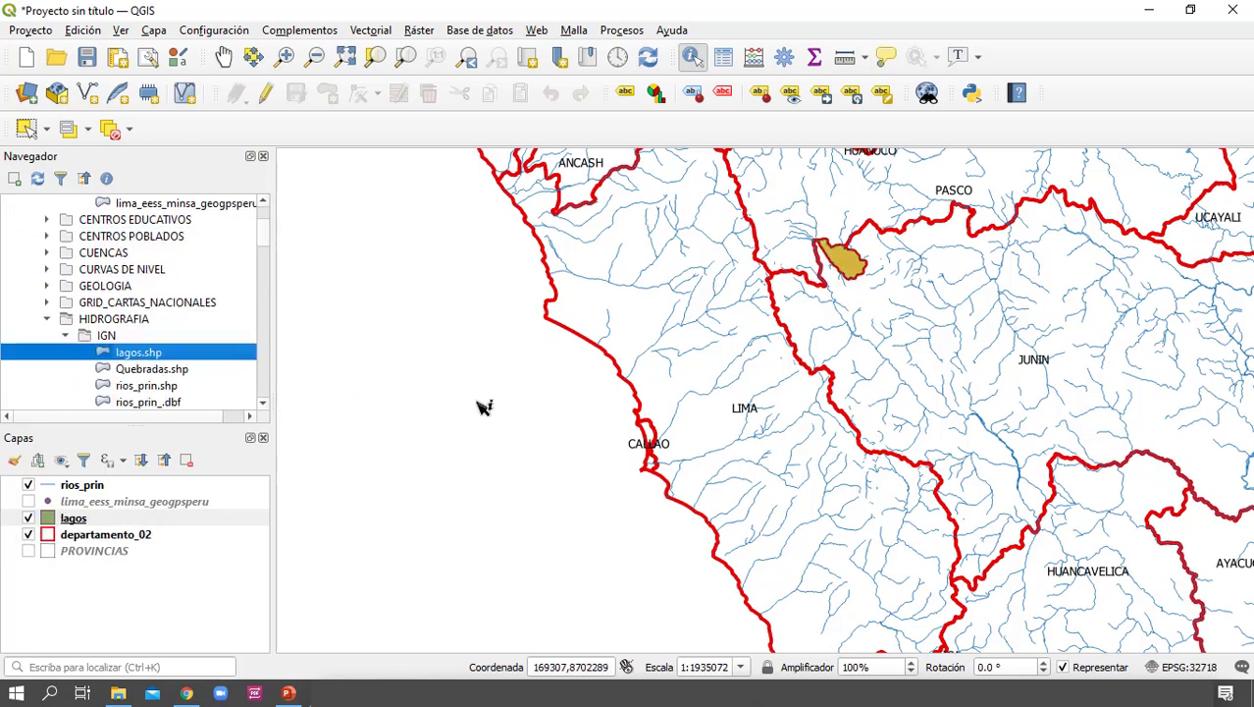
{"action": "left_click", "coordinate": [176, 370]}
{"action": "scroll", "coordinate": [189, 375], "scroll_direction": "down", "scroll_amount": 1}
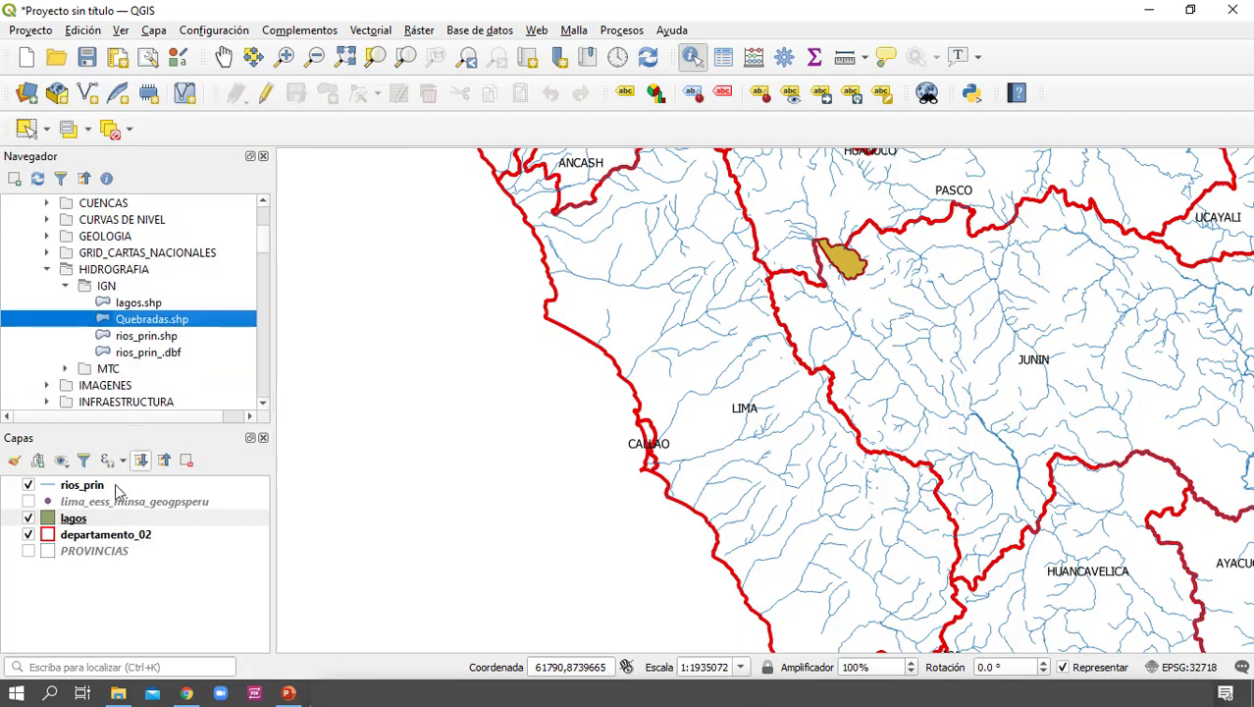
Style the lagos layer with the simple blue fill preset and apply it
{"action": "double_click", "coordinate": [51, 521]}
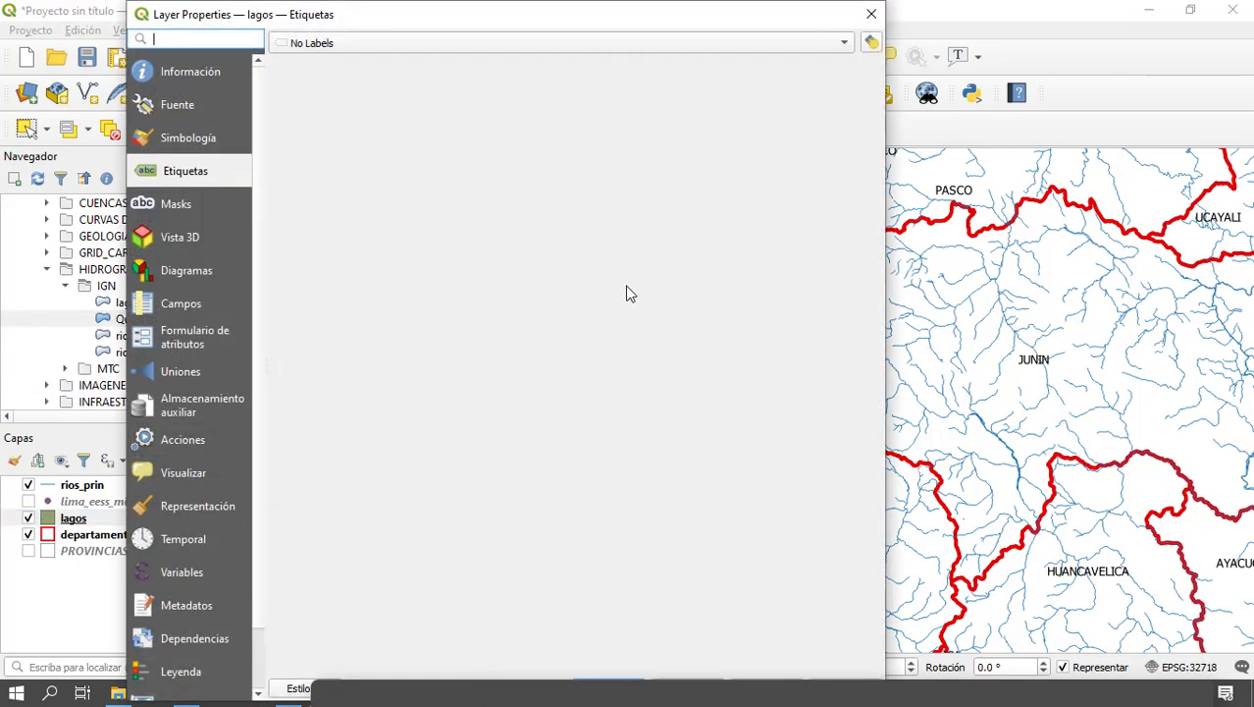
{"action": "left_click", "coordinate": [205, 140]}
{"action": "left_click", "coordinate": [500, 87]}
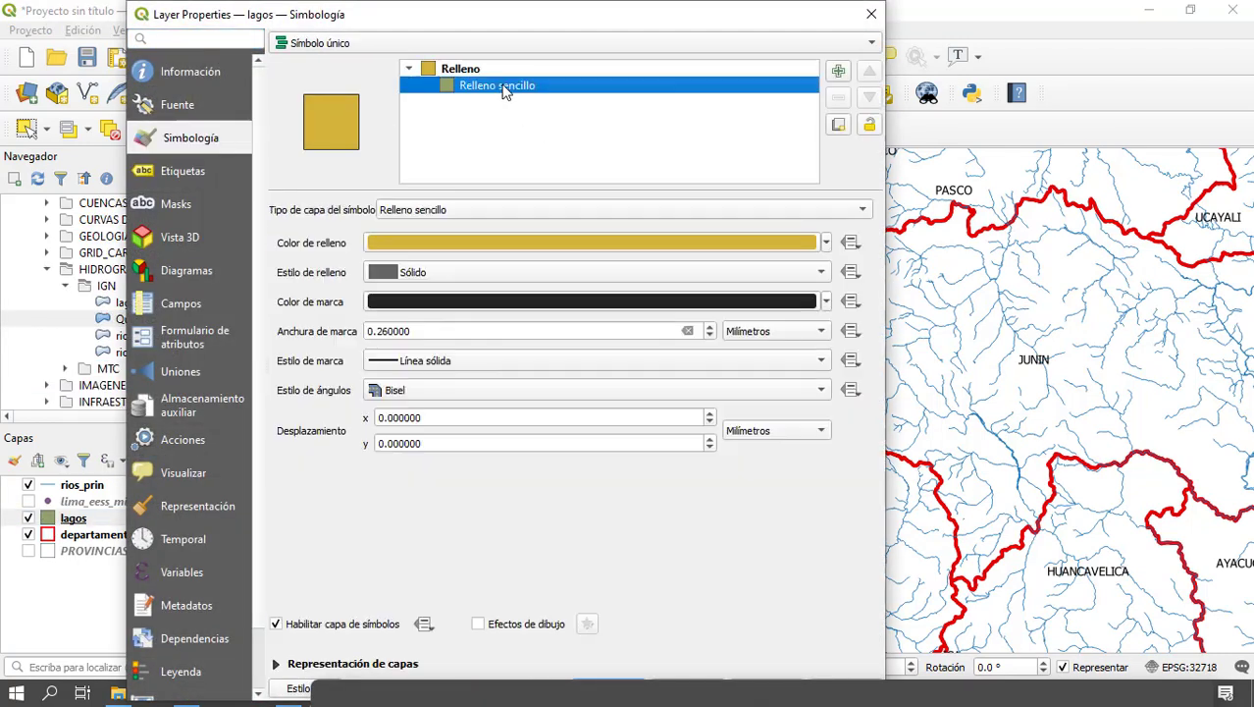
{"action": "left_click", "coordinate": [459, 68]}
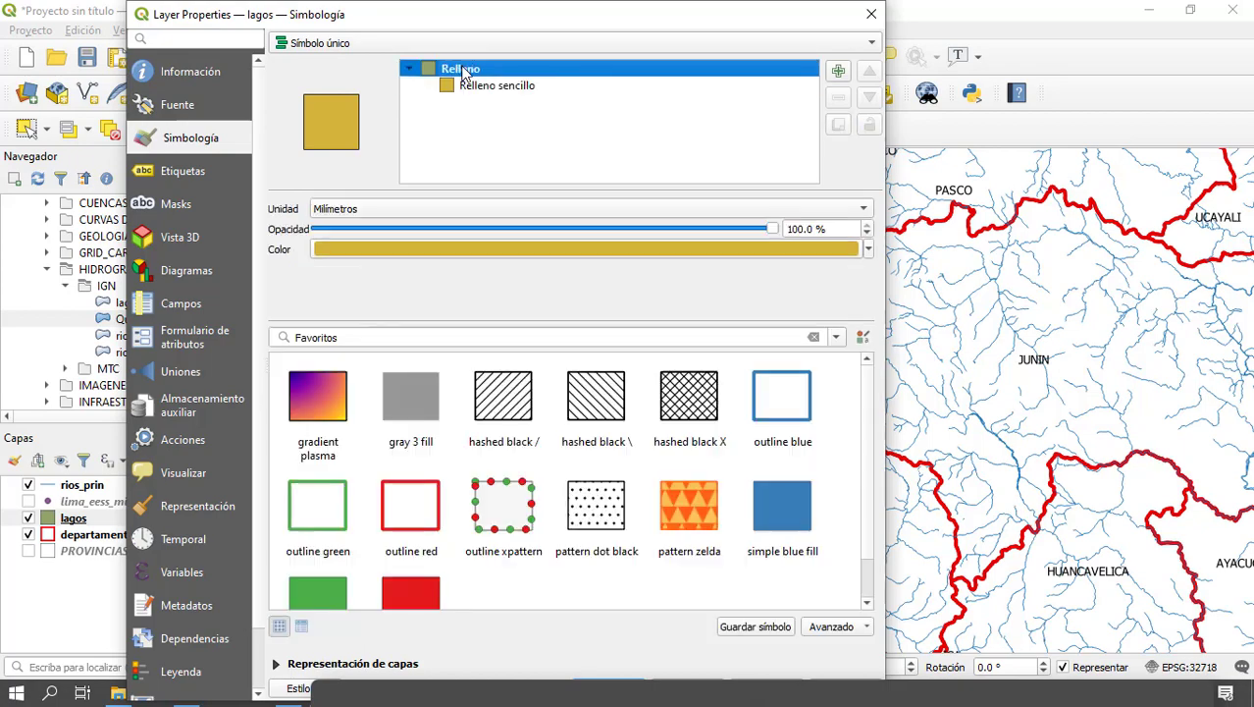
{"action": "left_click", "coordinate": [785, 512]}
{"action": "left_click", "coordinate": [609, 687]}
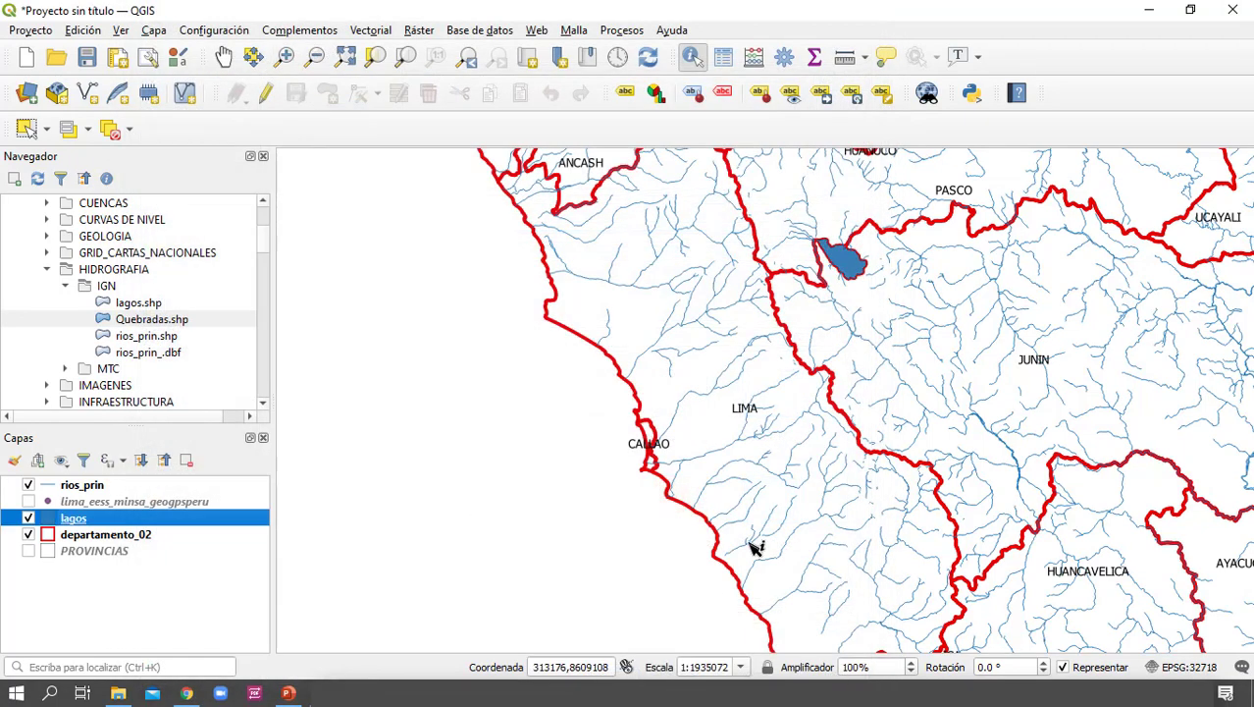
Examine the lakes on the map near Junín and in Puno against the department boundaries
{"action": "scroll", "coordinate": [850, 348], "scroll_direction": "down", "scroll_amount": 2}
{"action": "left_click_drag", "start_coordinate": [866, 346], "coordinate": [730, 406]}
{"action": "scroll", "coordinate": [729, 406], "scroll_direction": "up", "scroll_amount": 1}
{"action": "scroll", "coordinate": [729, 404], "scroll_direction": "up", "scroll_amount": 1}
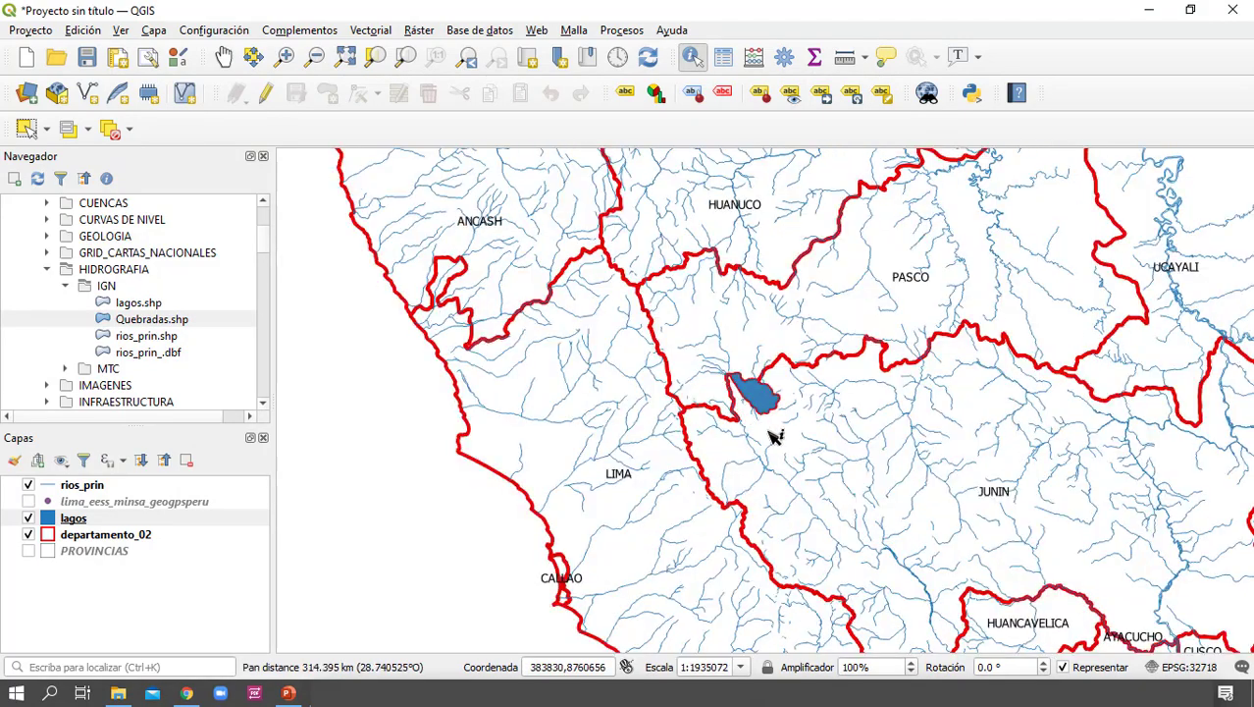
{"action": "left_click_drag", "start_coordinate": [802, 485], "coordinate": [598, 311]}
{"action": "scroll", "coordinate": [598, 312], "scroll_direction": "down", "scroll_amount": 2}
{"action": "left_click_drag", "start_coordinate": [725, 404], "coordinate": [757, 360]}
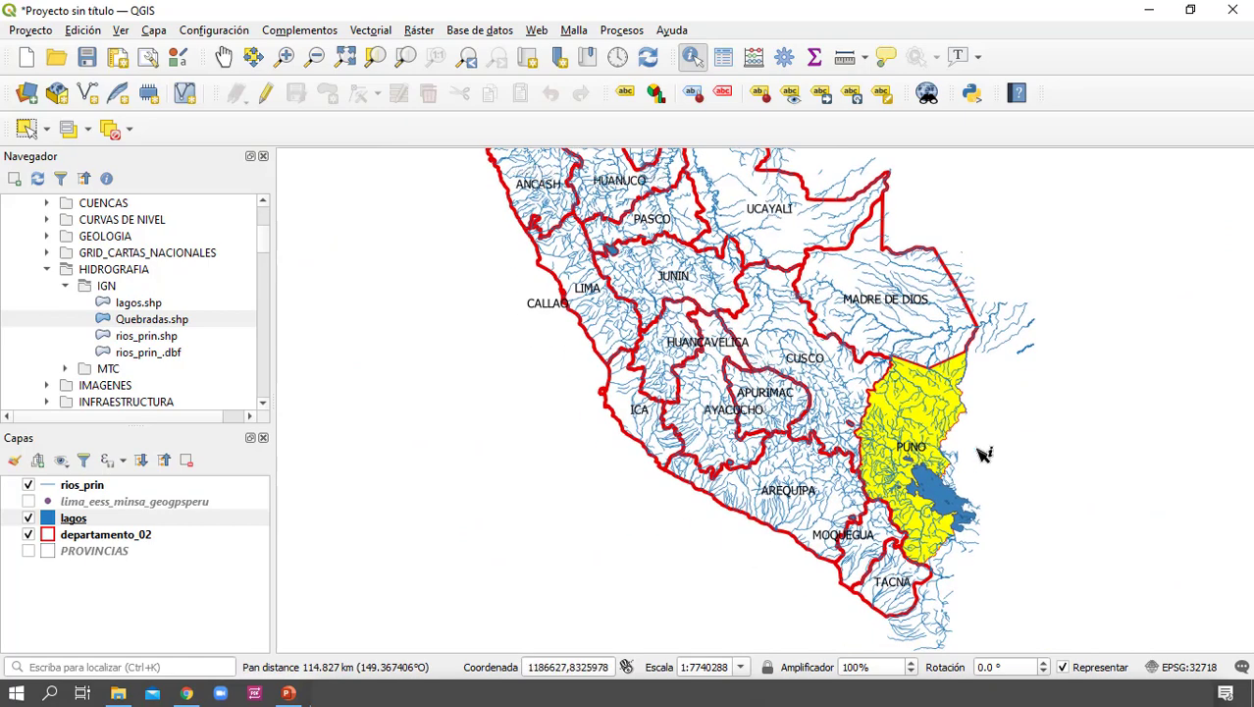
{"action": "left_click", "coordinate": [984, 428]}
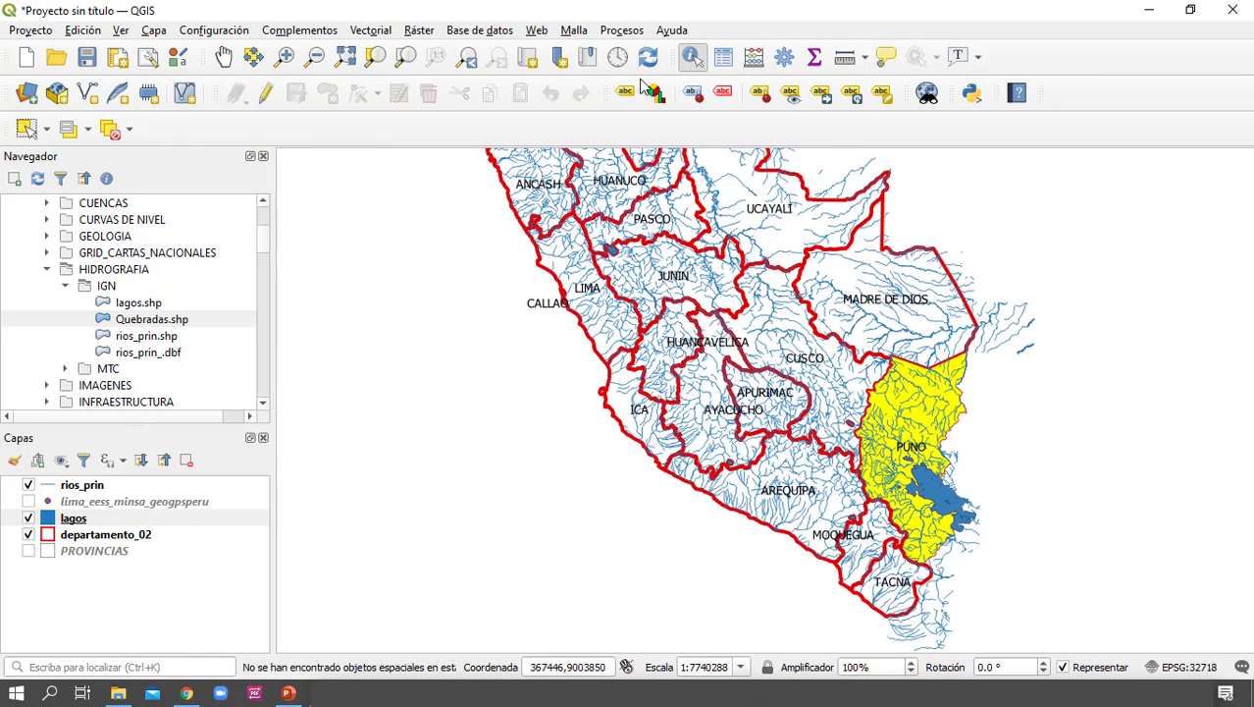
Activate the Pan Map tool and explore the rivers and lakes between Puno and Lima
{"action": "left_click", "coordinate": [224, 56]}
{"action": "left_click_drag", "start_coordinate": [719, 480], "coordinate": [737, 481]}
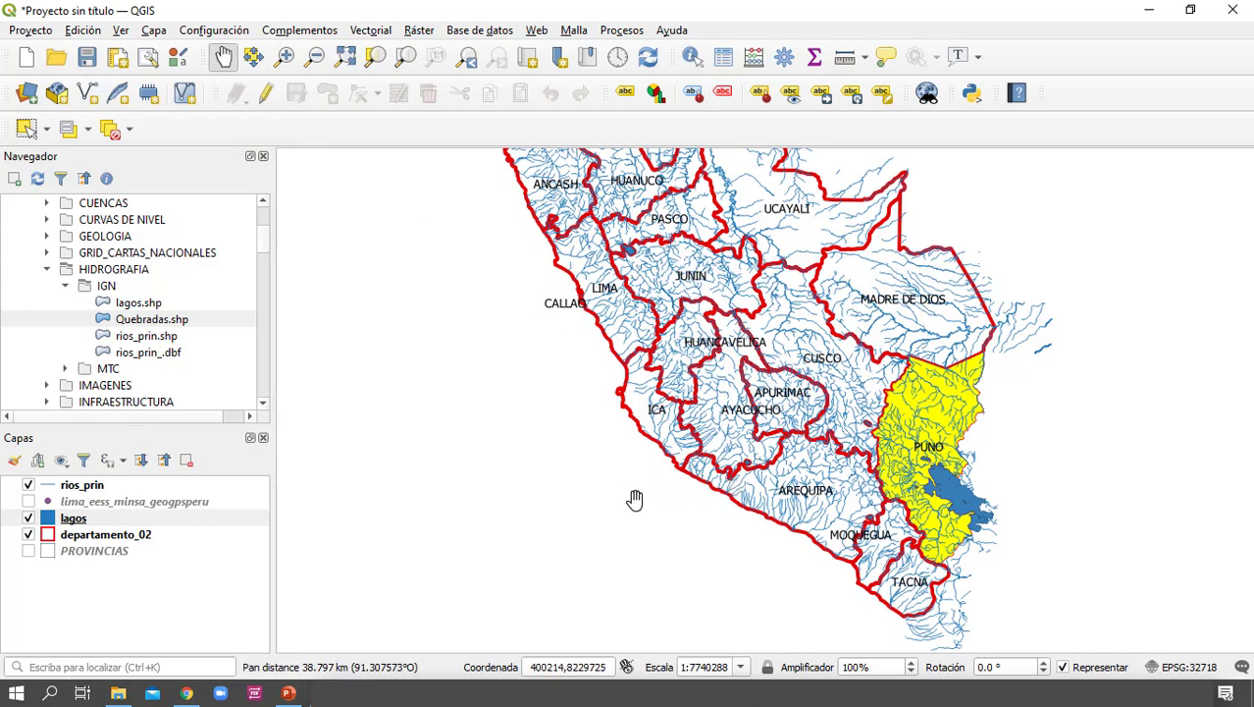
{"action": "left_click_drag", "start_coordinate": [609, 499], "coordinate": [764, 398]}
{"action": "left_click_drag", "start_coordinate": [980, 290], "coordinate": [682, 400]}
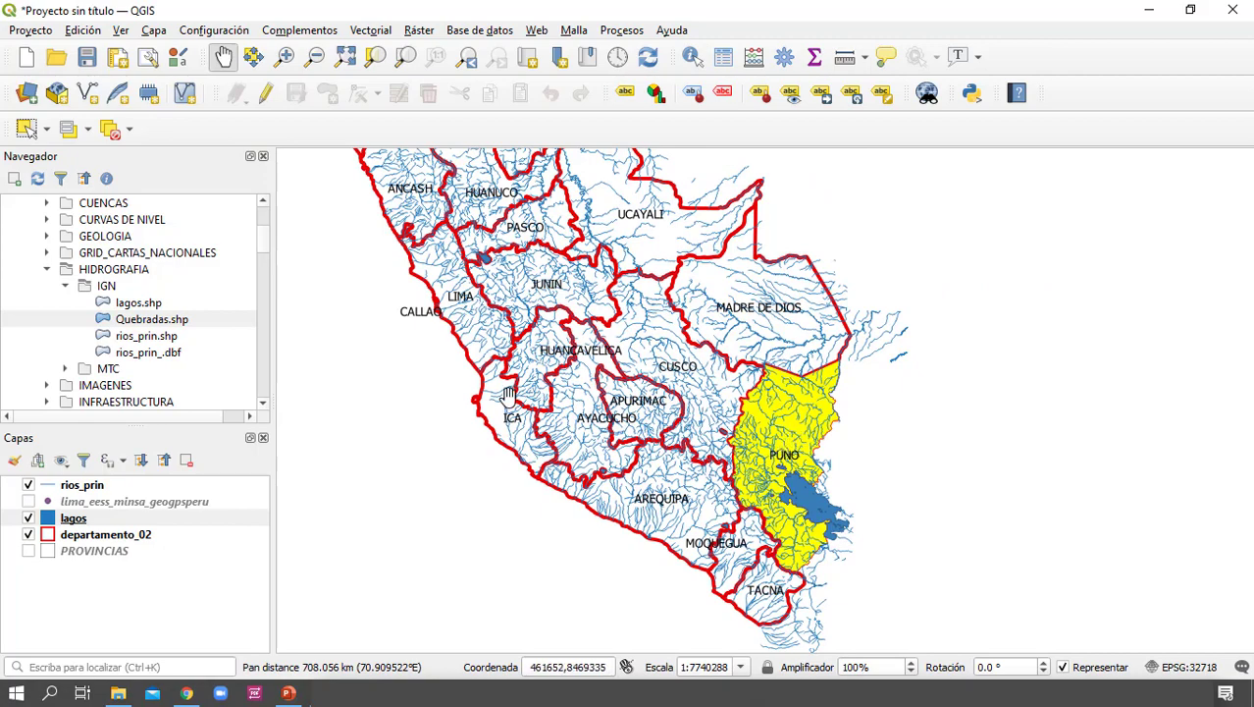
{"action": "left_click_drag", "start_coordinate": [507, 396], "coordinate": [762, 525]}
{"action": "scroll", "coordinate": [685, 406], "scroll_direction": "up", "scroll_amount": 1}
{"action": "scroll", "coordinate": [719, 462], "scroll_direction": "up", "scroll_amount": 1}
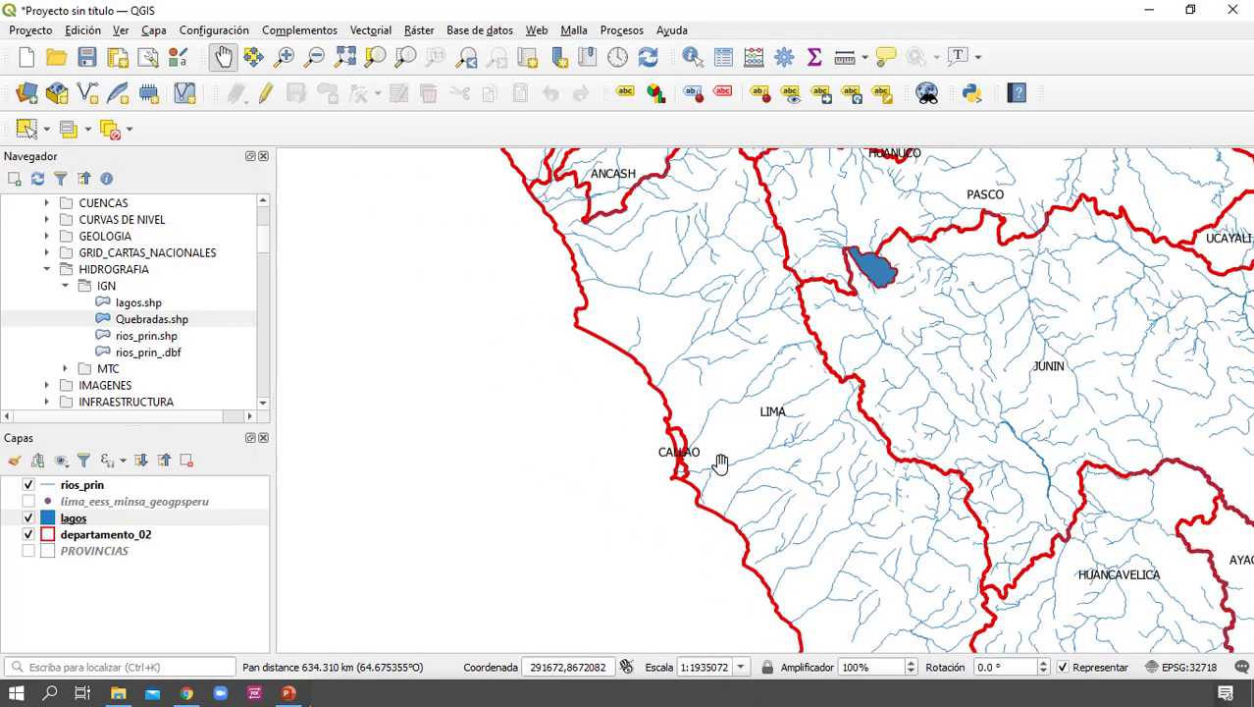
{"action": "left_click_drag", "start_coordinate": [722, 463], "coordinate": [638, 364]}
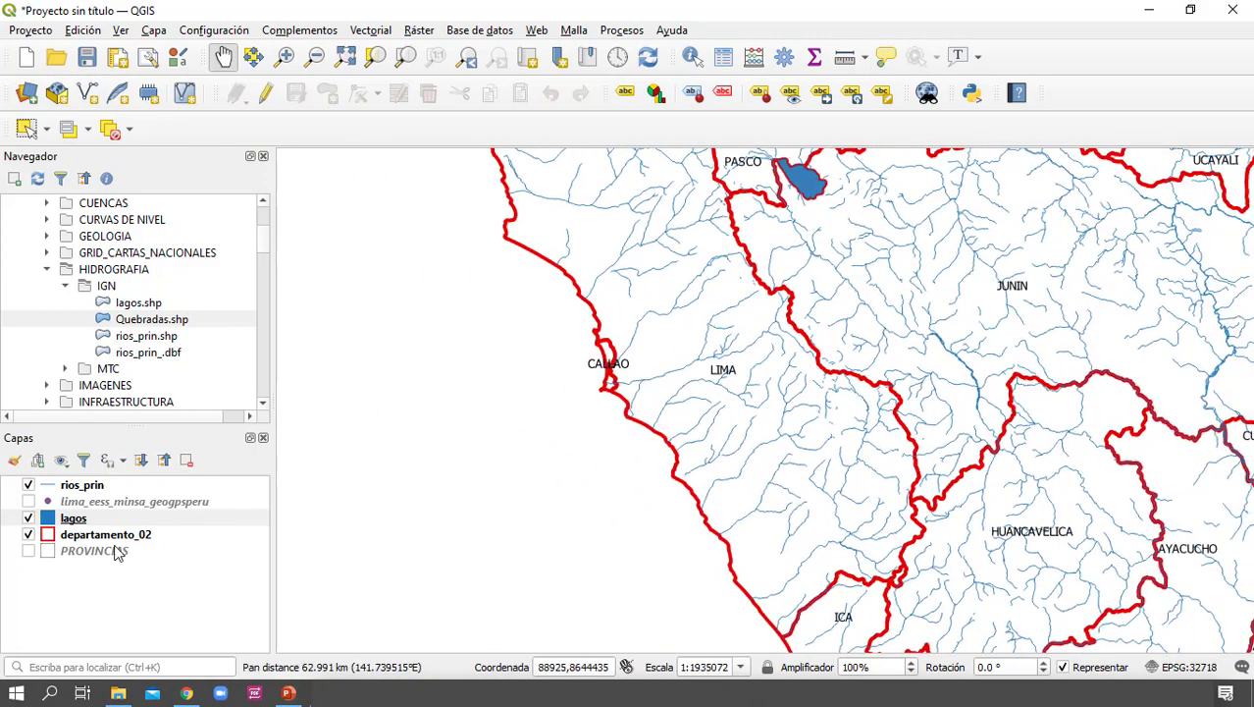
{"action": "left_click", "coordinate": [117, 486]}
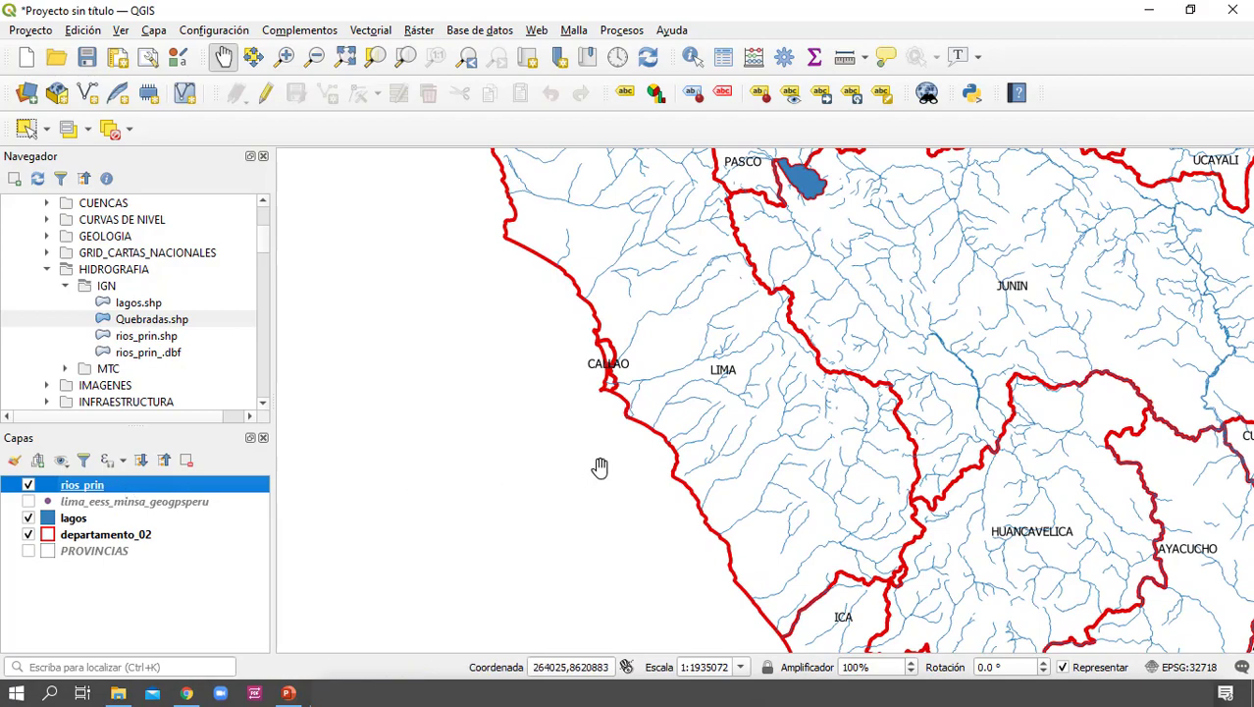
{"action": "scroll", "coordinate": [600, 467], "scroll_direction": "down", "scroll_amount": 1}
{"action": "left_click_drag", "start_coordinate": [597, 456], "coordinate": [632, 460]}
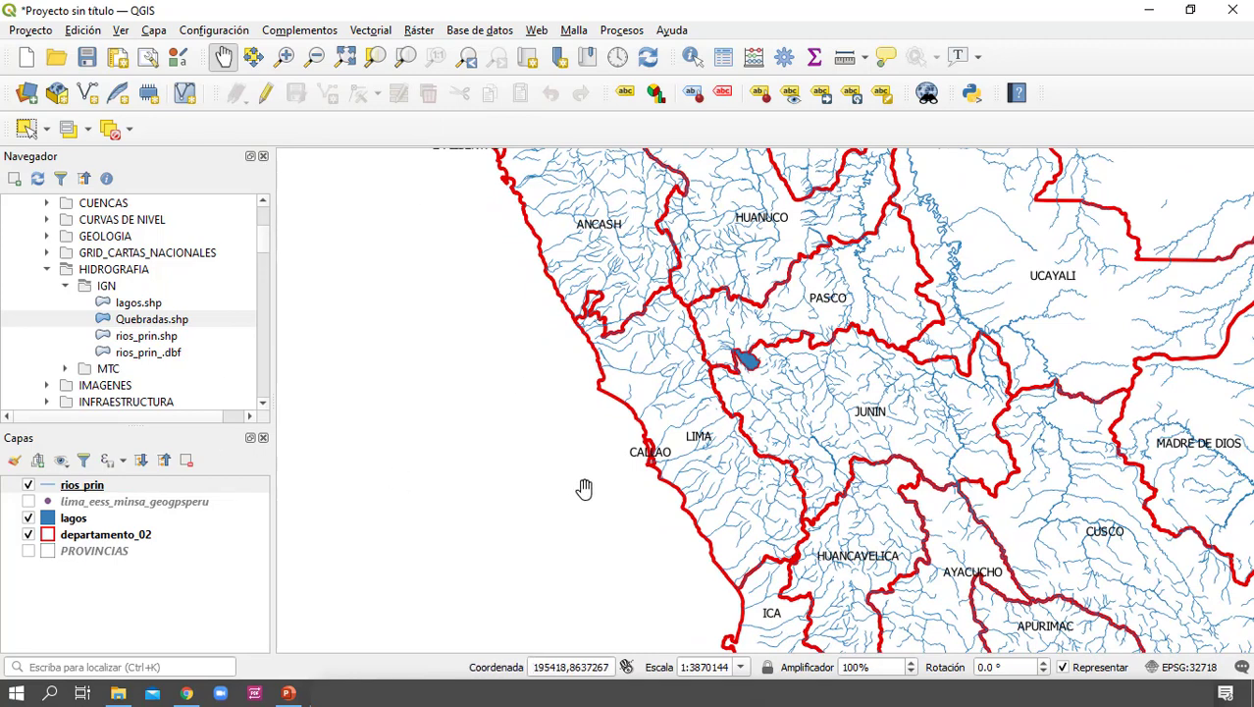
Add CURVAS_UTM_polyline.shp from CURVAS DE NIVEL > IGN_500000 and look over the contour lines around Lima
{"action": "left_click", "coordinate": [113, 220]}
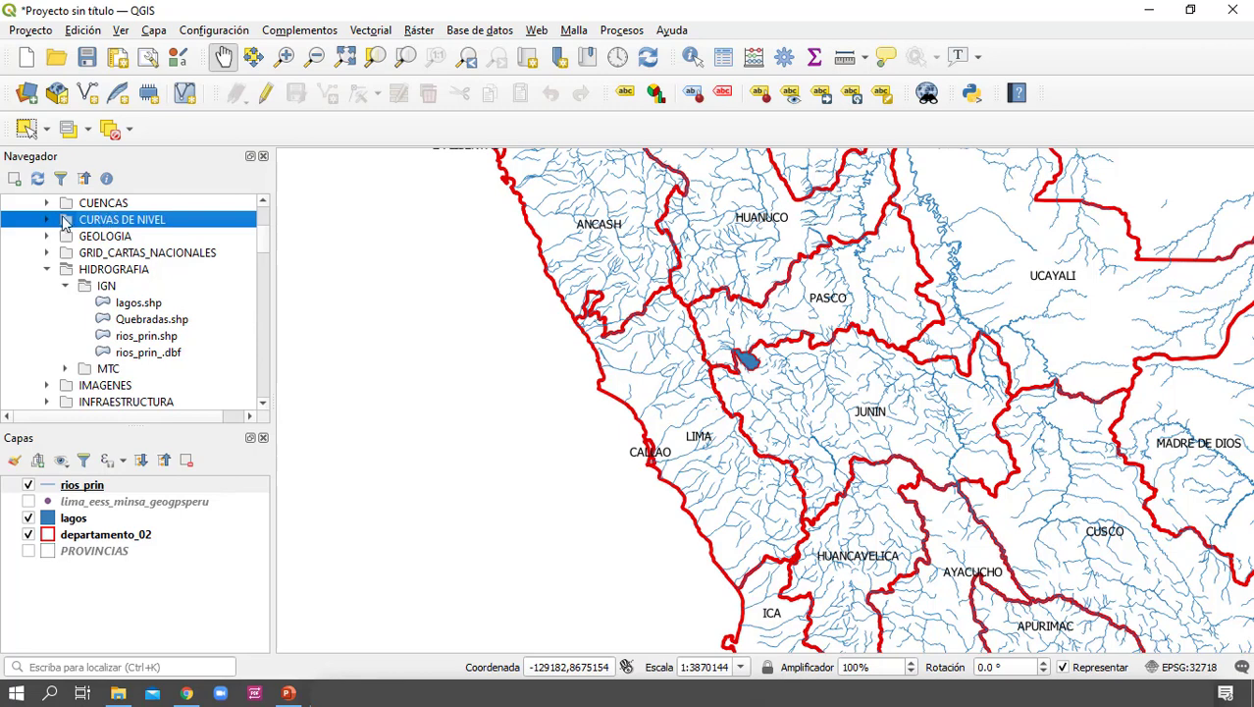
{"action": "left_click", "coordinate": [46, 220]}
{"action": "double_click", "coordinate": [113, 237]}
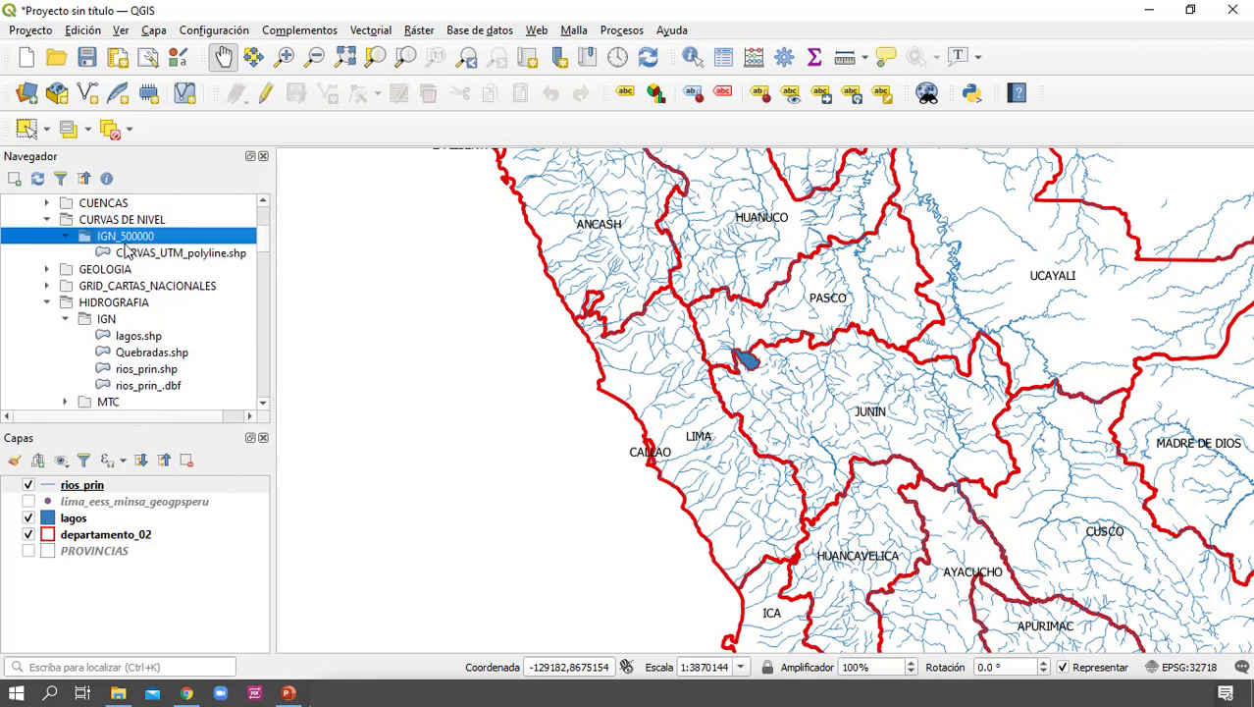
{"action": "left_click", "coordinate": [154, 255]}
{"action": "left_click_drag", "start_coordinate": [154, 258], "coordinate": [420, 410]}
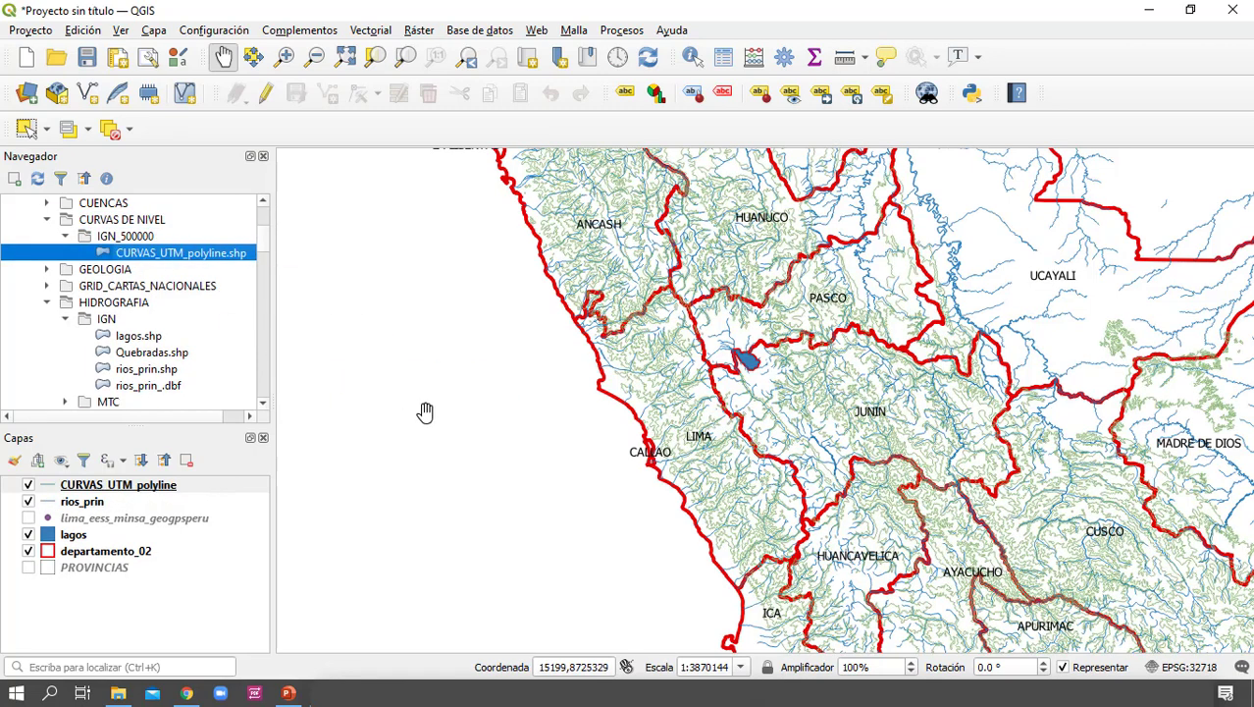
{"action": "left_click_drag", "start_coordinate": [676, 323], "coordinate": [776, 537]}
{"action": "left_click_drag", "start_coordinate": [698, 303], "coordinate": [621, 306]}
{"action": "left_click_drag", "start_coordinate": [752, 527], "coordinate": [698, 326]}
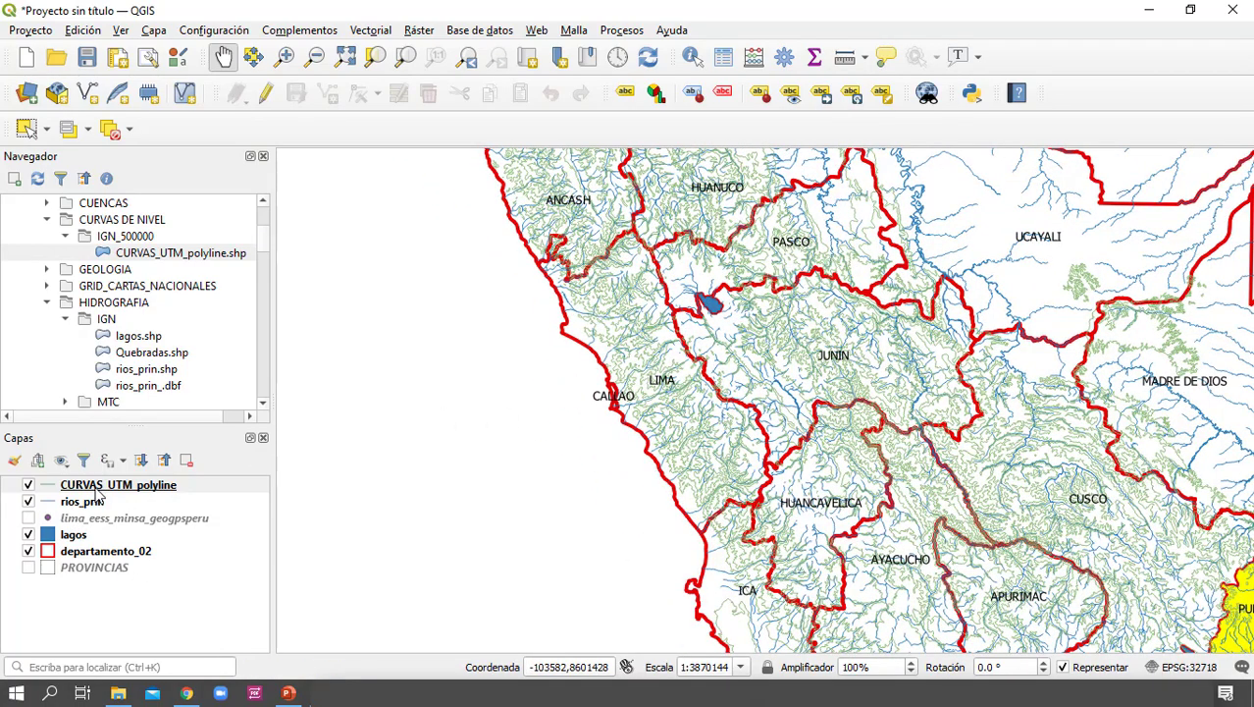
Open the simple line (Línea sencilla) symbol settings of the CURVAS_UTM_polyline layer
{"action": "double_click", "coordinate": [64, 484]}
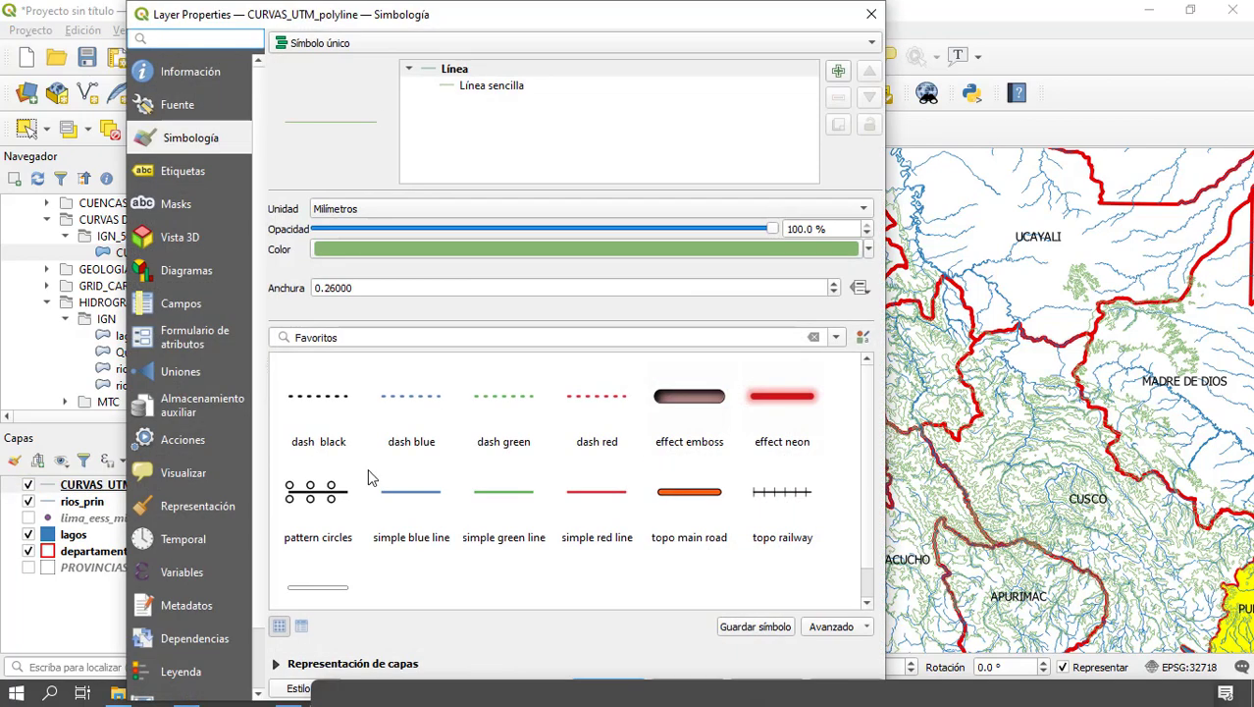
{"action": "left_click", "coordinate": [500, 86]}
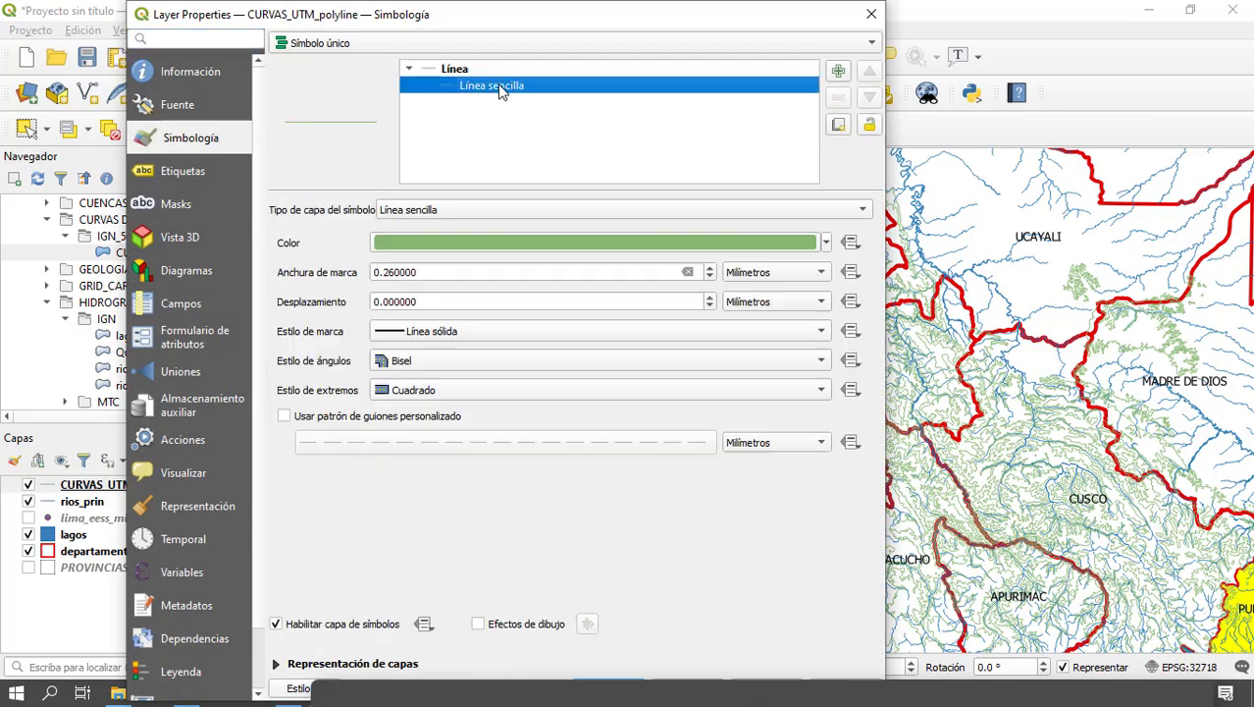
{"action": "left_click", "coordinate": [804, 246]}
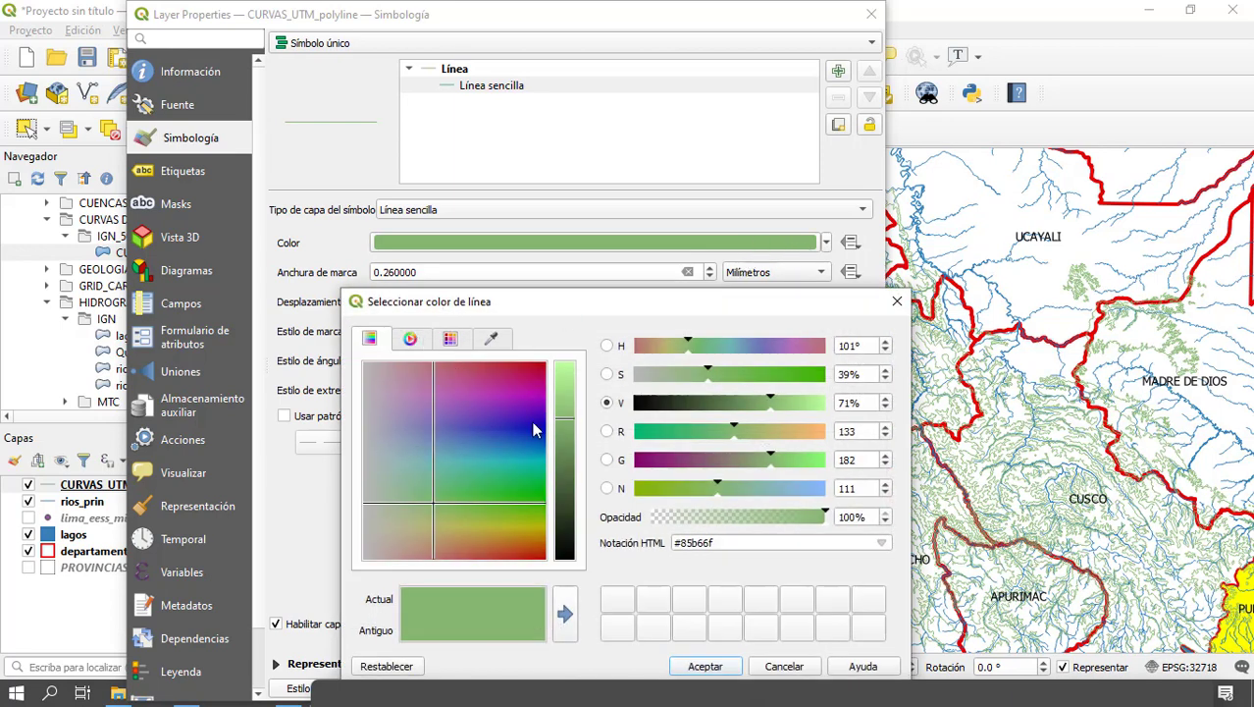
{"action": "left_click", "coordinate": [413, 345]}
{"action": "left_click", "coordinate": [449, 345]}
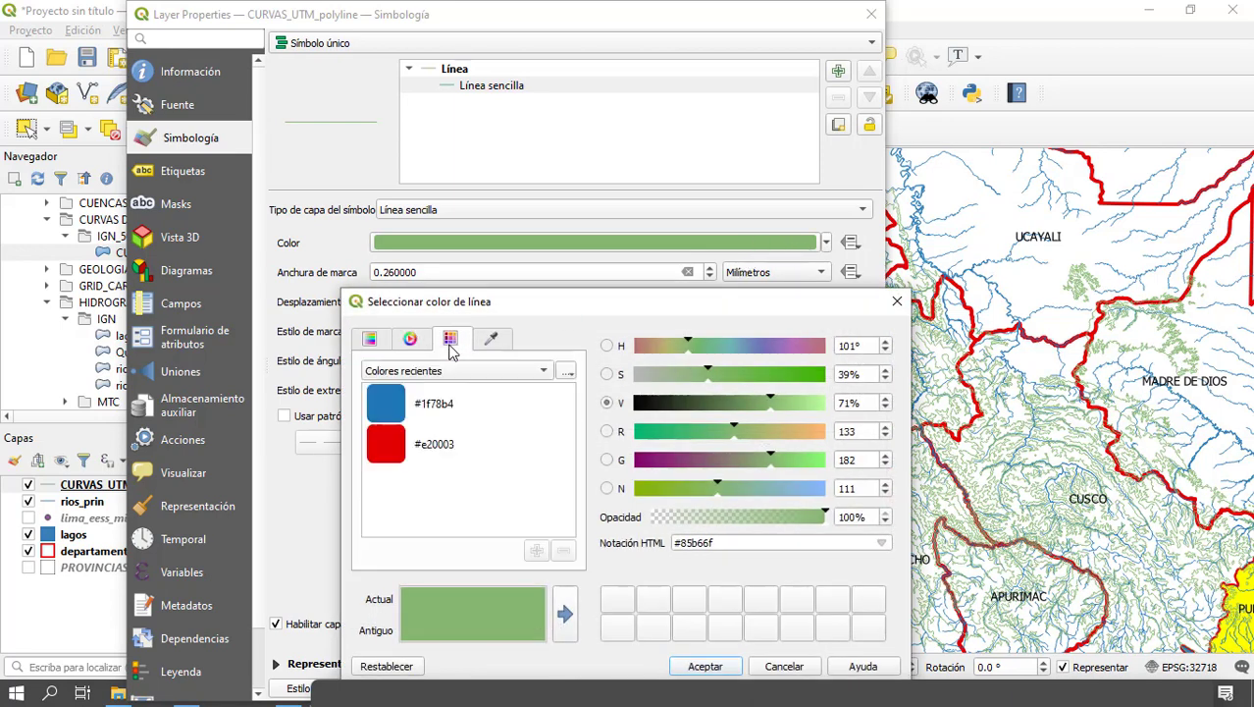
{"action": "left_click", "coordinate": [415, 344]}
{"action": "left_click", "coordinate": [446, 345]}
{"action": "left_click", "coordinate": [452, 371]}
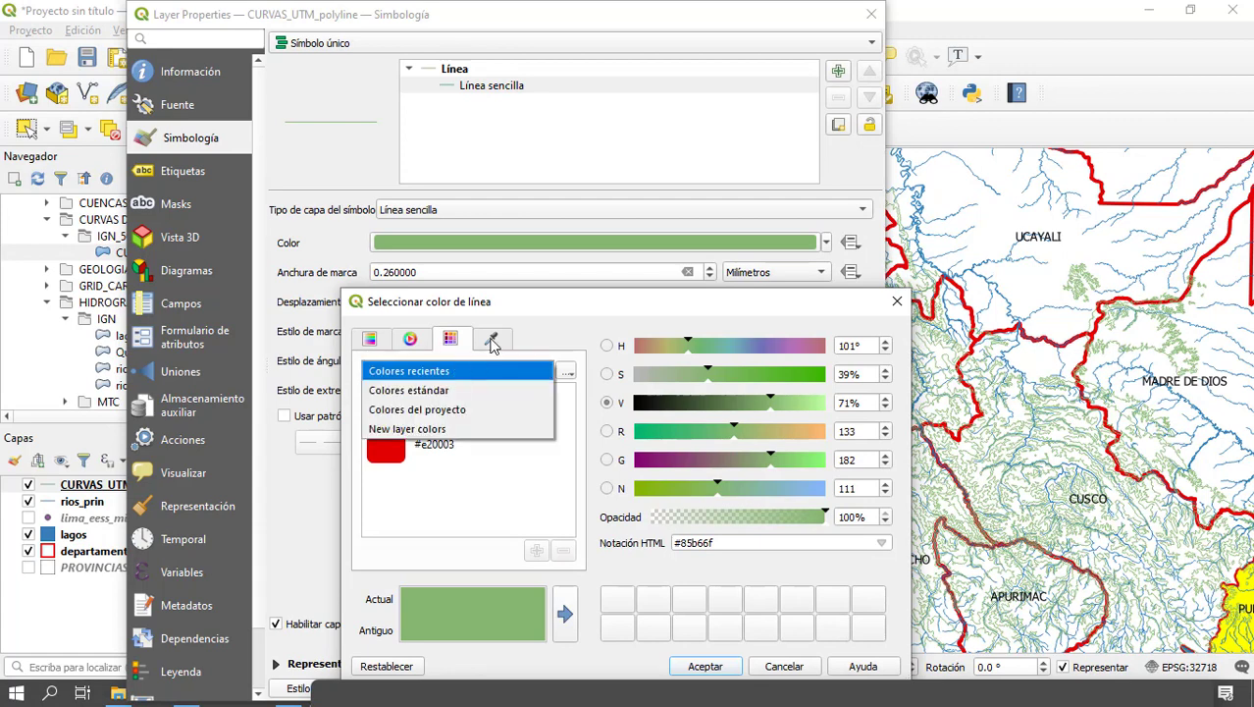
{"action": "left_click", "coordinate": [492, 343]}
{"action": "left_click", "coordinate": [496, 341]}
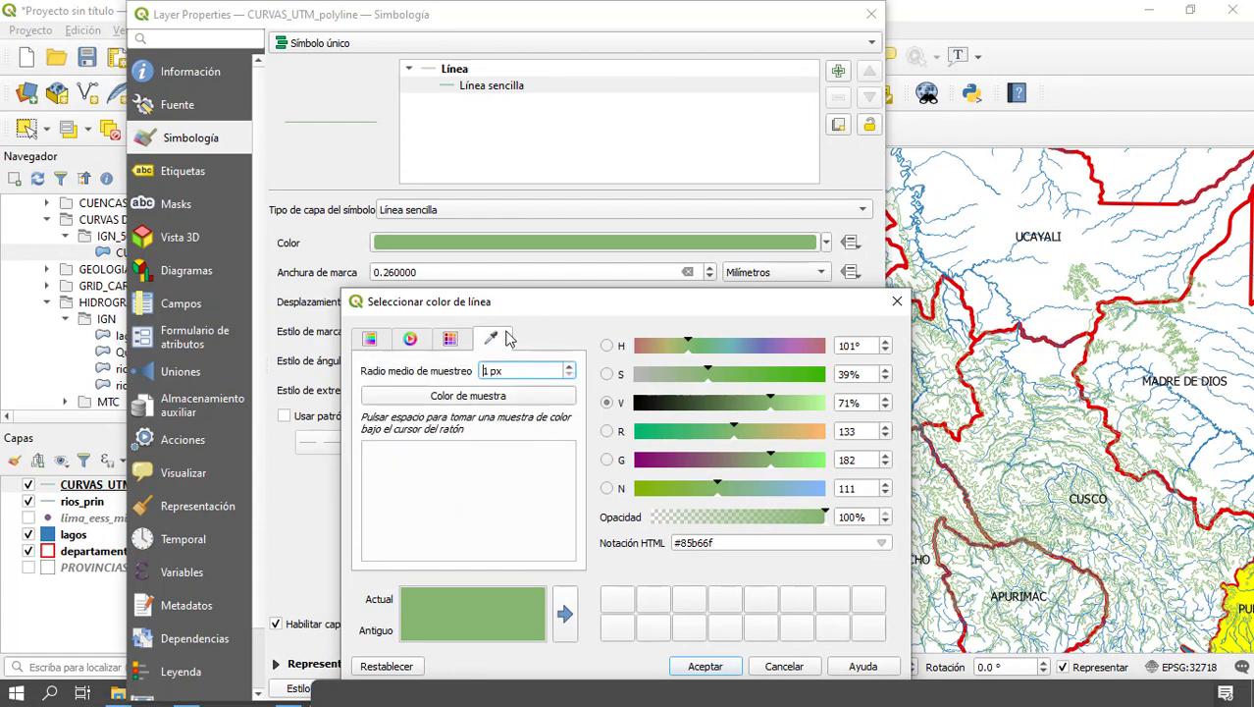
{"action": "left_click", "coordinate": [897, 301]}
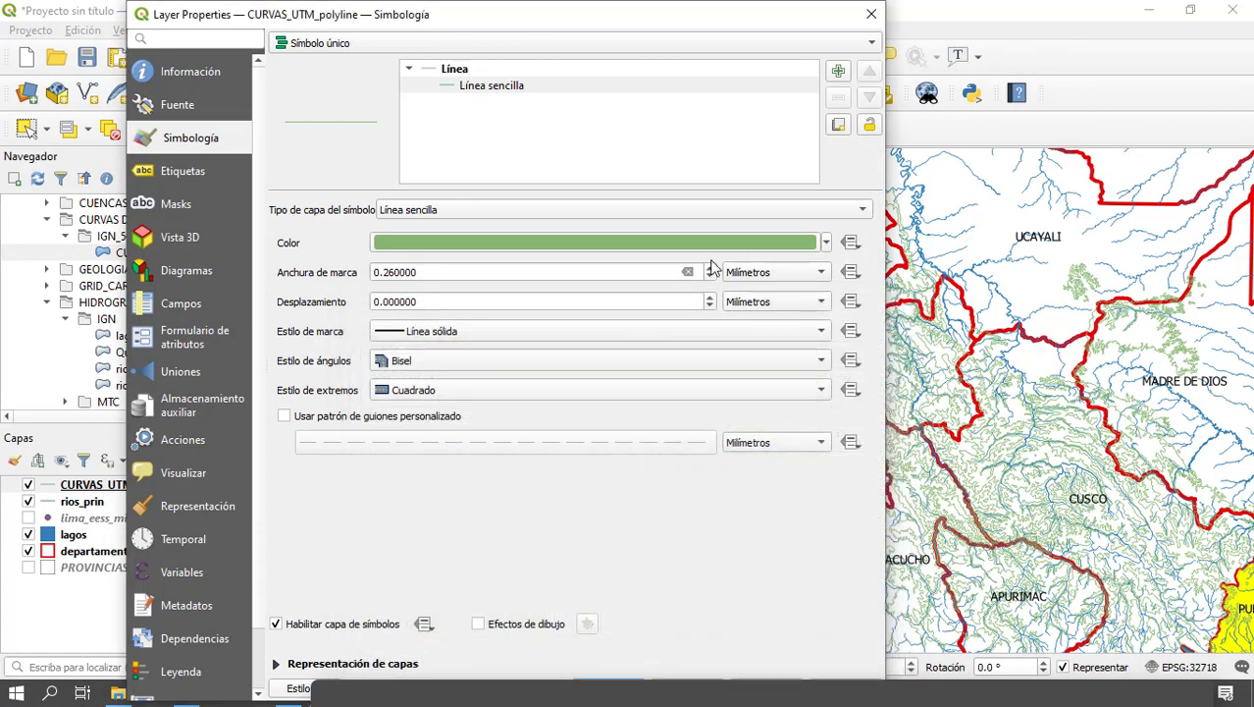
Set the contour line color to dark maroon, apply it and inspect the contours around Lima
{"action": "left_click", "coordinate": [825, 243]}
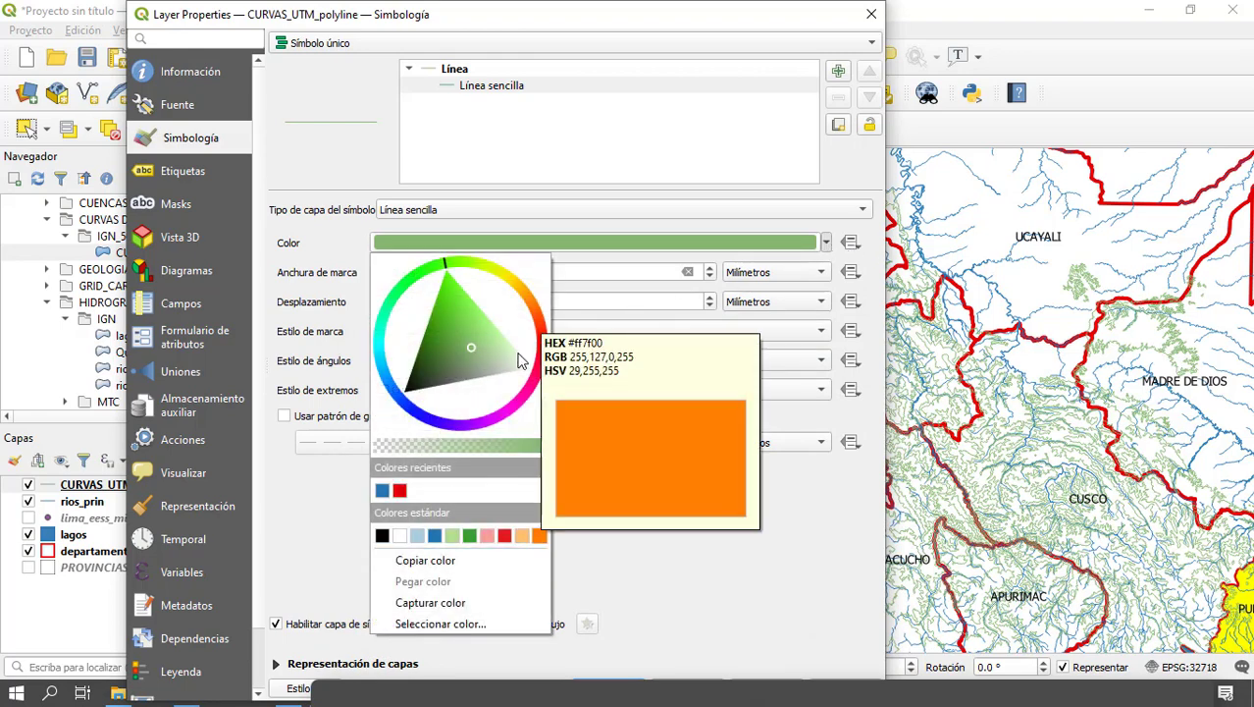
{"action": "mouse_move", "coordinate": [543, 367]}
{"action": "left_mouse_down"}
{"action": "mouse_move", "coordinate": [454, 309]}
{"action": "mouse_move", "coordinate": [473, 315]}
{"action": "left_mouse_up"}
{"action": "left_click", "coordinate": [692, 577]}
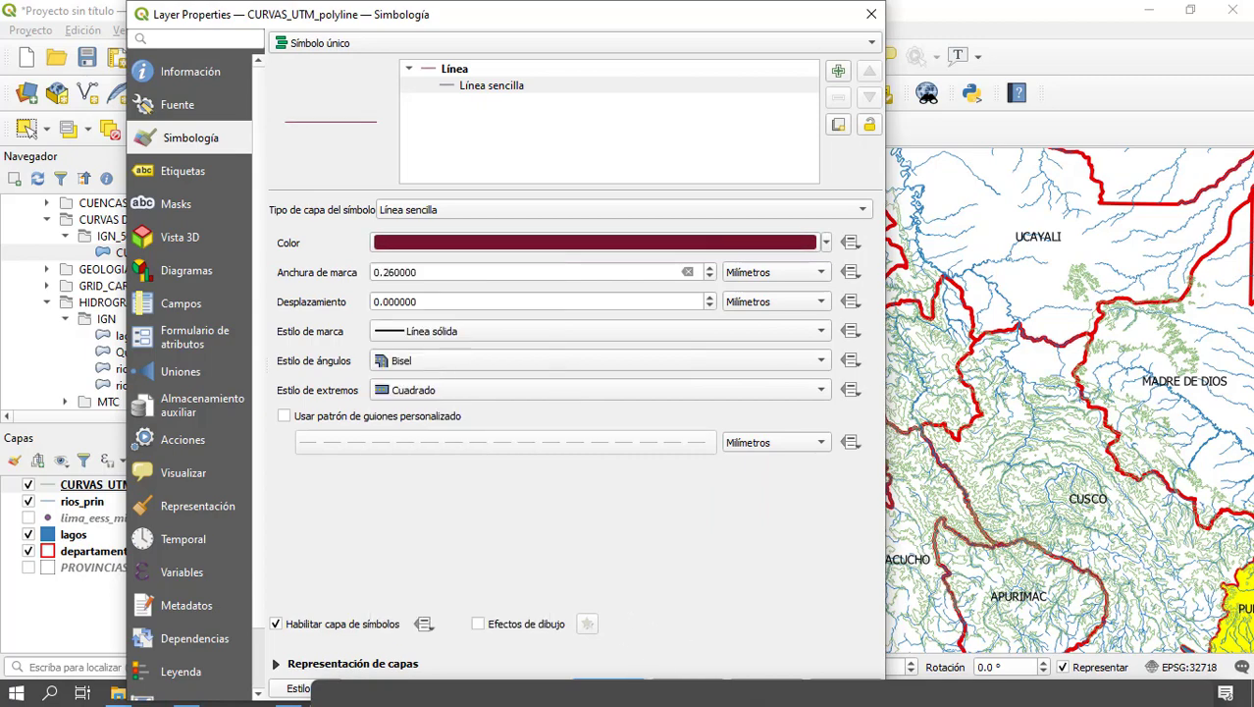
{"action": "key", "text": "Return"}
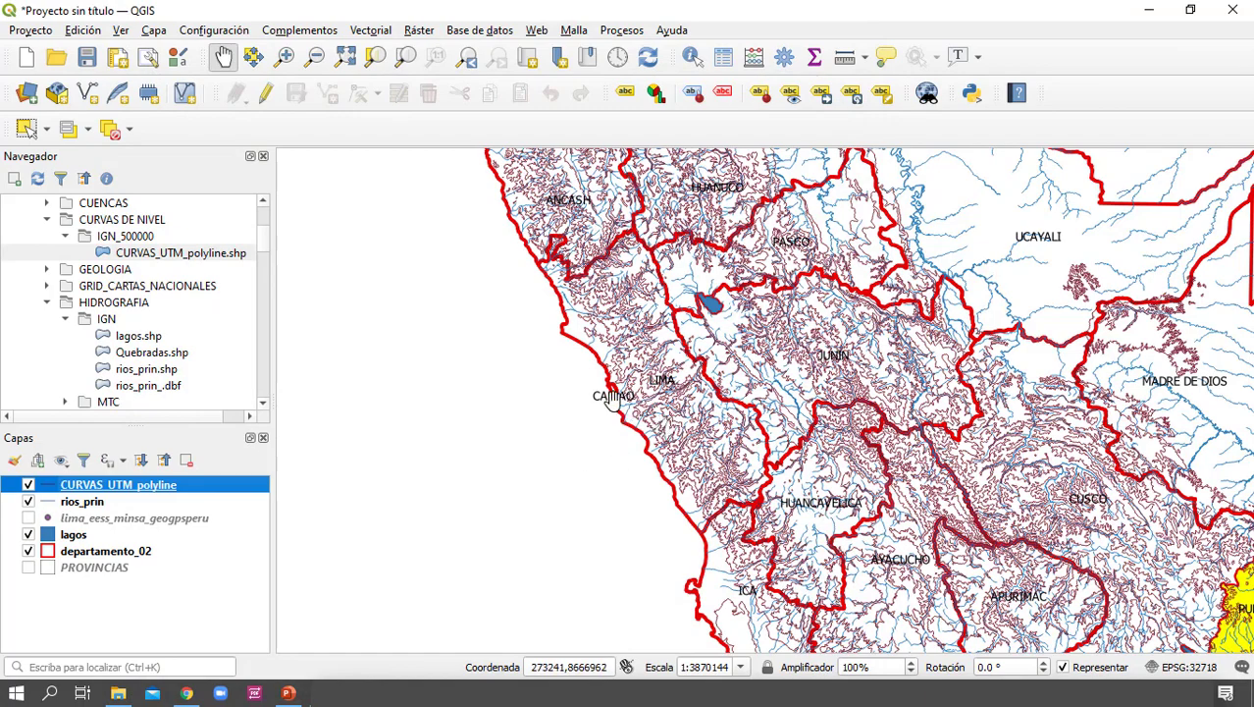
{"action": "scroll", "coordinate": [633, 390], "scroll_direction": "up", "scroll_amount": 4}
{"action": "scroll", "coordinate": [634, 393], "scroll_direction": "down", "scroll_amount": 1}
{"action": "left_click_drag", "start_coordinate": [748, 373], "coordinate": [609, 320]}
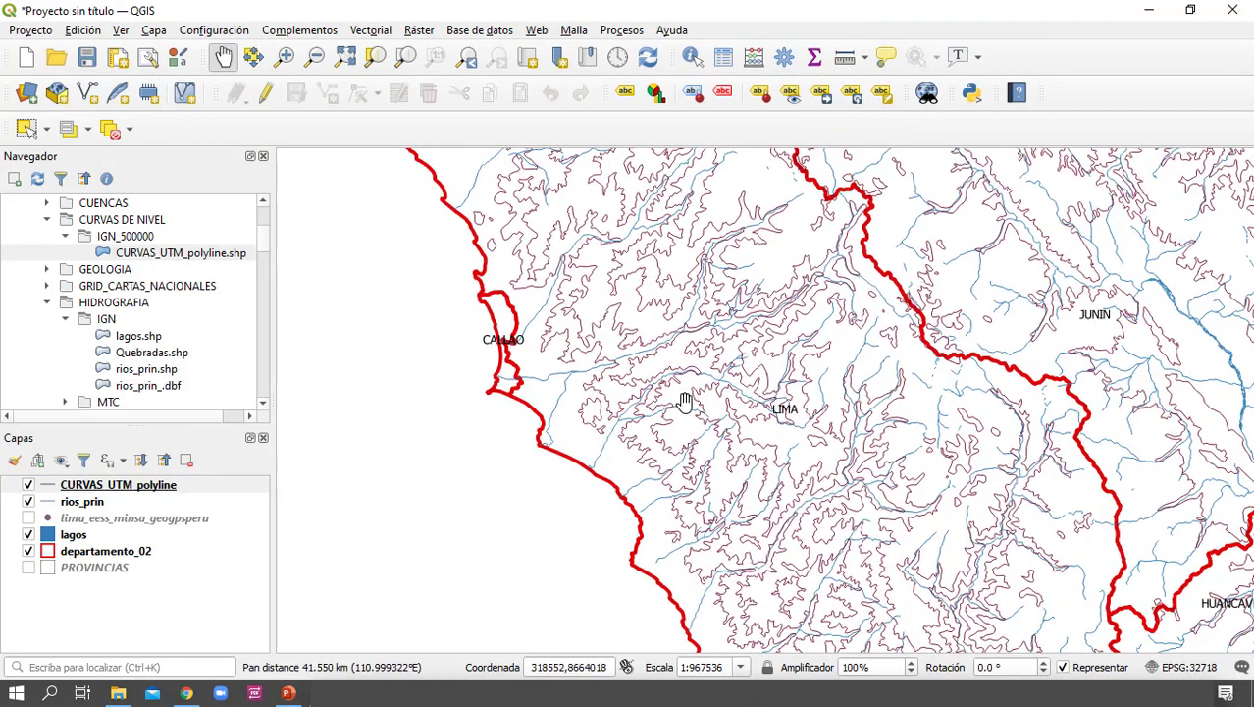
Examine the contour lines and rivers along the Lima coast south of Callao
{"action": "scroll", "coordinate": [685, 412], "scroll_direction": "up", "scroll_amount": 1}
{"action": "scroll", "coordinate": [685, 411], "scroll_direction": "down", "scroll_amount": 1}
{"action": "left_click_drag", "start_coordinate": [671, 473], "coordinate": [751, 426]}
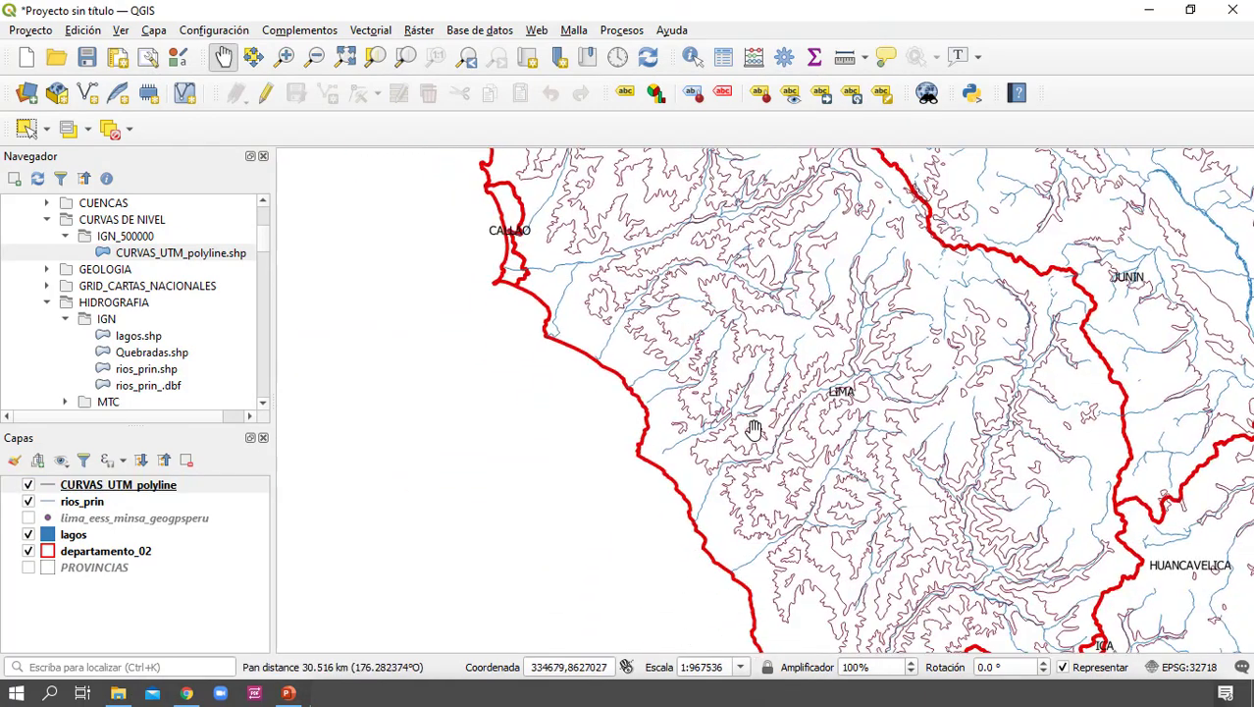
{"action": "scroll", "coordinate": [761, 438], "scroll_direction": "up", "scroll_amount": 1}
{"action": "left_click_drag", "start_coordinate": [766, 486], "coordinate": [768, 456]}
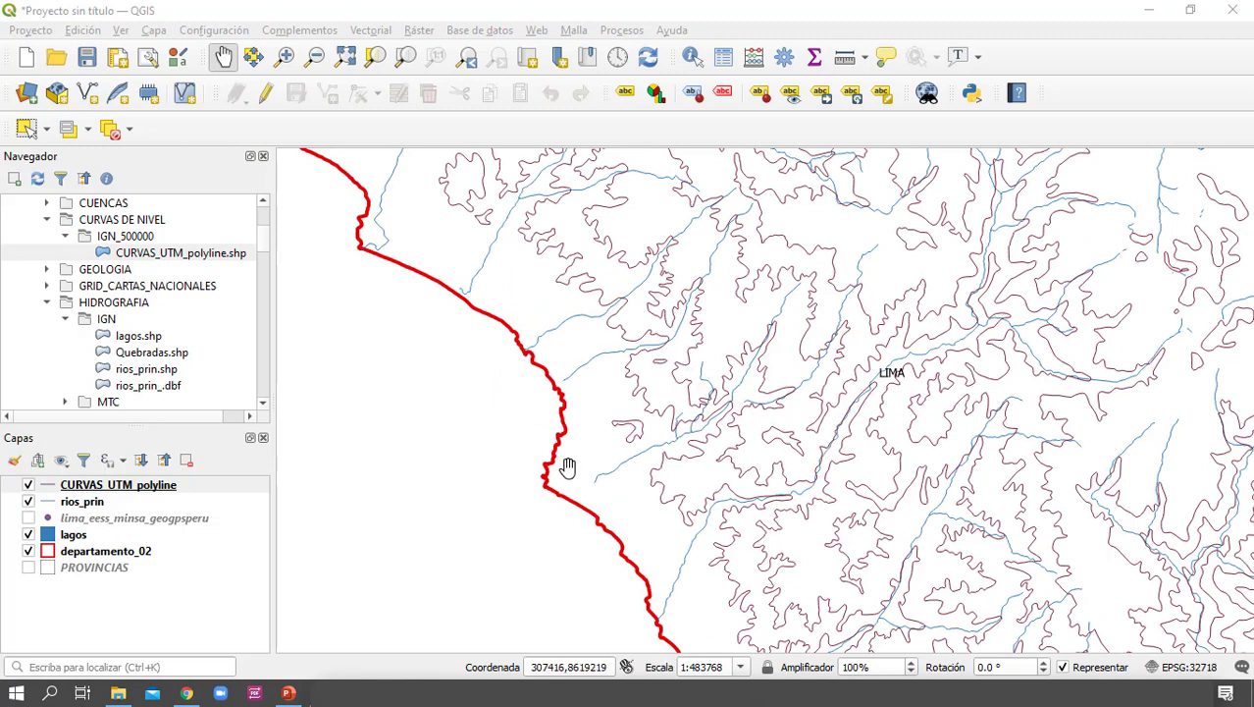
Add the rv_departamental.shp road layer from VIAS > MTC and look over the departmental roads between Lima and Ica
{"action": "scroll", "coordinate": [147, 329], "scroll_direction": "down", "scroll_amount": 5}
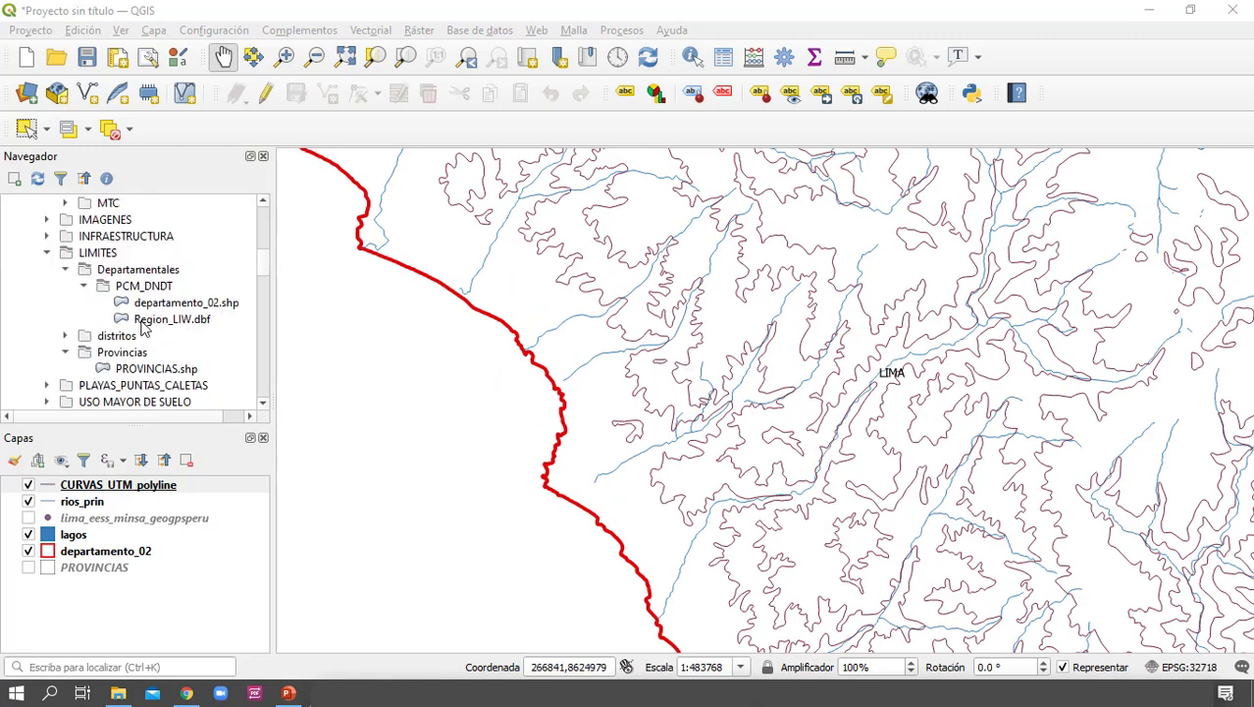
{"action": "scroll", "coordinate": [192, 370], "scroll_direction": "up", "scroll_amount": 3}
{"action": "scroll", "coordinate": [192, 370], "scroll_direction": "down", "scroll_amount": 4}
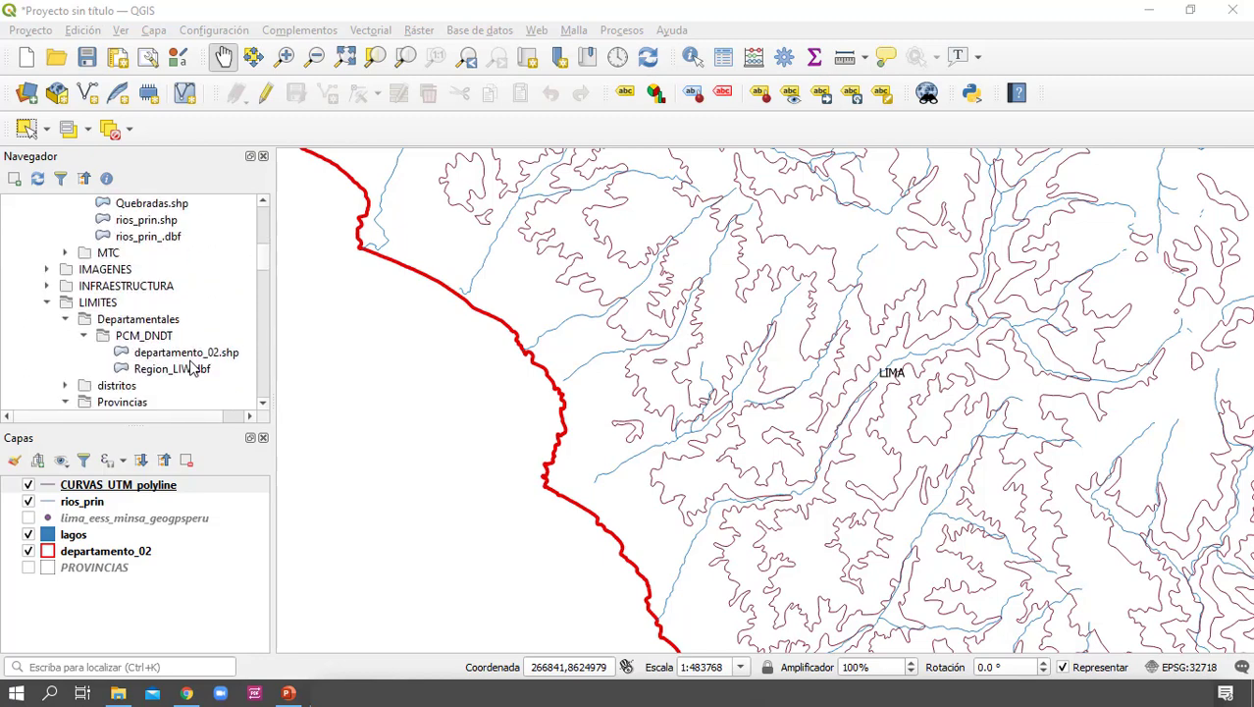
{"action": "double_click", "coordinate": [83, 322]}
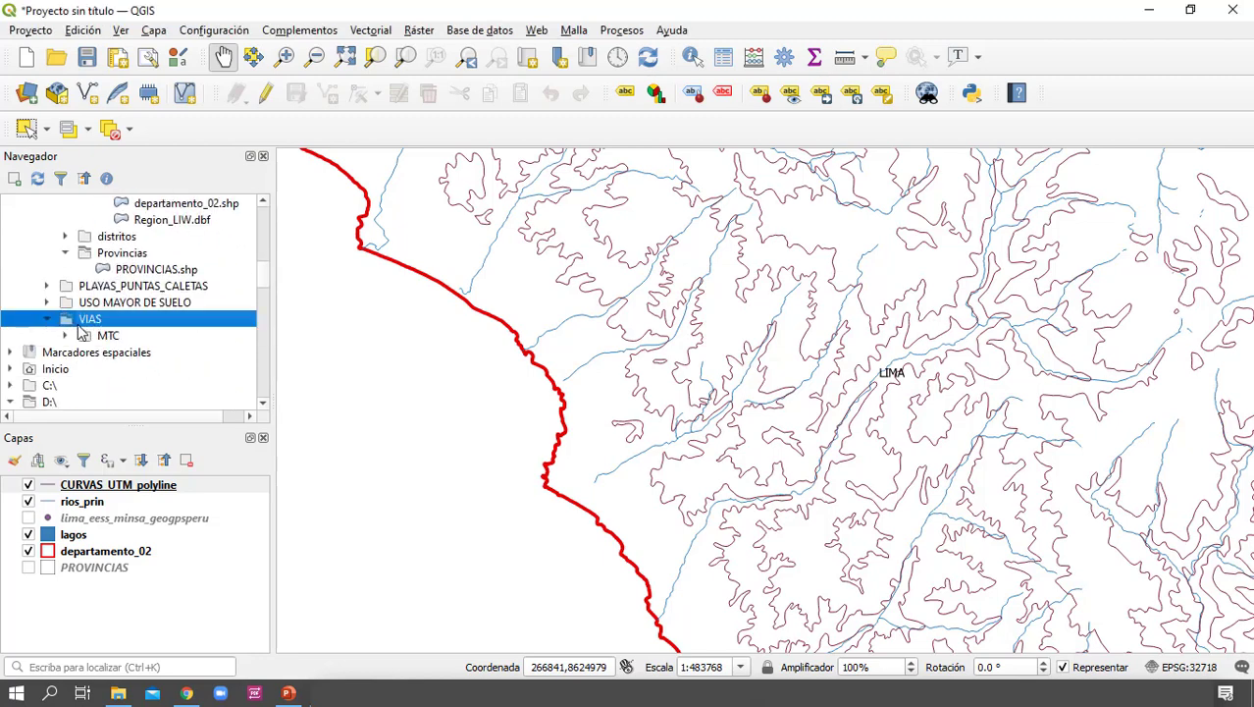
{"action": "double_click", "coordinate": [96, 336]}
{"action": "scroll", "coordinate": [182, 343], "scroll_direction": "down", "scroll_amount": 1}
{"action": "left_click_drag", "start_coordinate": [167, 319], "coordinate": [166, 606]}
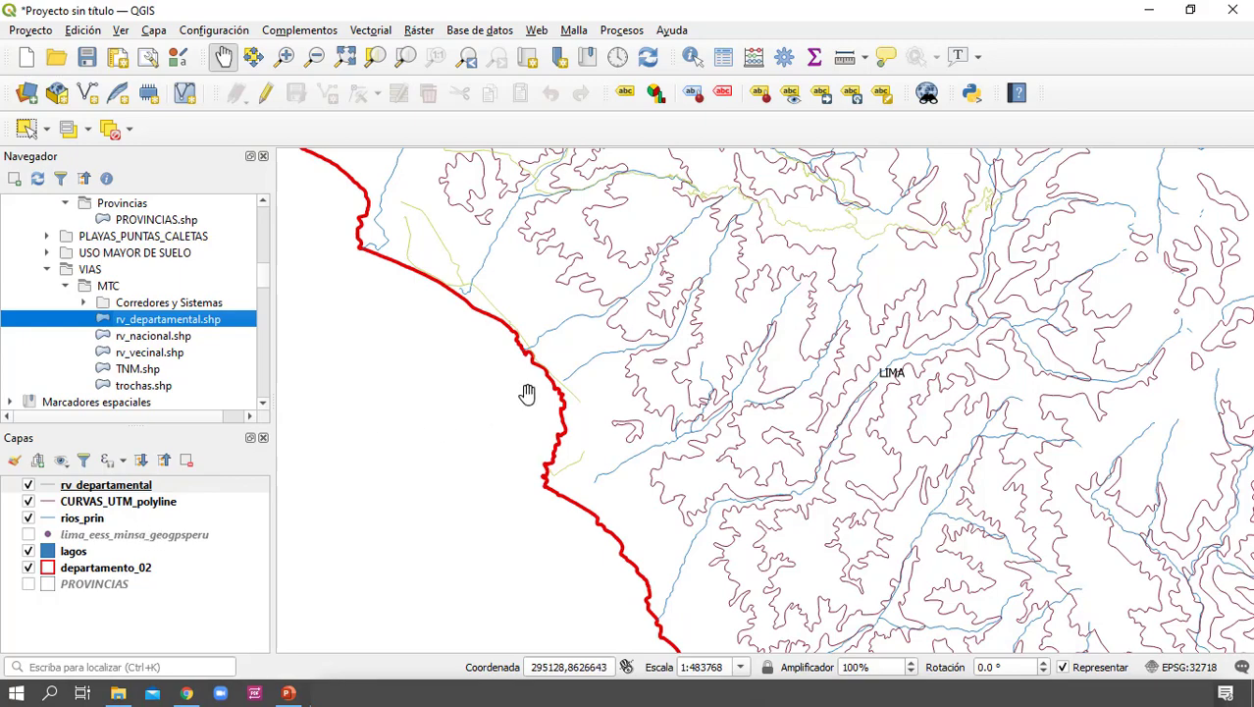
{"action": "scroll", "coordinate": [750, 348], "scroll_direction": "up", "scroll_amount": 2}
{"action": "scroll", "coordinate": [770, 346], "scroll_direction": "down", "scroll_amount": 4}
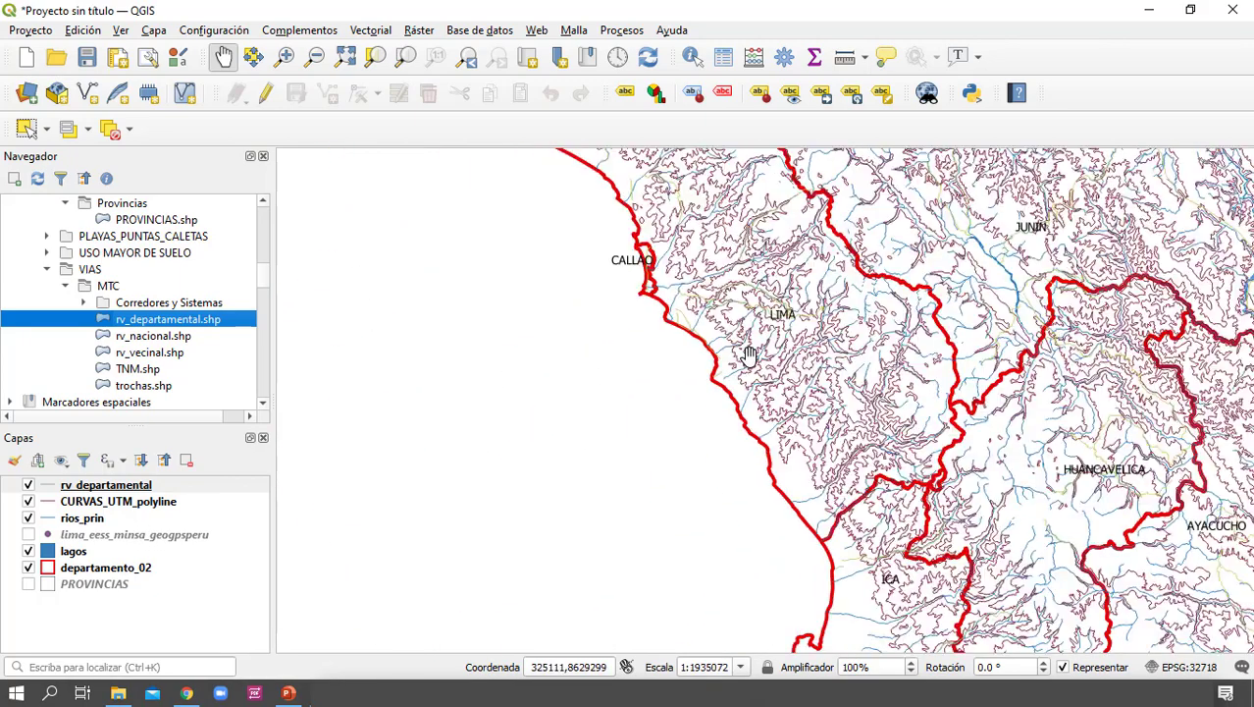
{"action": "left_click_drag", "start_coordinate": [744, 267], "coordinate": [720, 315]}
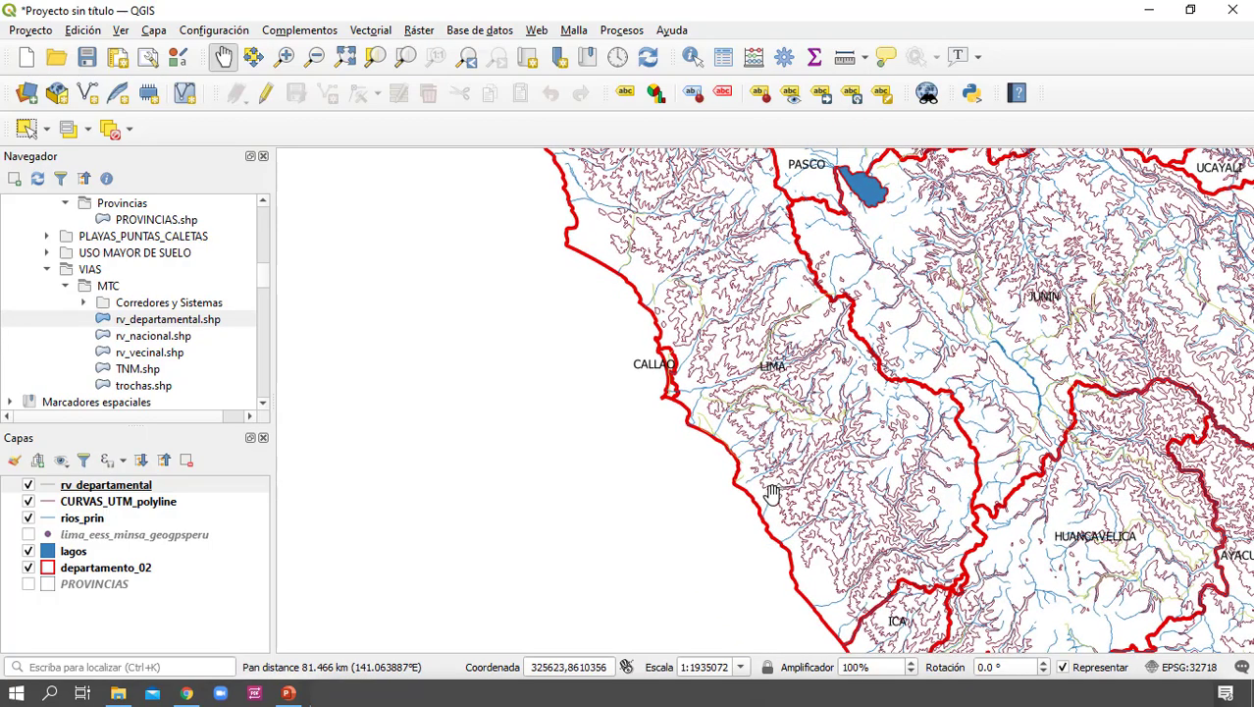
{"action": "left_click_drag", "start_coordinate": [797, 497], "coordinate": [600, 279]}
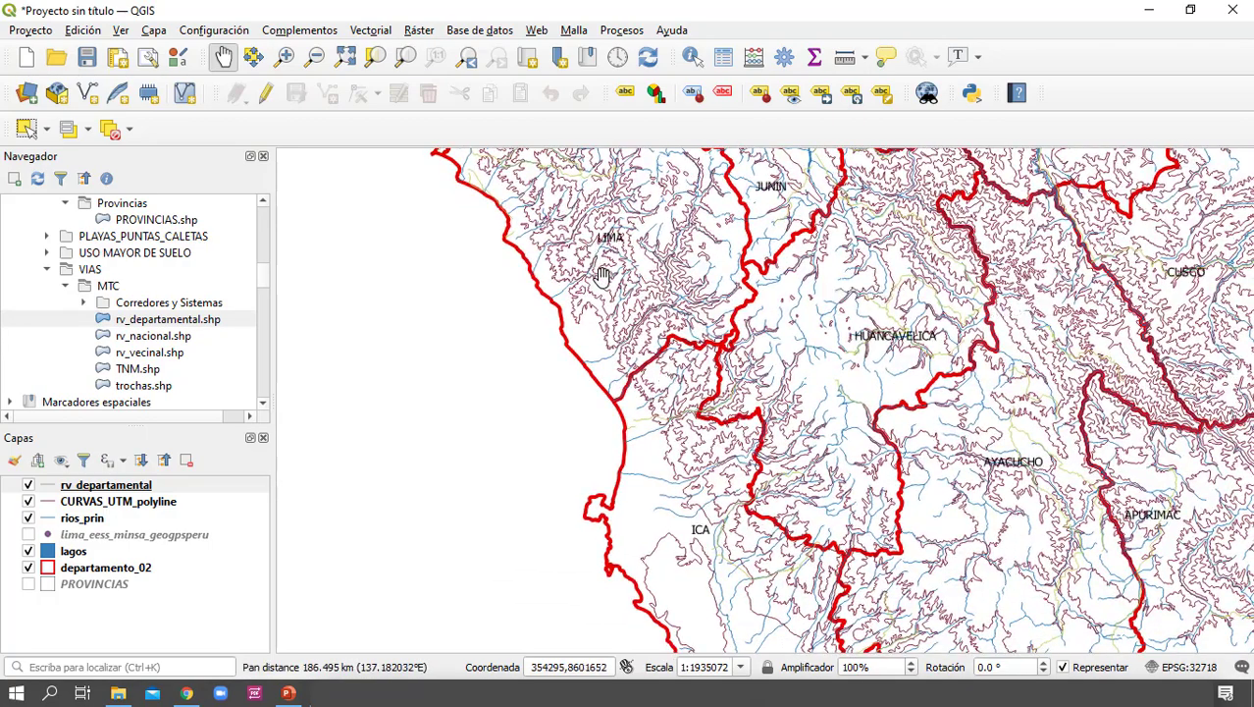
{"action": "left_click_drag", "start_coordinate": [777, 500], "coordinate": [795, 416]}
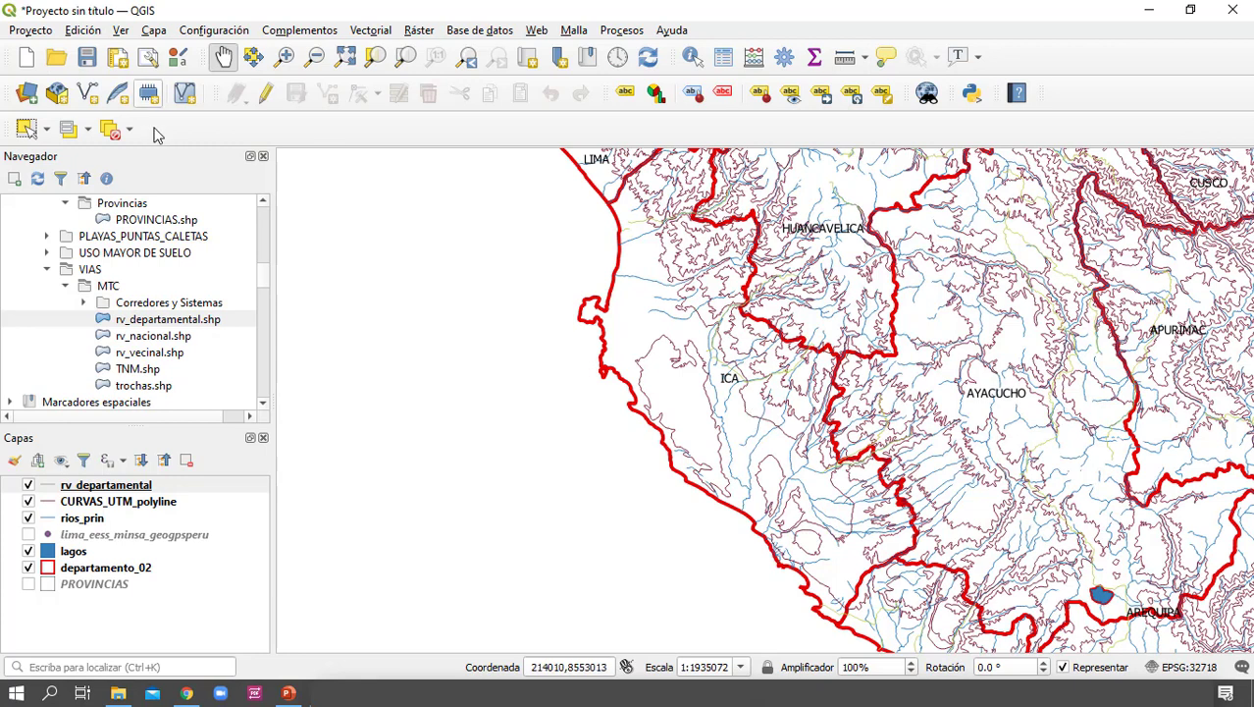
Save the project to the desktop (Escritorio) as a QGZ file named clasemaestra01
{"action": "left_click", "coordinate": [32, 31]}
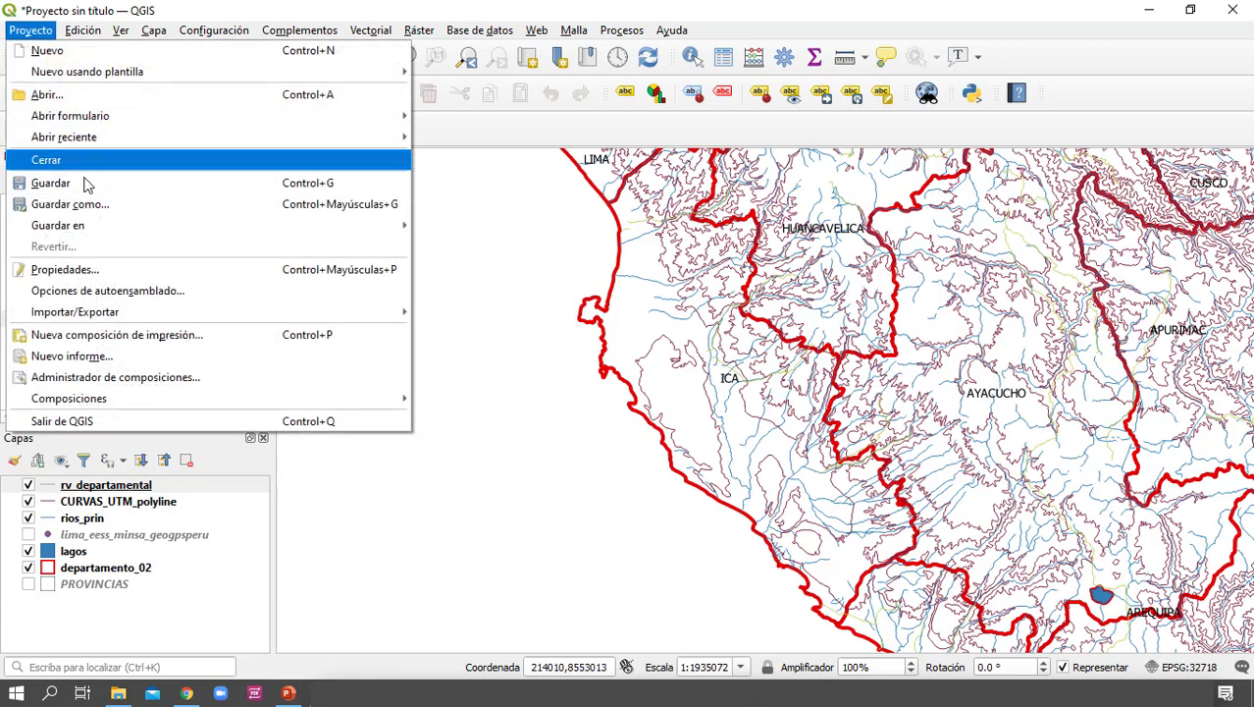
{"action": "left_click", "coordinate": [69, 204]}
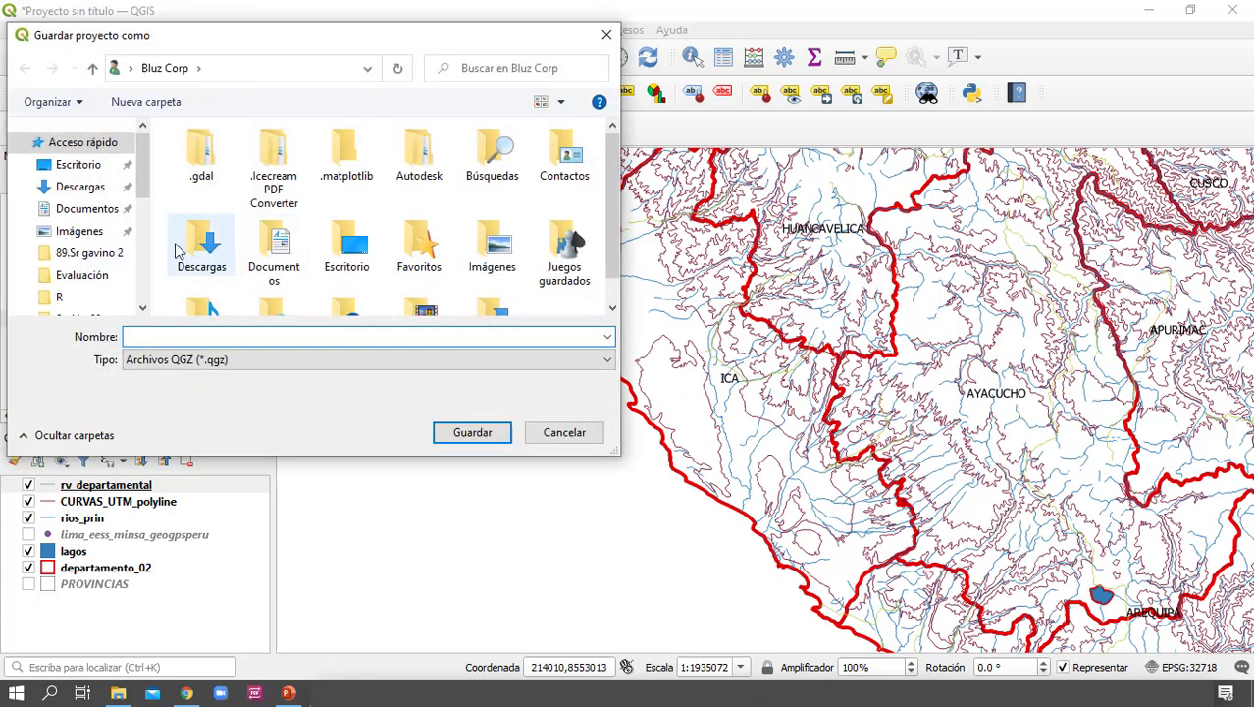
{"action": "left_click", "coordinate": [86, 174]}
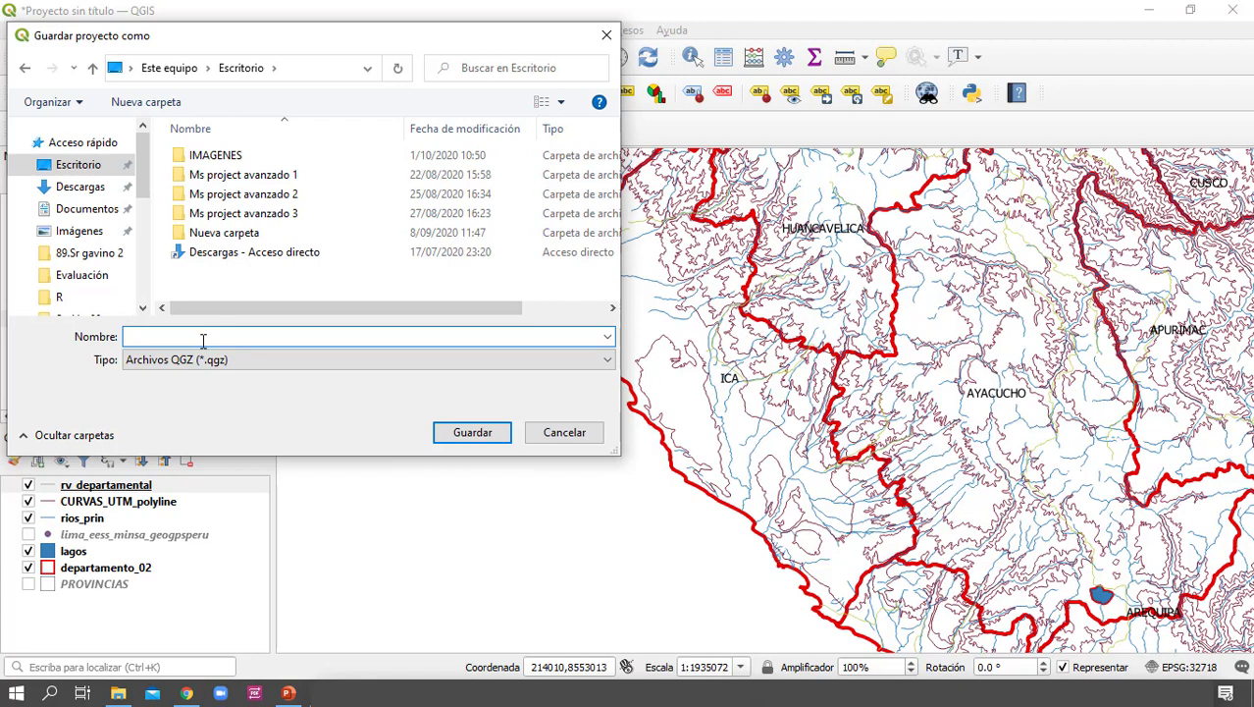
{"action": "type", "text": "cl"}
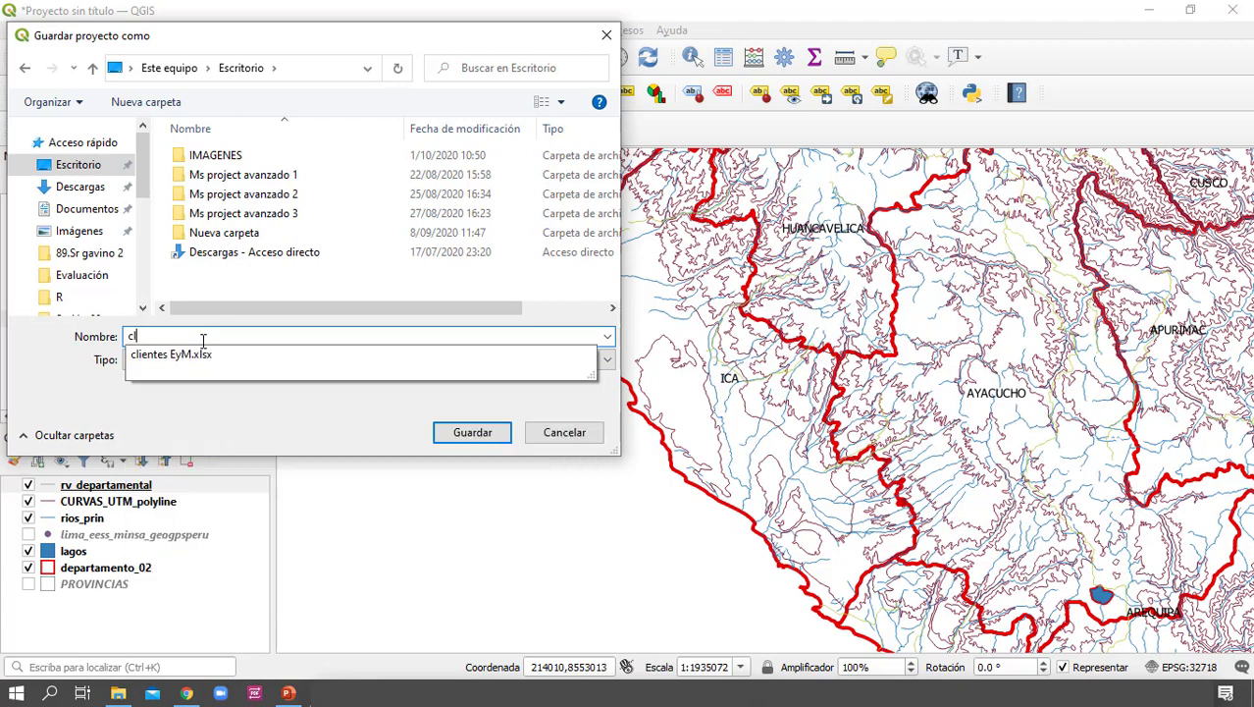
{"action": "type", "text": "asemaestra01"}
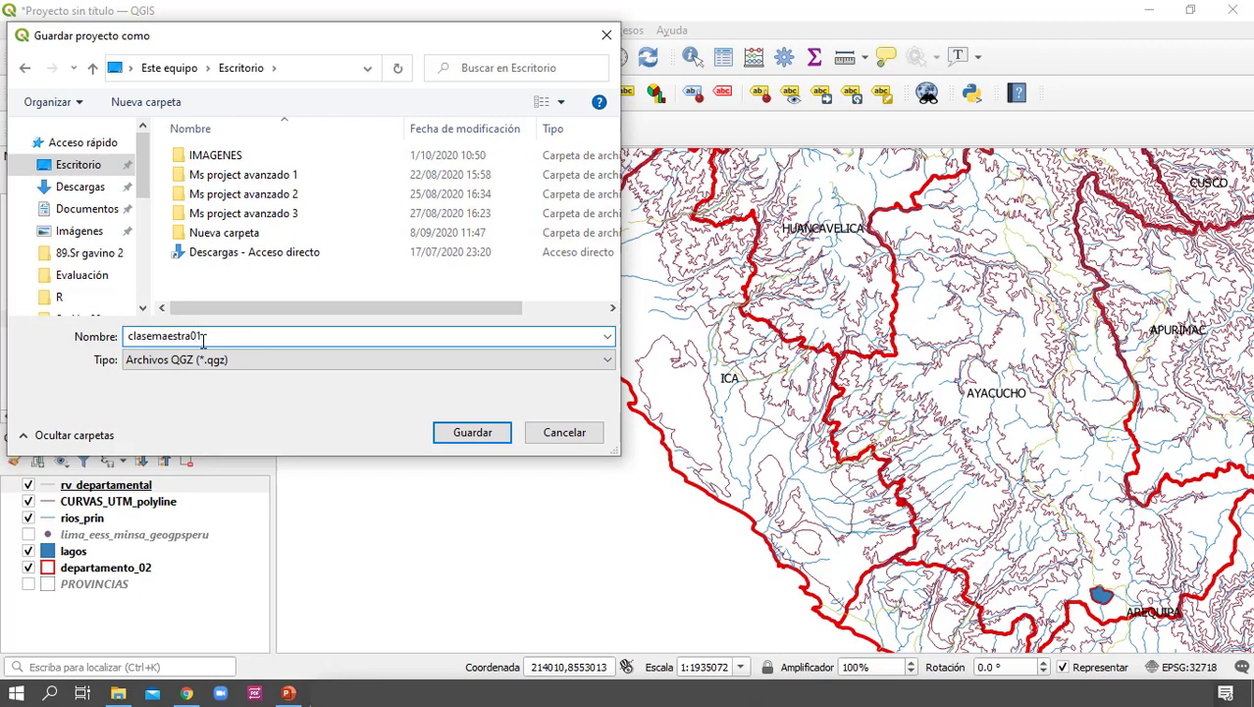
{"action": "key", "text": "Return"}
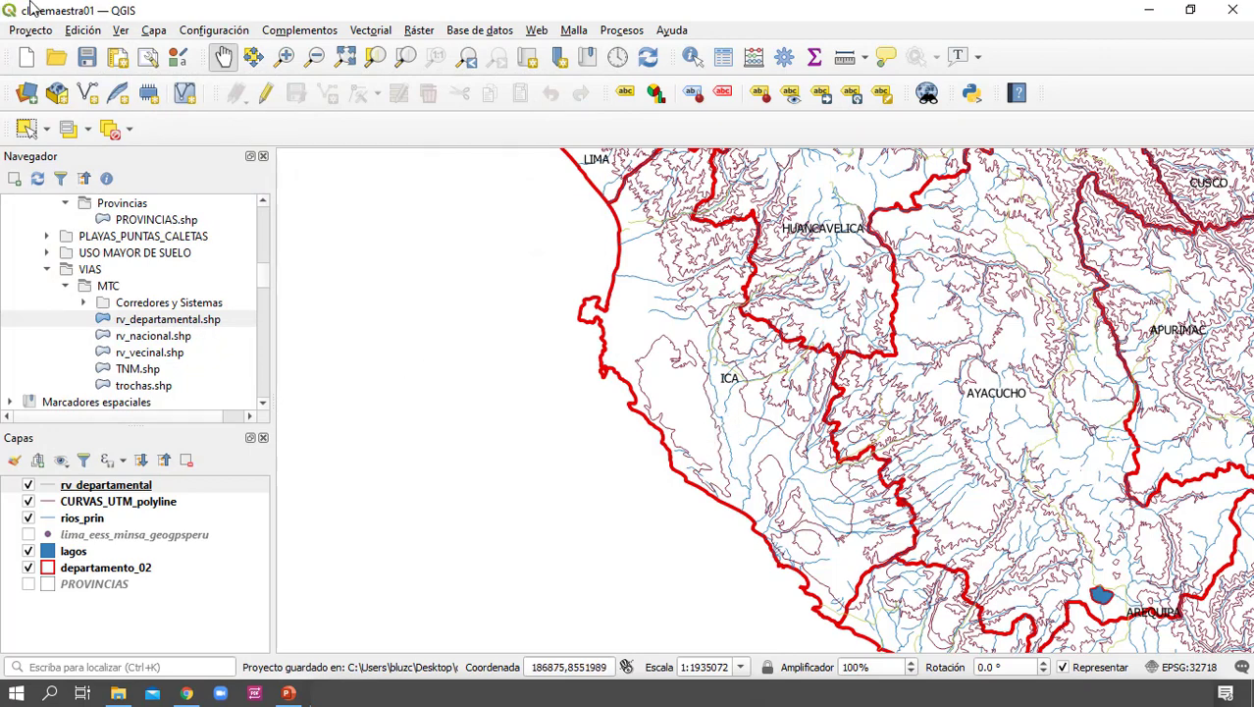
Explore the combined road, contour, river and department layers from Ica up to Lima and Junín, and look through the course data folders
{"action": "left_click_drag", "start_coordinate": [811, 480], "coordinate": [685, 507]}
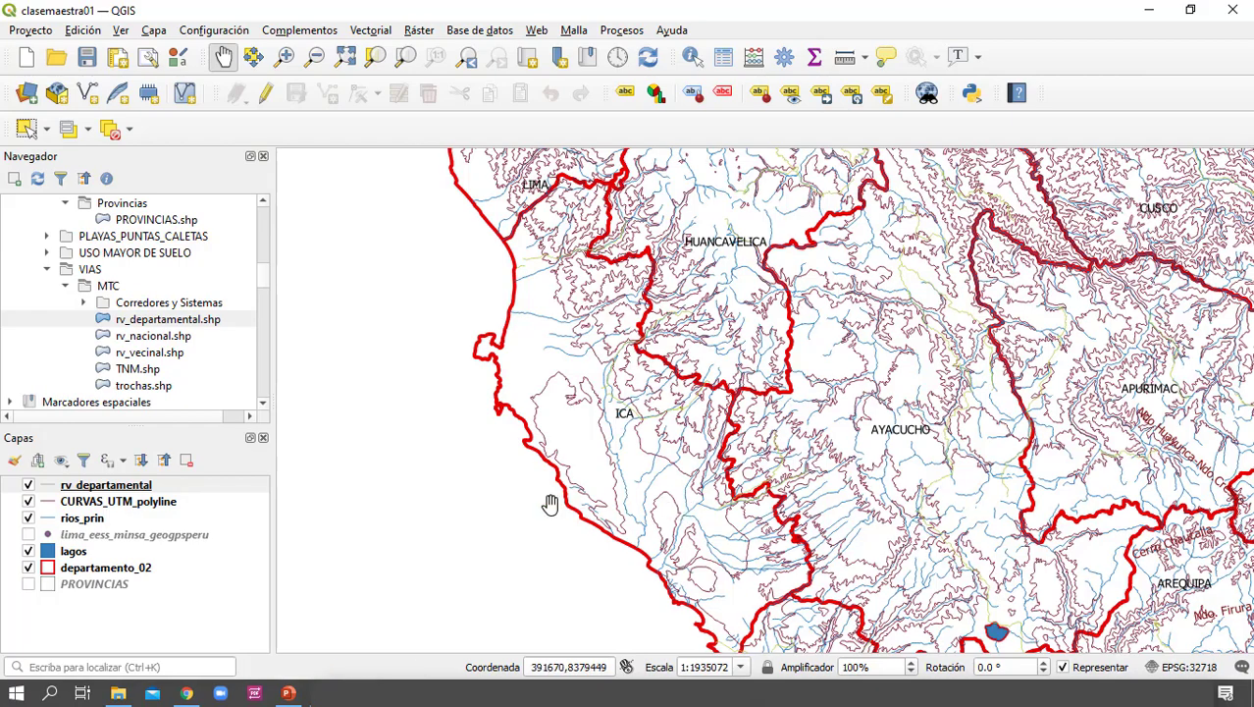
{"action": "scroll", "coordinate": [607, 495], "scroll_direction": "down", "scroll_amount": 1}
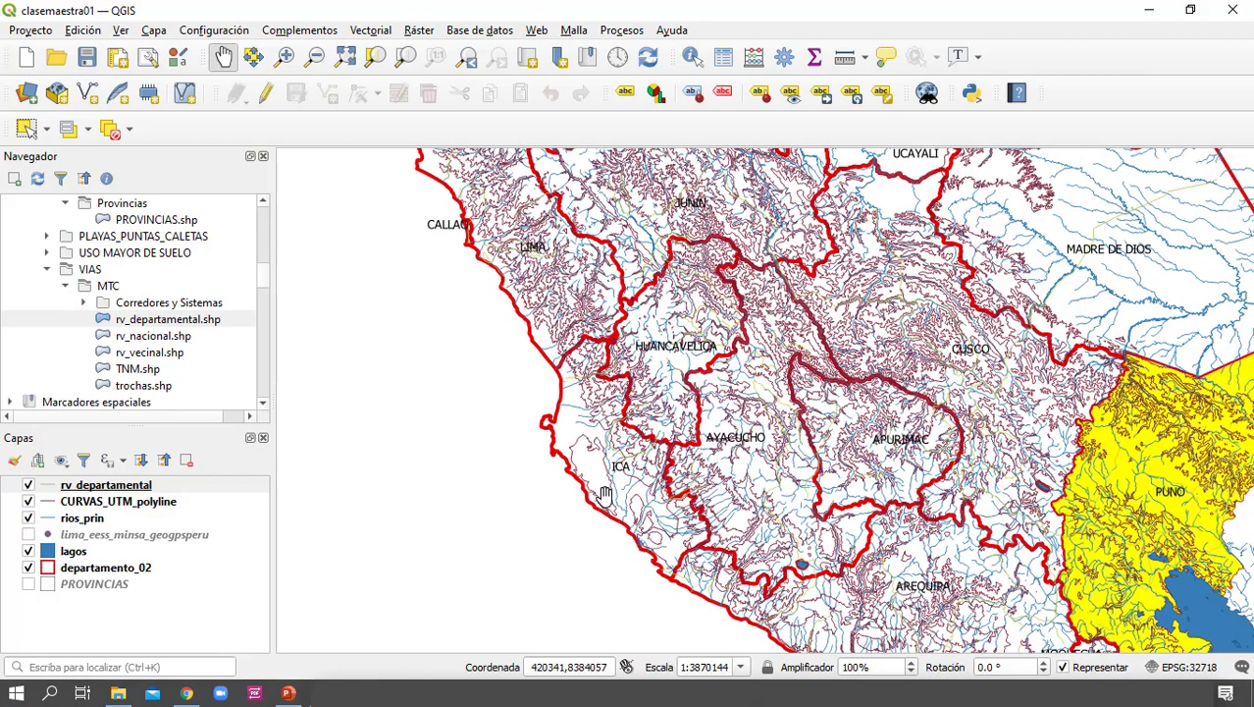
{"action": "left_click_drag", "start_coordinate": [619, 449], "coordinate": [690, 586]}
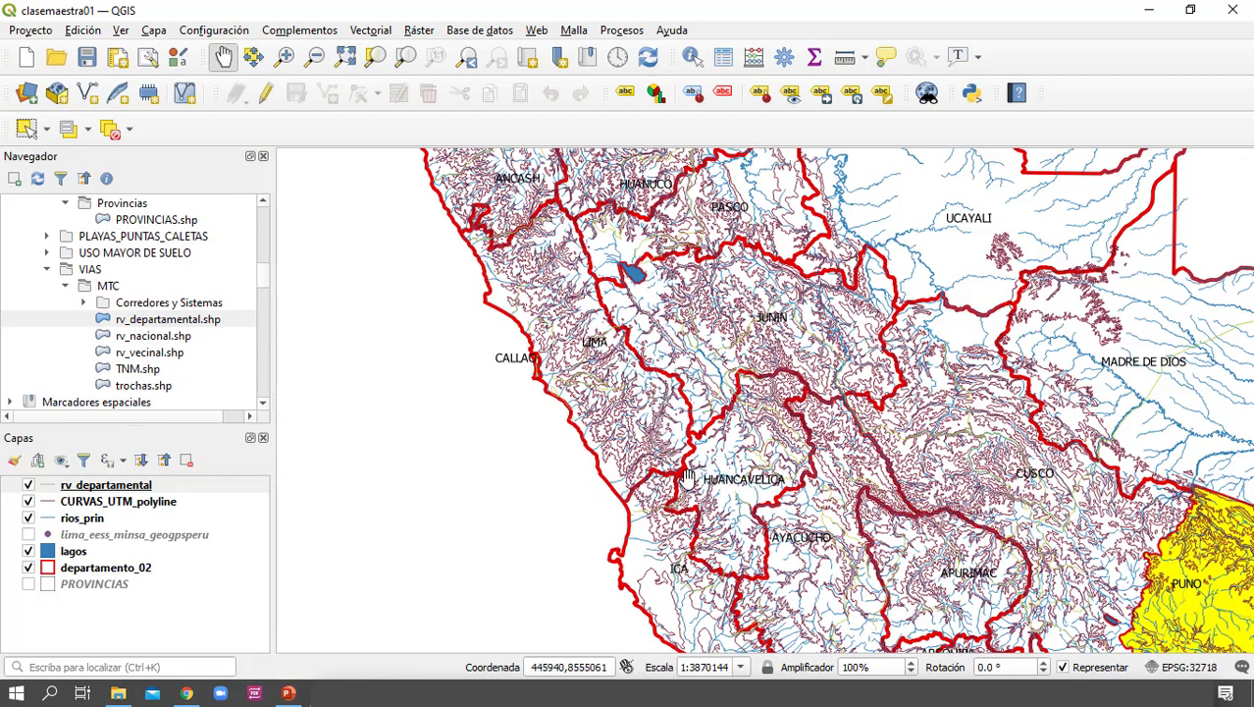
{"action": "scroll", "coordinate": [630, 478], "scroll_direction": "up", "scroll_amount": 1}
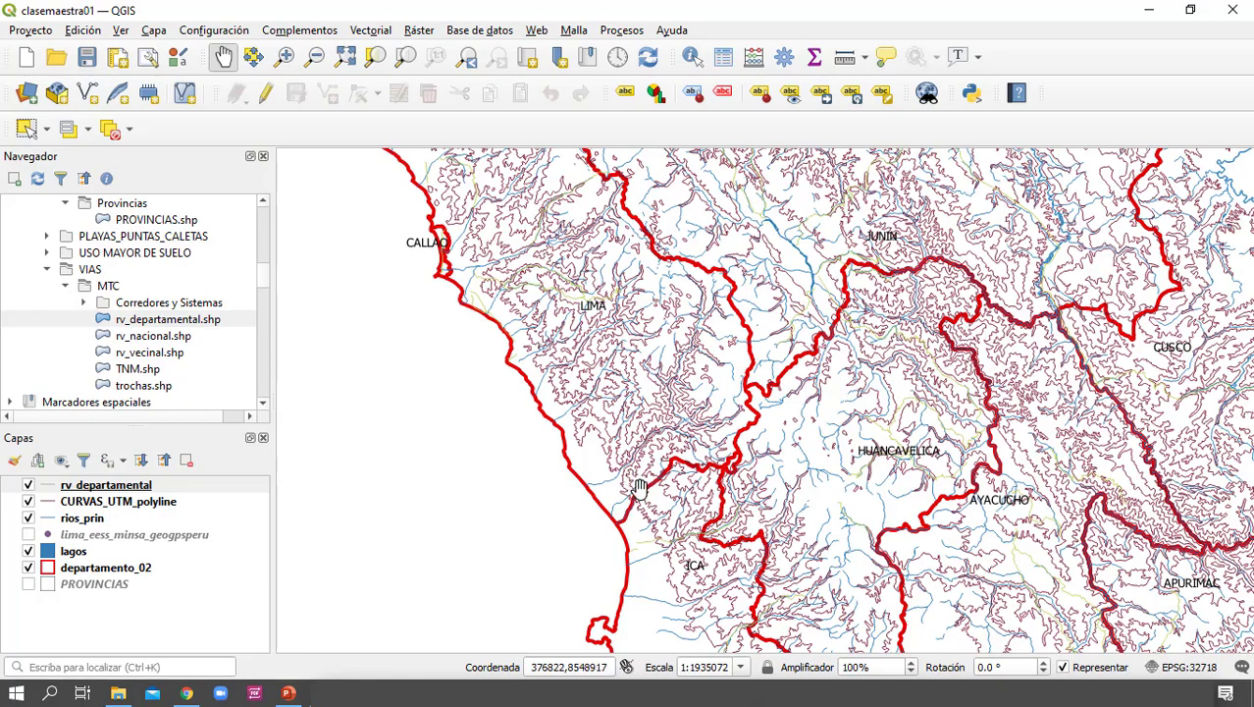
{"action": "left_click_drag", "start_coordinate": [647, 505], "coordinate": [664, 541]}
{"action": "left_click_drag", "start_coordinate": [636, 417], "coordinate": [710, 563]}
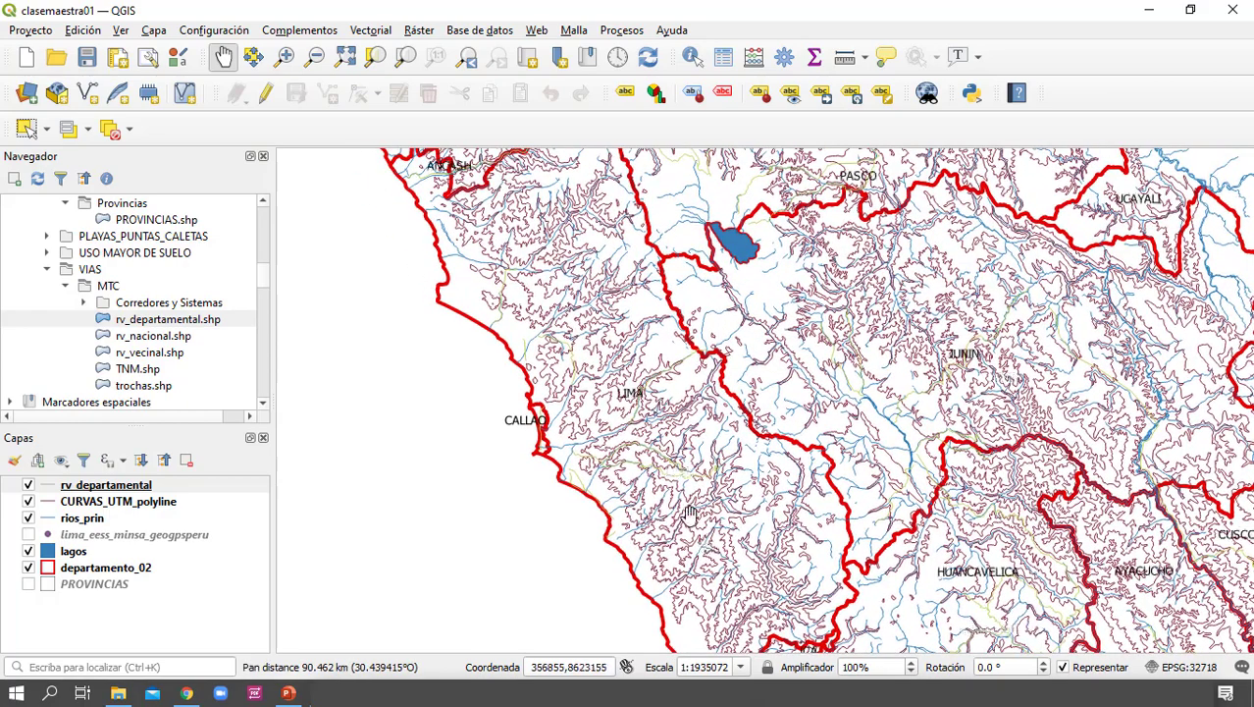
{"action": "scroll", "coordinate": [650, 483], "scroll_direction": "up", "scroll_amount": 1}
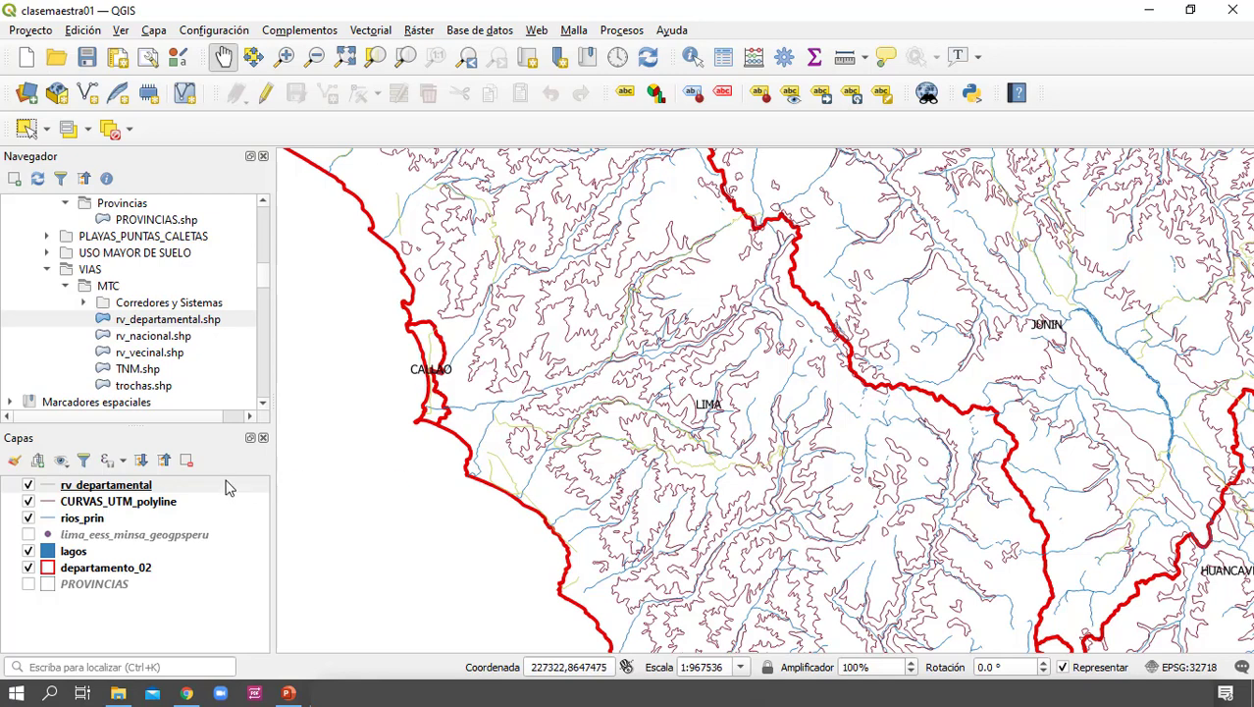
{"action": "scroll", "coordinate": [176, 312], "scroll_direction": "up", "scroll_amount": 1}
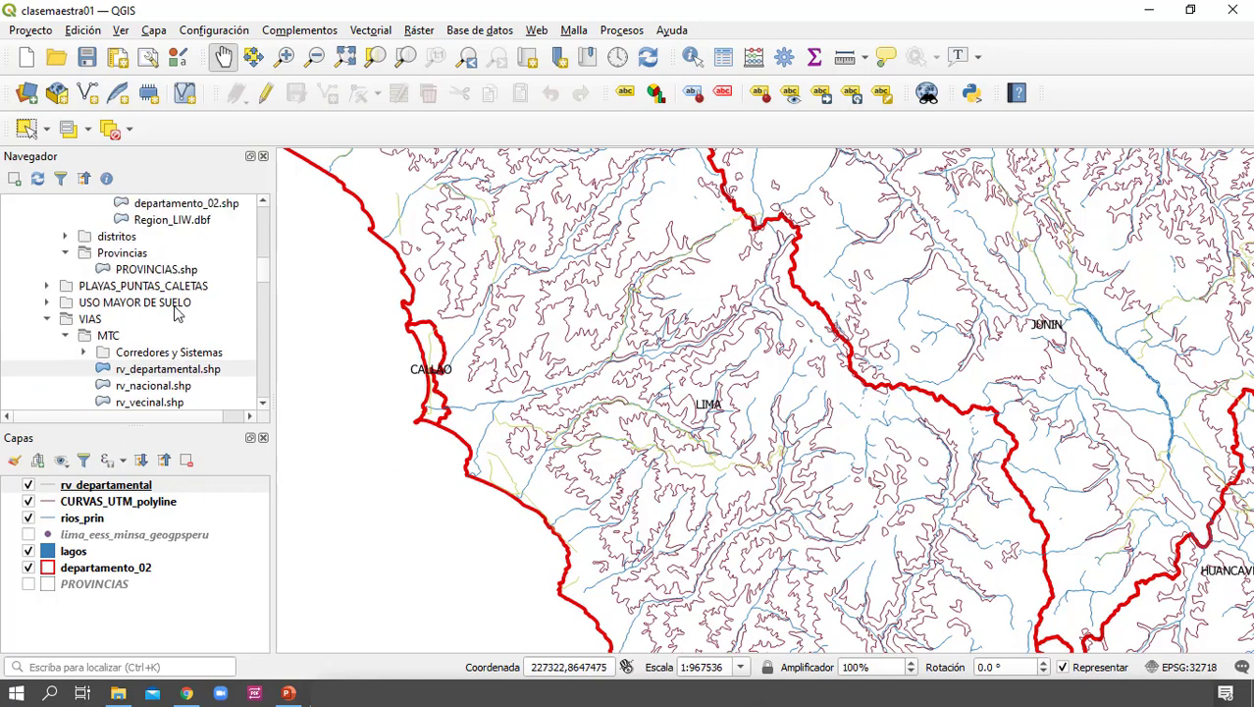